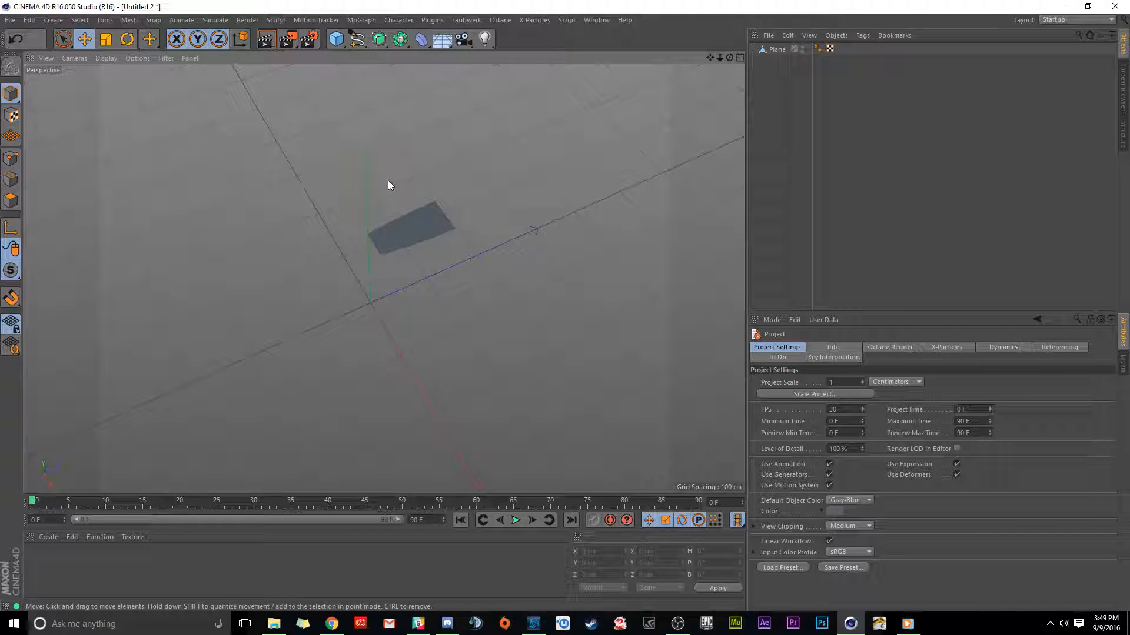
Import the Y_Bot.fbx character from the Cape Animation Tests folder, keeping the preset import options and take.
scroll(377, 223, "up", 3)
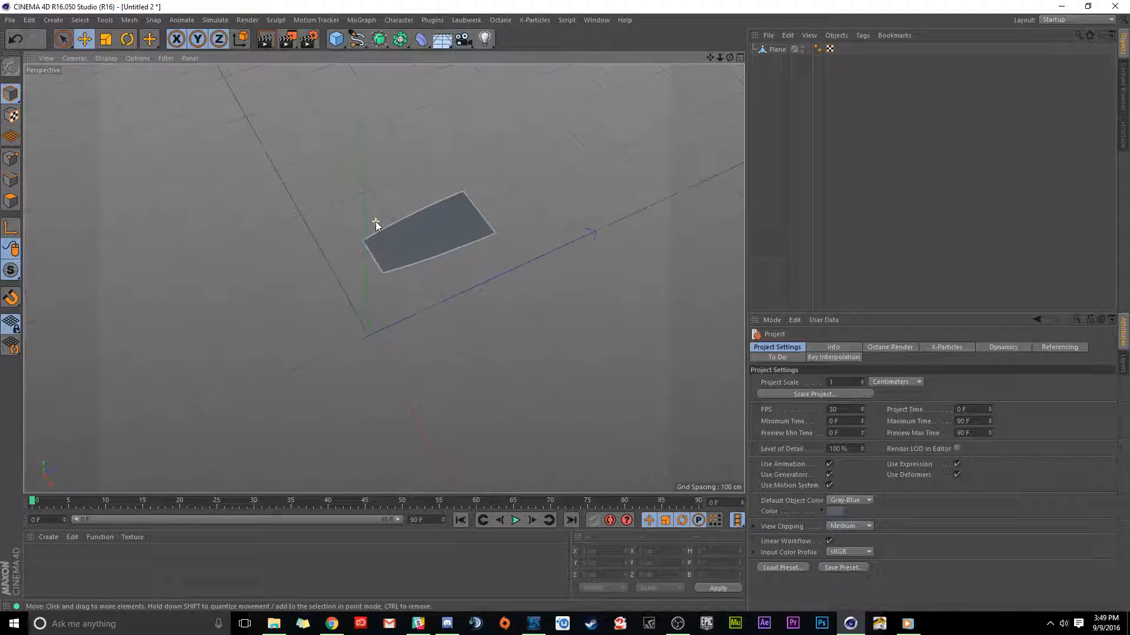
left_click_drag(427, 235, 411, 202, "alt")
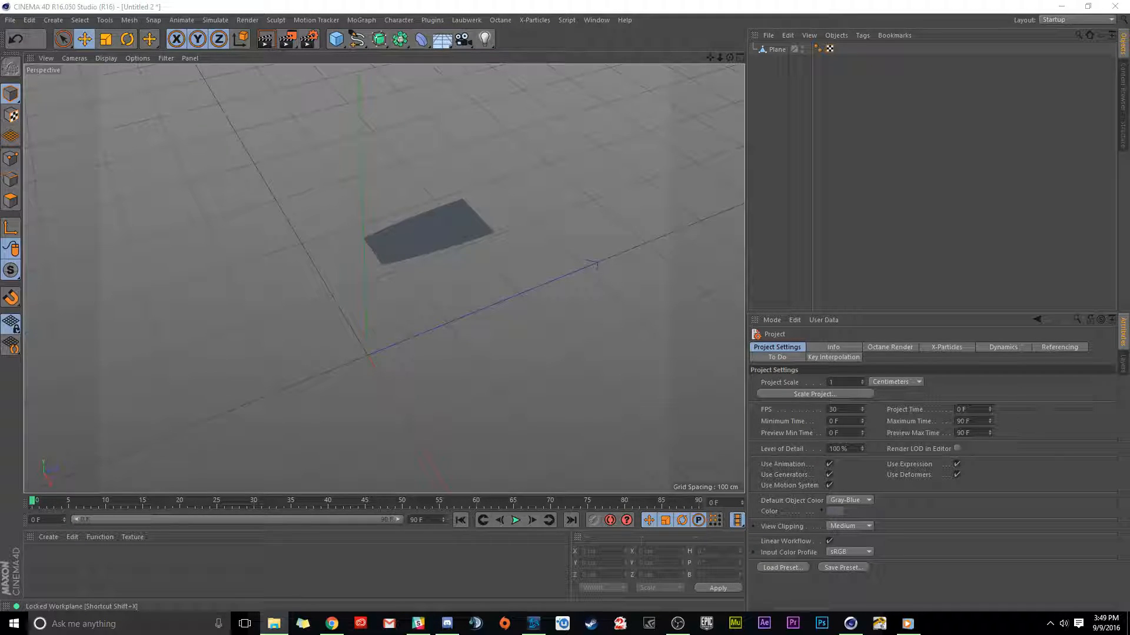
left_click_drag(0, 145, 458, 121)
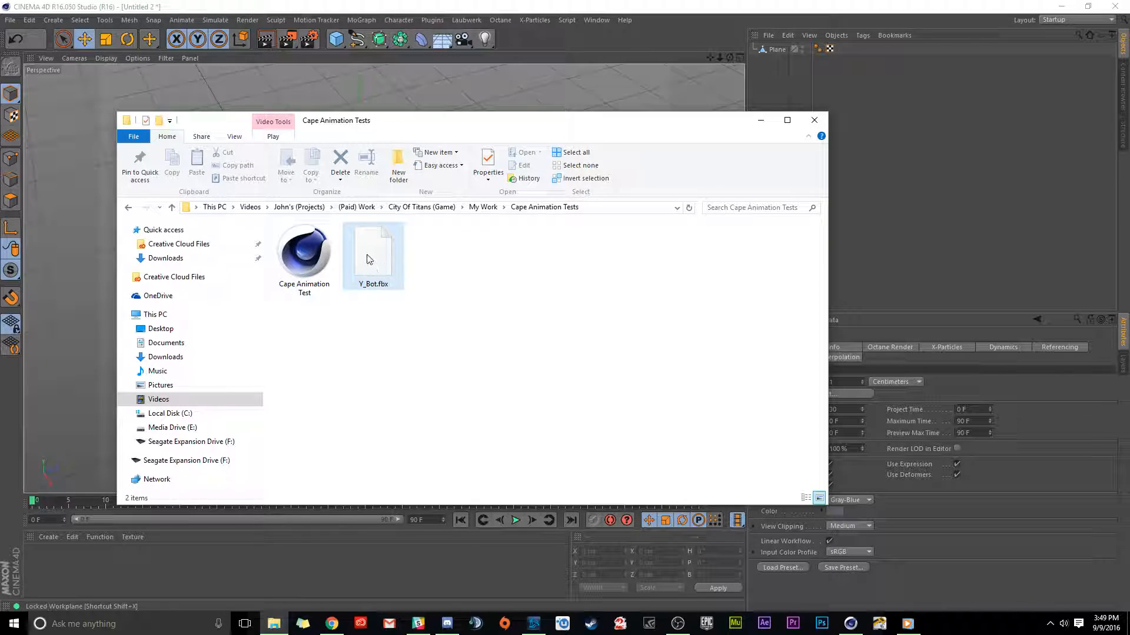
left_click_drag(373, 253, 408, 88)
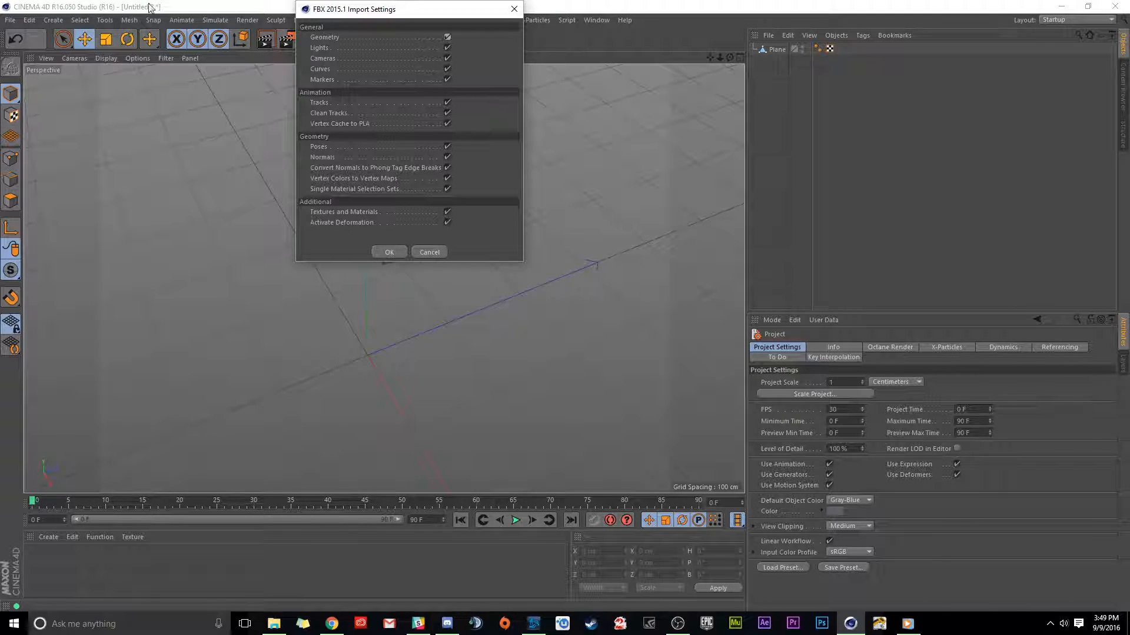
left_click(386, 250)
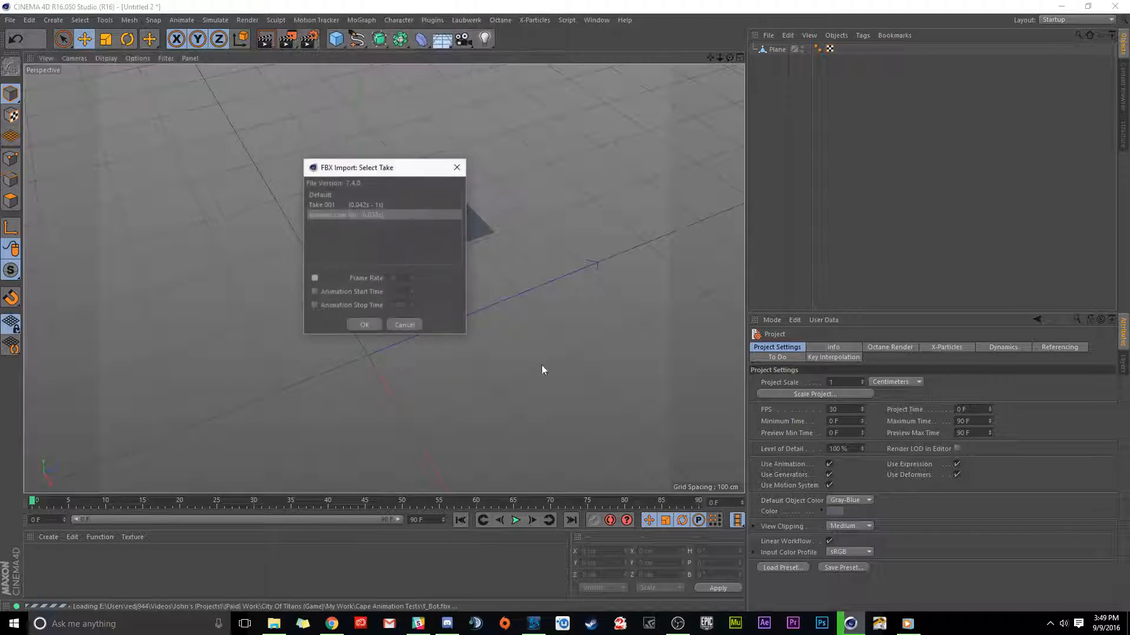
left_click(367, 324)
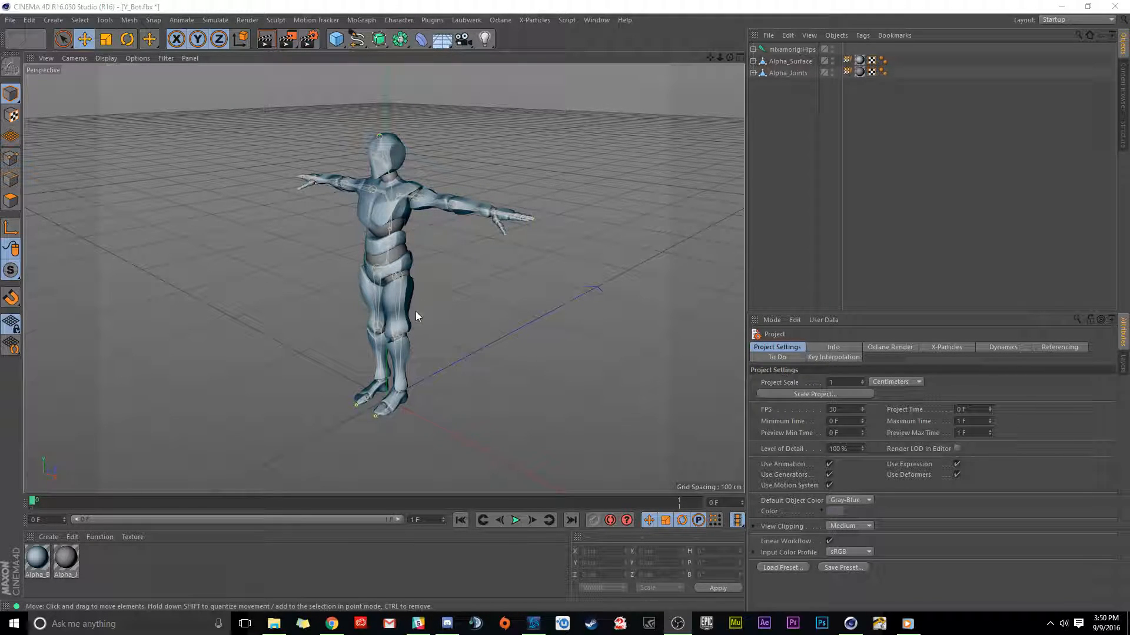
Copy the Plane object from the Untitled 2 project and paste it into the Y_Bot.fbx project.
mouse_move(387, 375)
left_mouse_down("alt")
mouse_move(400, 393)
mouse_move(387, 385)
mouse_move(402, 362)
mouse_move(392, 355)
mouse_move(406, 357)
mouse_move(398, 375)
mouse_move(375, 351)
mouse_move(385, 363)
mouse_move(429, 344)
left_mouse_up("alt")
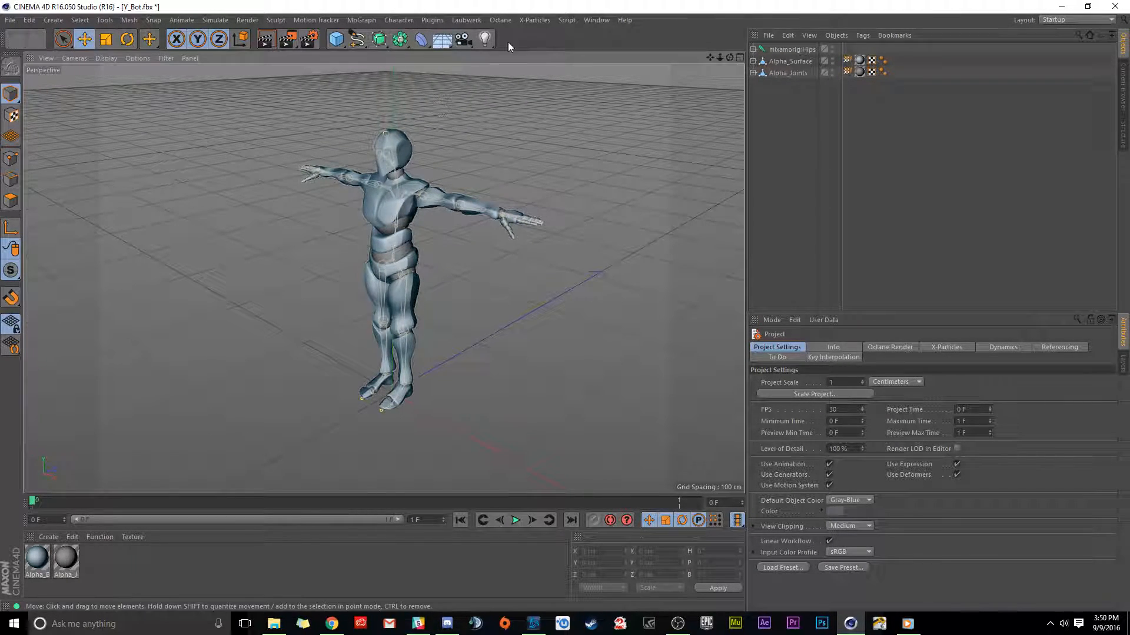
left_click(595, 22)
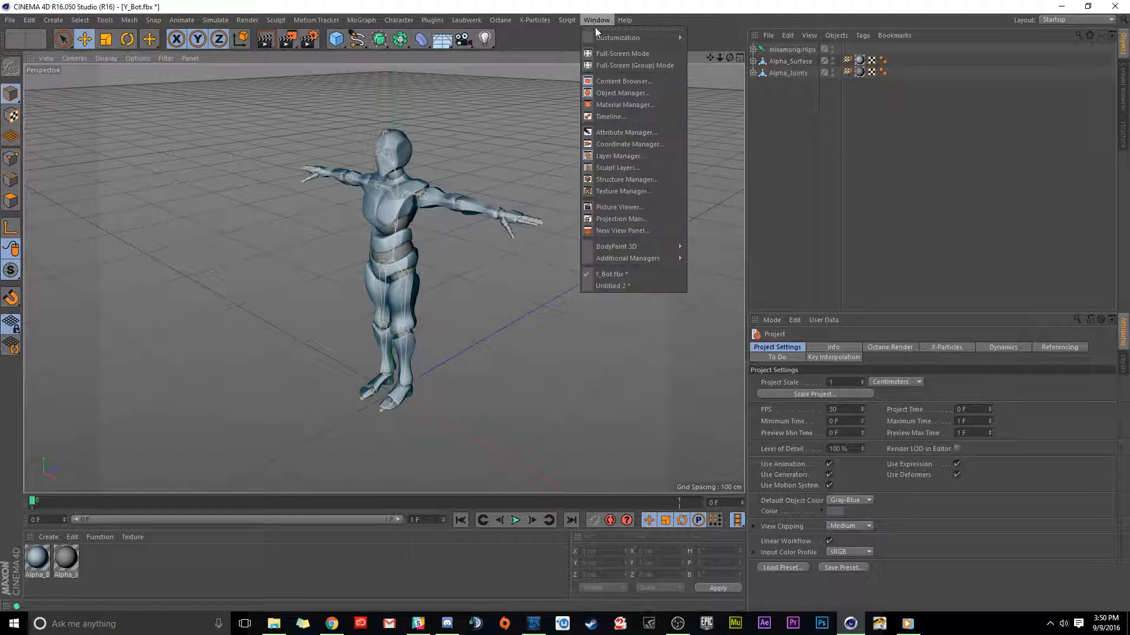
left_click(613, 288)
left_click(775, 51)
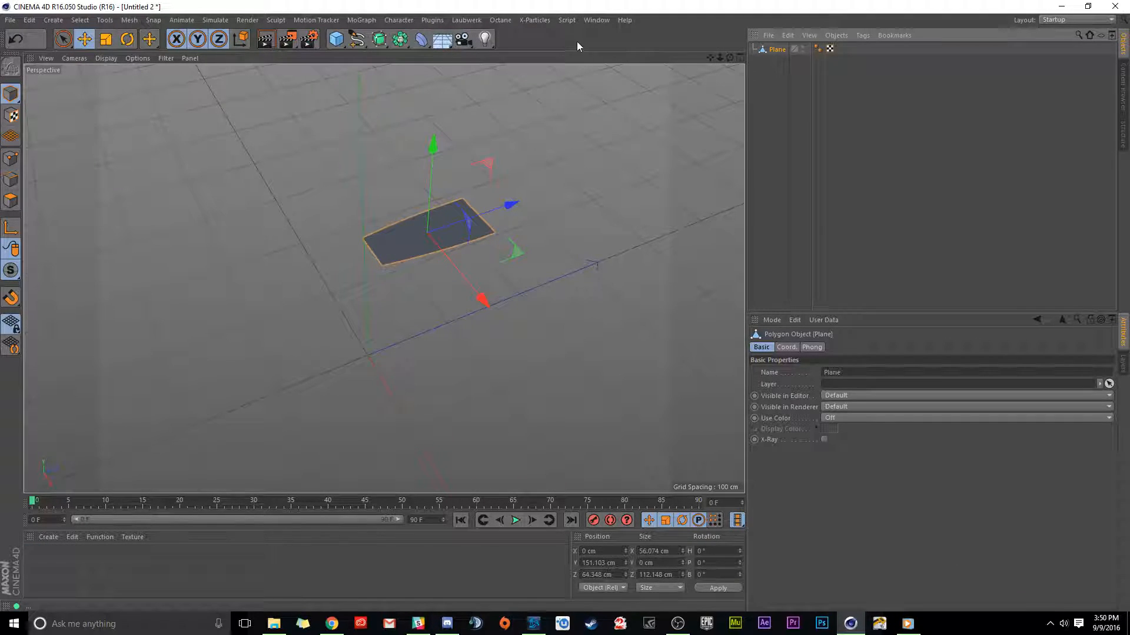
left_click(595, 20)
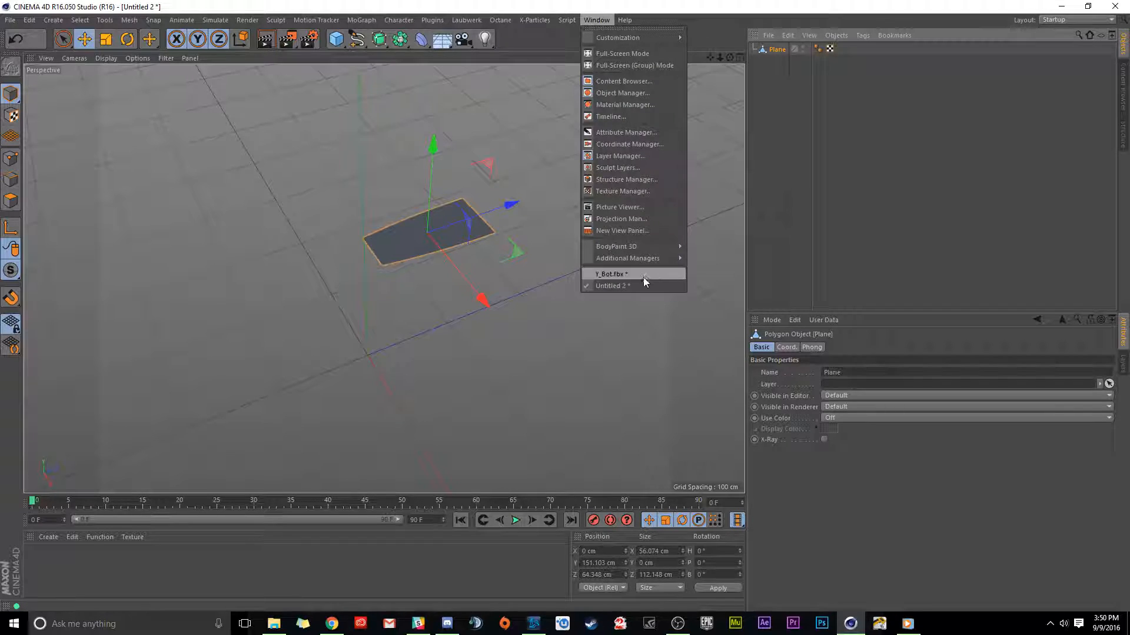
left_click(619, 279)
left_click(596, 20)
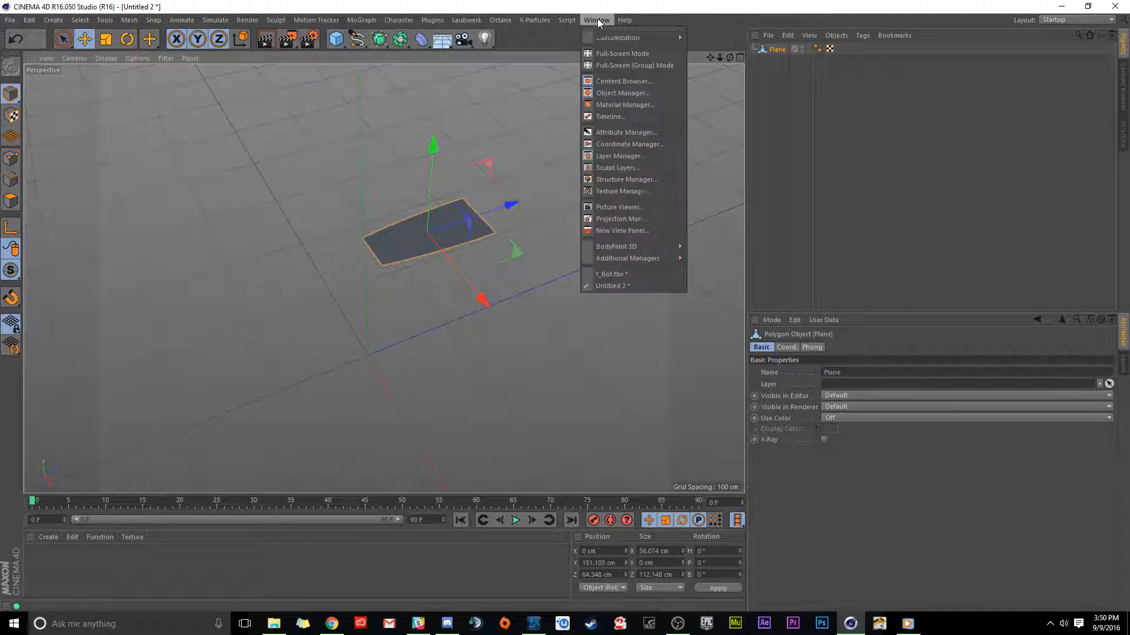
left_click(627, 274)
key("ctrl+v")
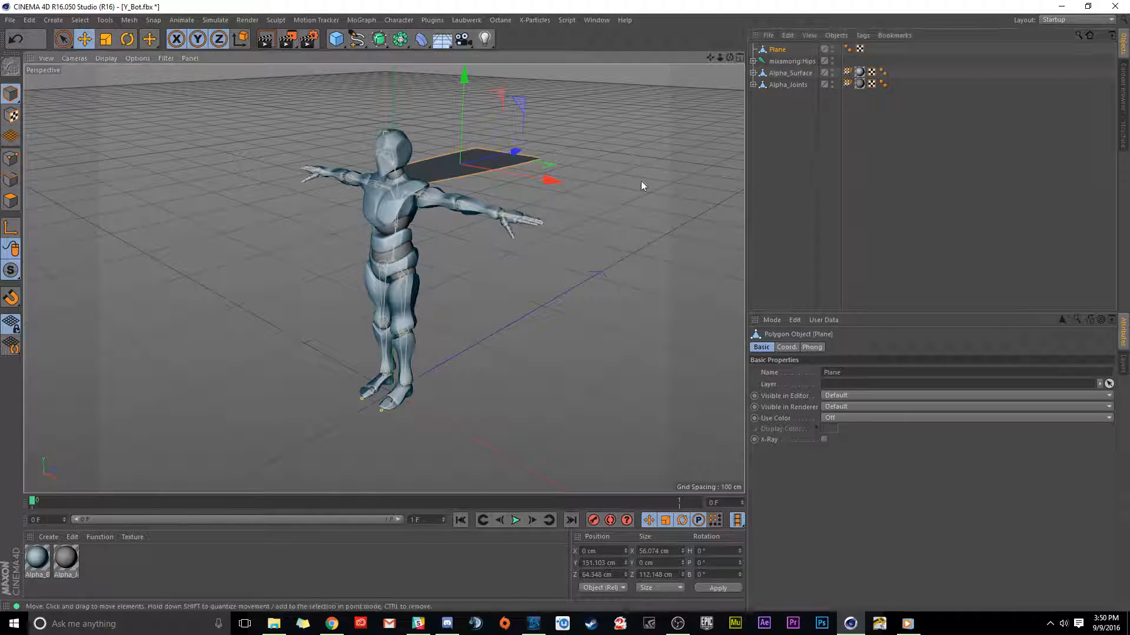
Examine from several angles how the pasted plane sits against the character's shoulders and upper back.
left_click_drag(397, 176, 235, 175, "alt")
scroll(402, 184, "up", 5)
left_click_drag(437, 168, 412, 223, "alt")
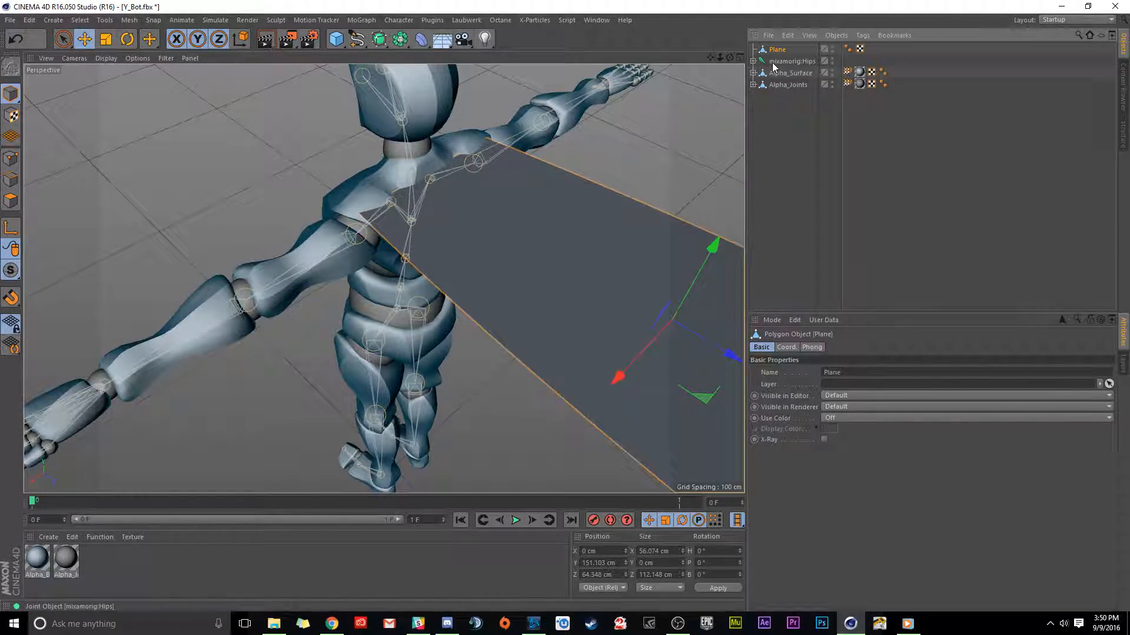
scroll(391, 216, "down", 8)
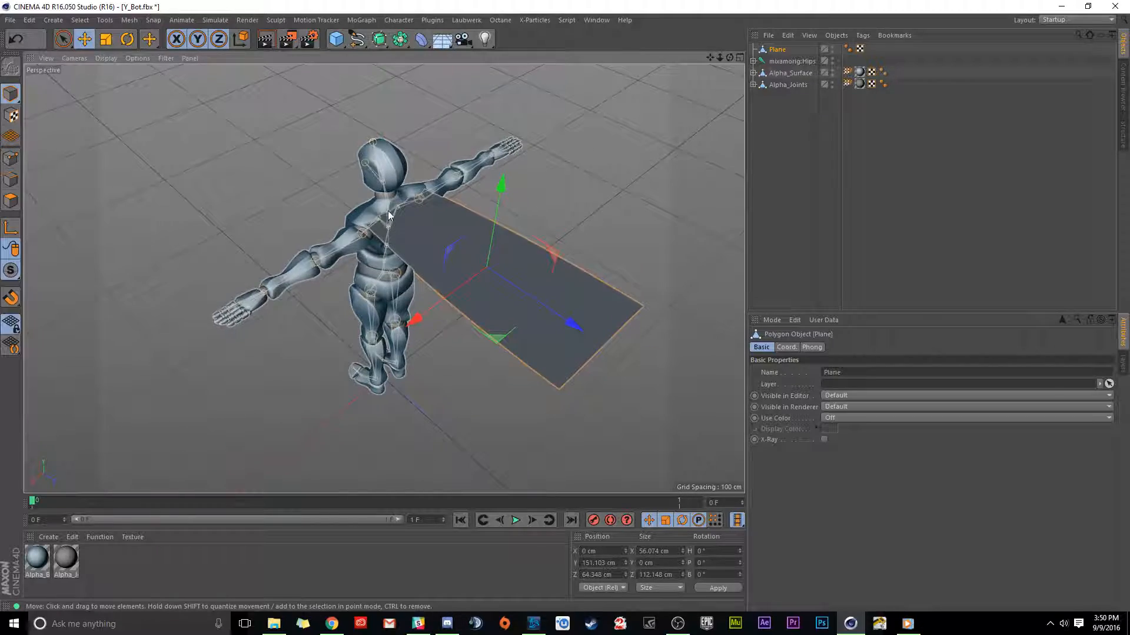
left_click_drag(390, 213, 412, 165, "alt")
scroll(391, 216, "up", 6)
left_click_drag(432, 202, 412, 232, "alt")
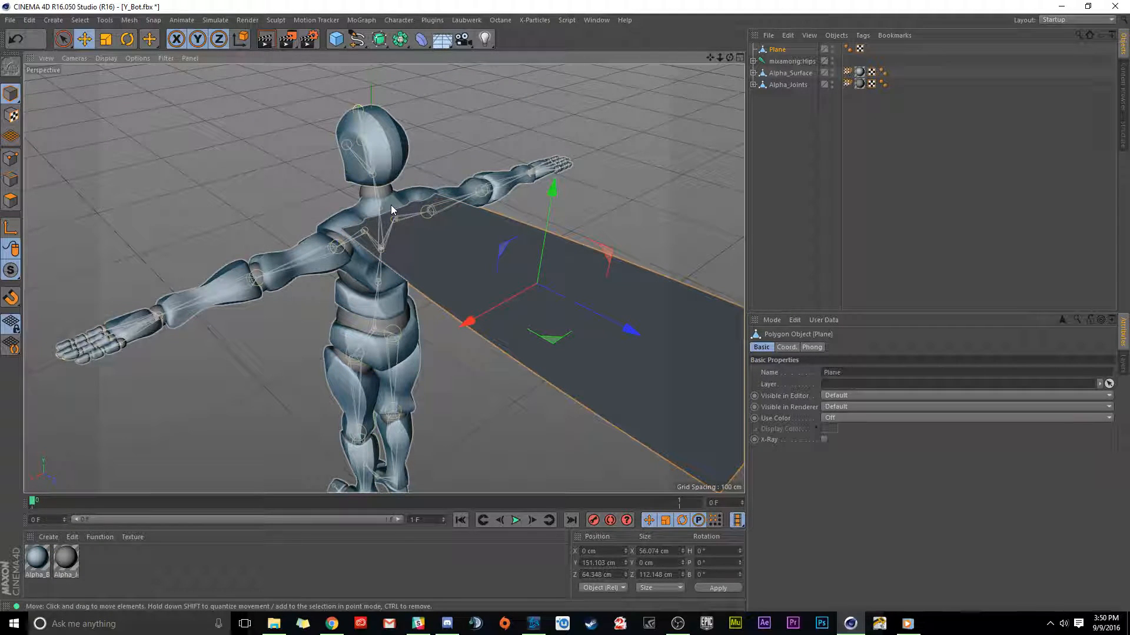
left_click_drag(460, 235, 309, 185, "alt")
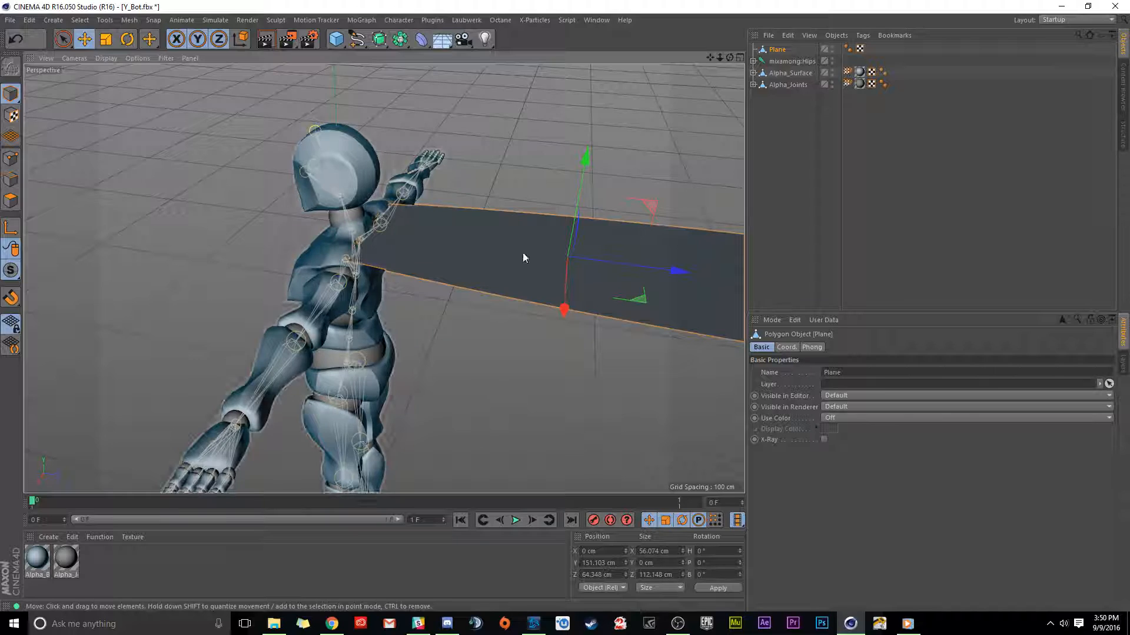
right_click_drag(363, 237, 413, 234, "alt")
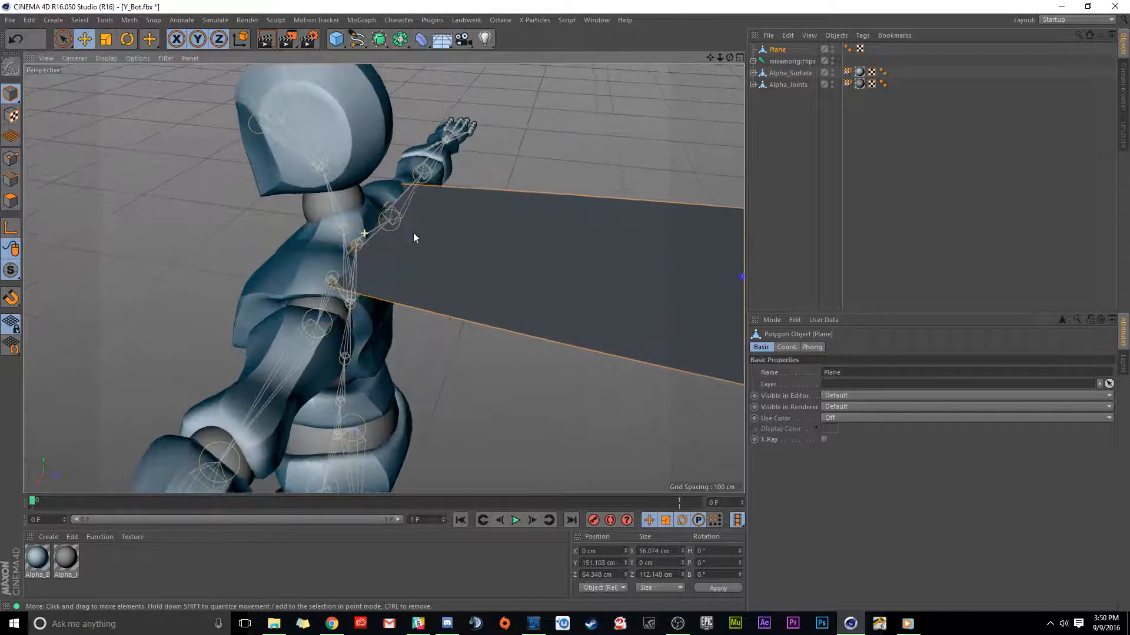
left_click_drag(372, 234, 371, 306, "alt")
scroll(389, 219, "down", 10)
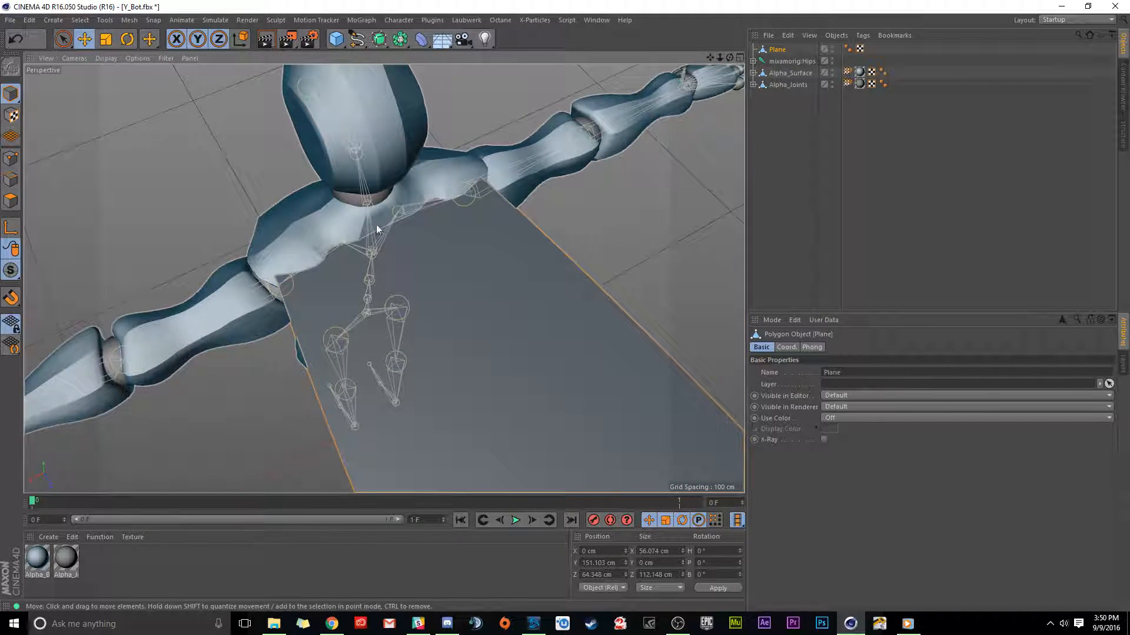
left_click_drag(387, 242, 433, 160, "alt")
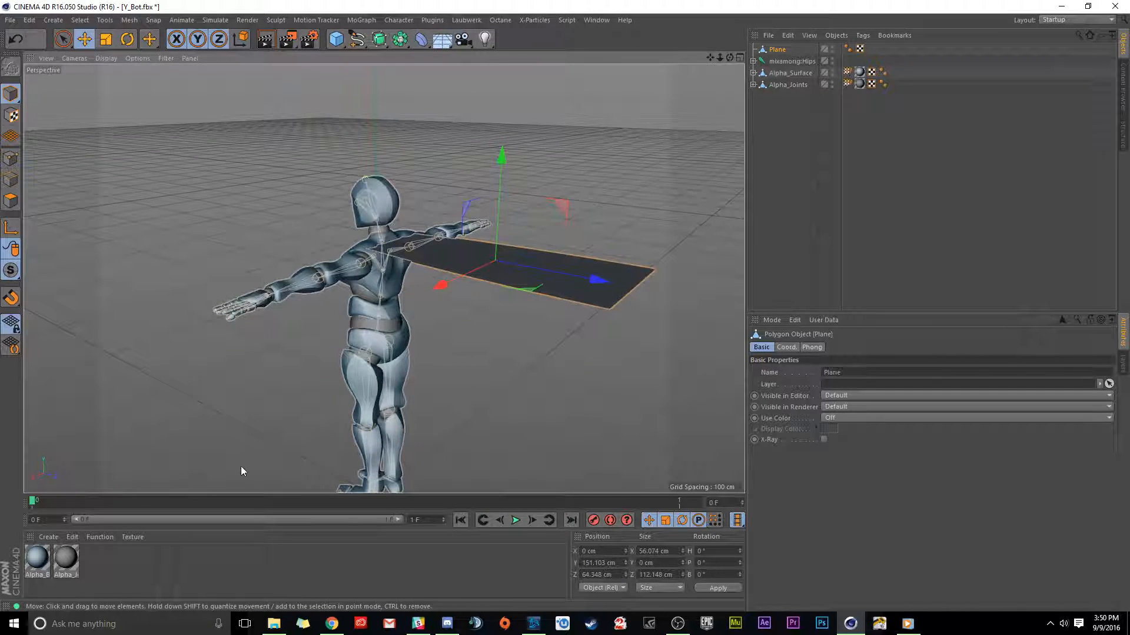
left_click_drag(397, 235, 412, 282, "alt")
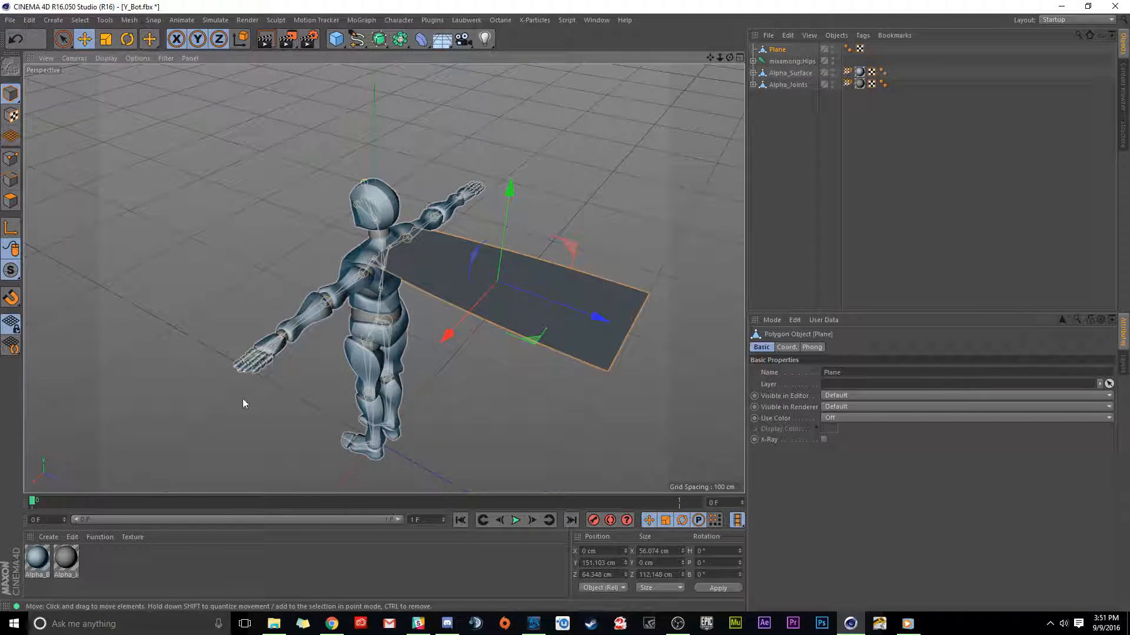
Create a new material and apply it to the Plane object.
left_click(89, 564)
double_click(109, 569)
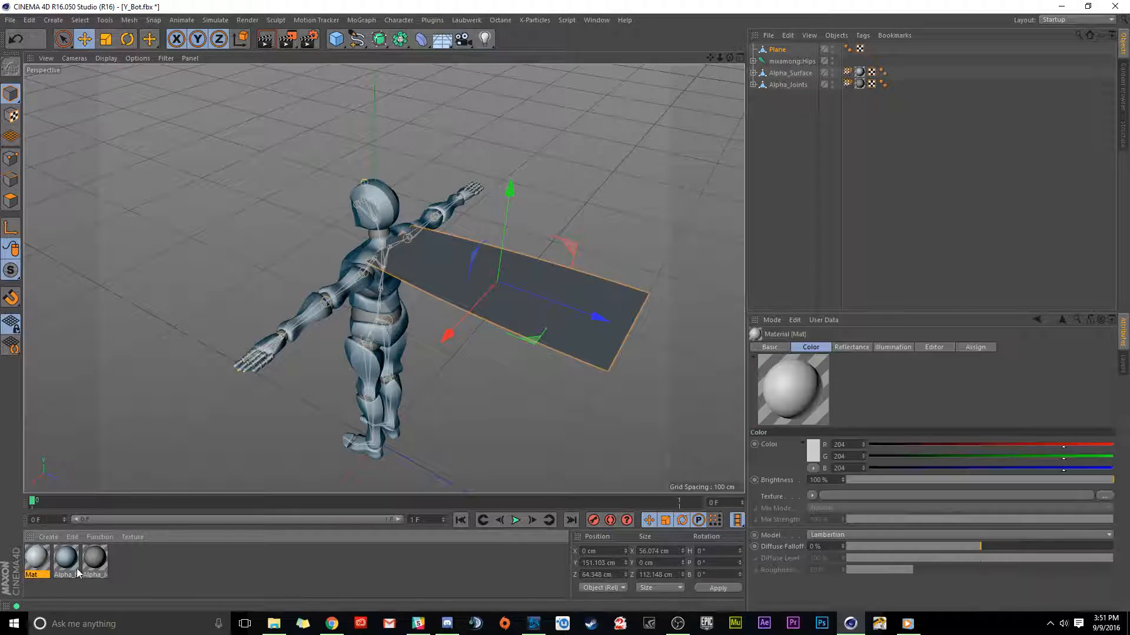
left_click_drag(791, 51, 793, 50)
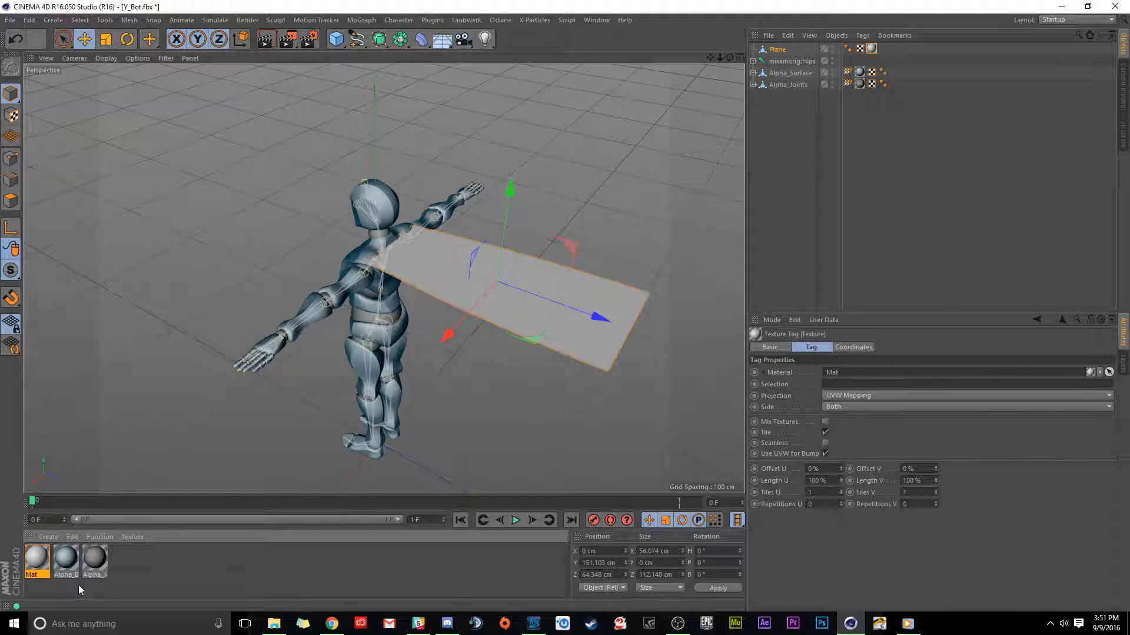
Set the new material's colour to pure red (R 255, G 0, B 0).
double_click(38, 558)
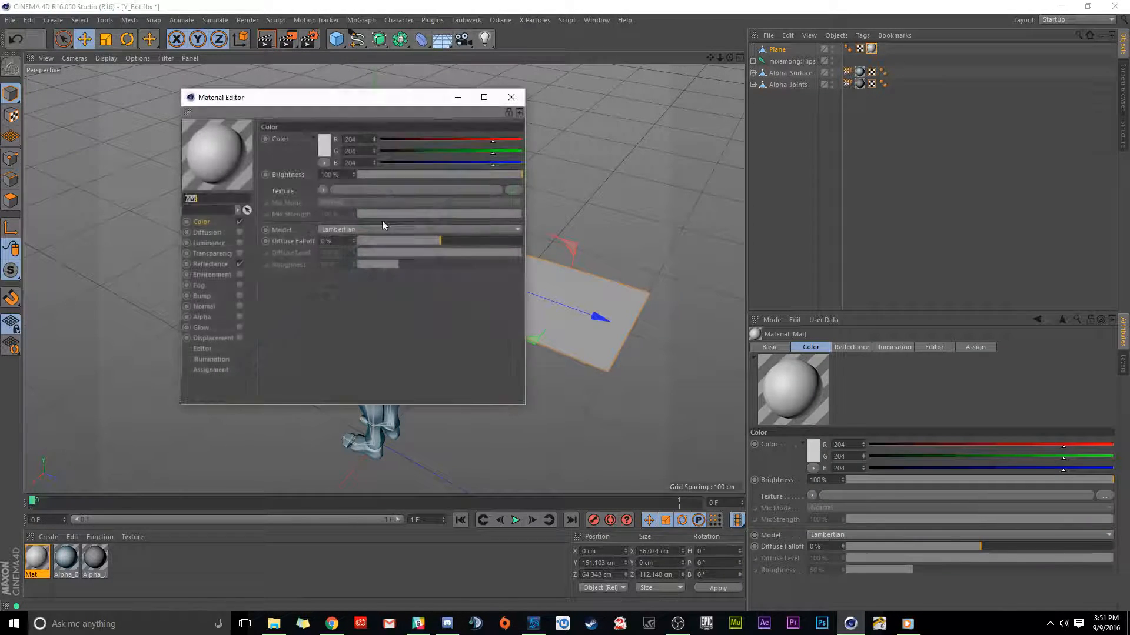
left_click(320, 147)
left_click(330, 112)
left_click(304, 204)
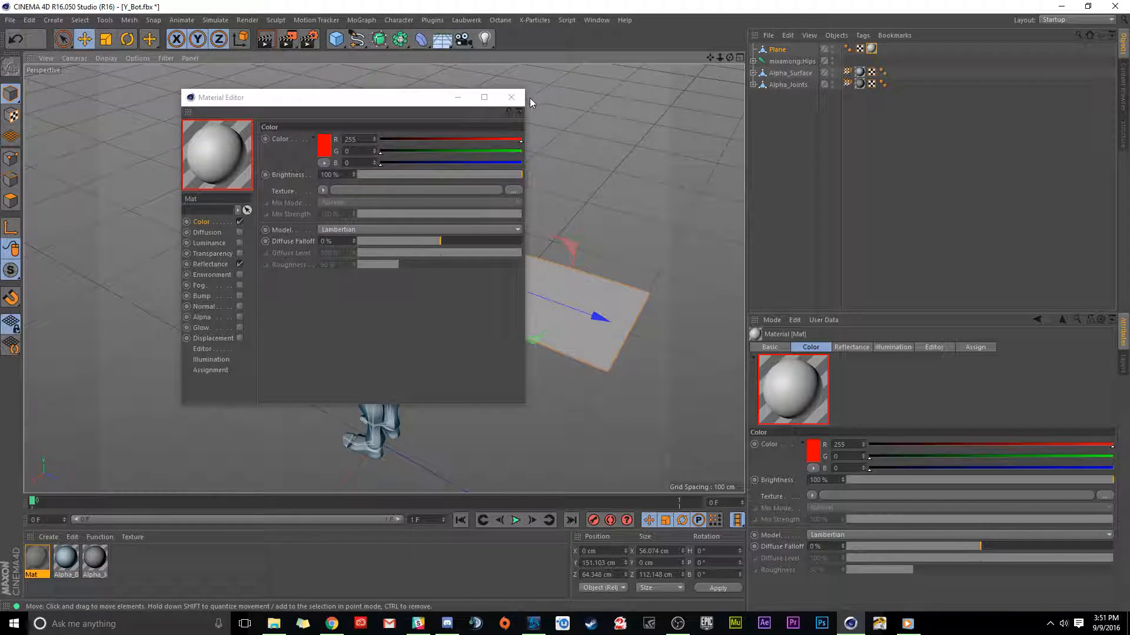
left_click(510, 97)
Rename the red material to Cape.
left_click_drag(406, 253, 387, 234, "alt")
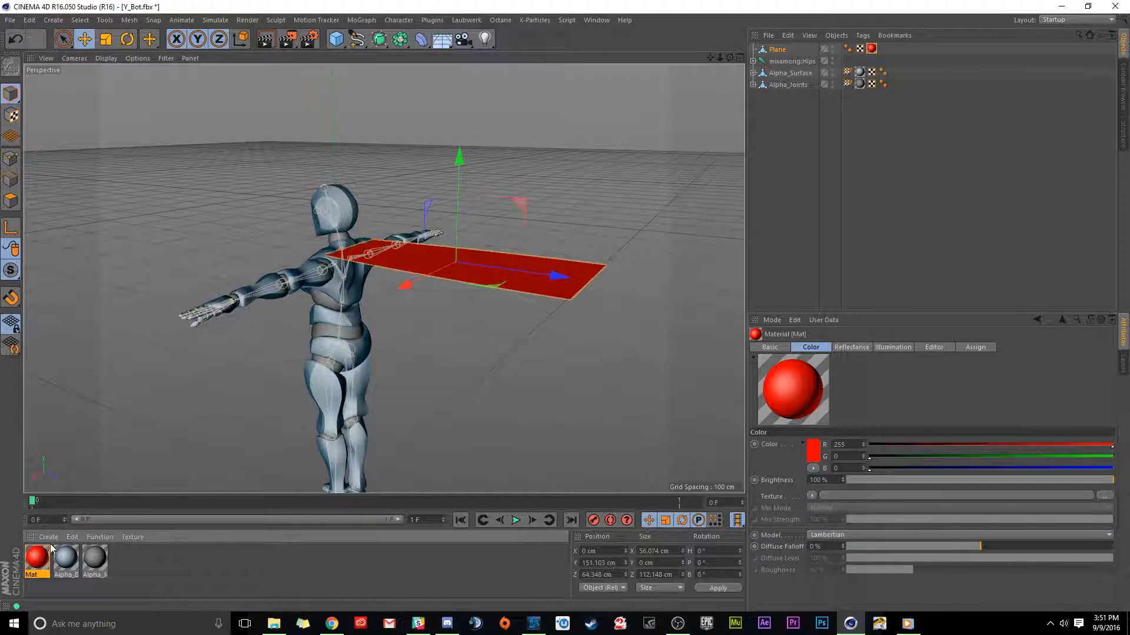
double_click(35, 560)
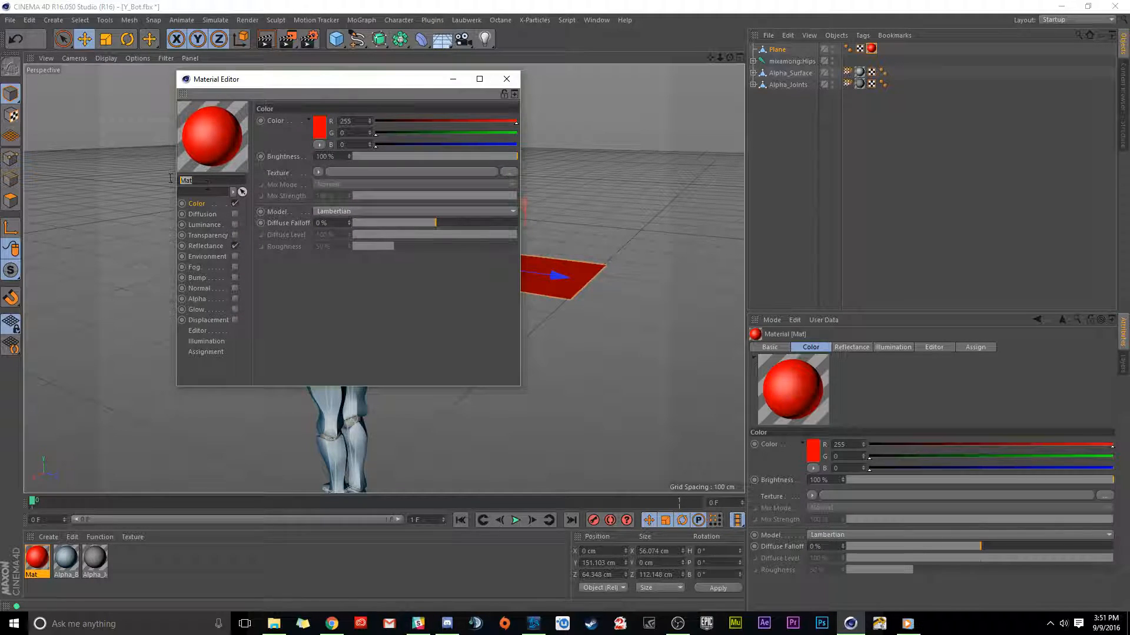
type("Cape")
left_click(506, 79)
Expand the mixamorig:Hips joint hierarchy and select the mixamorig:Spine joint.
left_click_drag(352, 257, 211, 182, "alt")
scroll(330, 287, "up", 3)
left_click_drag(384, 278, 358, 240, "alt")
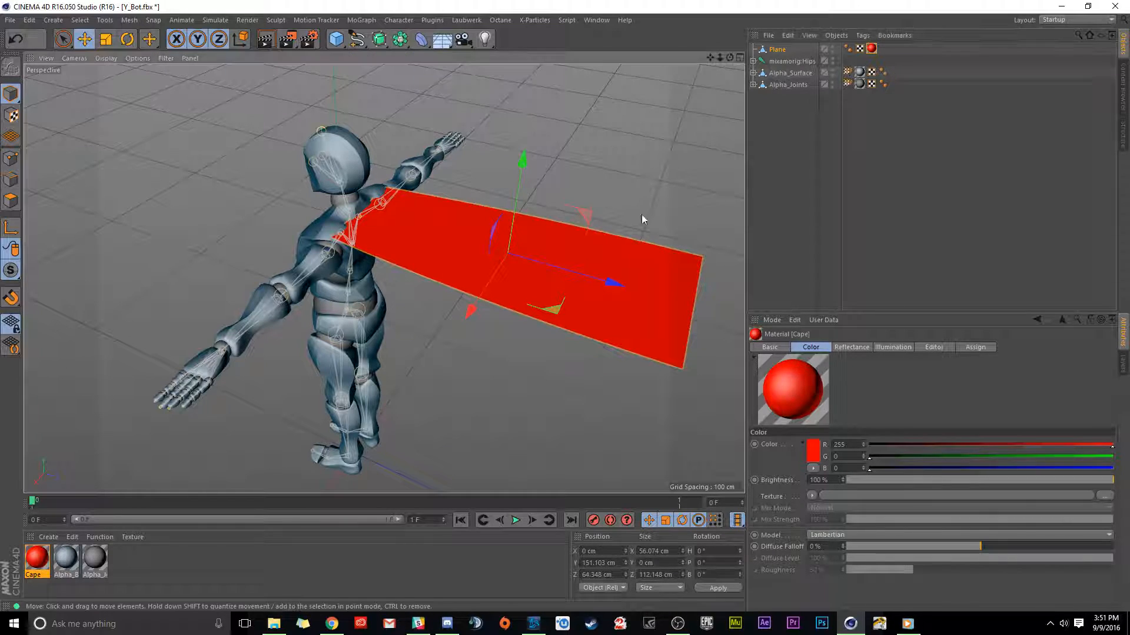
left_click(773, 62)
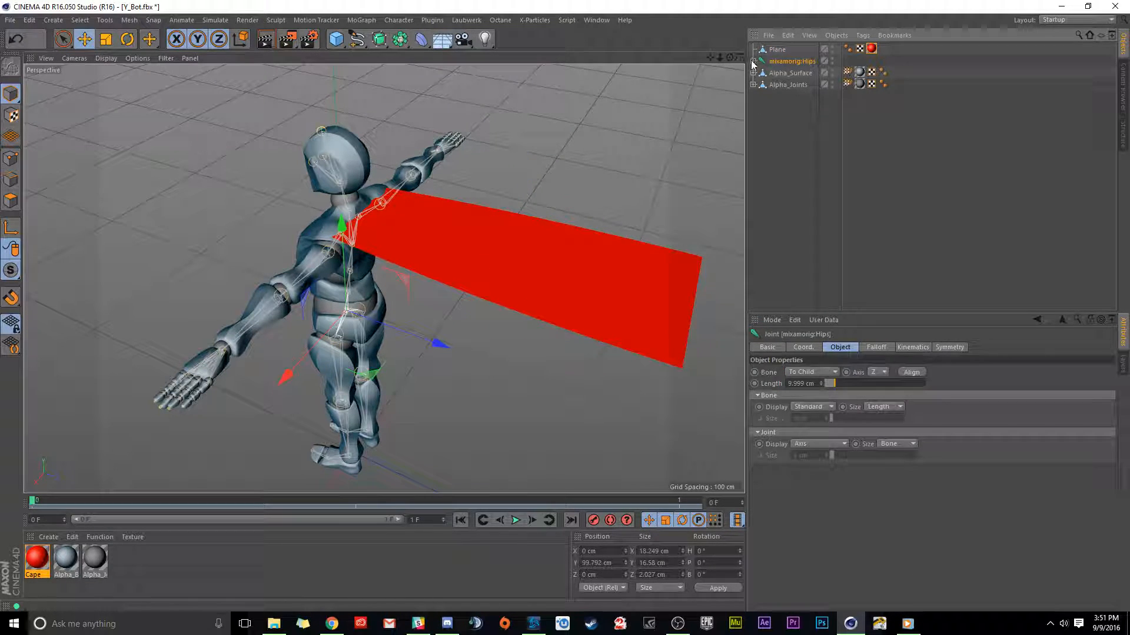
left_click(753, 61)
left_click(793, 73)
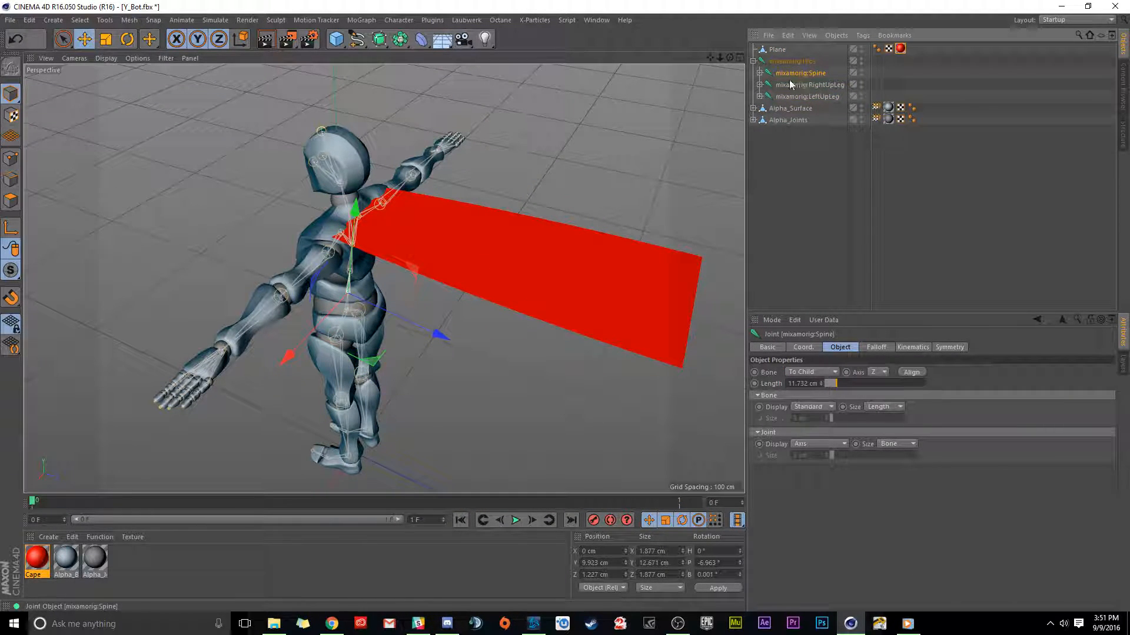
left_click(792, 96)
left_click(786, 73)
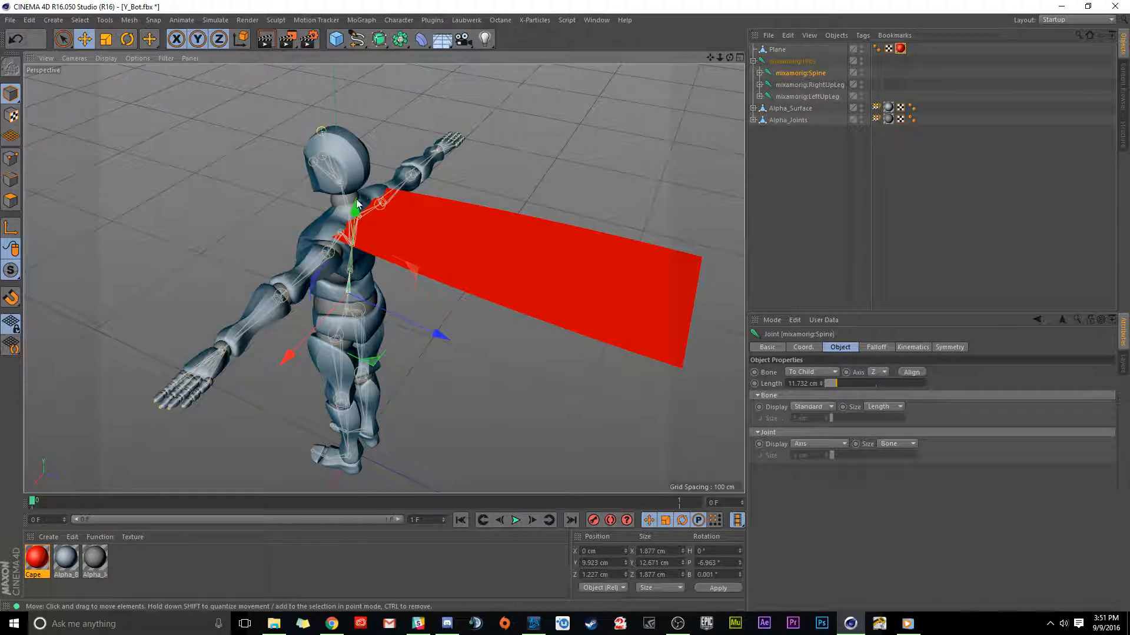
Expand the mixamorig:Spine and mixamorig:Spine1 joints and select mixamorig:Spine2 together with the Plane object.
right_click_drag(348, 216, 427, 217, "alt")
left_click_drag(345, 277, 288, 217, "alt")
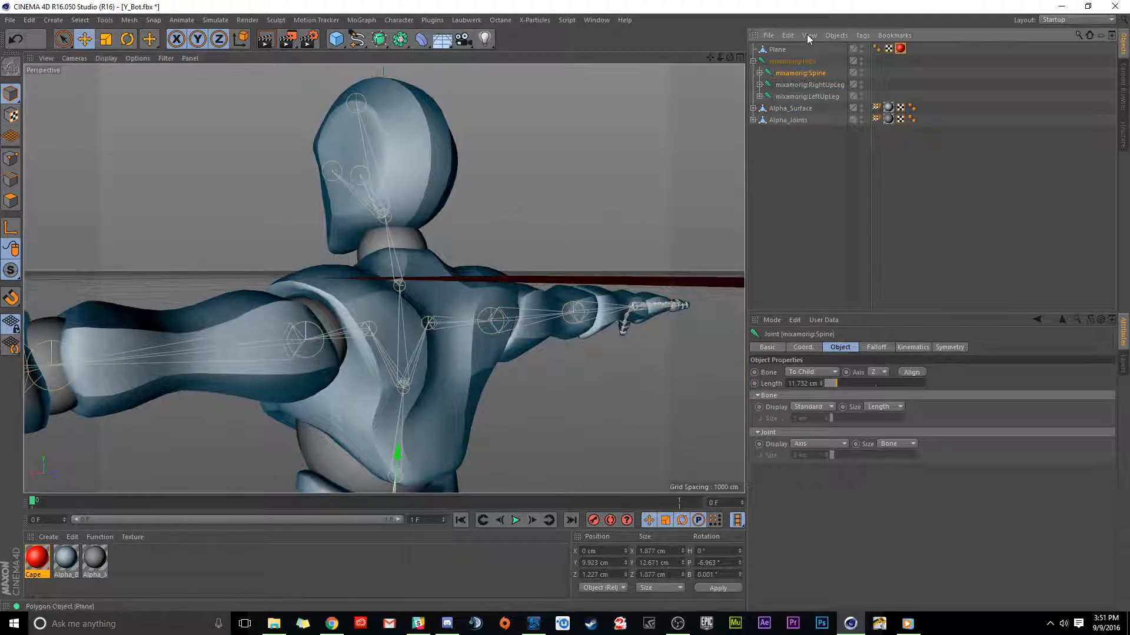
left_click(759, 73)
left_click(796, 86)
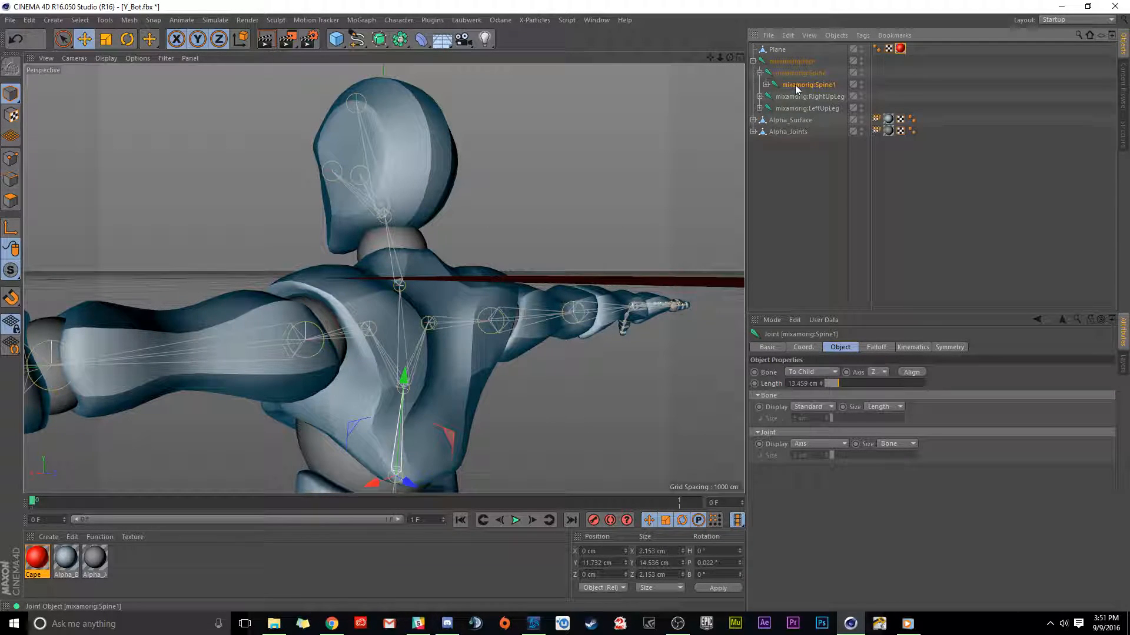
left_click(765, 85)
left_click(799, 96)
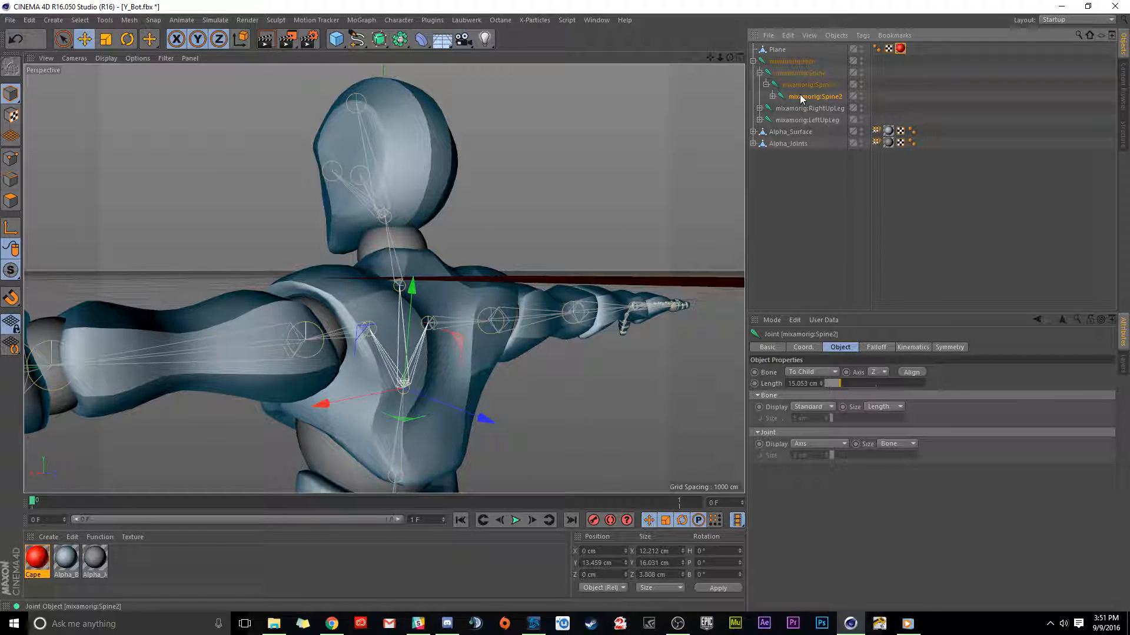
mouse_move(466, 352)
left_mouse_down("alt")
mouse_move(403, 325)
mouse_move(472, 352)
mouse_move(470, 363)
mouse_move(461, 351)
mouse_move(475, 365)
left_mouse_up("alt")
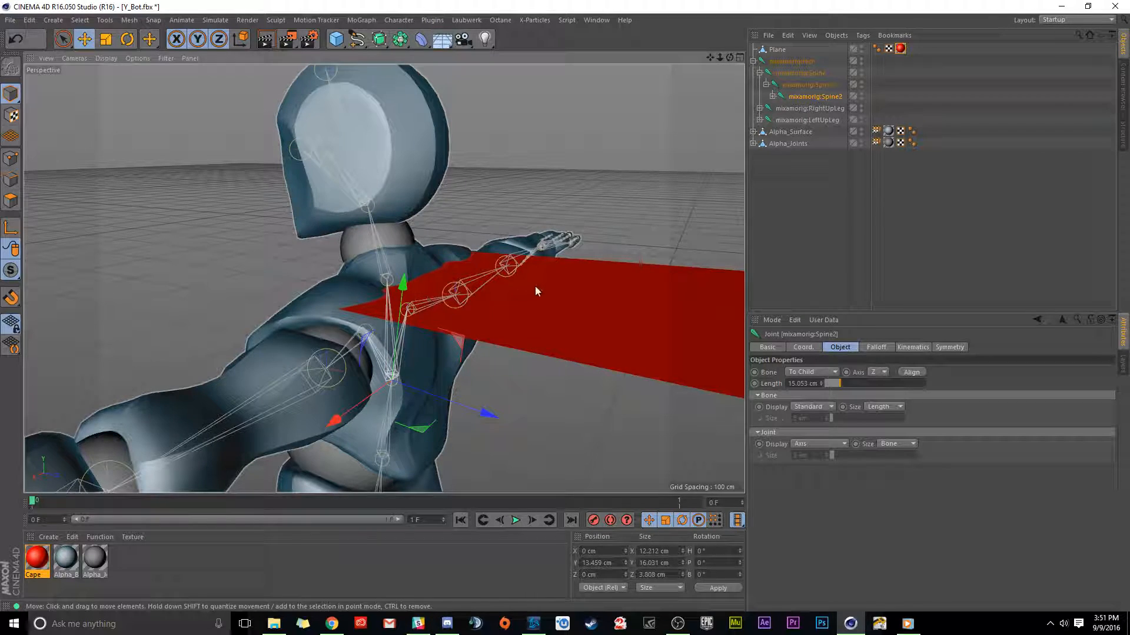
left_click(786, 47, "ctrl")
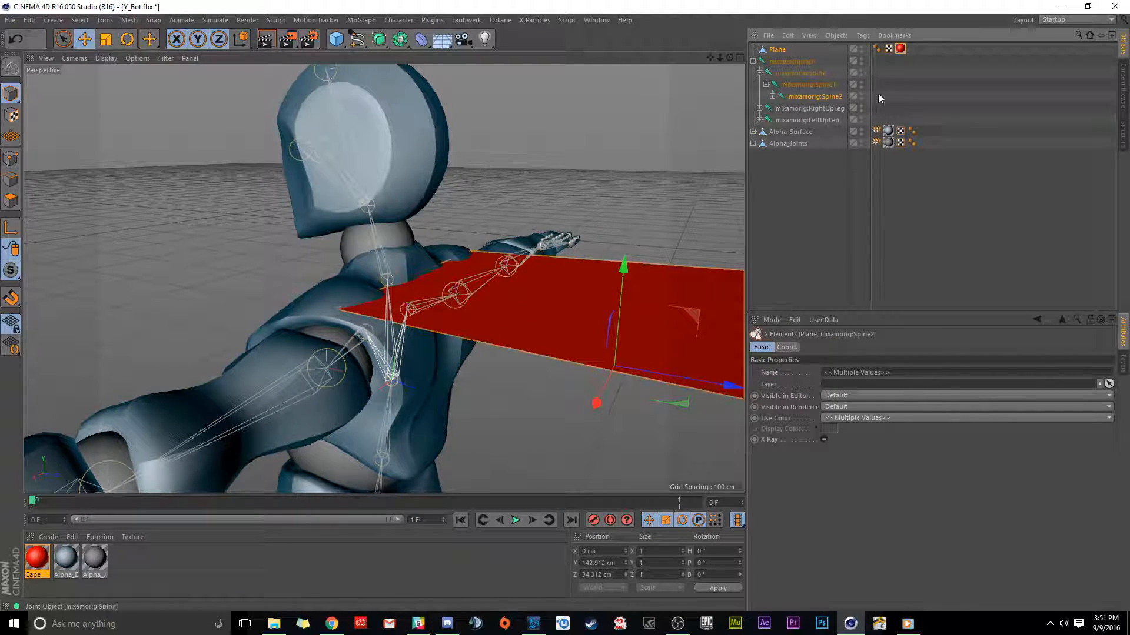
Bind the Plane to the mixamorig:Spine2 joint and select that joint in the Plane's Weight tag.
left_click(394, 21)
mouse_move(425, 49)
left_click(496, 64)
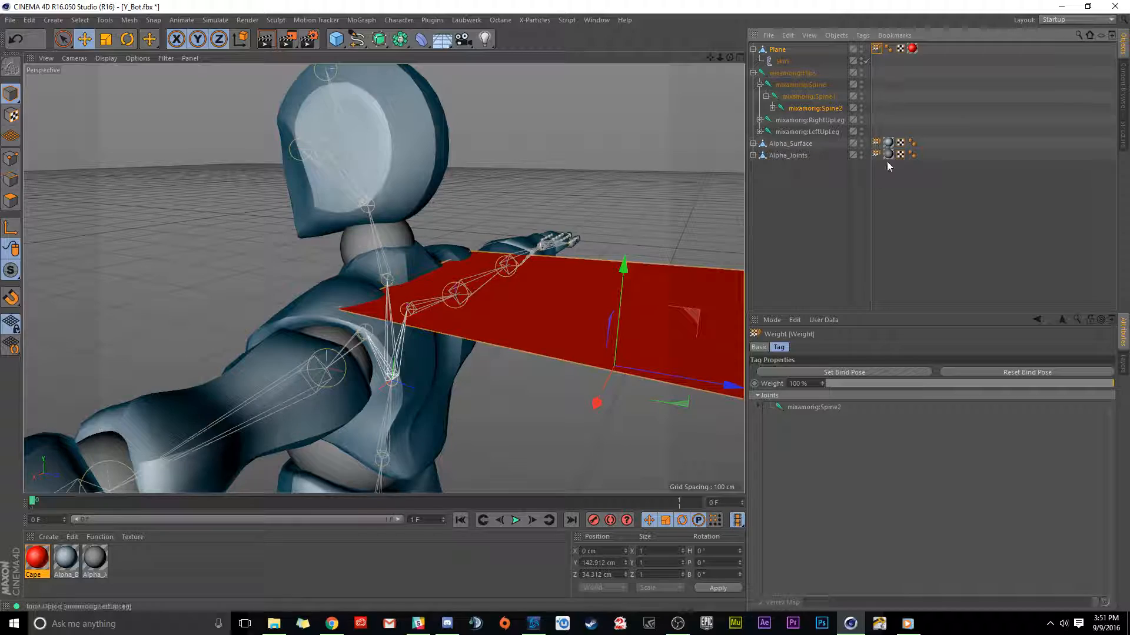
left_click(812, 407)
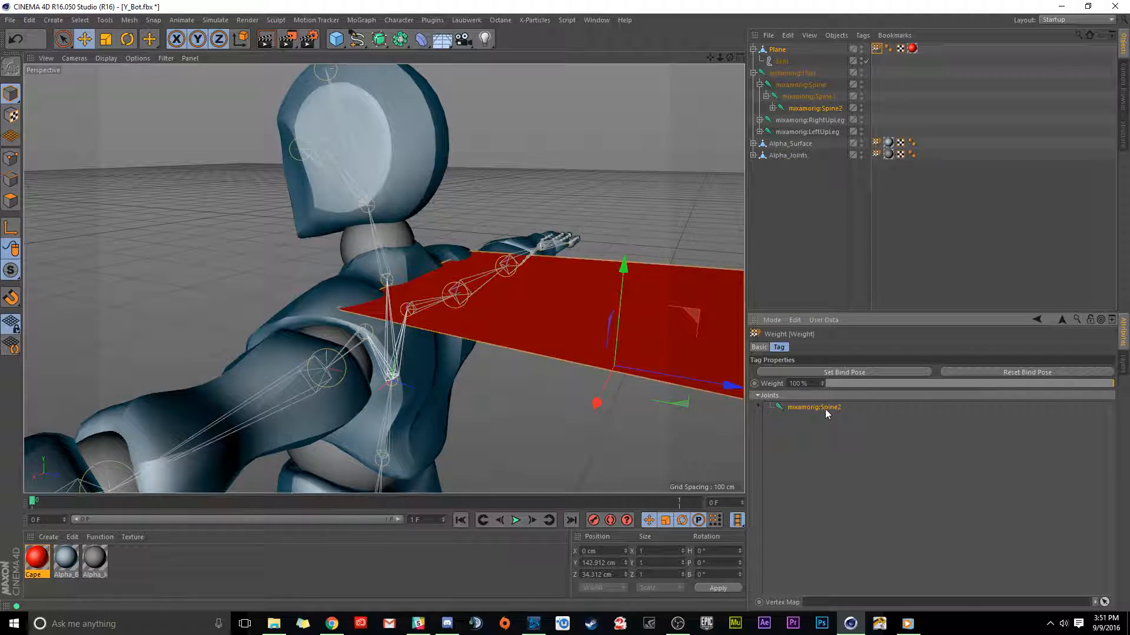
Inspect the cape Plane's weighting for the mixamorig:Spine2 joint with the Weight Tool.
middle_click_drag(569, 310, 305, 214, "alt")
left_click_drag(521, 238, 513, 272, "alt")
scroll(577, 297, "down", 5)
left_click(803, 192)
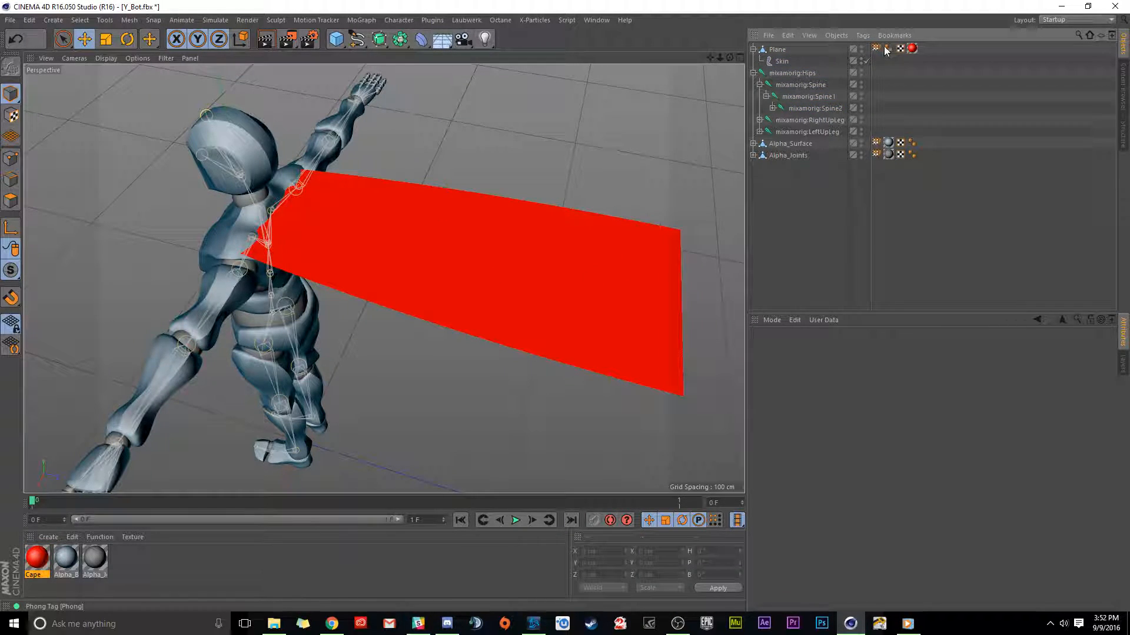
double_click(885, 50)
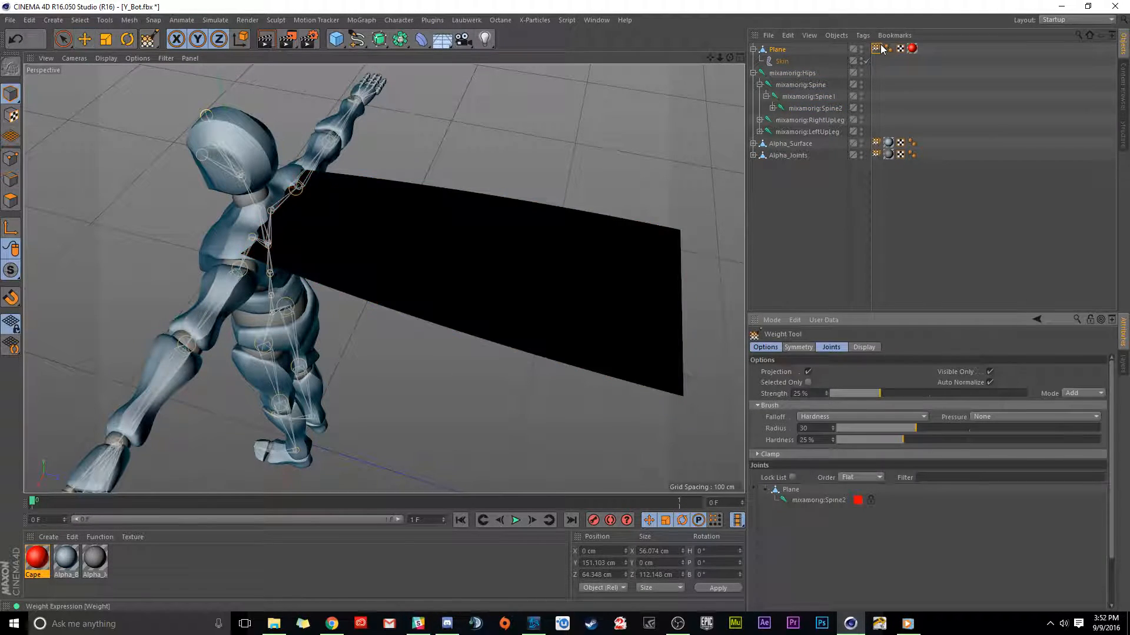
left_click(826, 503)
left_click_drag(430, 264, 453, 252, "alt")
Test-rotate the mixamorig:Spine1 joint to check that the cape follows, undo the rotation, and clear the selection.
left_click(806, 97)
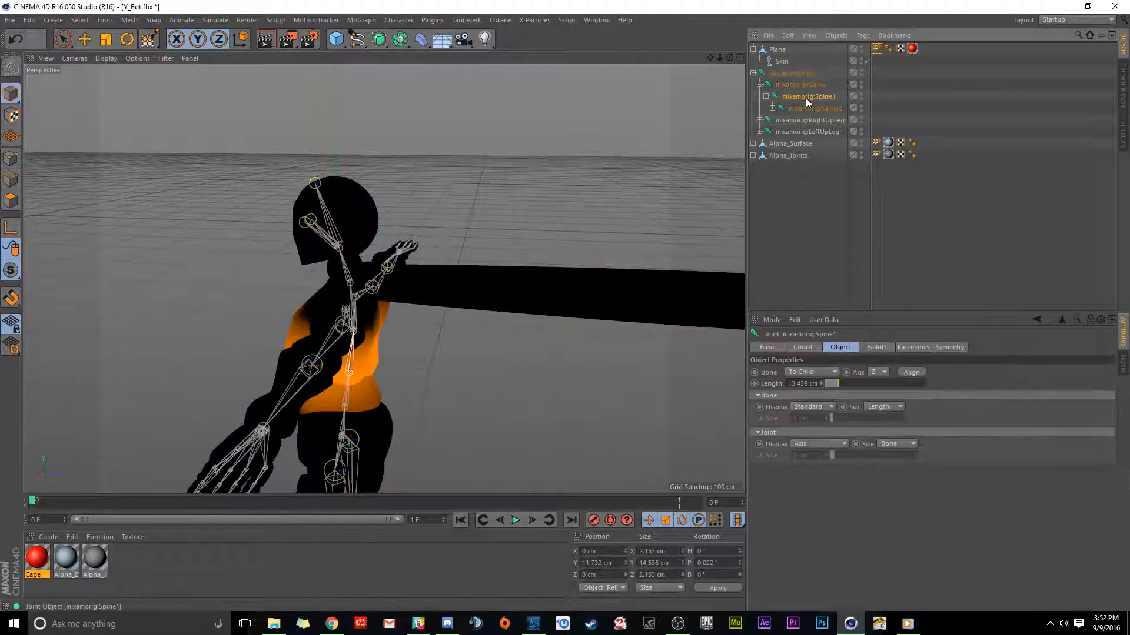
left_click_drag(404, 341, 328, 323, "alt")
key("r")
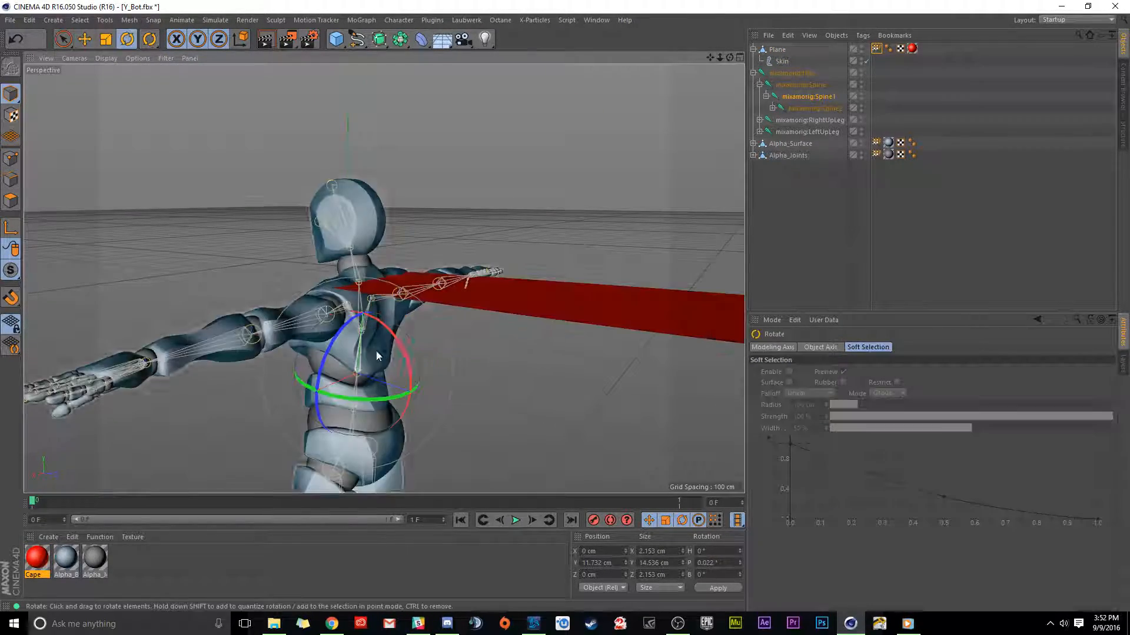
left_click_drag(403, 346, 337, 198)
key("ctrl+z")
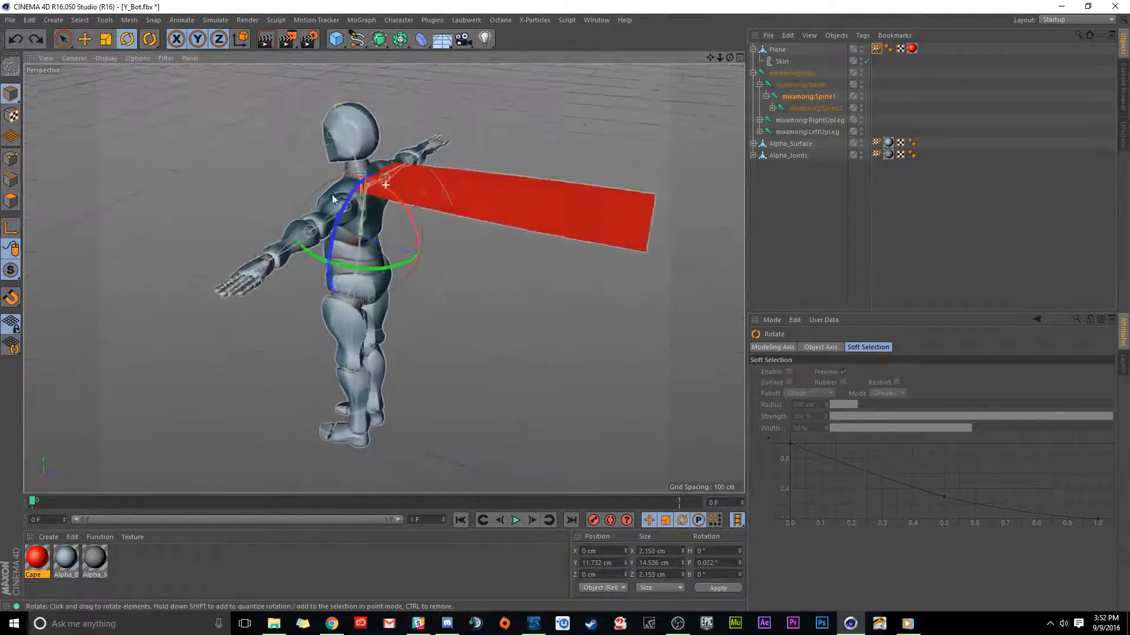
left_click(814, 228)
Export the scene in FBX format as Y_Bot C4D Export in the Cape Animation Tests folder, keeping the current export settings.
left_click_drag(538, 185, 412, 194, "alt")
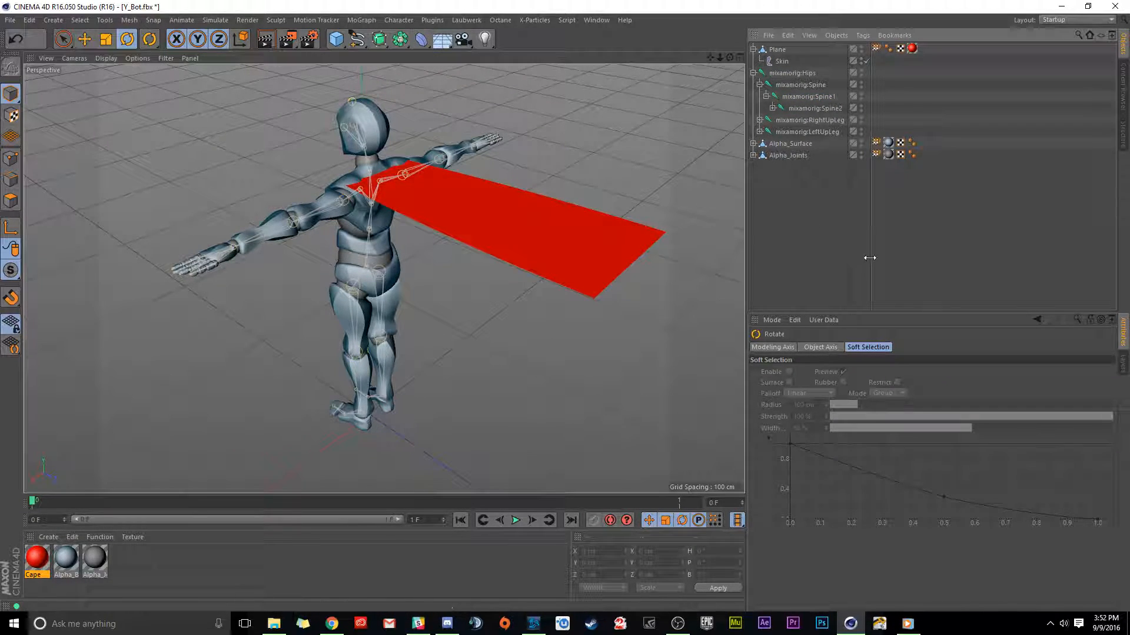
left_click_drag(344, 243, 373, 241, "alt")
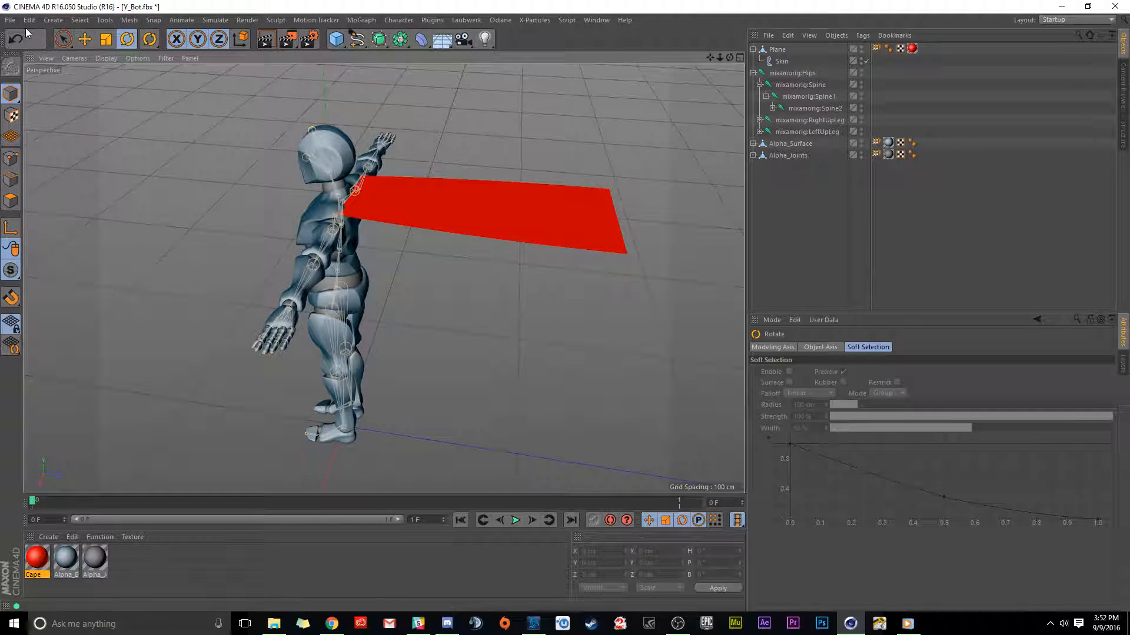
left_click(11, 20)
mouse_move(84, 206)
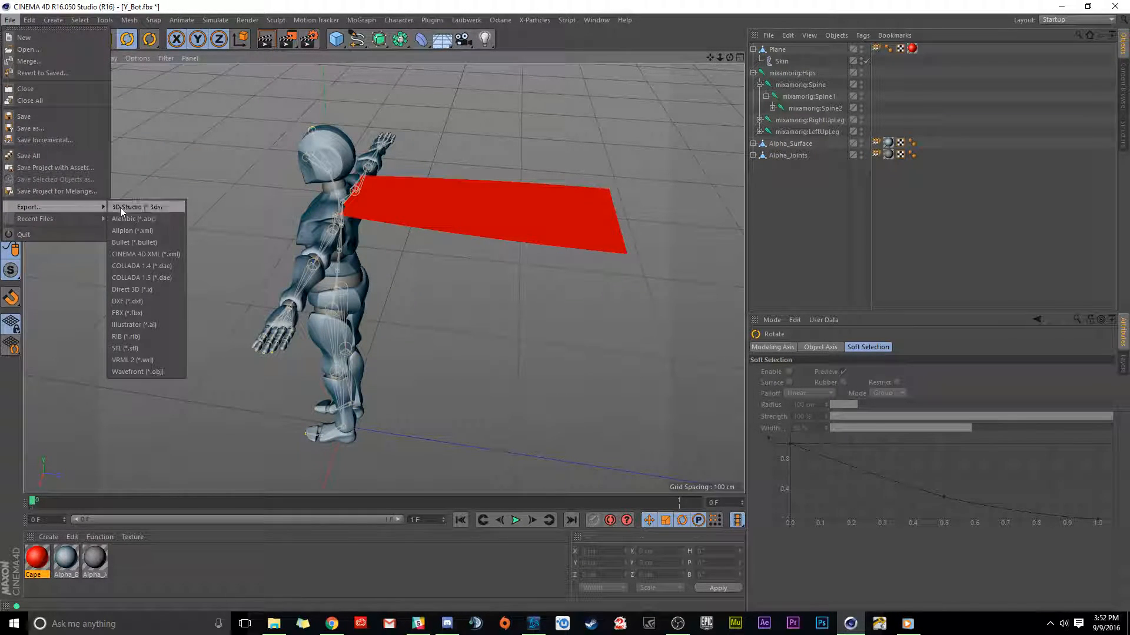
left_click(137, 313)
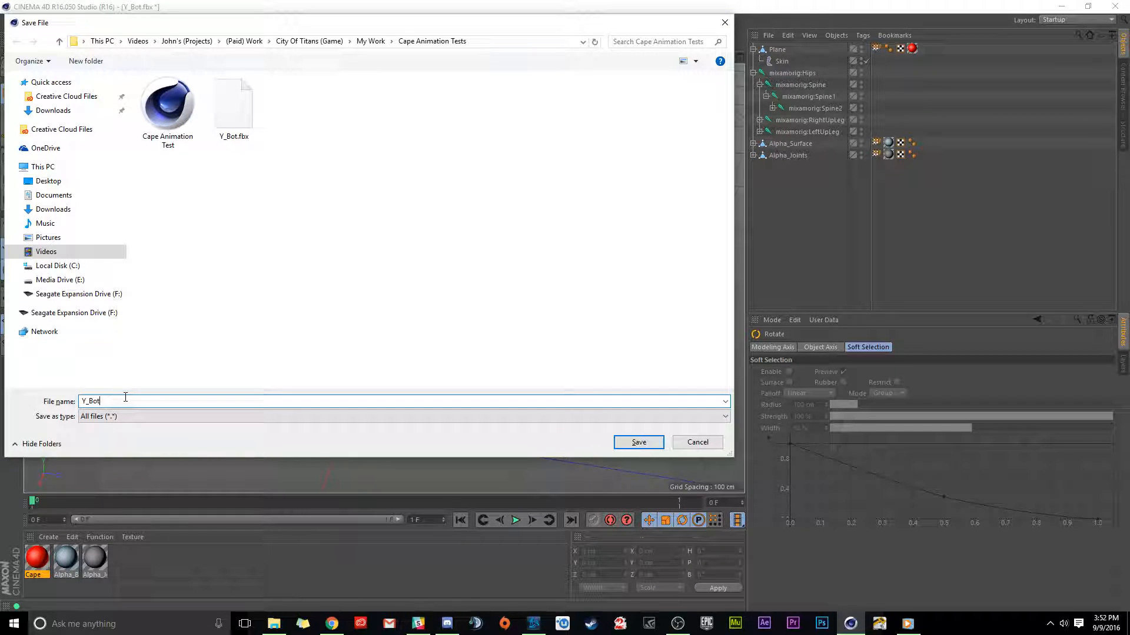
type("C4D")
key("Return")
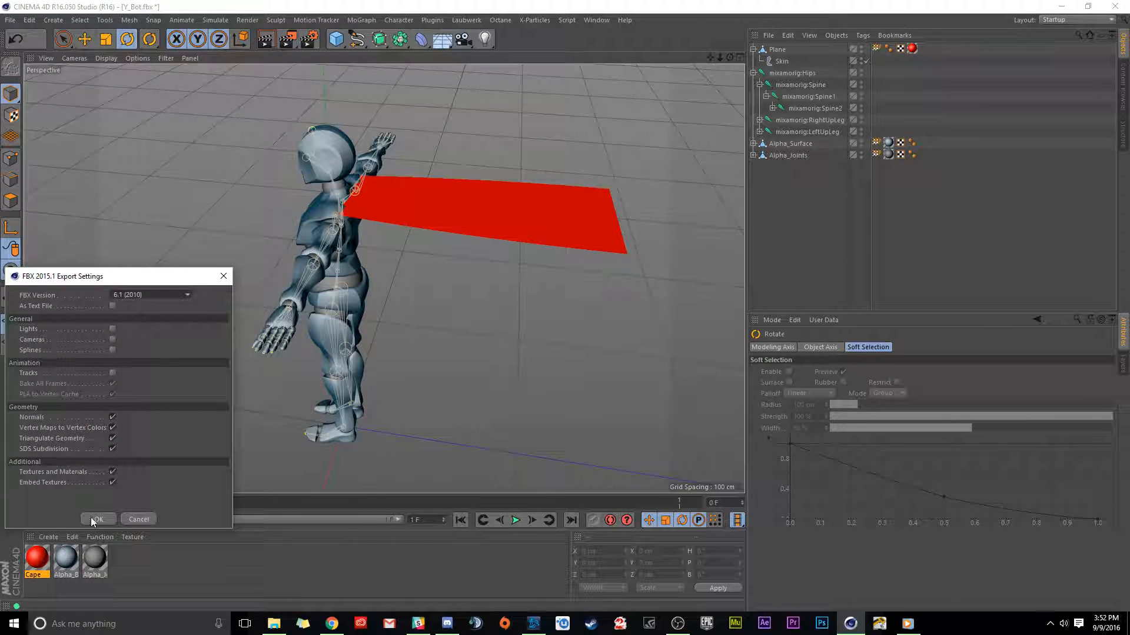
left_click(97, 519)
mouse_move(370, 271)
left_mouse_down("alt")
mouse_move(299, 259)
mouse_move(333, 277)
mouse_move(357, 270)
left_mouse_up("alt")
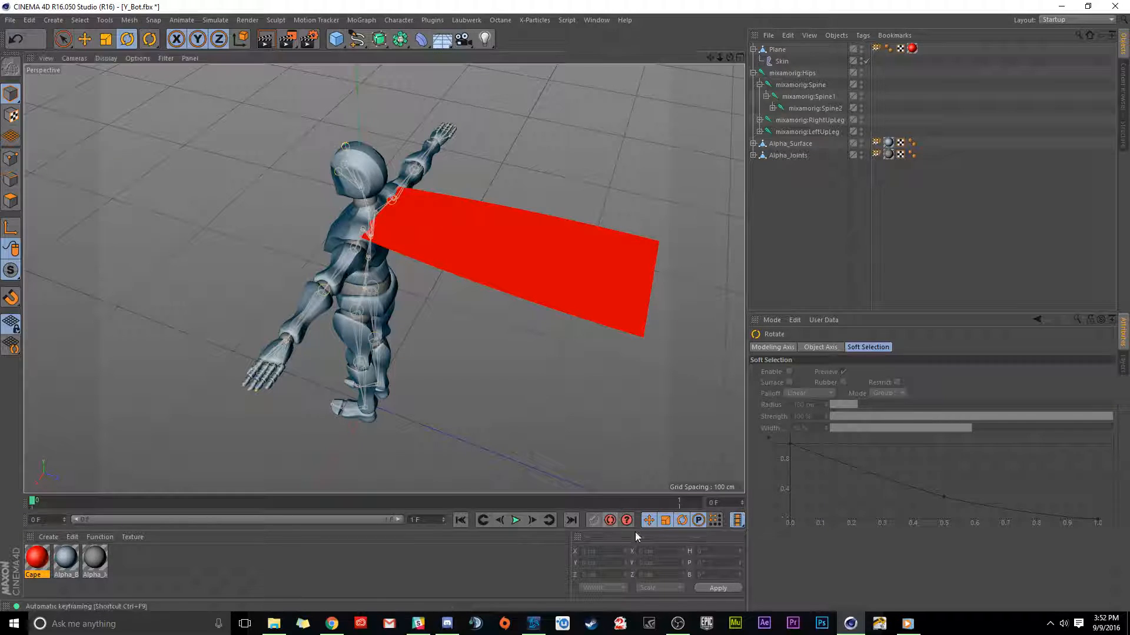
Switch to the Epic Games Launcher and launch Unreal Engine 4.11.2 from the Library.
left_click(706, 623)
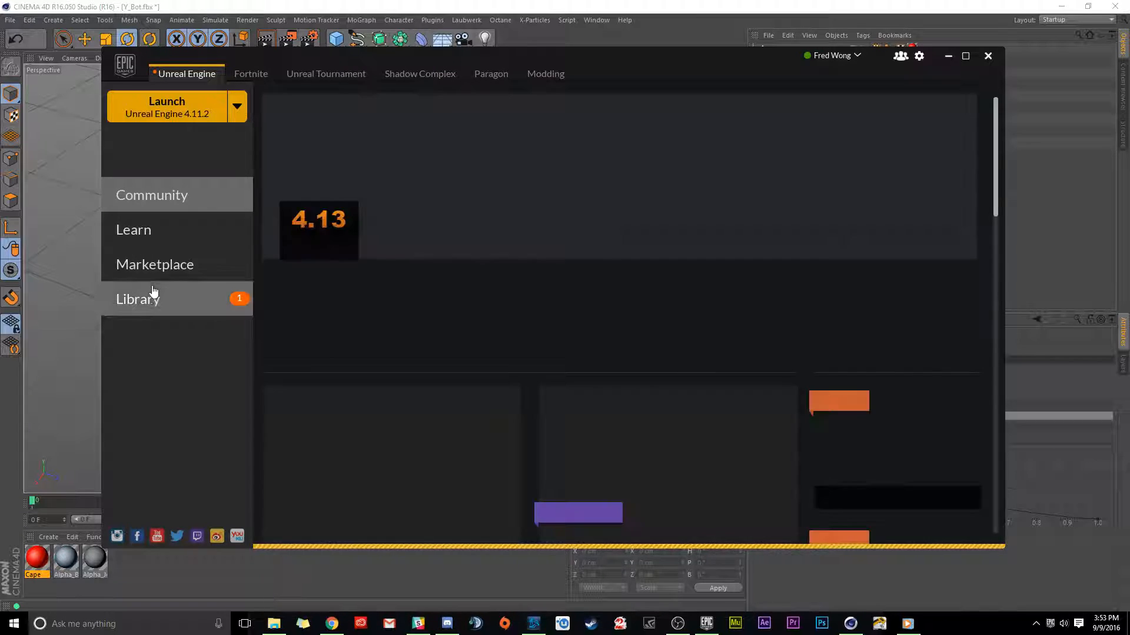
left_click(153, 292)
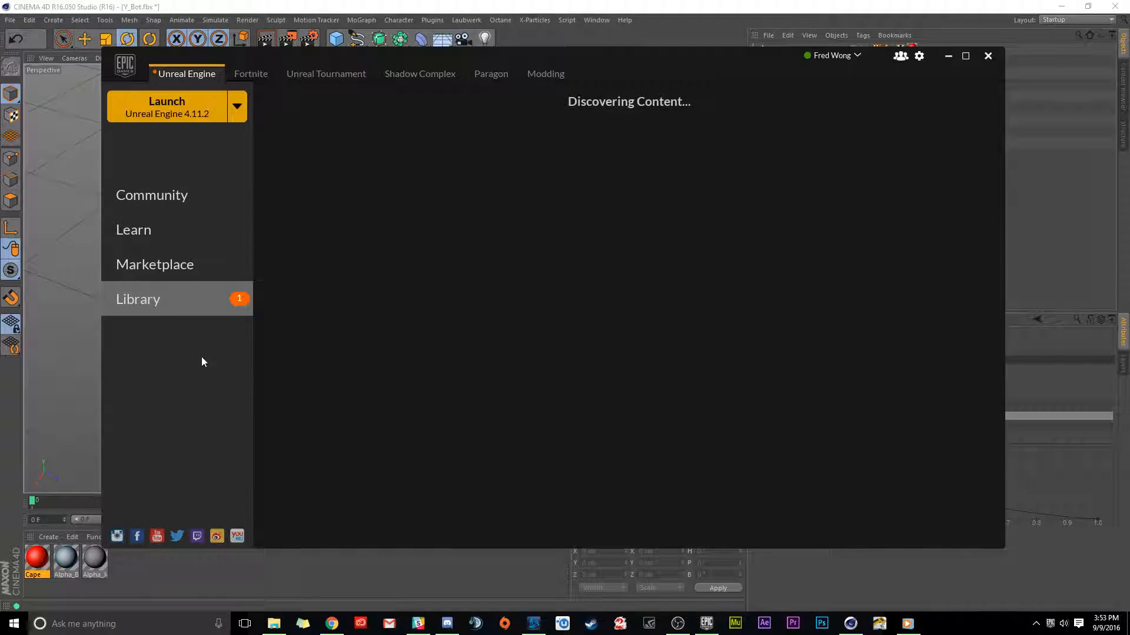
left_click(350, 197)
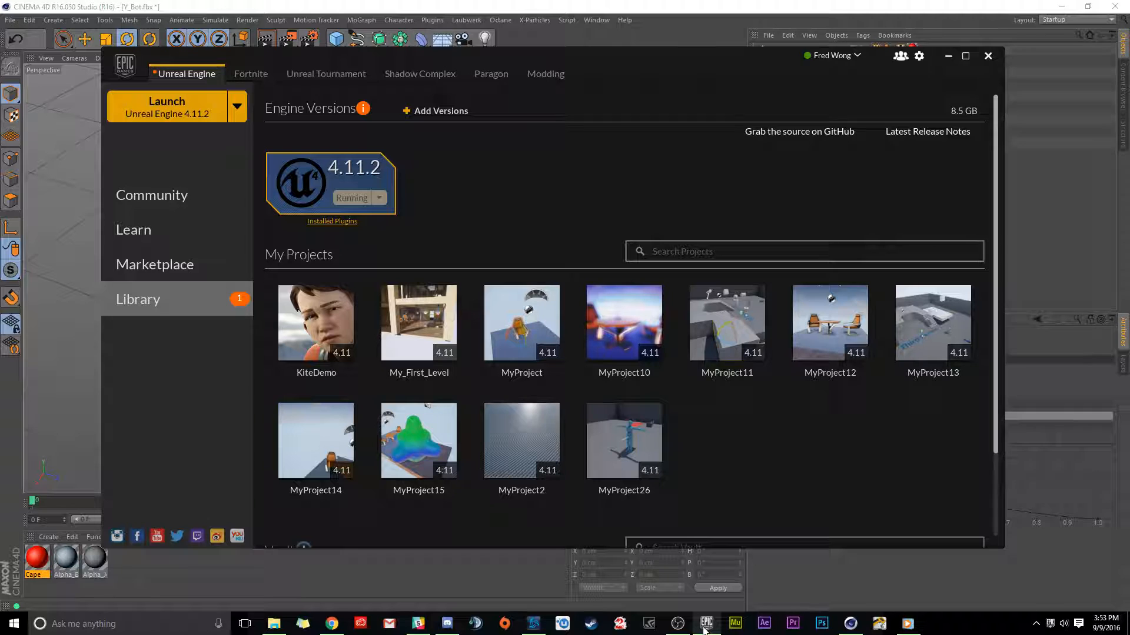
scroll(786, 391, "down", 3)
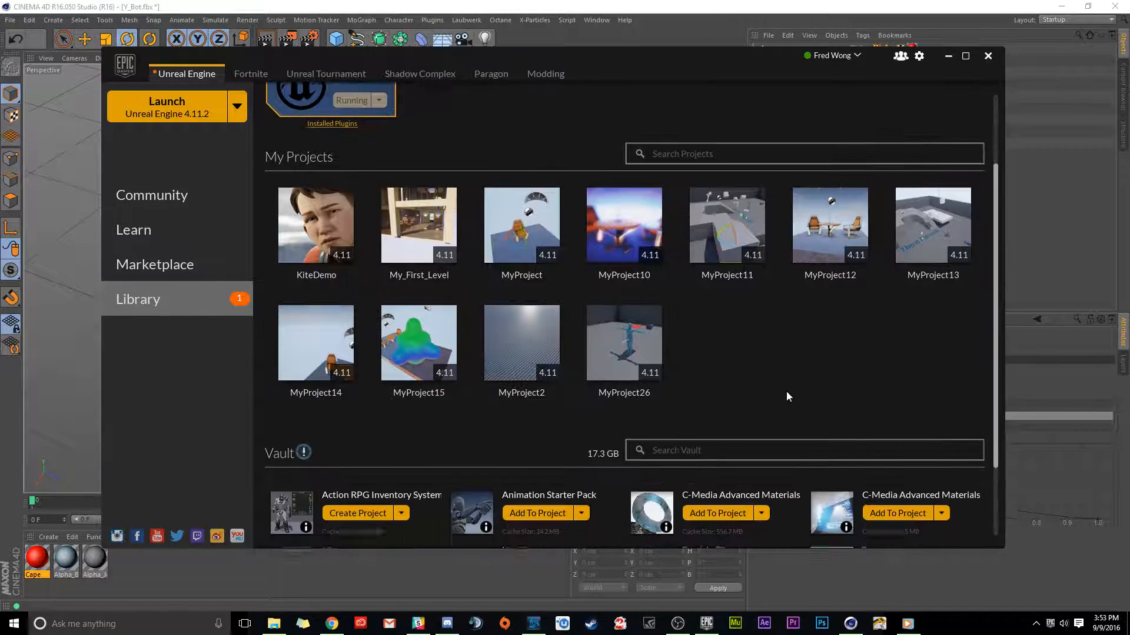
scroll(762, 360, "up", 3)
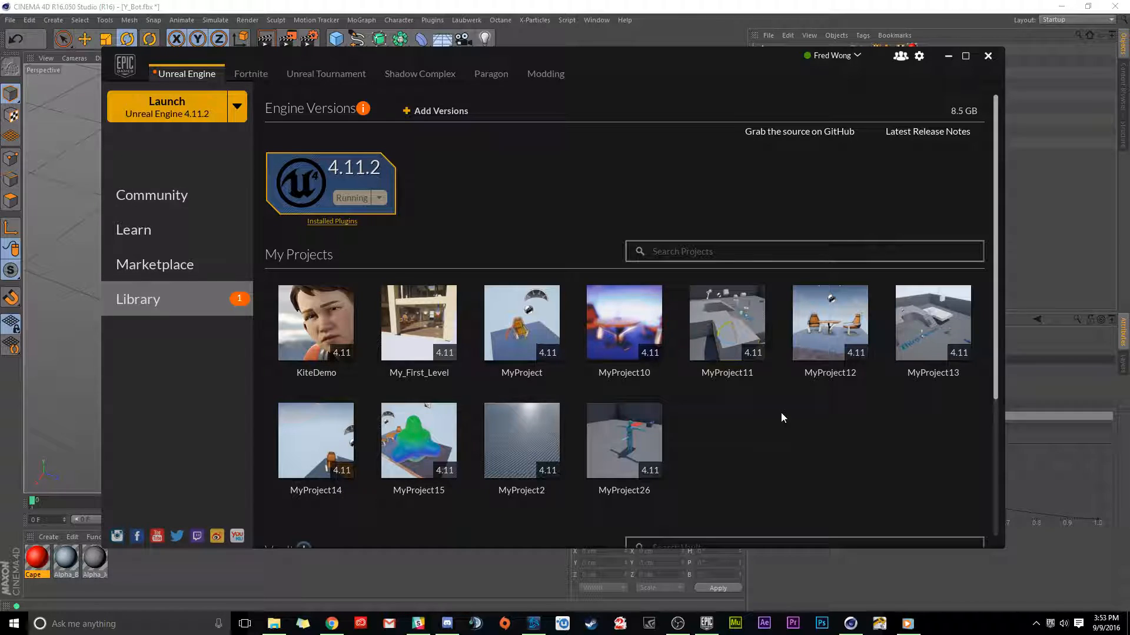
scroll(777, 400, "down", 6)
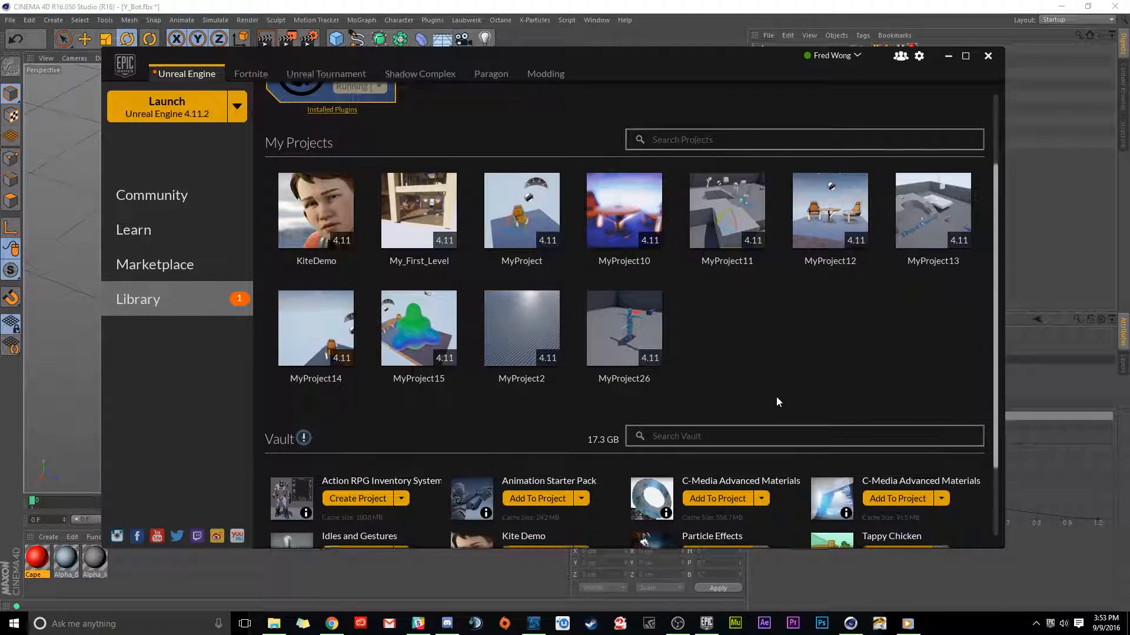
scroll(766, 303, "up", 6)
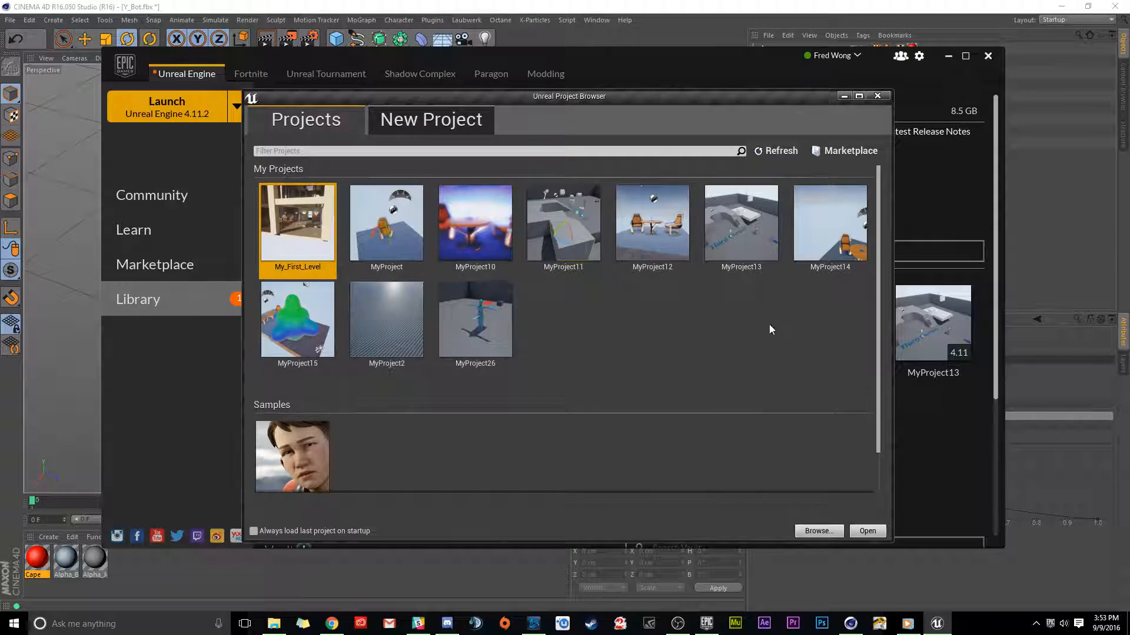
Create a new Blueprint project from the Third Person template, named MyProject4, with starter content and maximum quality.
left_click(430, 121)
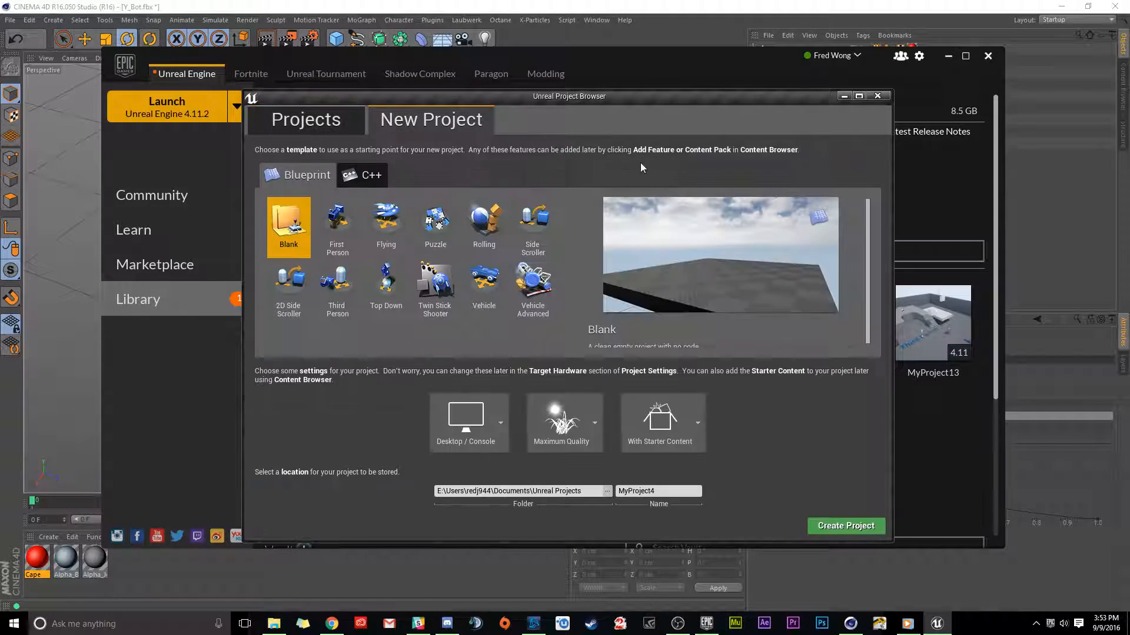
left_click(351, 287)
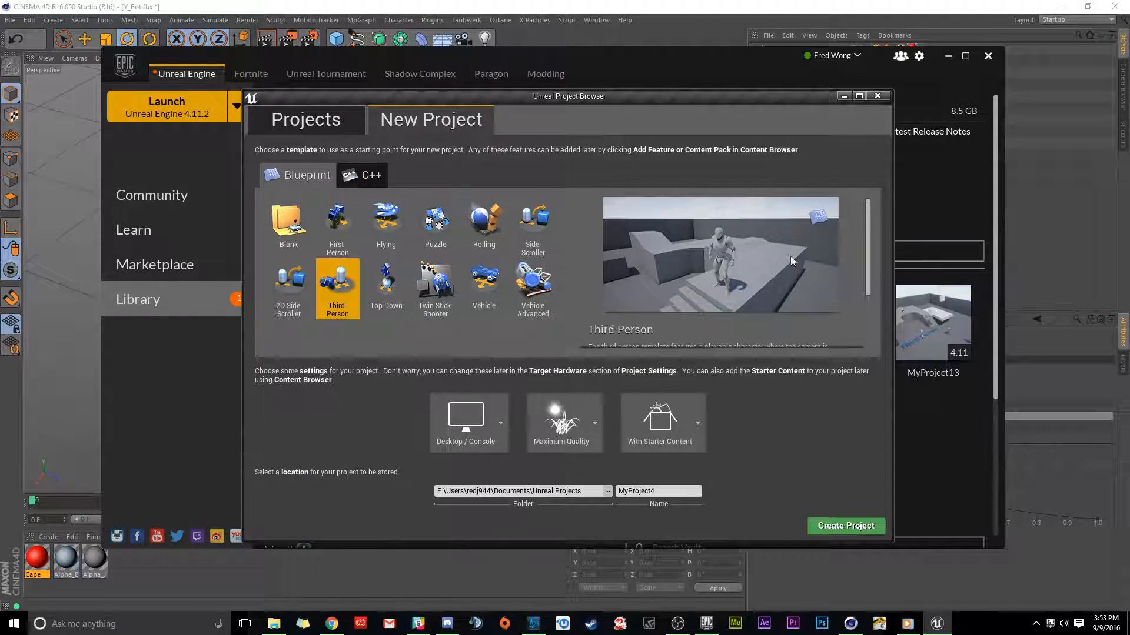
scroll(817, 266, "down", 3)
scroll(817, 266, "up", 3)
left_click(840, 527)
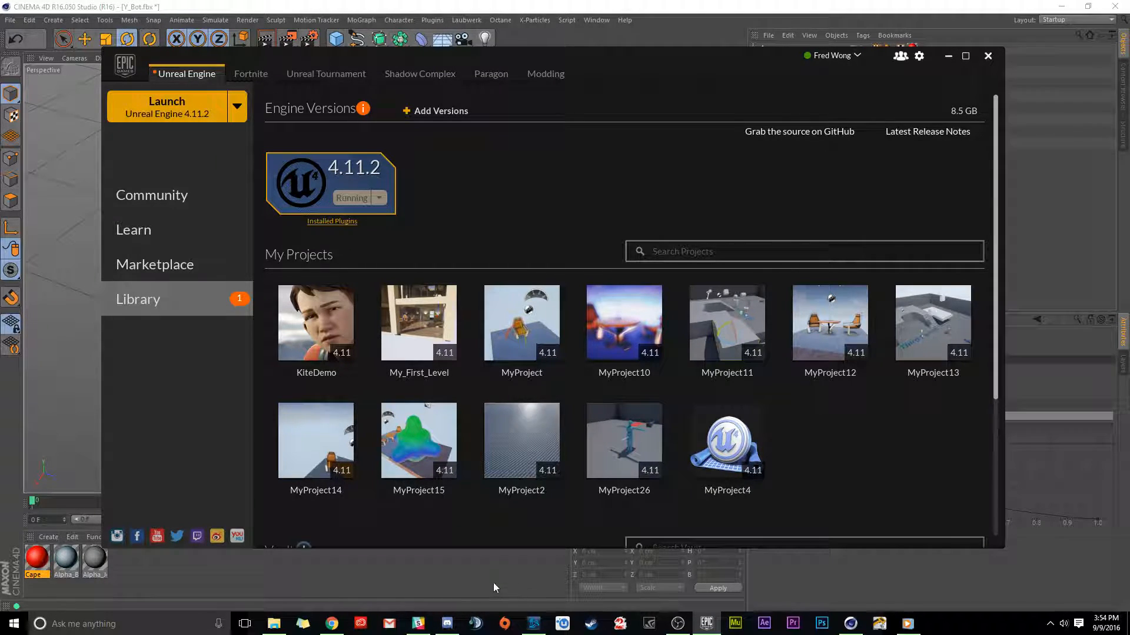
Check the exported Y_Bot C4D Export.fbx in the Cape Animation Tests folder in File Explorer.
left_click(273, 623)
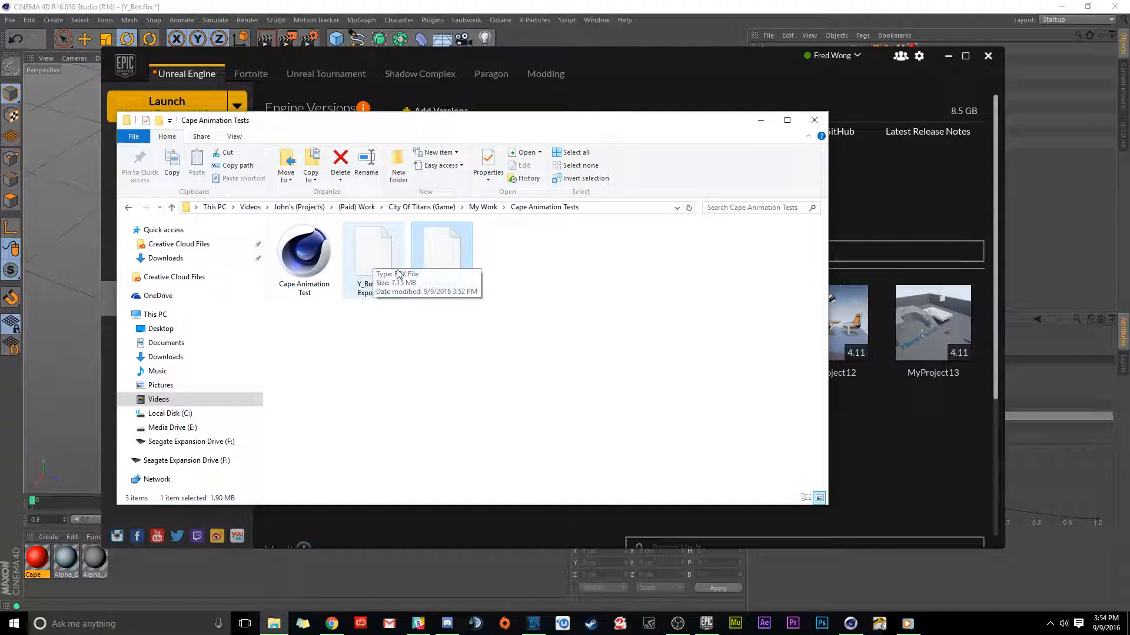
left_click(447, 363)
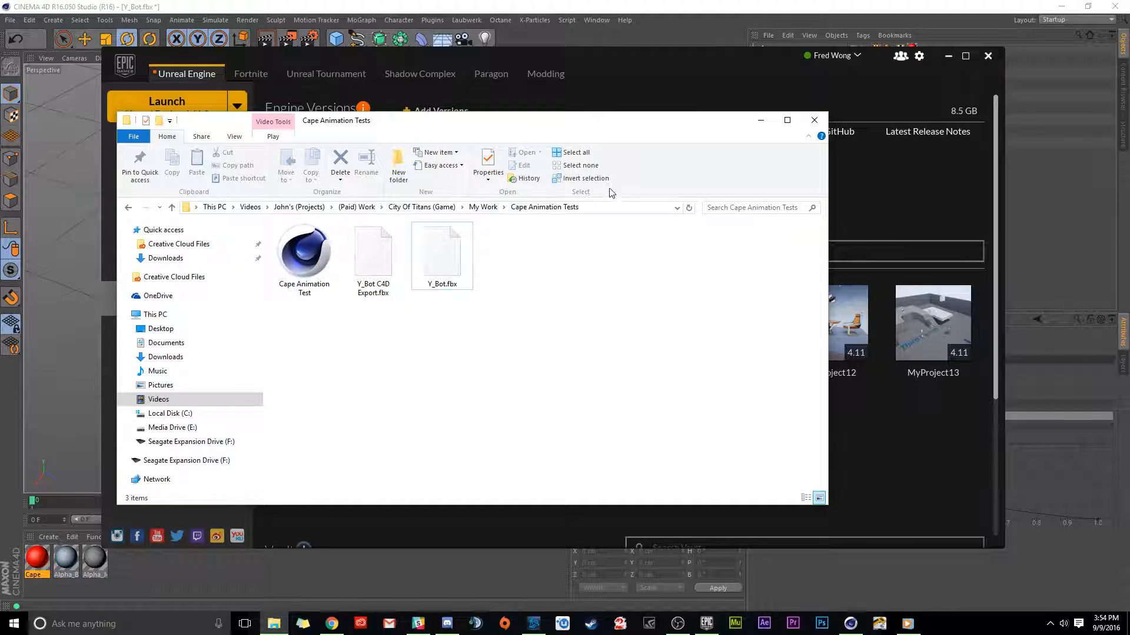
mouse_move(542, 126)
left_mouse_down()
mouse_move(530, 137)
mouse_move(545, 141)
left_mouse_up()
left_click(645, 69)
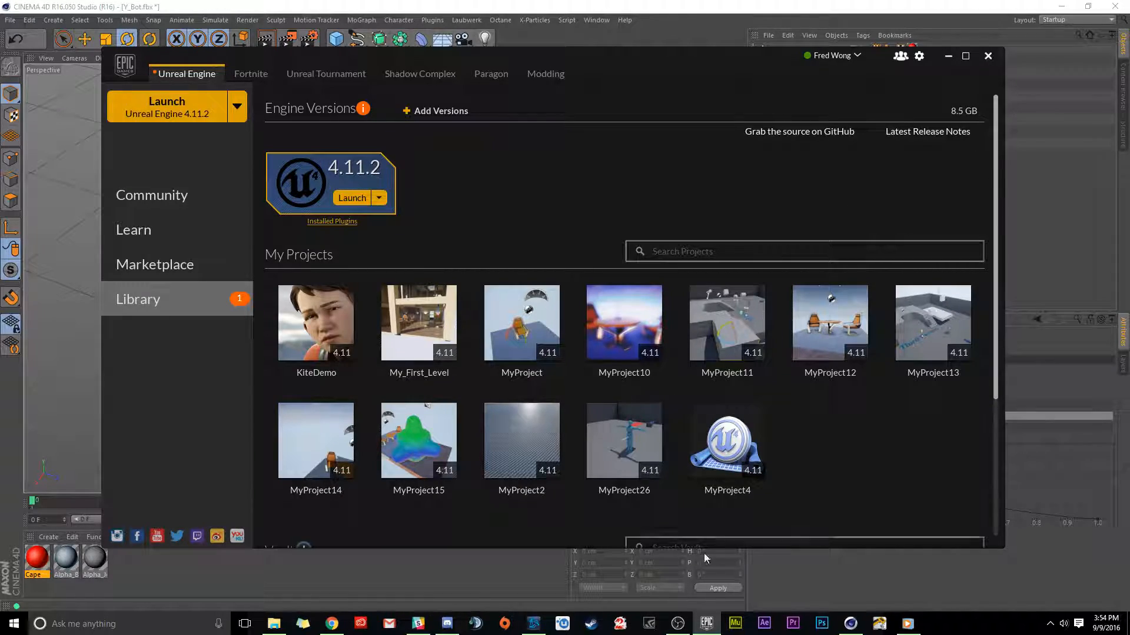
Minimize the Cinema 4D window and reposition the Epic Games Launcher on the desktop.
left_click(712, 631)
left_click(712, 631)
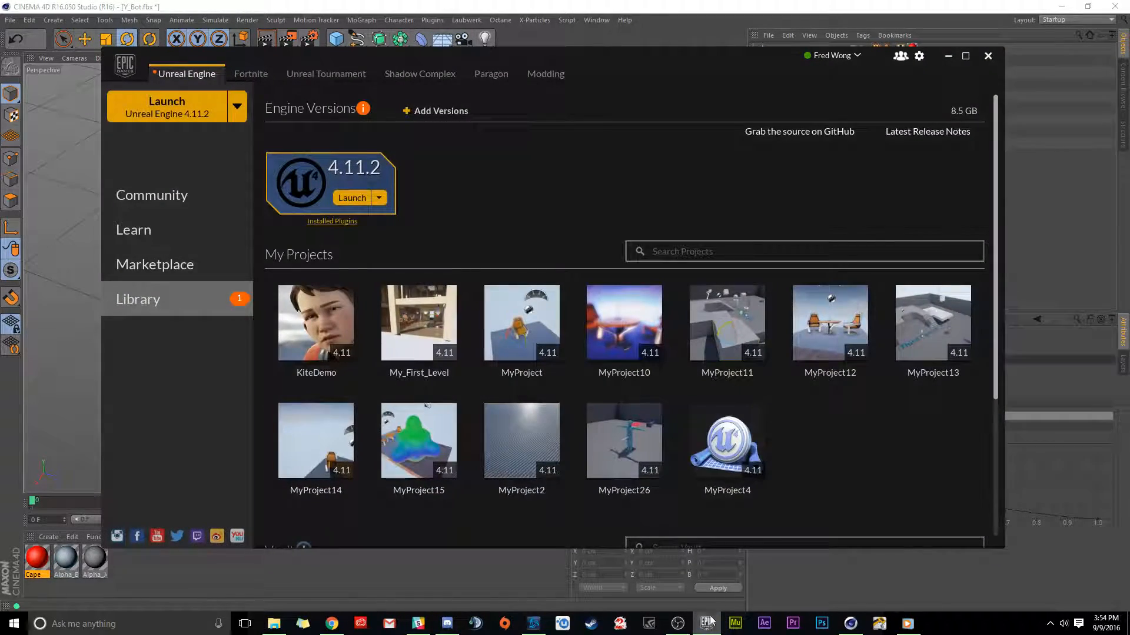
scroll(866, 426, "down", 5)
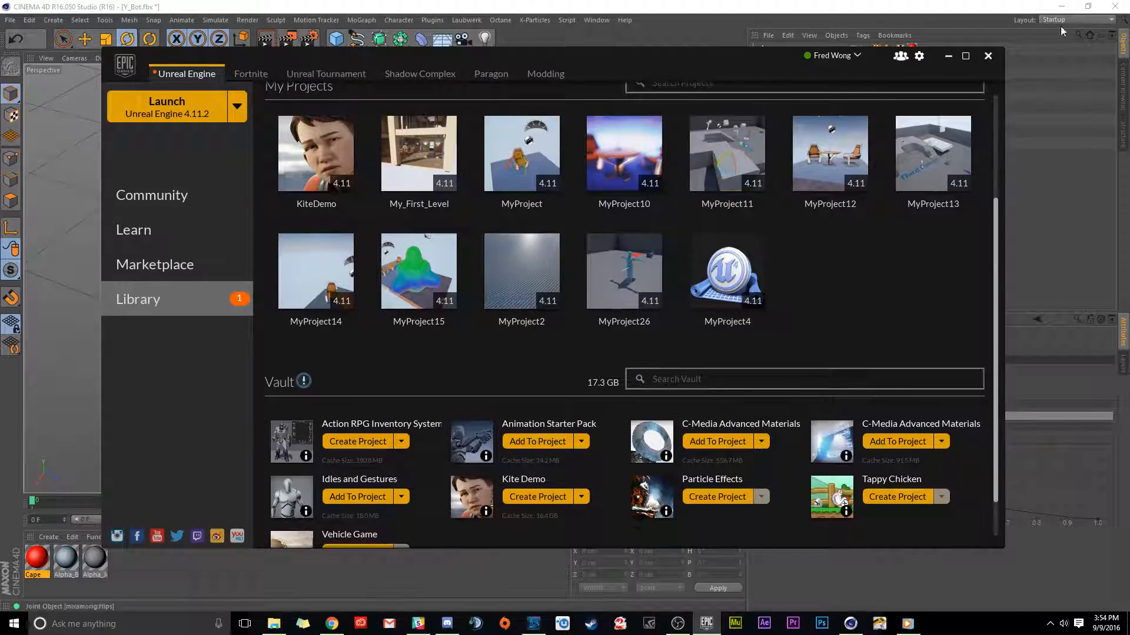
left_click(1060, 8)
left_click_drag(750, 58, 680, 79)
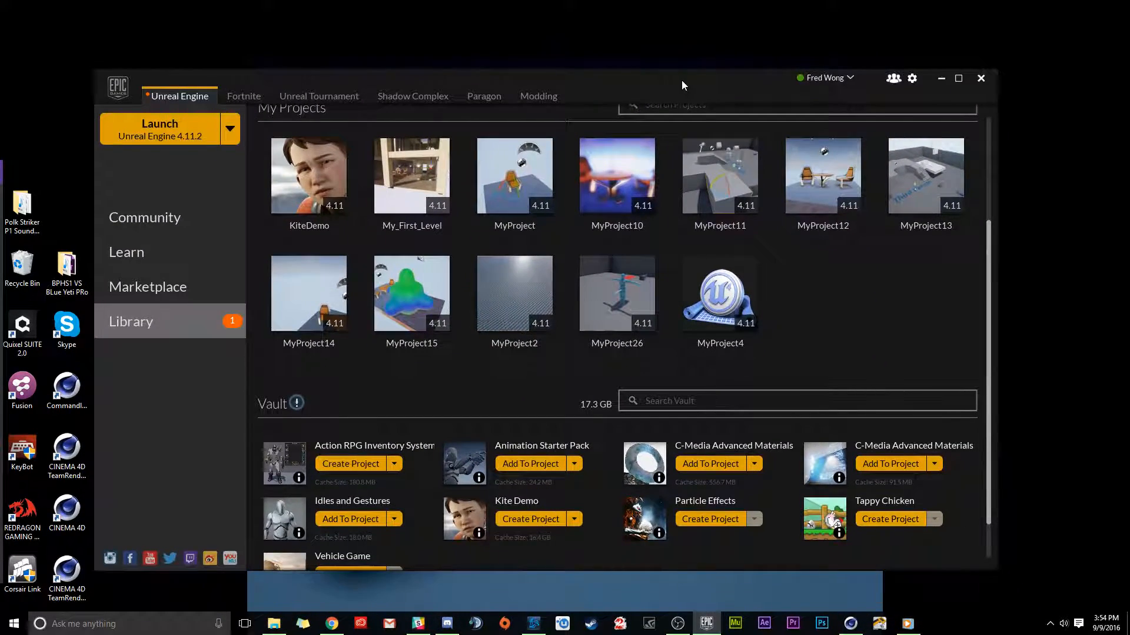
Import Y_Bot C4D Export.fbx from File Explorer into Unreal's ThirdPersonBP content folder as a skeletal mesh with materials and textures, without animations.
left_click(273, 624)
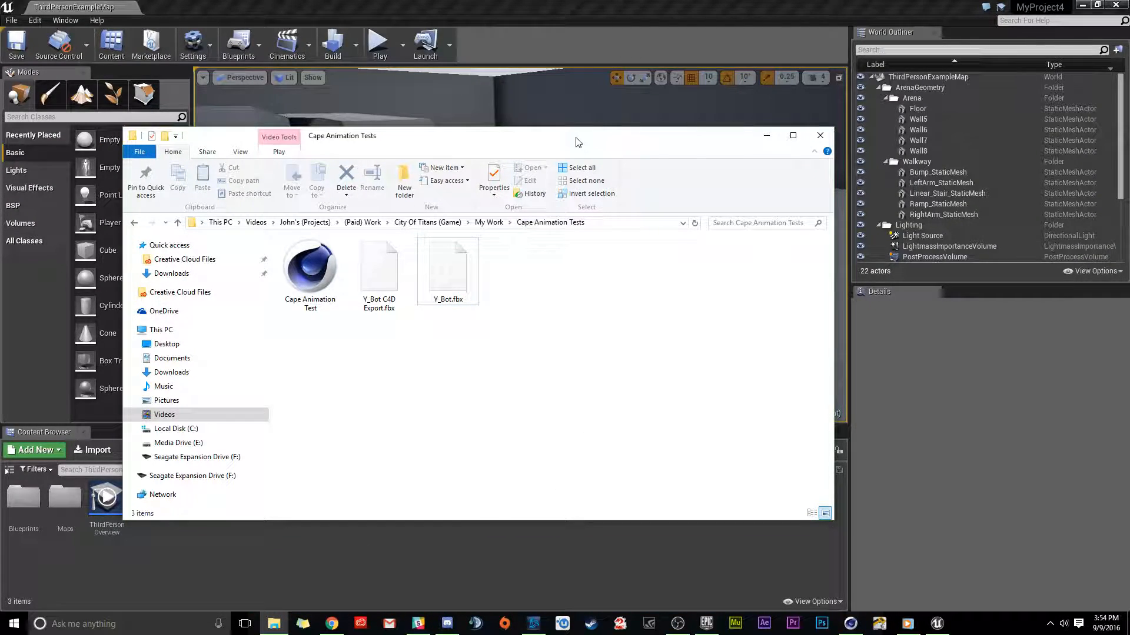
left_click_drag(578, 142, 901, 120)
left_click_drag(697, 246, 196, 502)
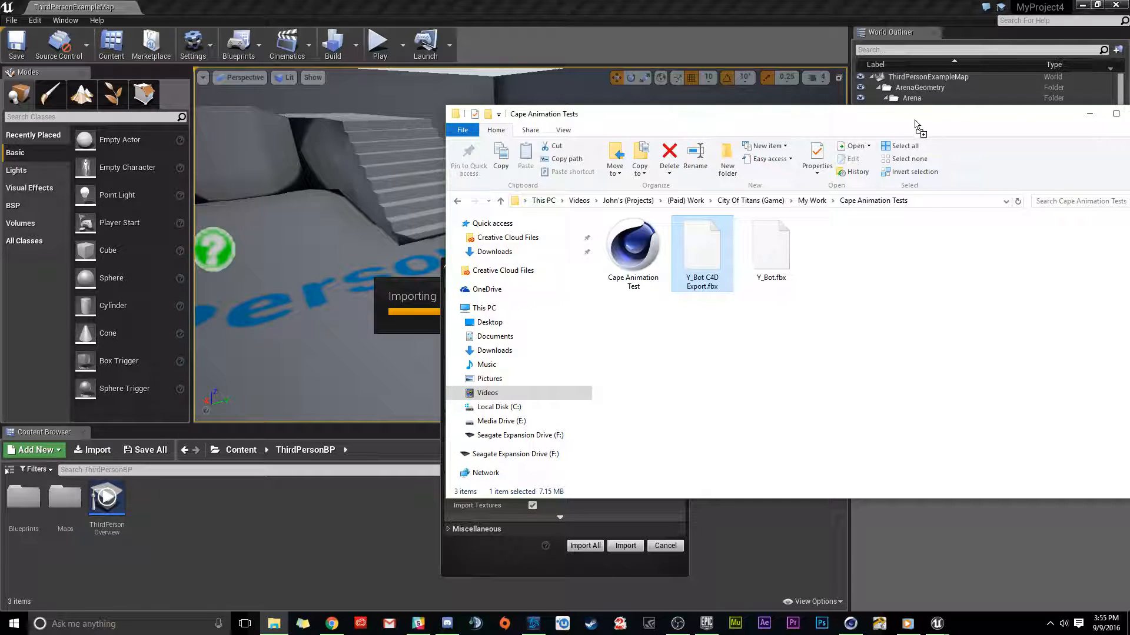
left_click(510, 556)
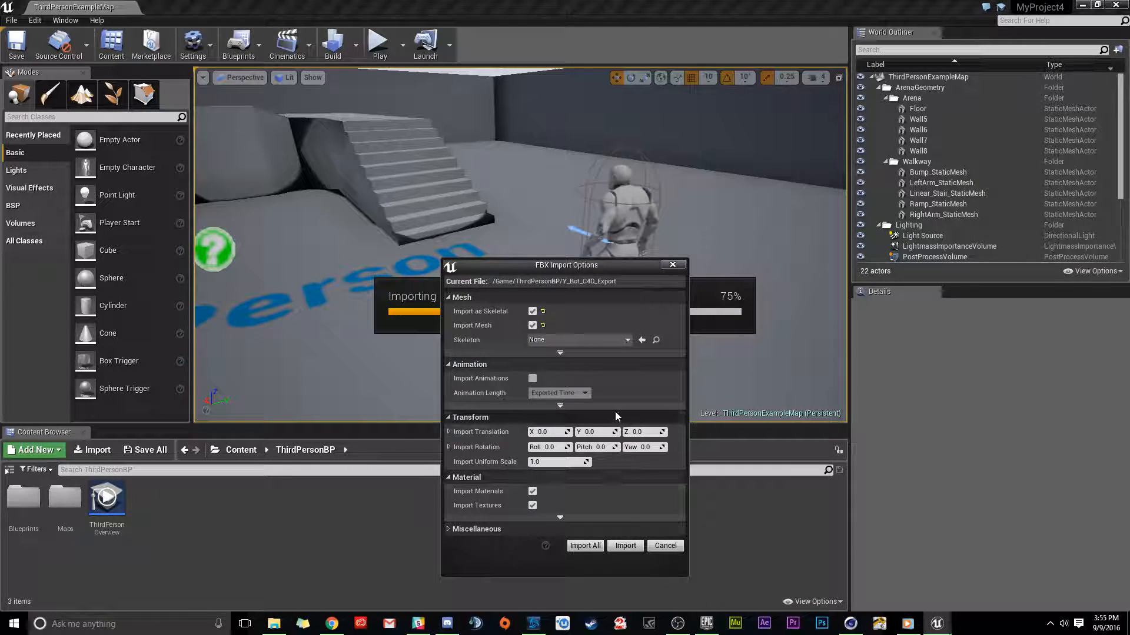
left_click(625, 546)
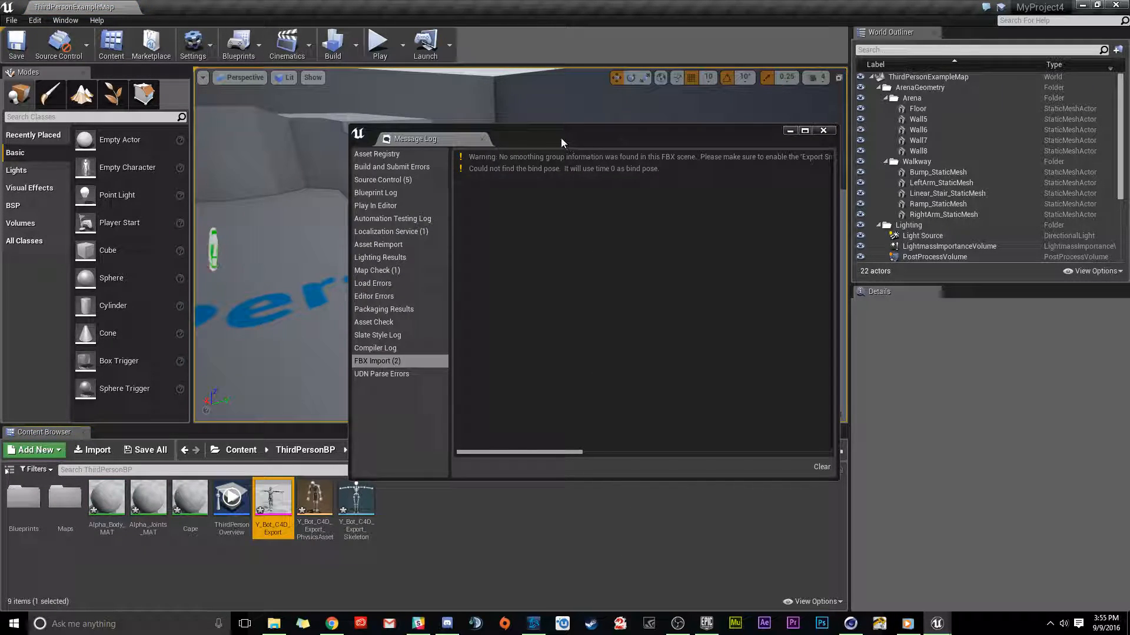
Read the FBX import warnings in the Message Log and move its window clear of the imported assets.
left_click_drag(556, 143, 428, 146)
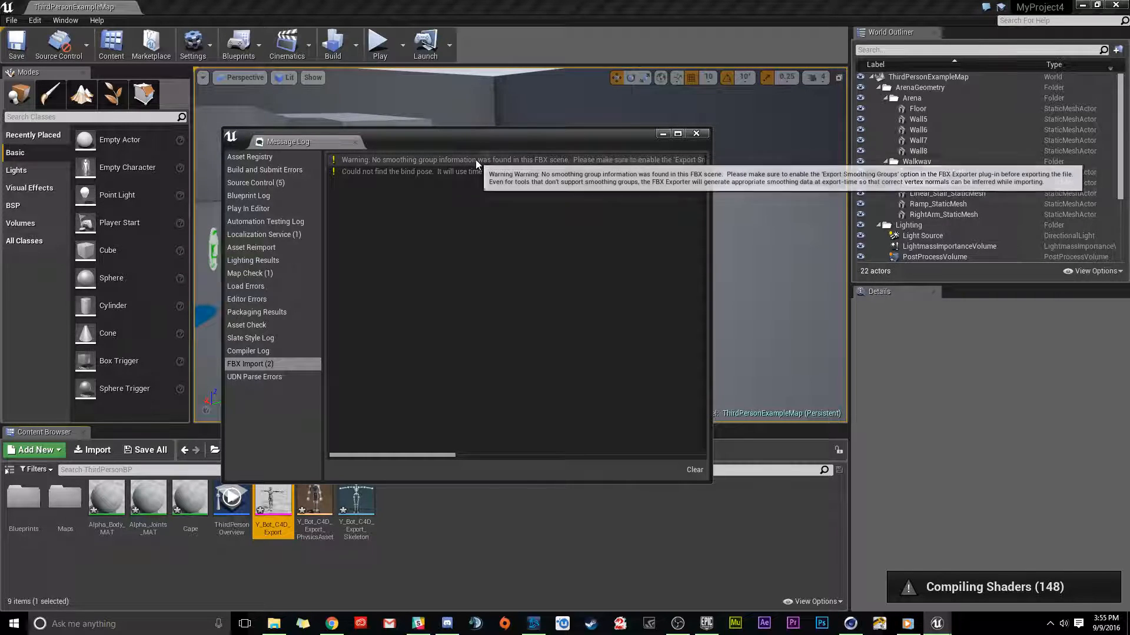
left_click_drag(486, 136, 537, 97)
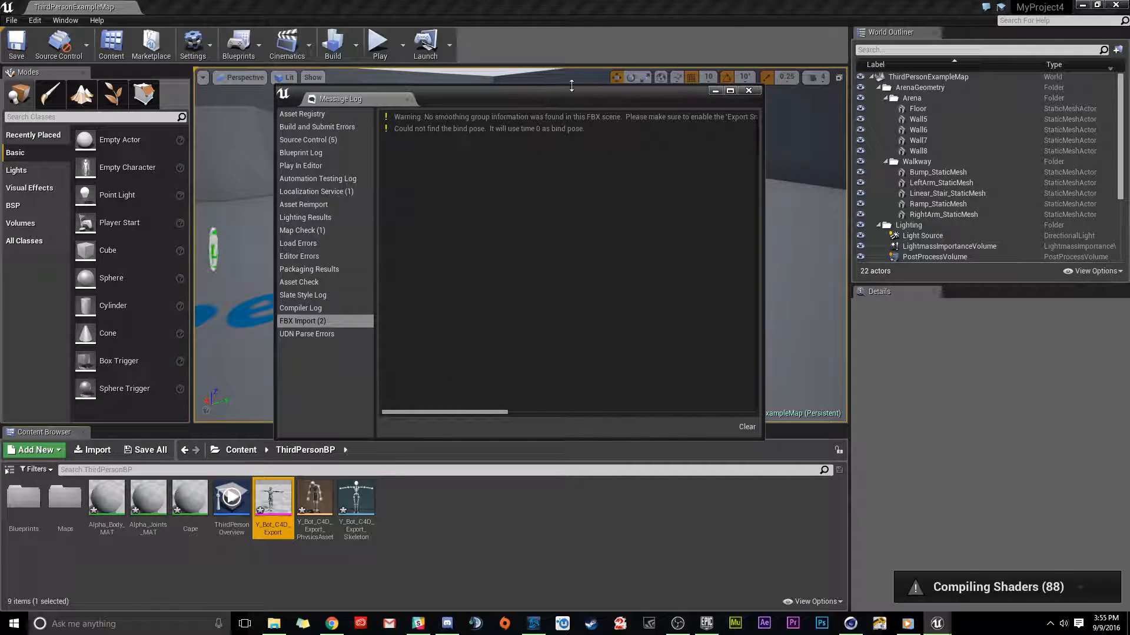
Close the Message Log and place the Y_Bot_C4D_Export skeletal mesh in the level near the third-person character.
left_click(749, 91)
left_click_drag(272, 500, 403, 328)
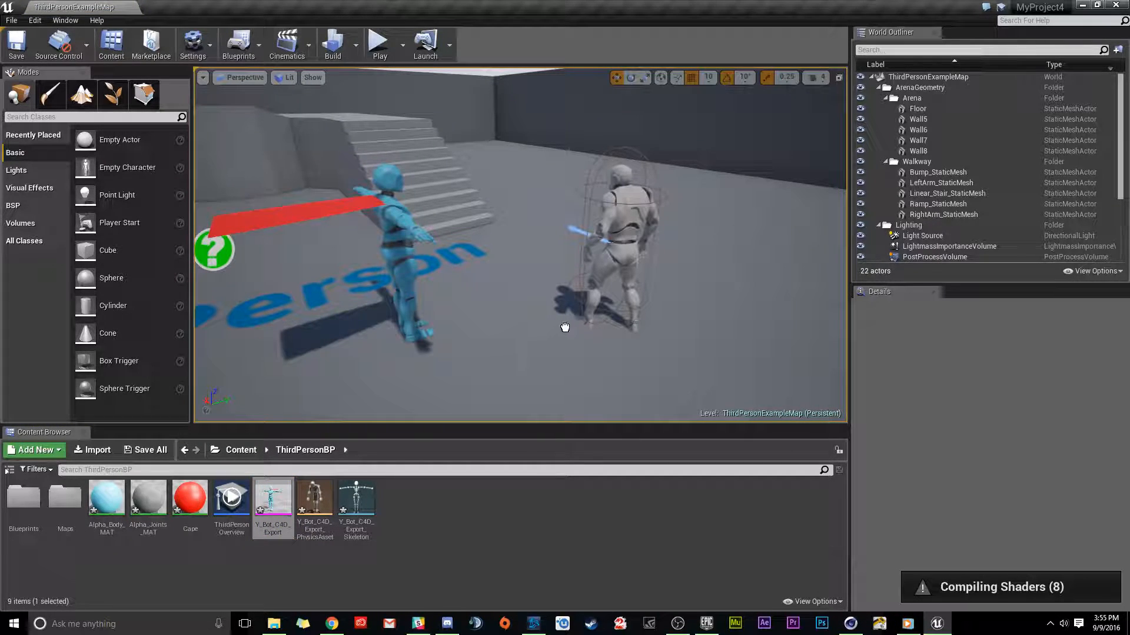
right_click_drag(545, 353, 485, 287)
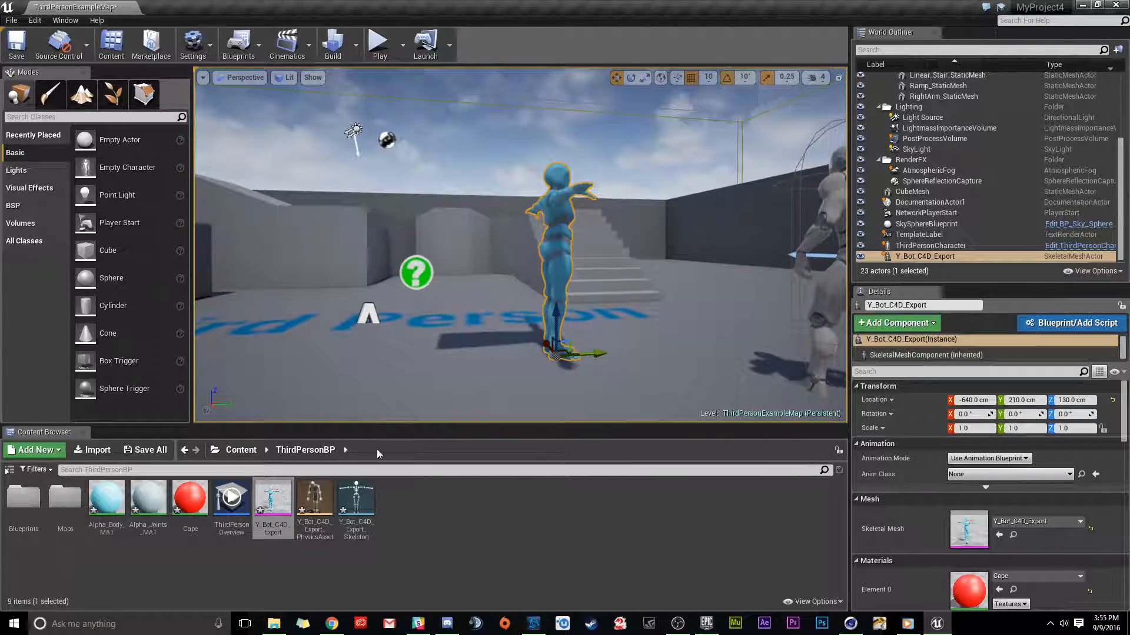
Make the Cape material two-sided, save it, close the material editor and check the cape from above in the level.
double_click(194, 496)
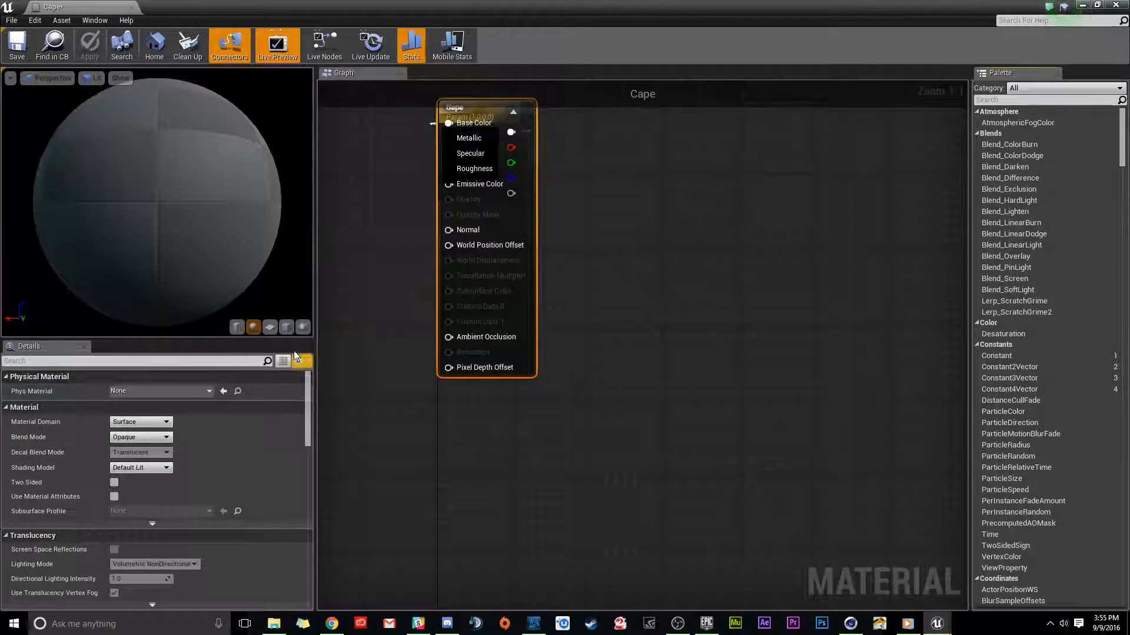
left_click(114, 483)
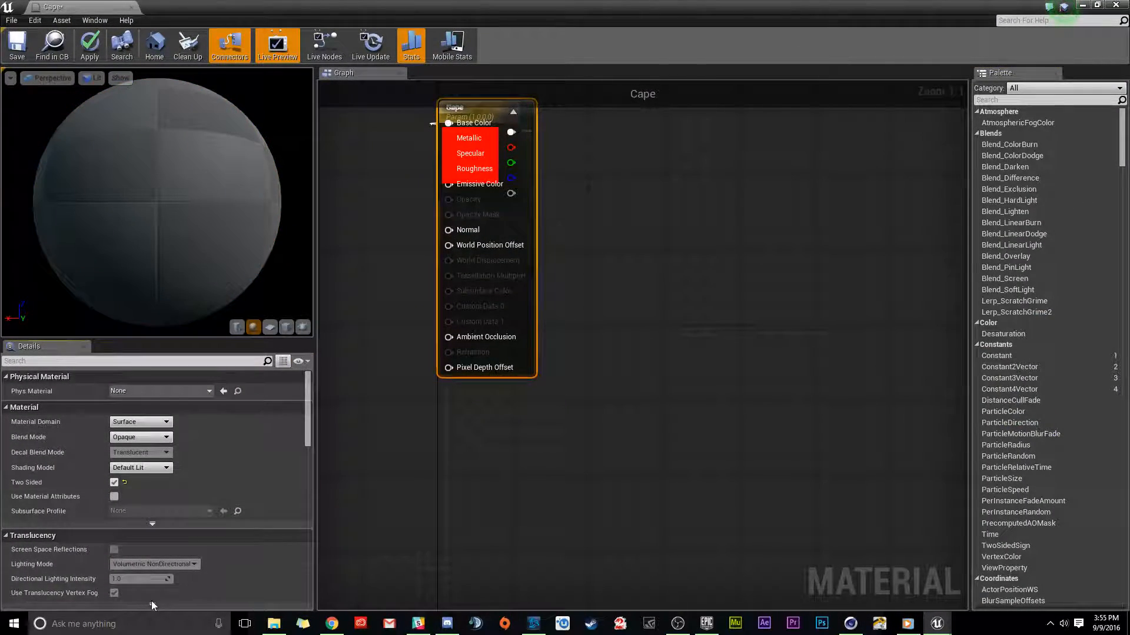
left_click(17, 46)
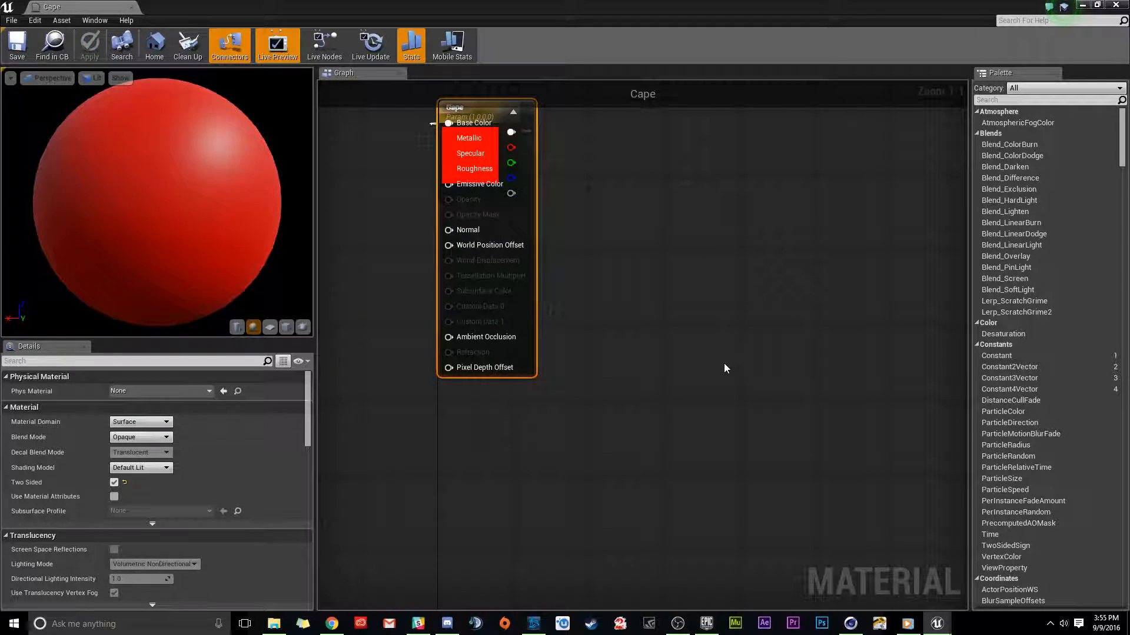
left_click(1116, 6)
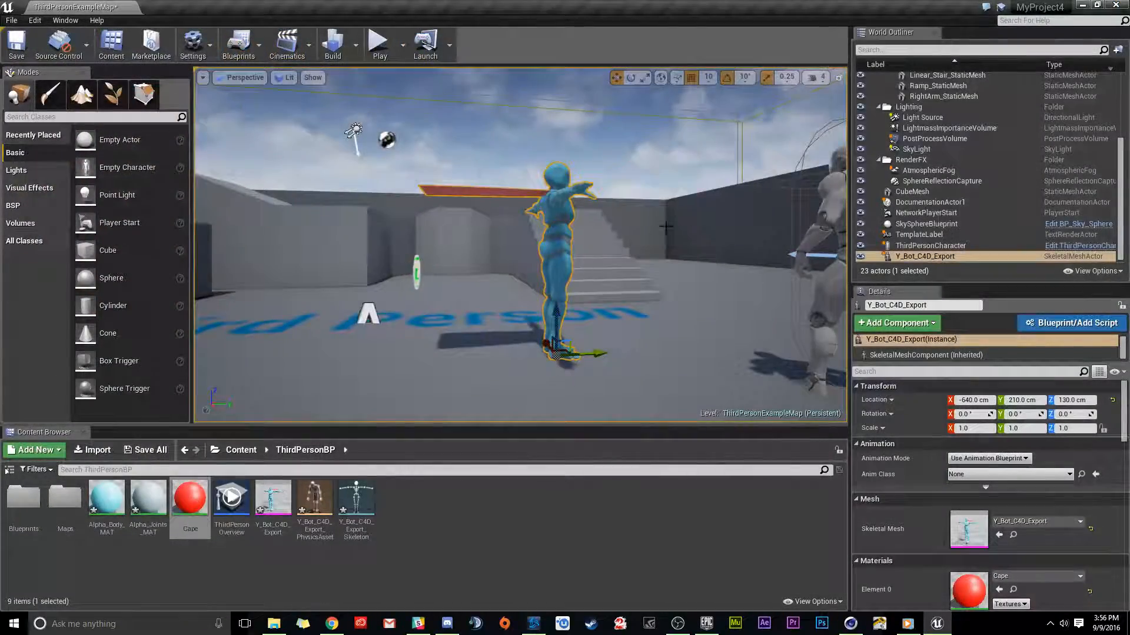
mouse_move(521, 245)
left_mouse_down("alt")
mouse_move(517, 318)
mouse_move(500, 253)
mouse_move(482, 242)
mouse_move(411, 253)
mouse_move(441, 294)
mouse_move(512, 265)
left_mouse_up("alt")
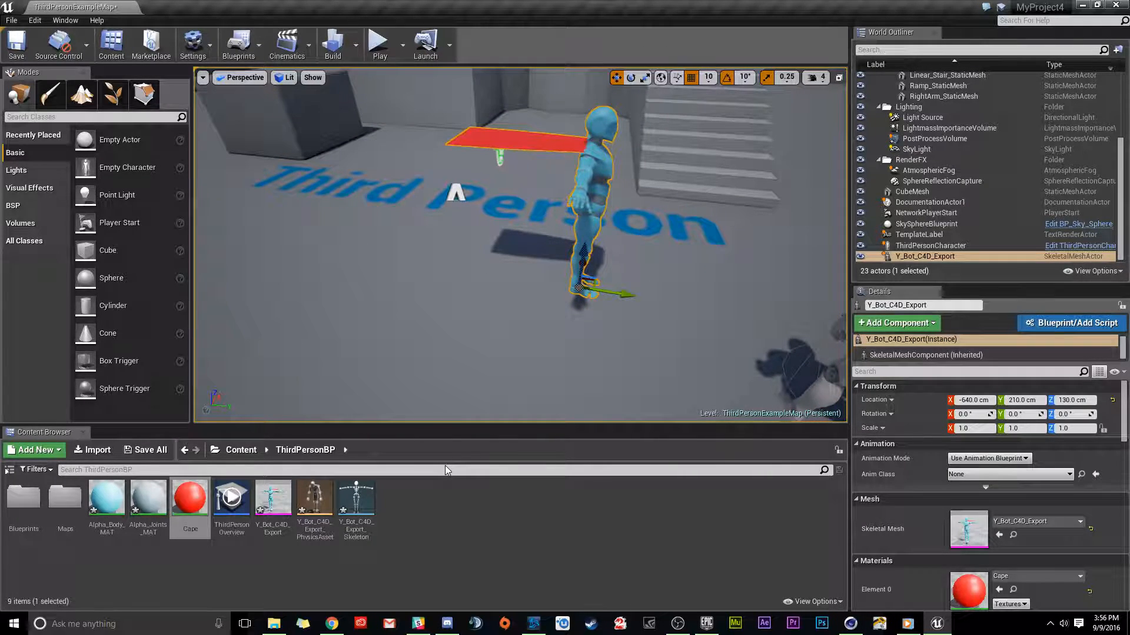
right_click_drag(583, 373, 622, 381)
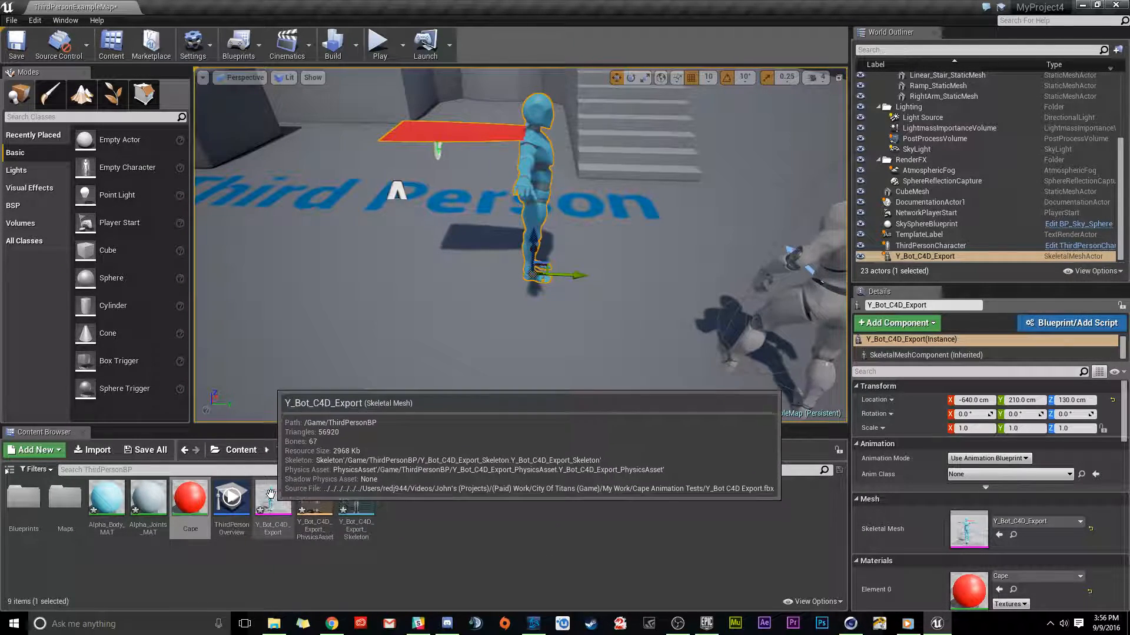
Start exporting the Y_Bot_C4D_Export skeletal mesh as an FBX file, with the Cape Animation Tests folder as the destination.
left_click(359, 554)
right_click(283, 529)
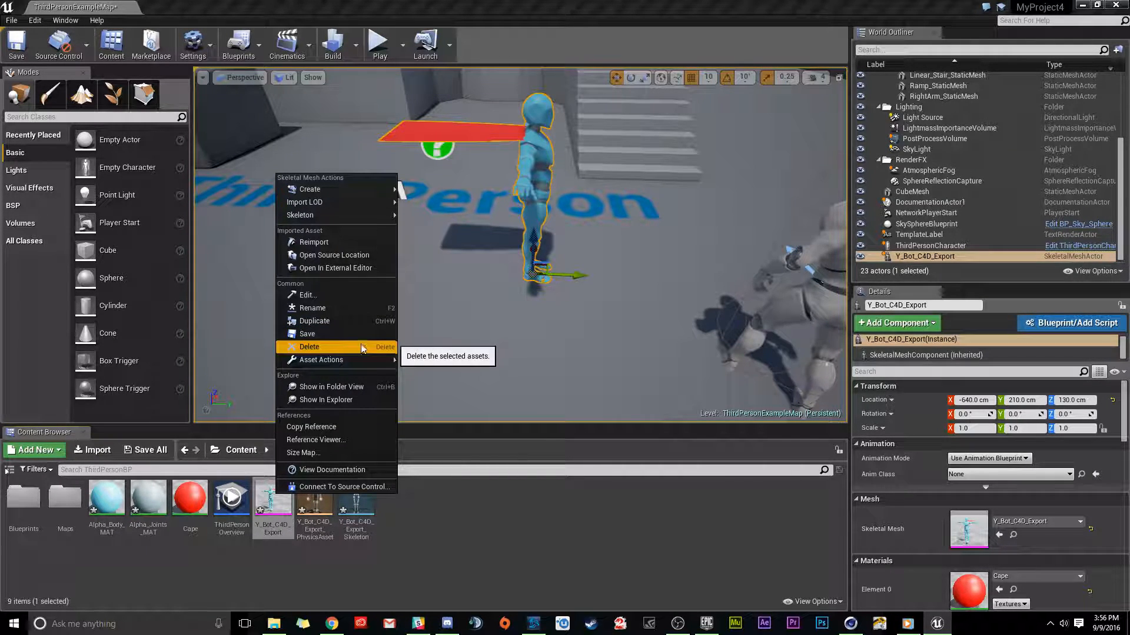
mouse_move(360, 360)
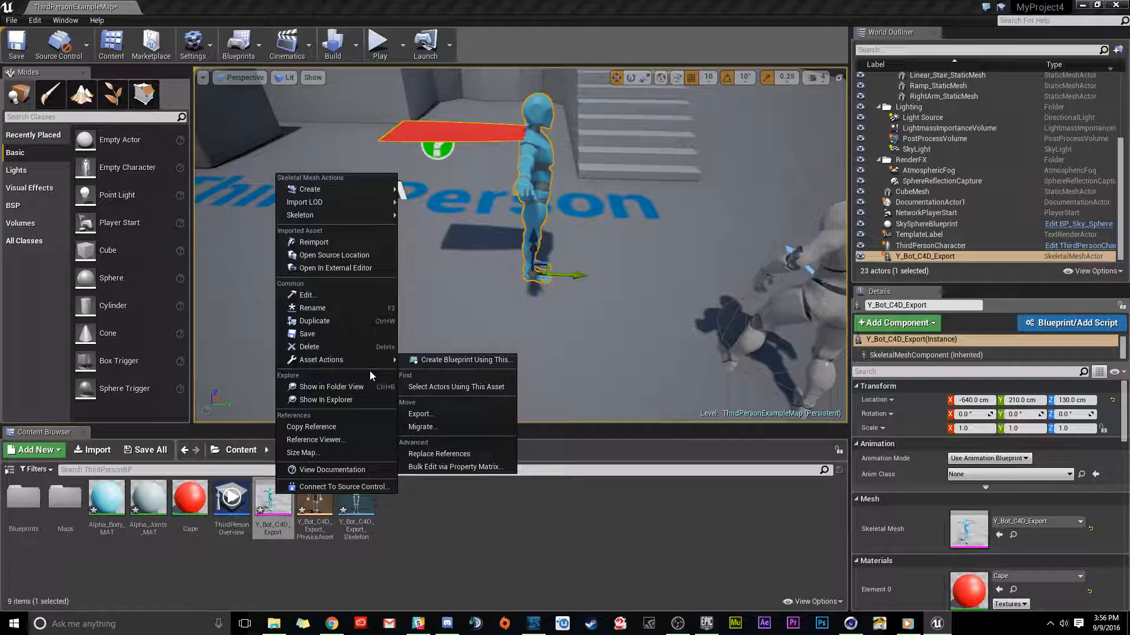
left_click(451, 411)
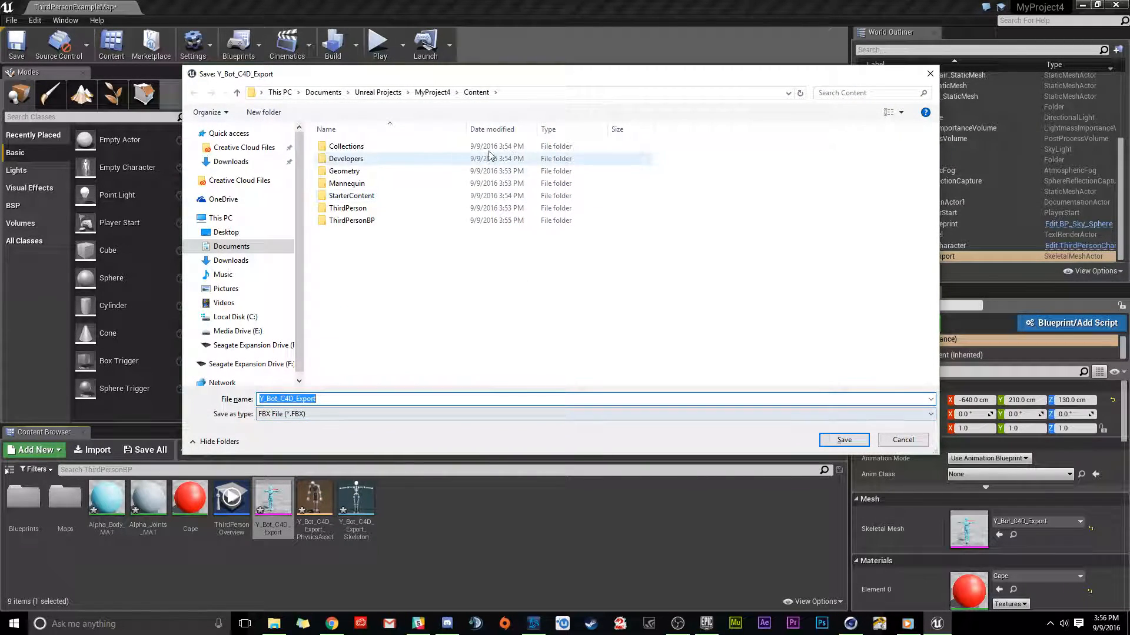
left_click(521, 92)
type("E:\\Users\\redj944\\Videos\\John's (Projects)\\(Paid) Work\\City Of Titans (Game)\\My Work\\Cape Animation Tests")
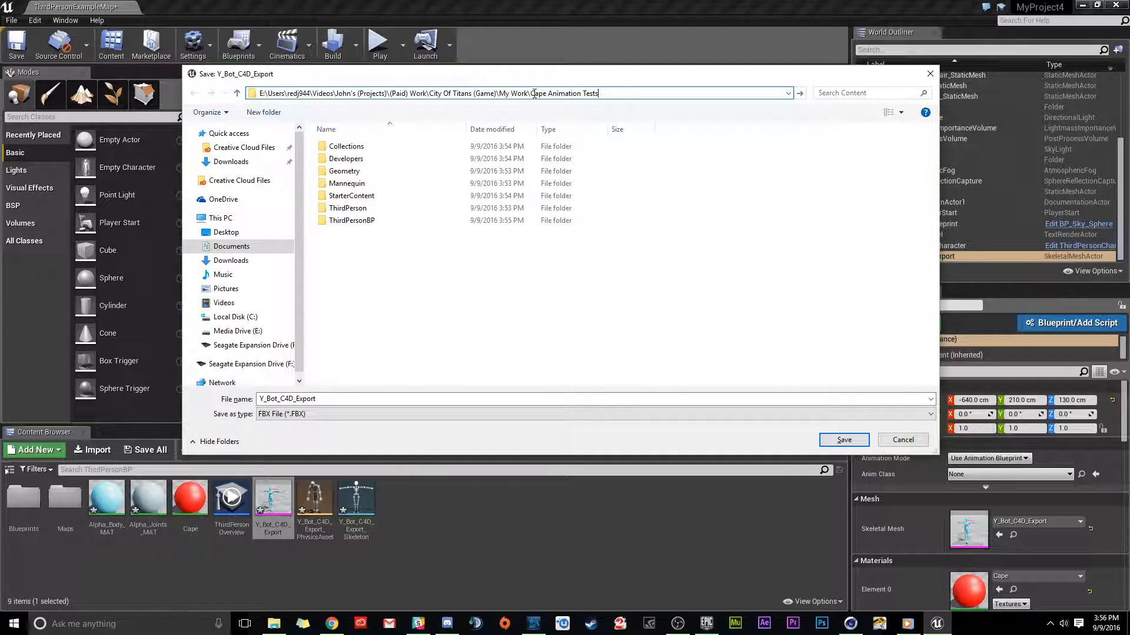
key("Return")
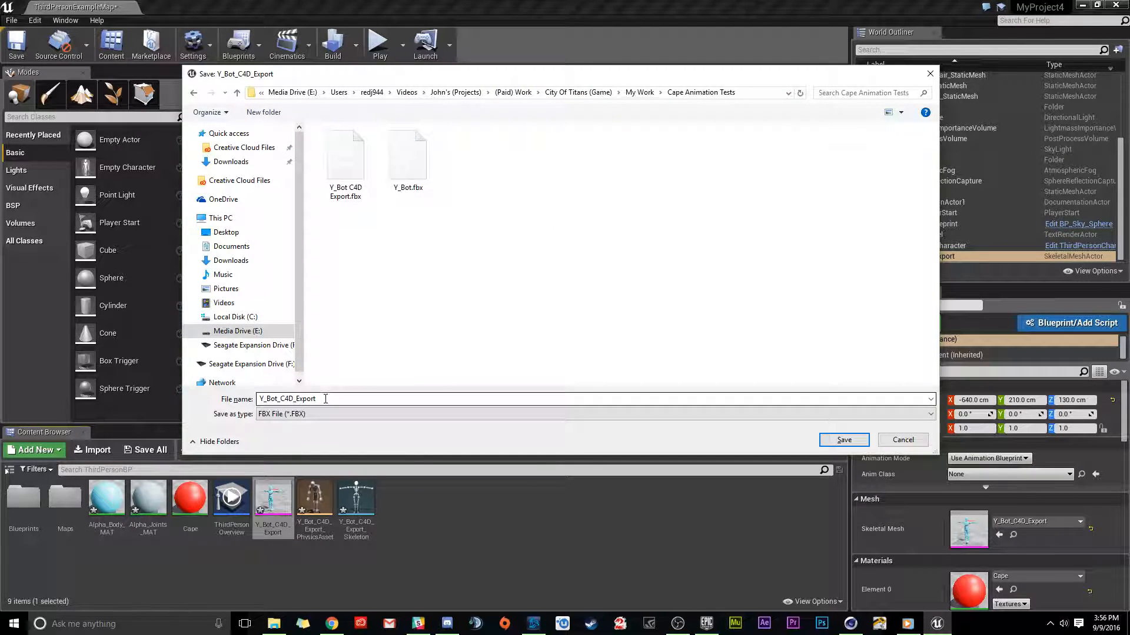
Name the export file Y_Bot_UE4_Export and save it.
left_click(296, 397)
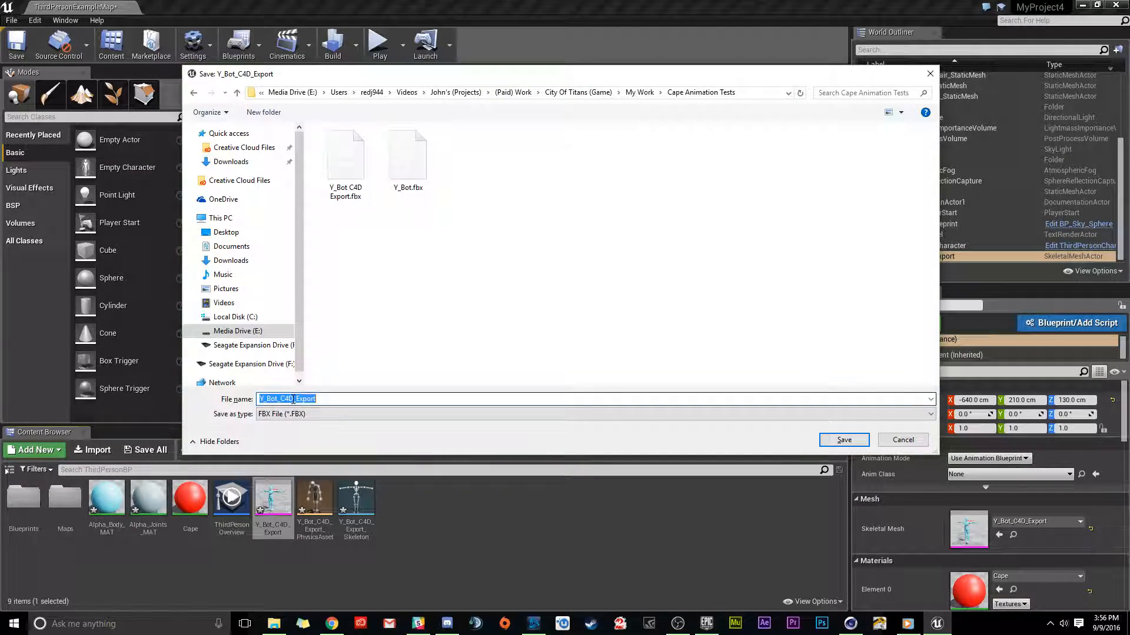
left_click(294, 398)
key("BackSpace")
key("BackSpace")
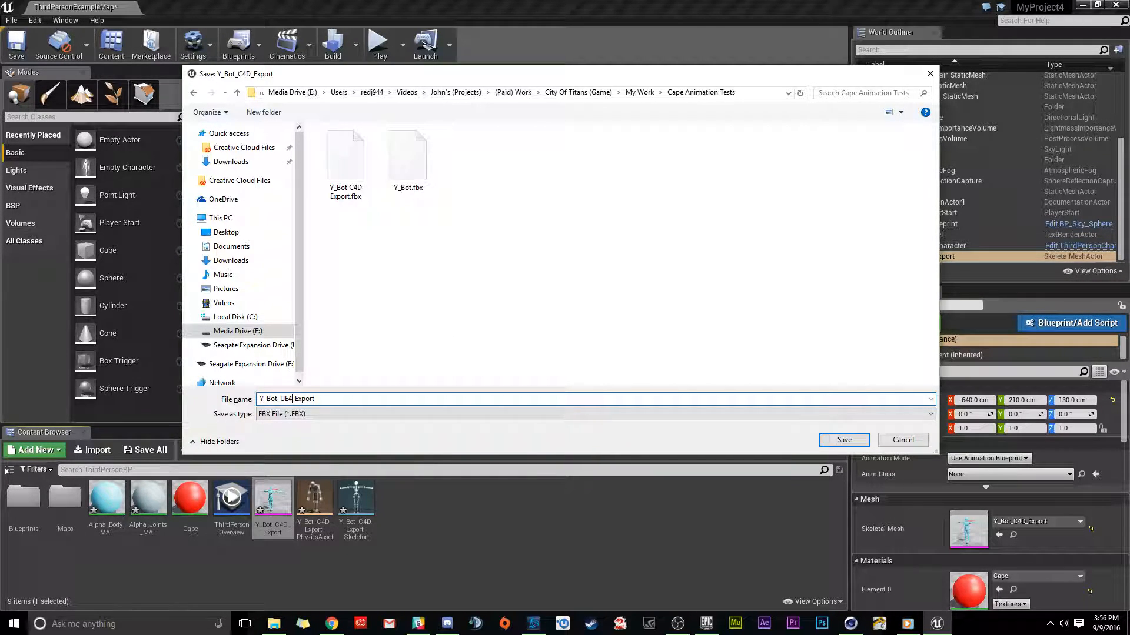
key("Return")
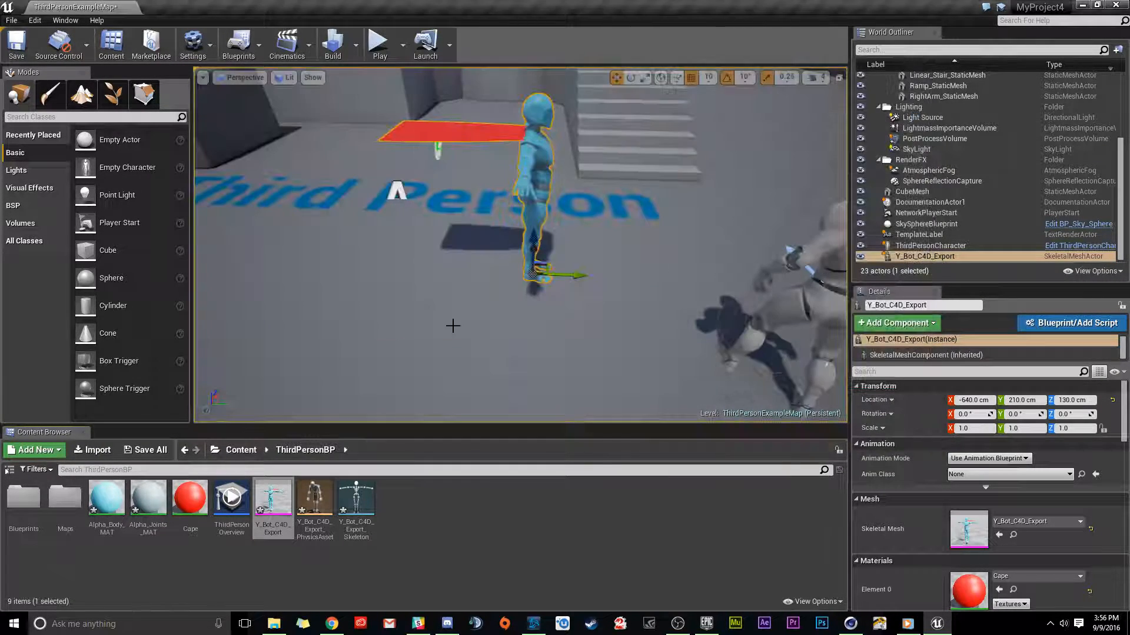
Check the exported FBX in the Cape Animation Tests folder in File Explorer and open a second File Explorer window.
left_click(268, 627)
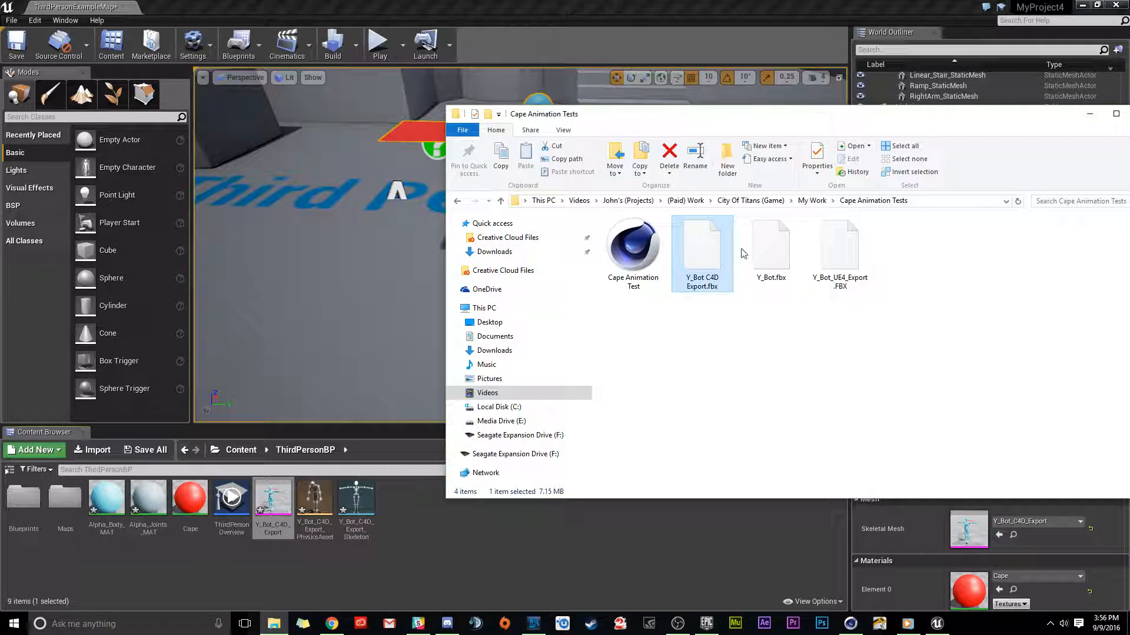
left_click_drag(839, 119, 650, 83)
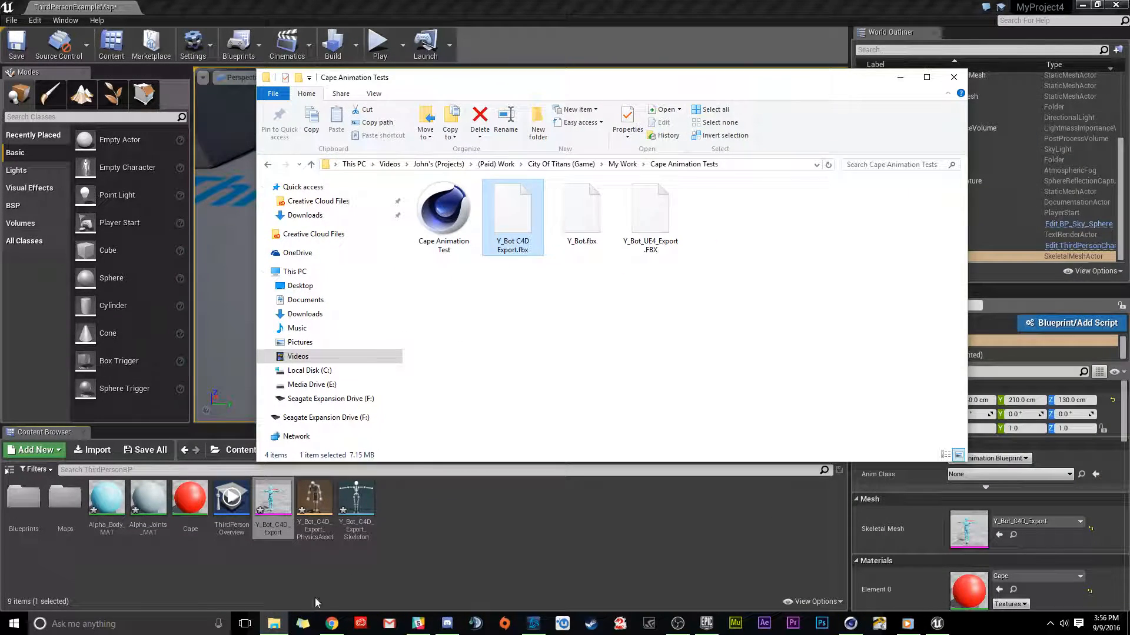
right_click(274, 625)
left_click(247, 562)
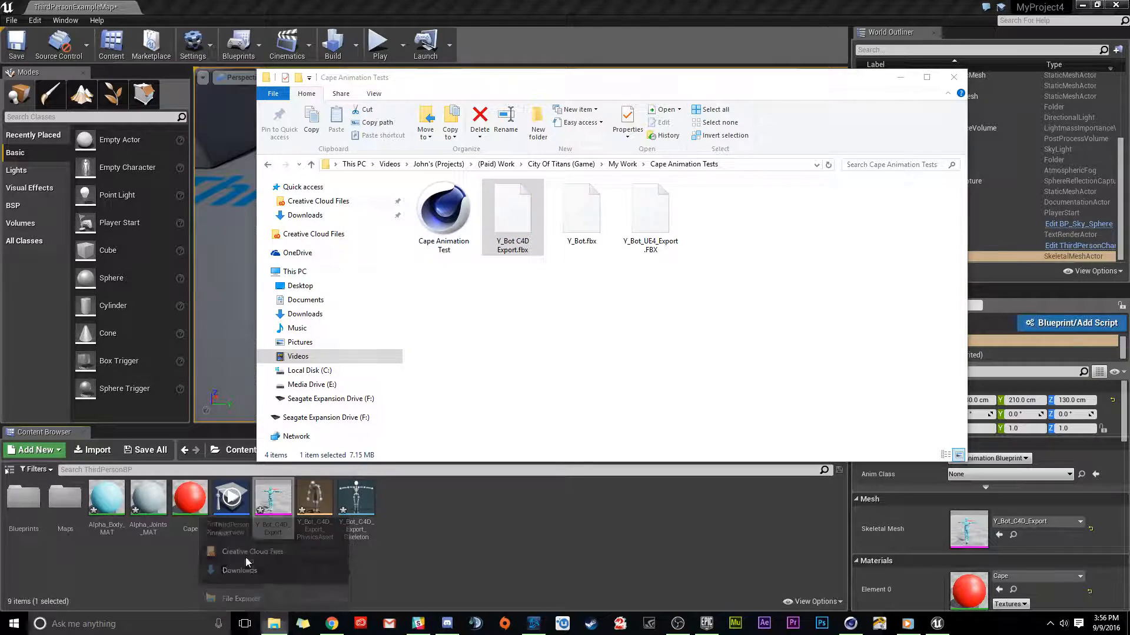
left_click_drag(553, 103, 610, 206)
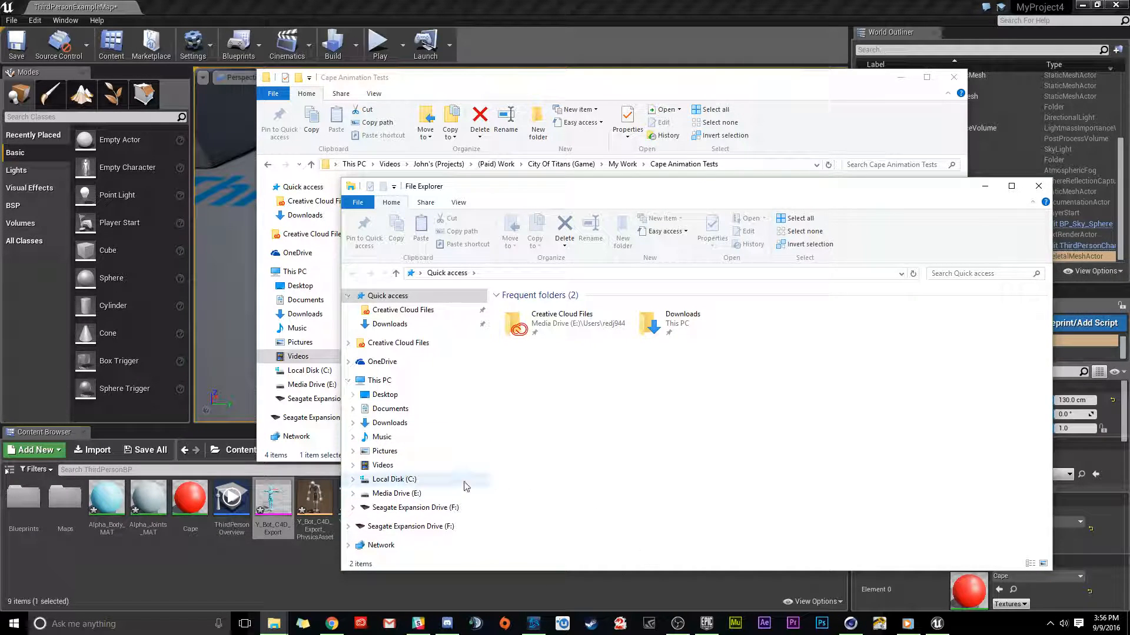
Browse from Videos through Nvidia Developer and APEXSDK to the bin\vc10win32-PhysX_3.3 folder.
left_click(379, 466)
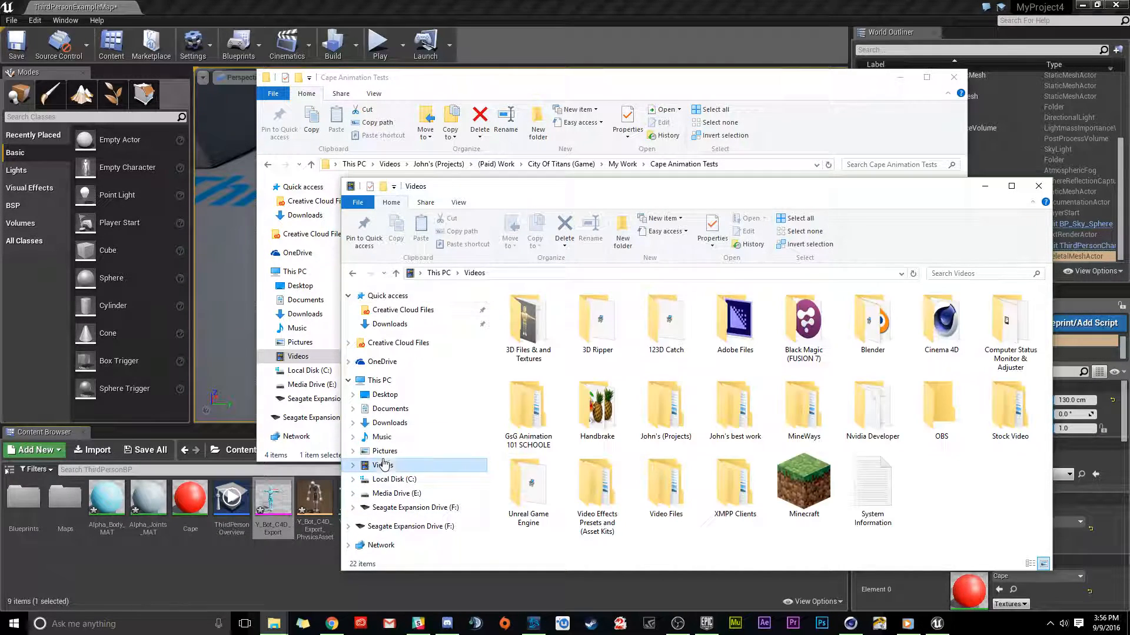
double_click(873, 409)
double_click(528, 321)
double_click(525, 323)
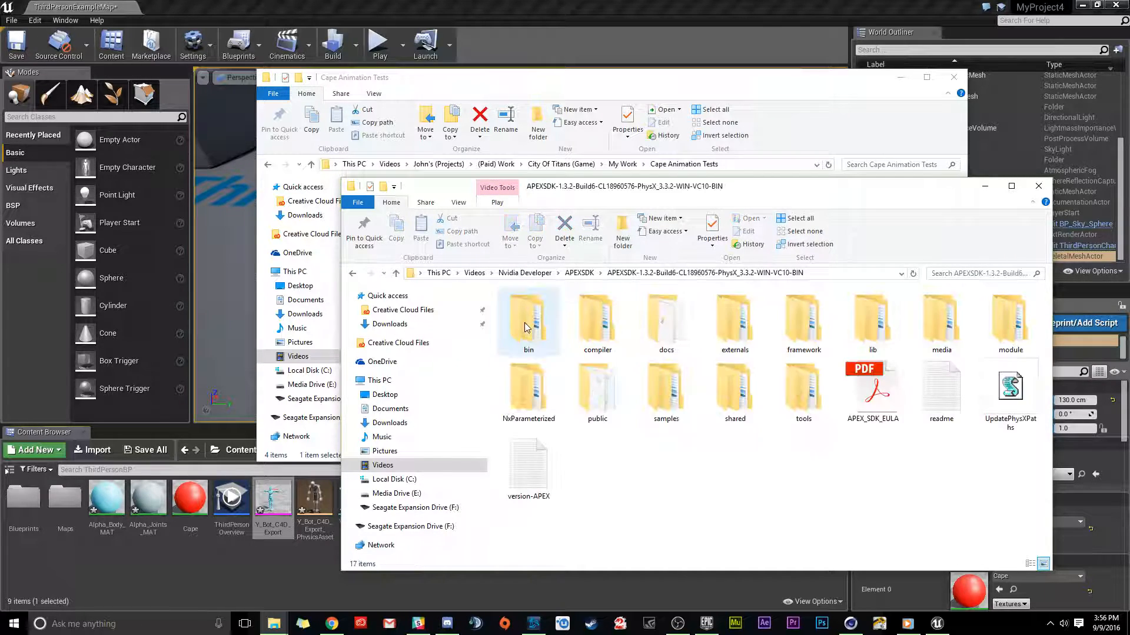
double_click(524, 322)
double_click(525, 324)
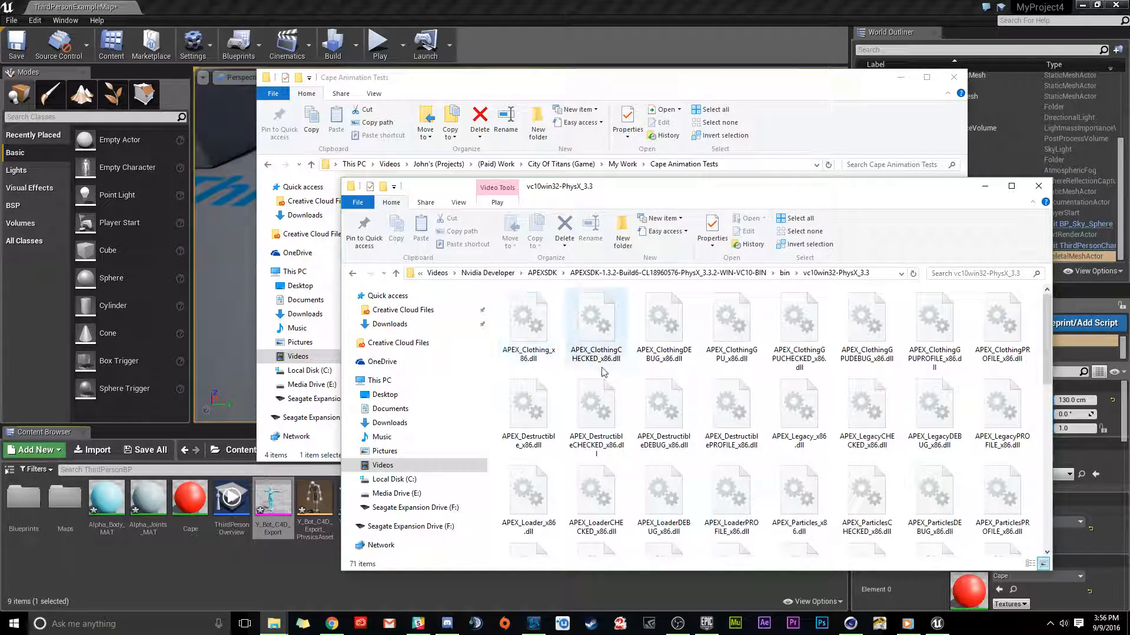
Launch ClothingToolPROFILE from the vc10win32-PhysX_3.3 folder and close that File Explorer window.
scroll(663, 334, "down", 5)
double_click(663, 333)
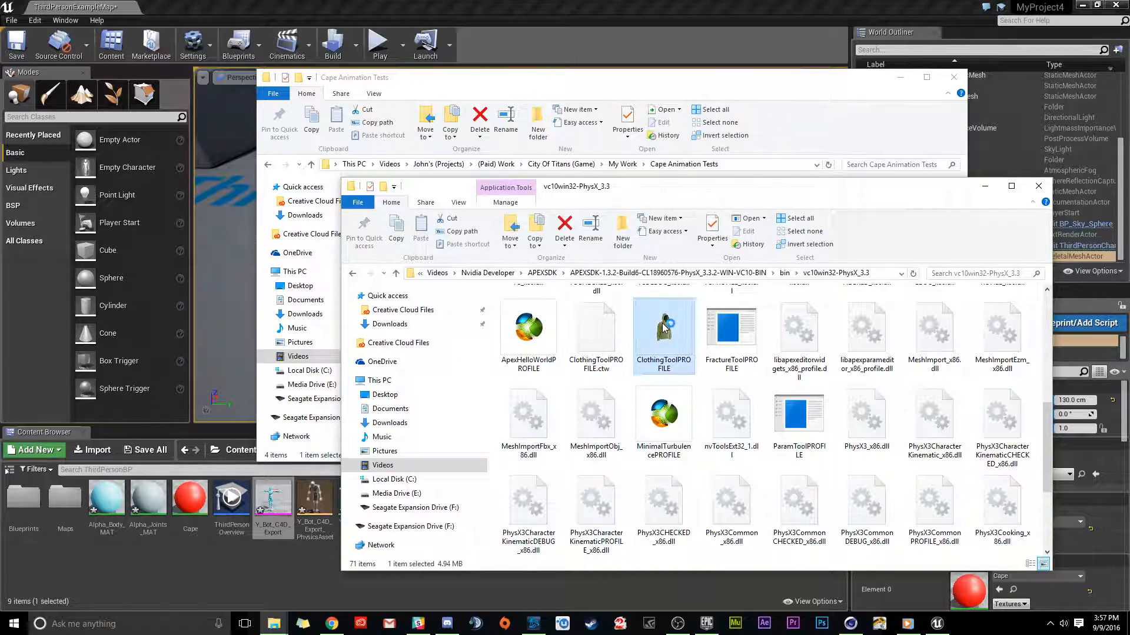
left_click(1038, 186)
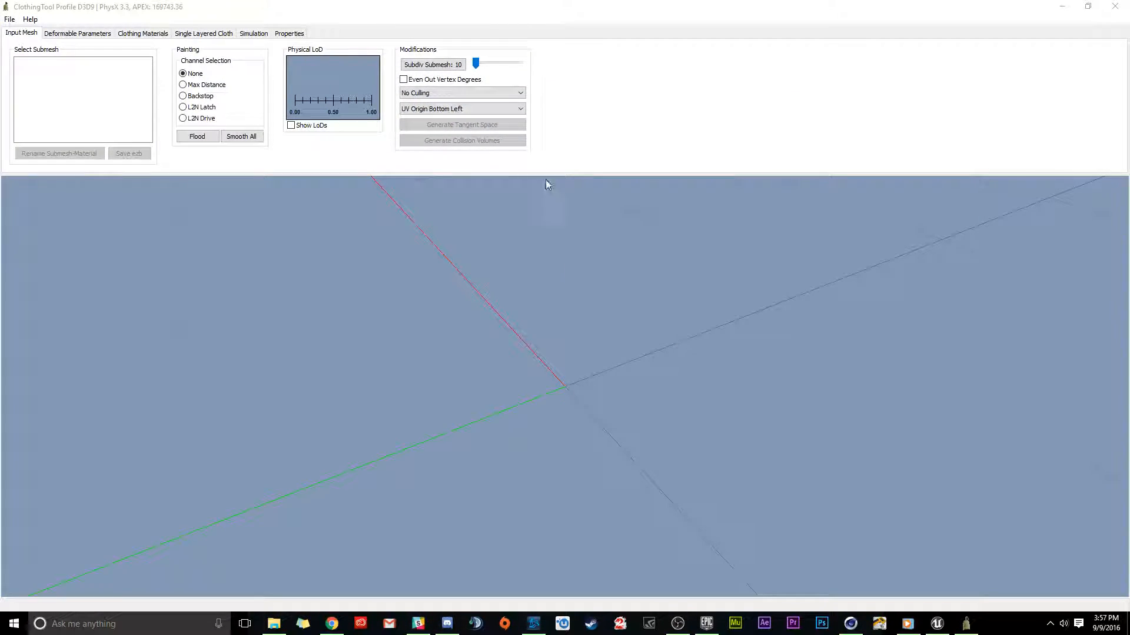
Try to load the last used mesh in ClothingTool.
left_click(13, 21)
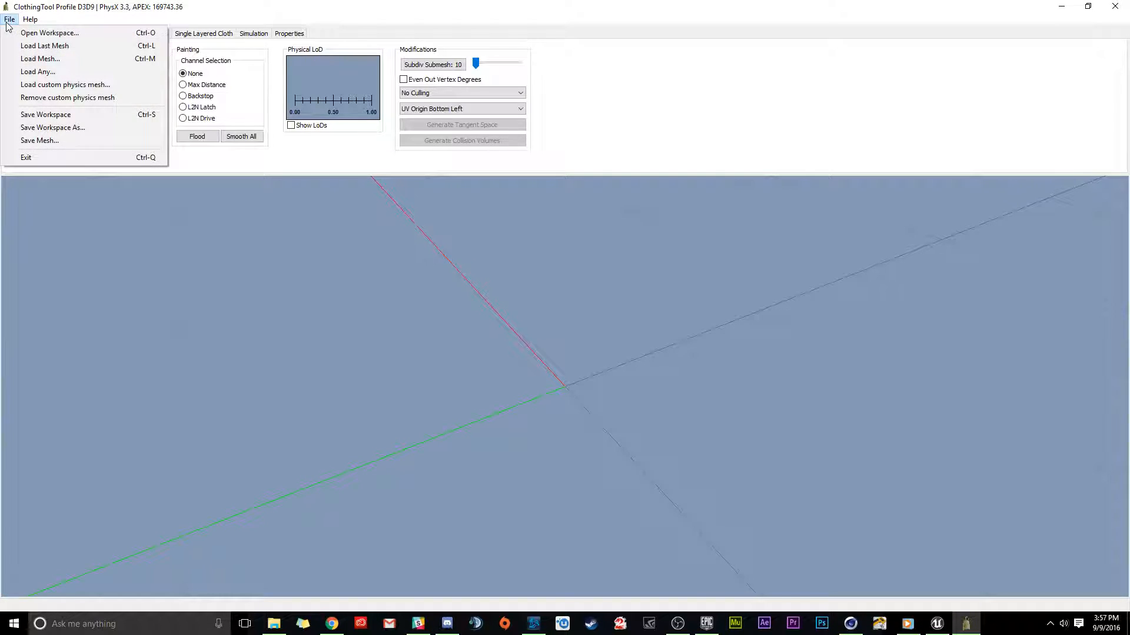
left_click(46, 50)
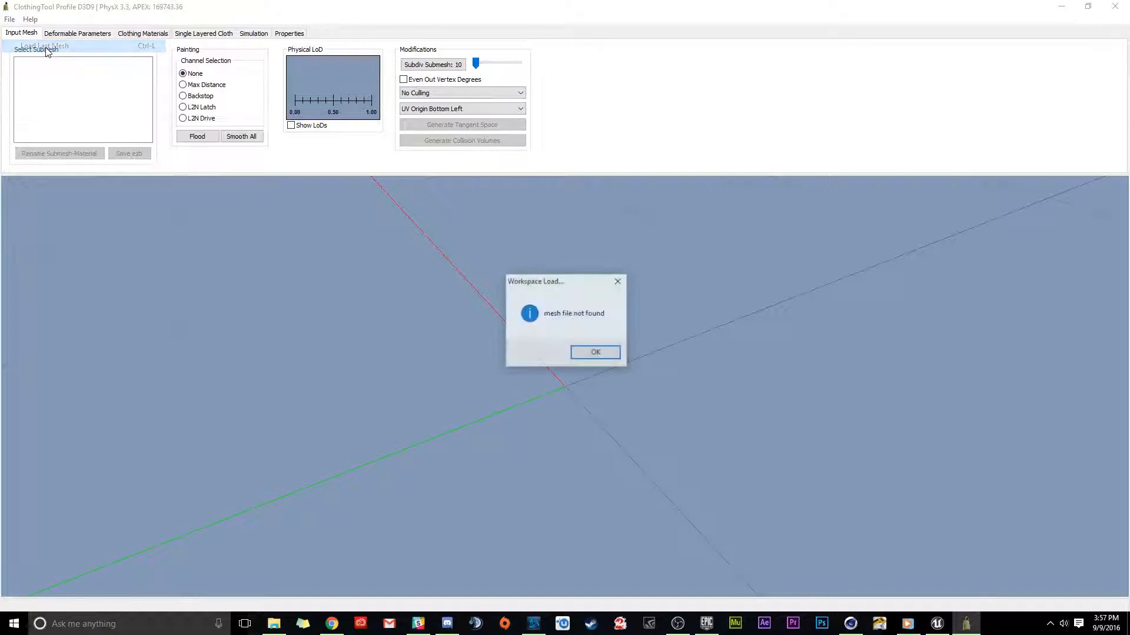
left_click(594, 353)
Load Y_Bot_UE4_Export.FBX from the Cape Animation Tests folder as the graphical mesh and view it from the side.
left_click(9, 19)
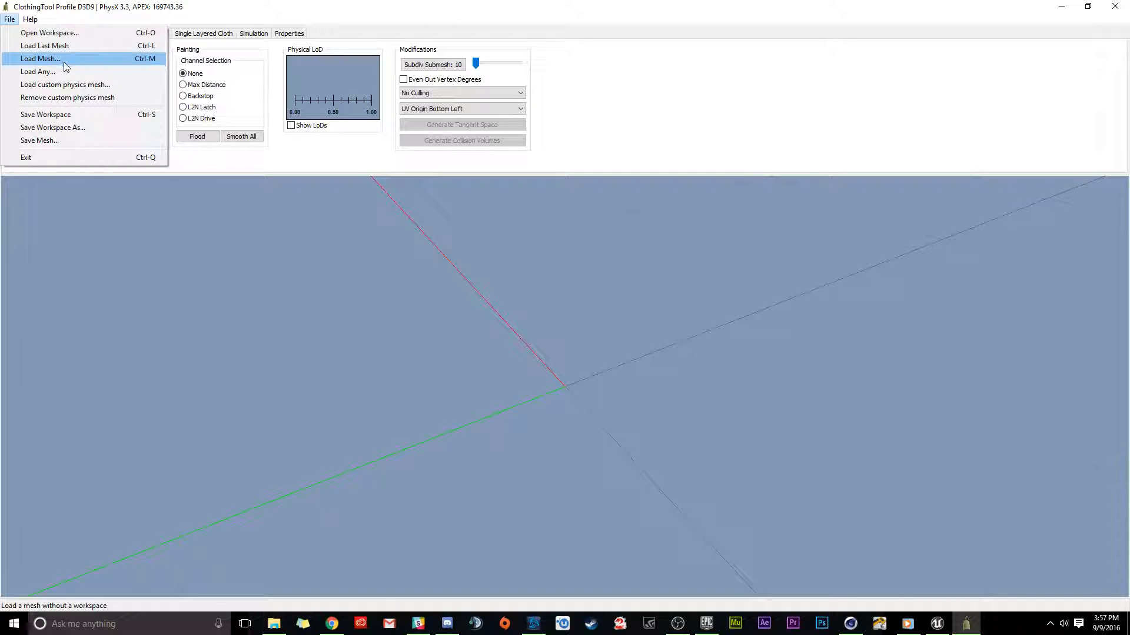
left_click(42, 58)
left_click(395, 72)
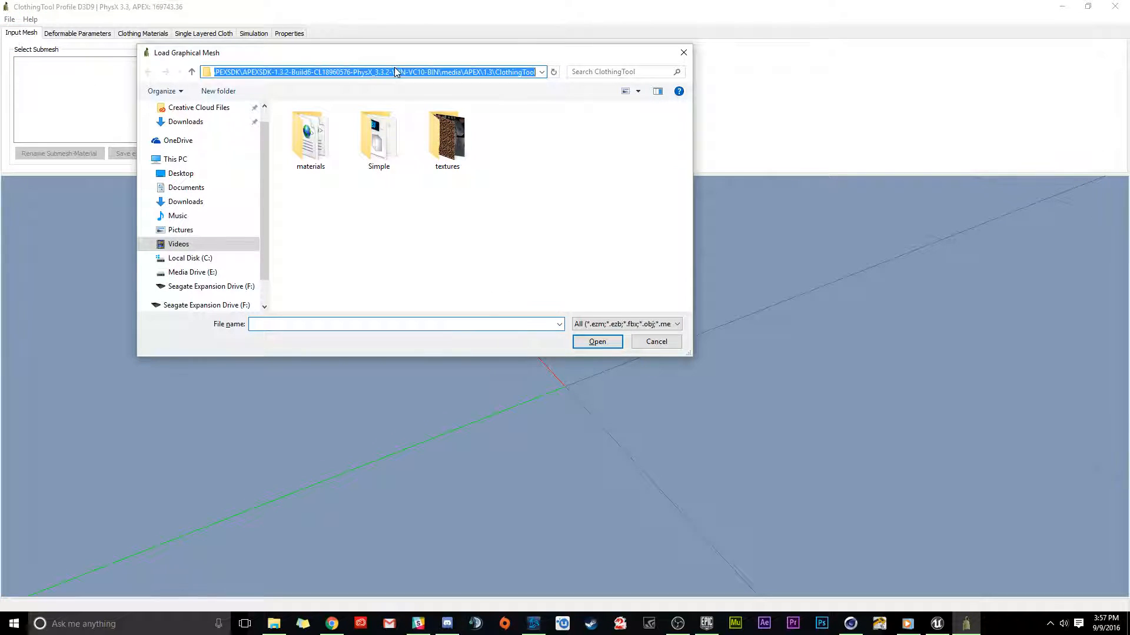
left_click(396, 72)
key("Return")
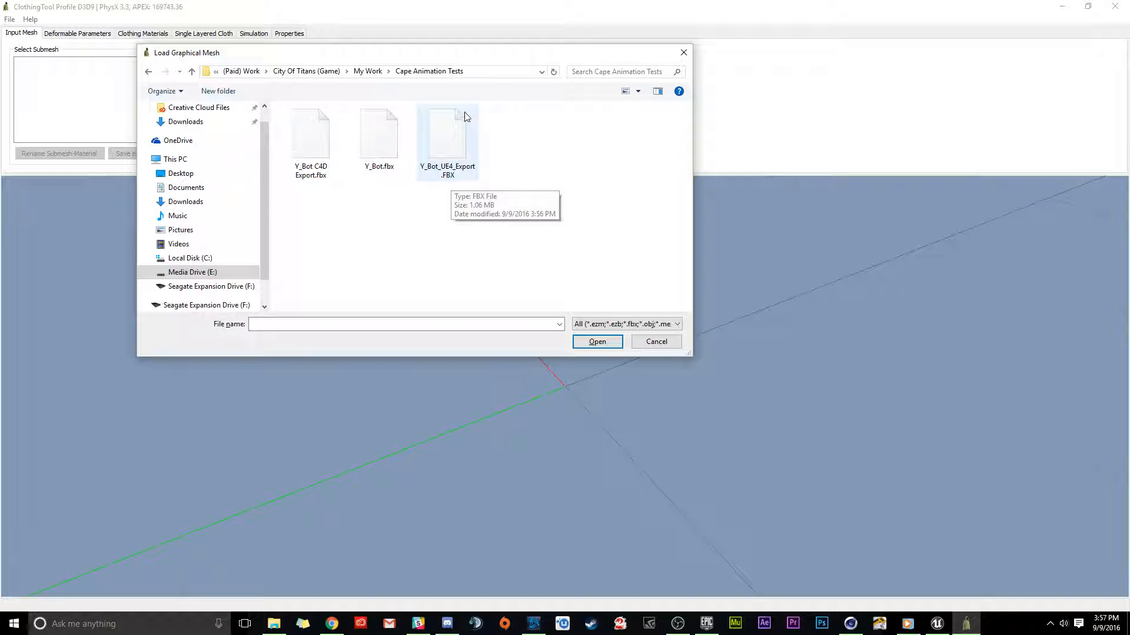
left_click(451, 144)
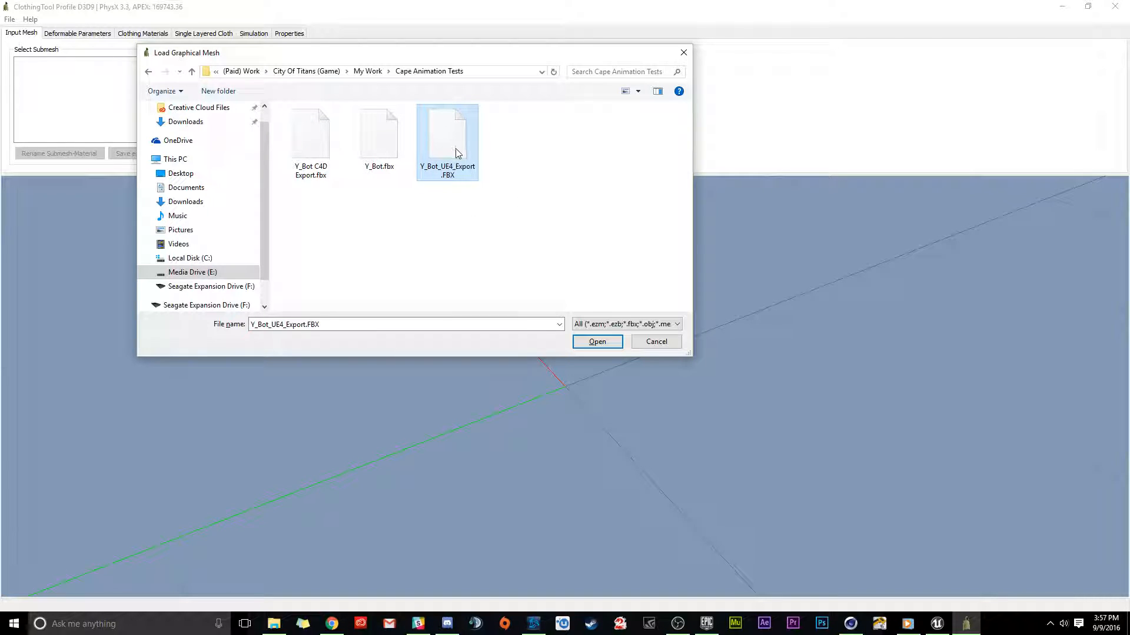
left_click(595, 342)
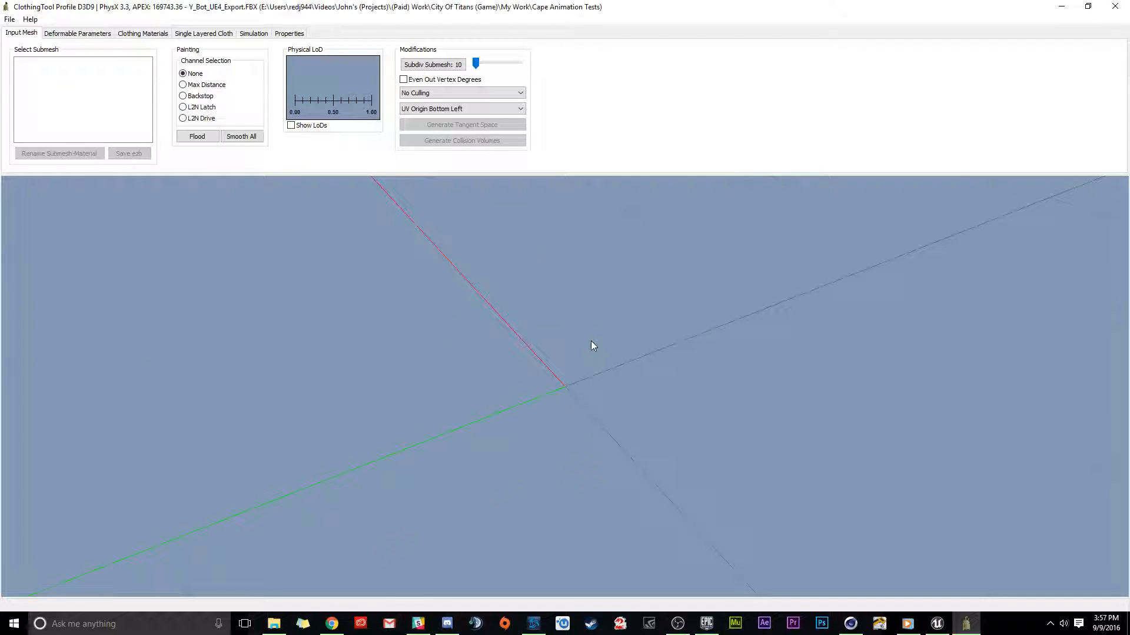
left_click_drag(619, 326, 404, 233)
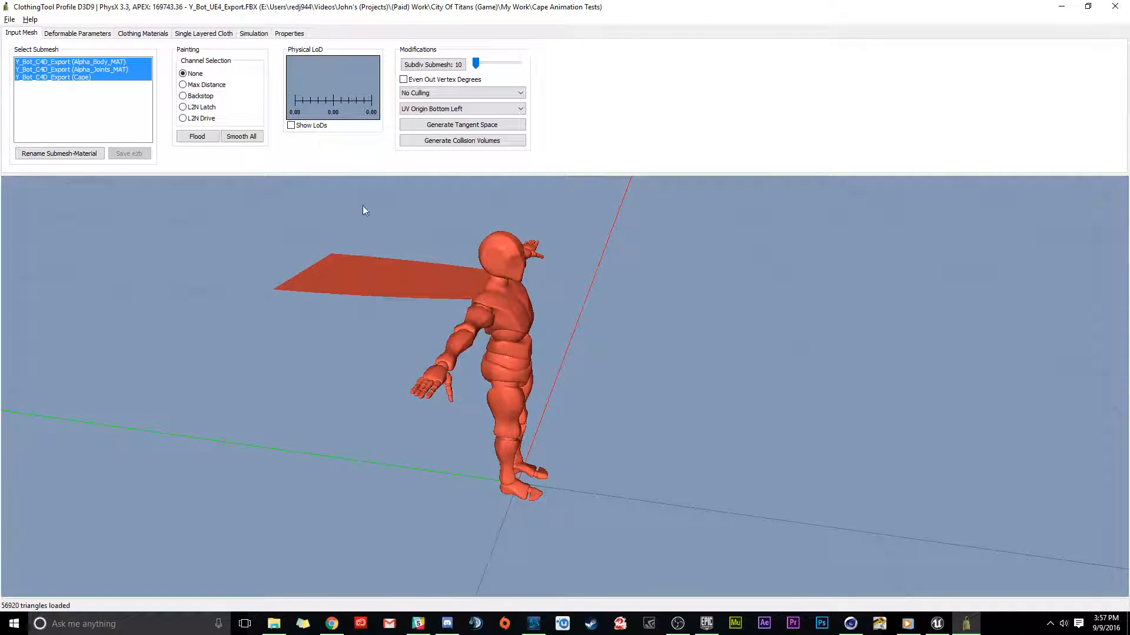
Select only the Cape submesh to identify it, and clear the selection so no submesh is selected.
left_click(74, 62, "ctrl")
left_click(89, 77)
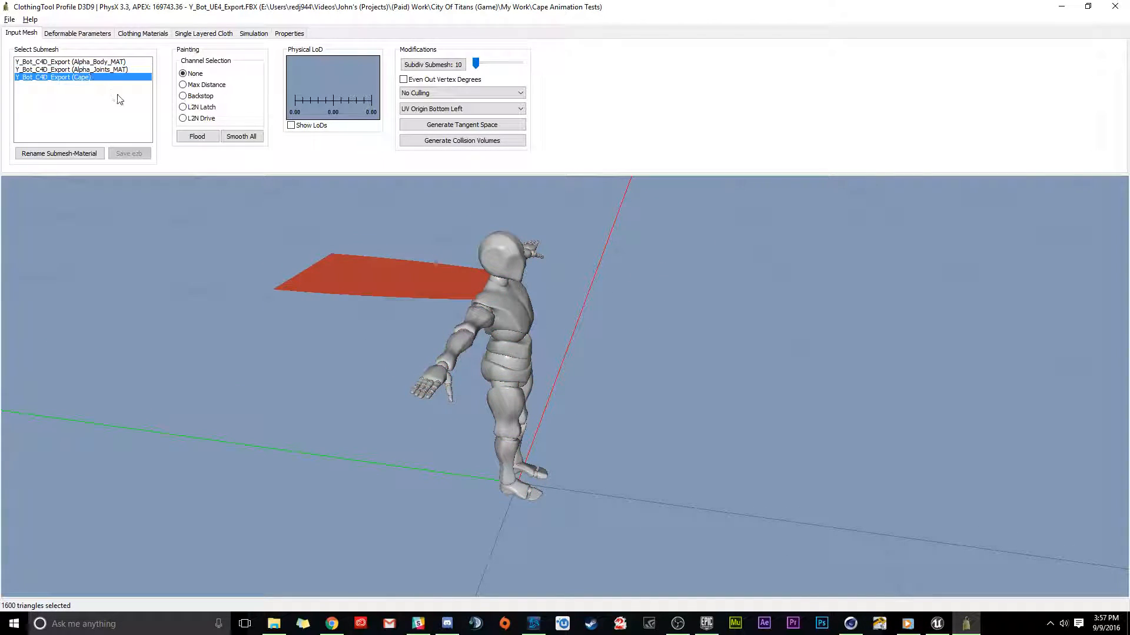
left_click(85, 78, "ctrl")
left_click_drag(518, 320, 503, 314)
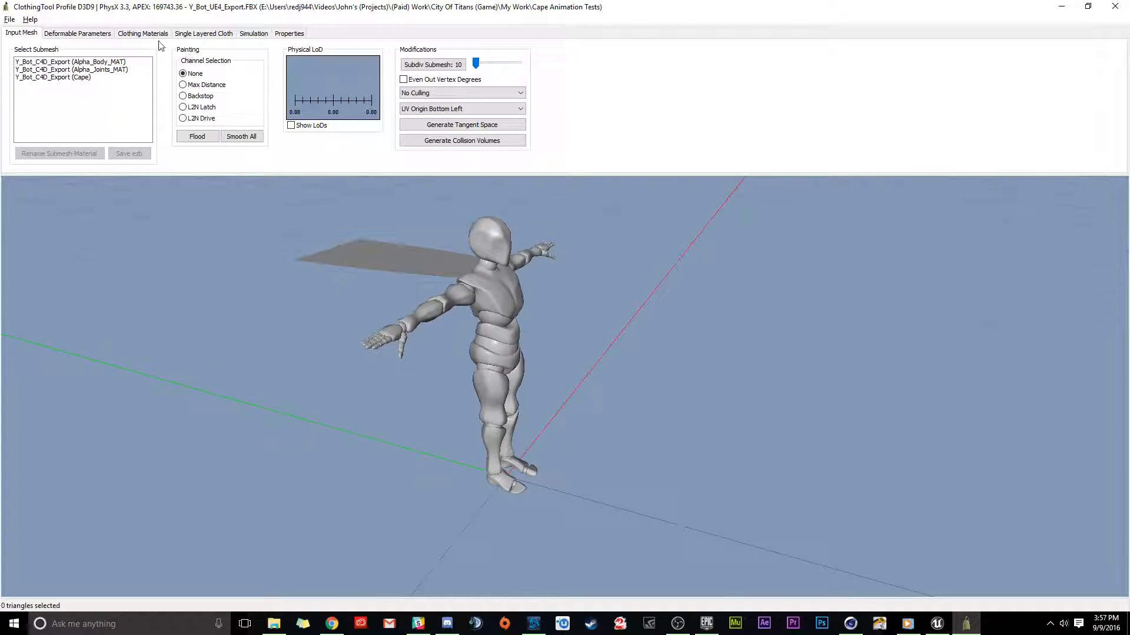
Select only the Cape submesh and bring the View settings window beside the character model.
left_click(88, 77)
mouse_move(499, 294)
left_mouse_down()
mouse_move(543, 380)
mouse_move(486, 281)
left_mouse_up()
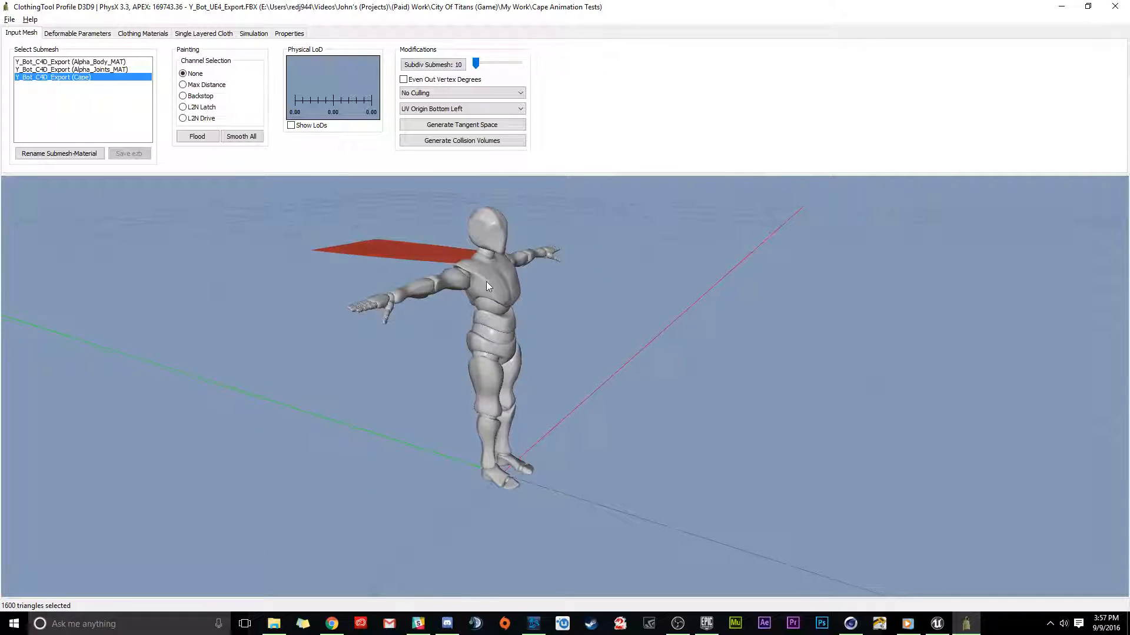
middle_click_drag(484, 280, 513, 324)
left_click_drag(513, 324, 507, 372)
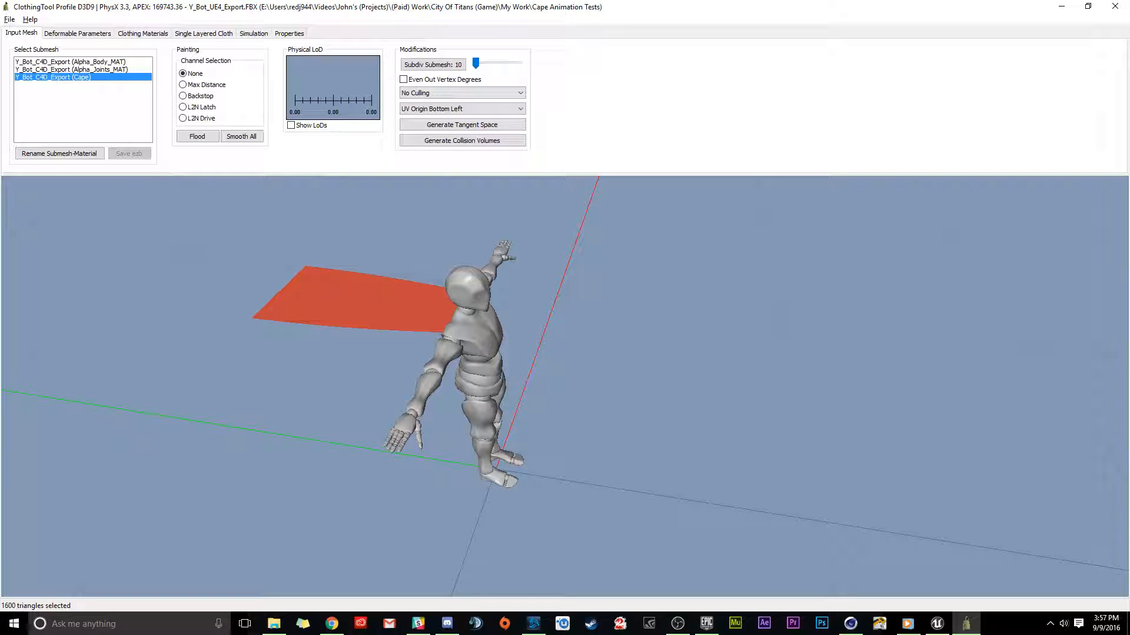
left_click_drag(0, 121, 1008, 117)
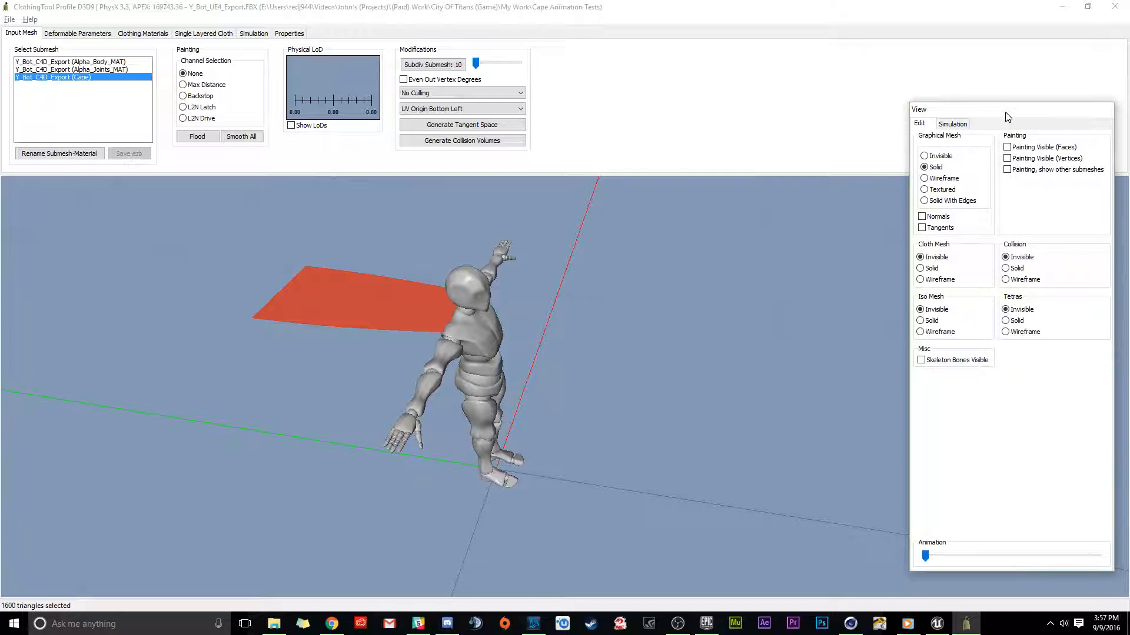
mouse_move(453, 281)
middle_mouse_down()
mouse_move(478, 306)
mouse_move(476, 297)
middle_mouse_up()
Flood the cape's Max Distance channel with a paint value of 0.10.
left_click(187, 86)
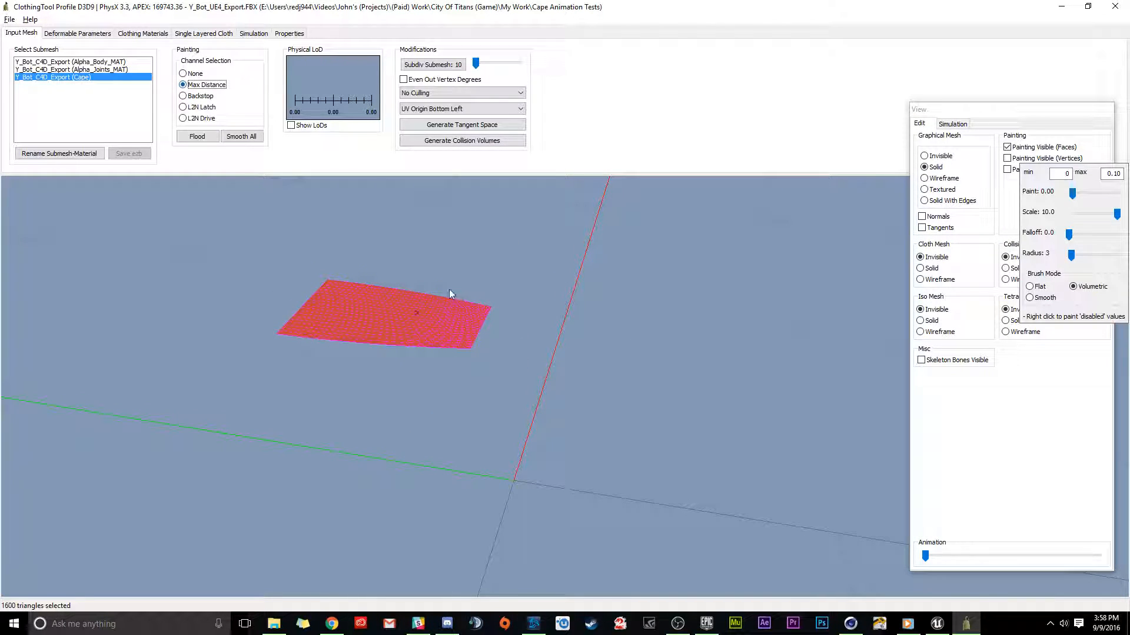
left_click(1071, 195)
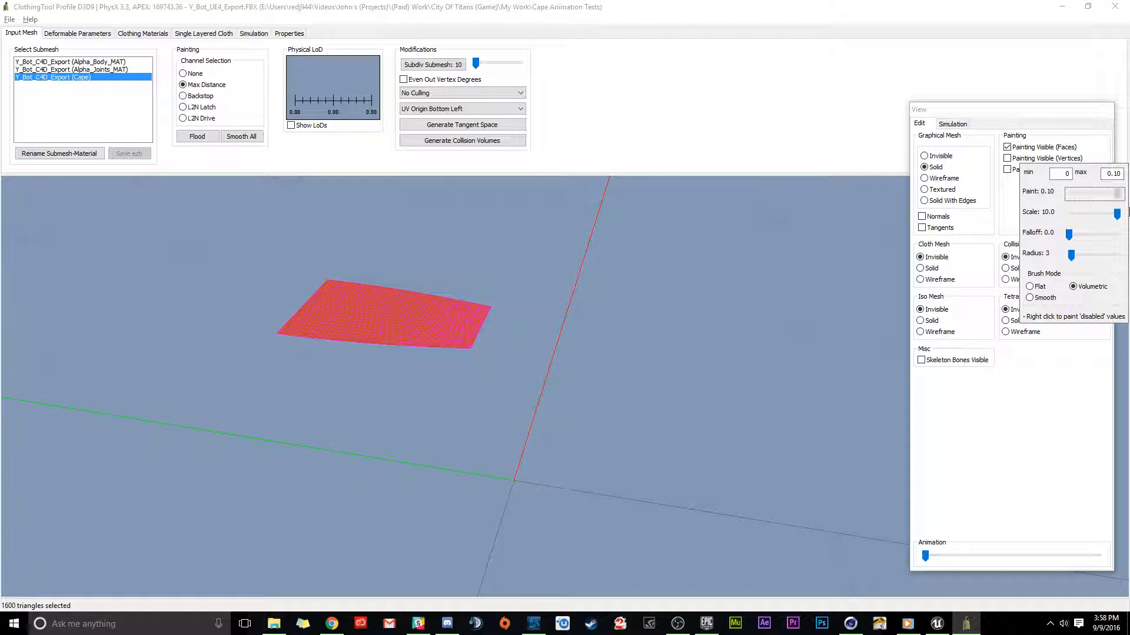
left_click(197, 136)
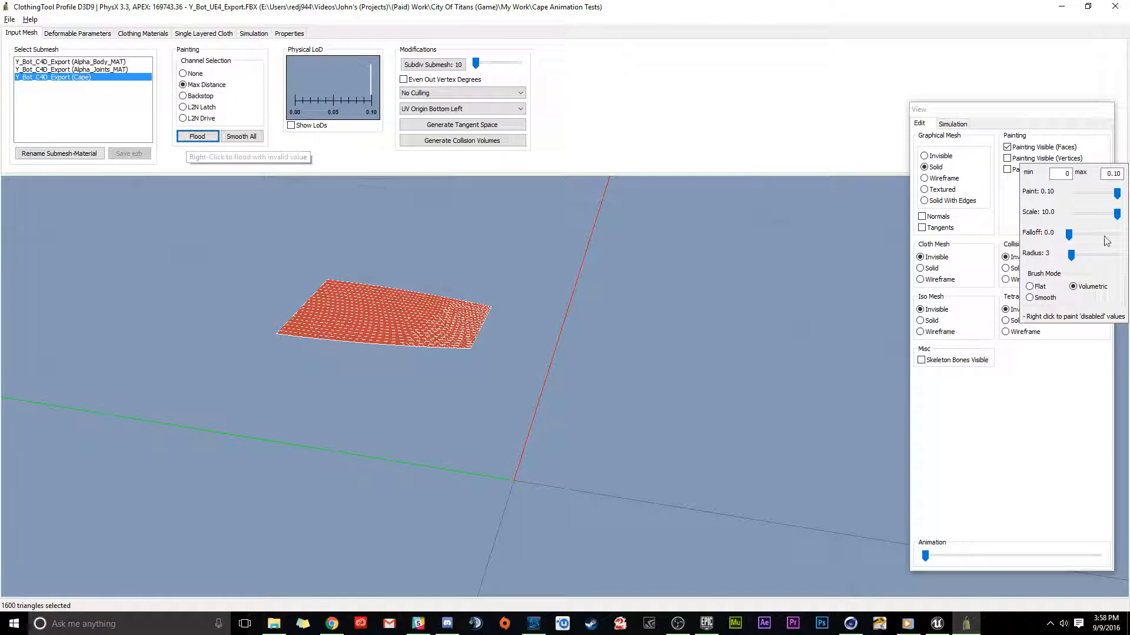
Move the View window clear of the brush settings and make the painted vertices visible on the cape.
left_click_drag(993, 111, 912, 104)
left_click(948, 152)
mouse_move(417, 346)
left_mouse_down("alt")
mouse_move(423, 406)
mouse_move(478, 502)
mouse_move(481, 471)
mouse_move(410, 498)
left_mouse_up("alt")
right_click_drag(409, 493, 472, 529, "alt")
middle_click_drag(472, 530, 470, 460, "alt")
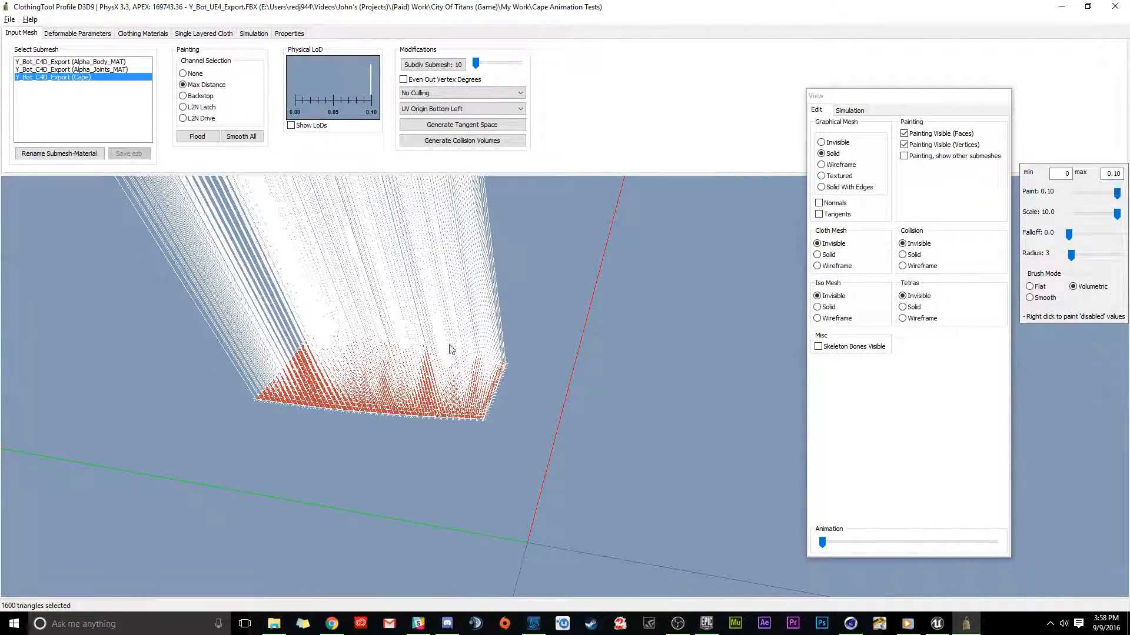
middle_click_drag(469, 374, 465, 371, "alt")
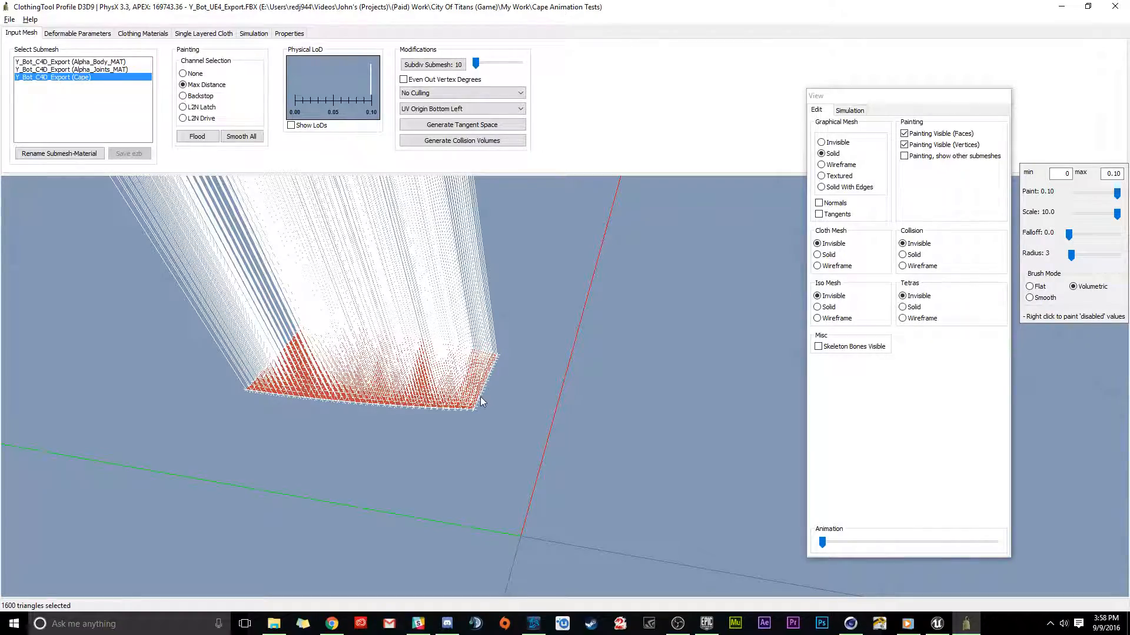
Paint disabled Max Distance values along the cape's attachment edge with the volumetric brush at radius 3.
right_click_drag(476, 399, 169, 402, "alt")
mouse_move(168, 401)
middle_mouse_down("alt")
mouse_move(215, 406)
mouse_move(65, 441)
middle_mouse_up("alt")
right_click_drag(394, 430, 404, 423, "alt")
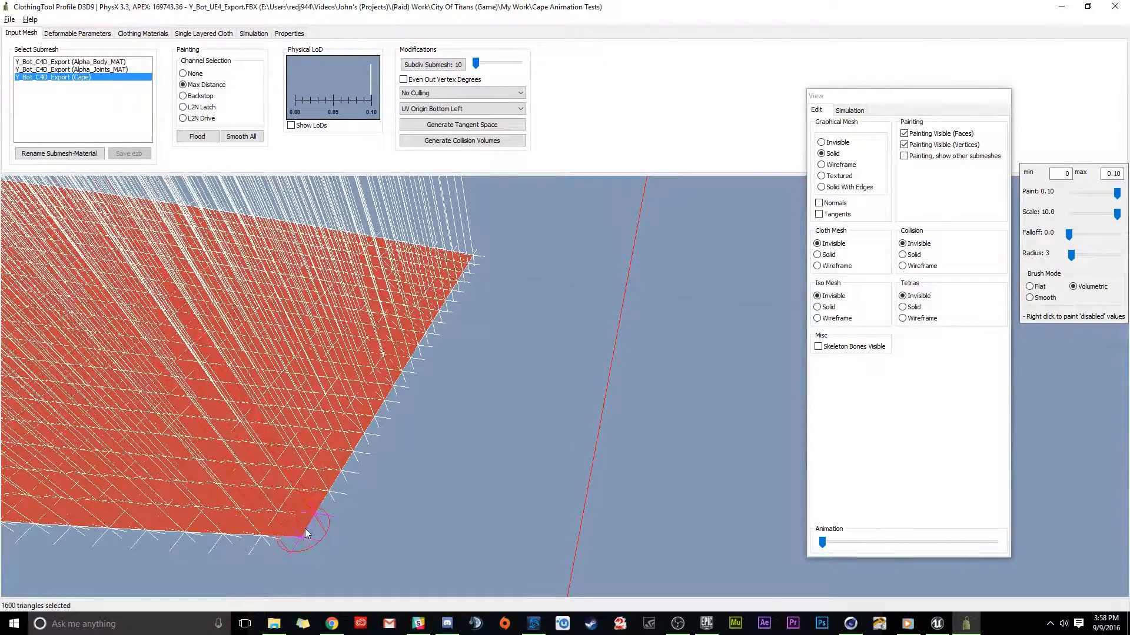
mouse_move(333, 480)
left_mouse_down()
mouse_move(469, 259)
mouse_move(458, 270)
mouse_move(468, 271)
left_mouse_up()
Show the joint and body submeshes with the cape to check the painted edge, and return to only the Cape submesh.
left_click(124, 70, "ctrl")
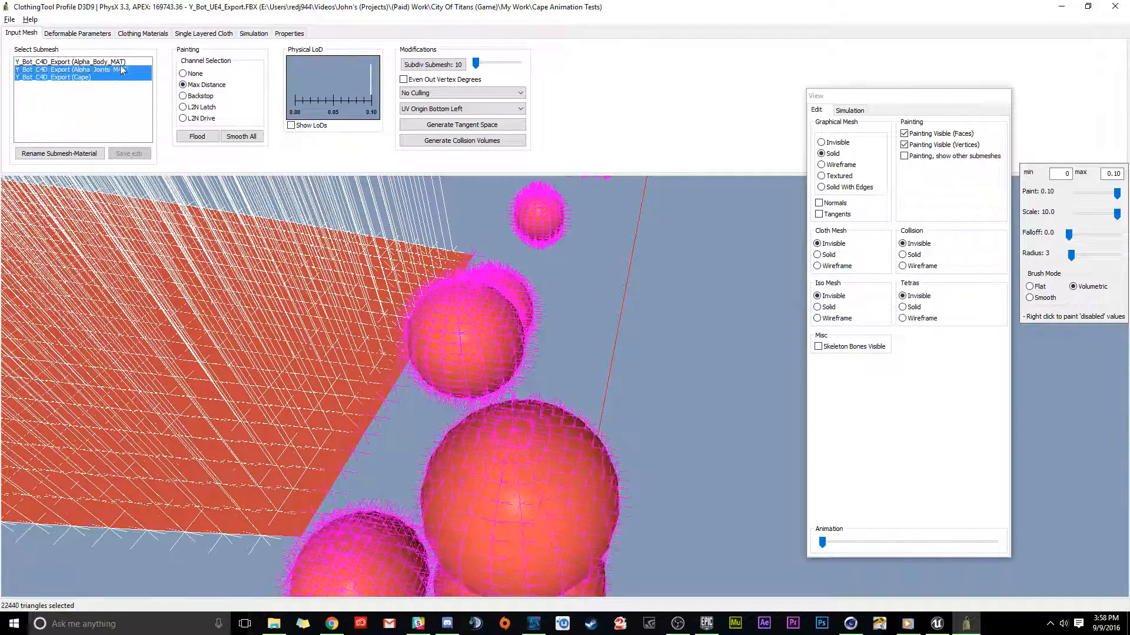
left_click(118, 62, "ctrl")
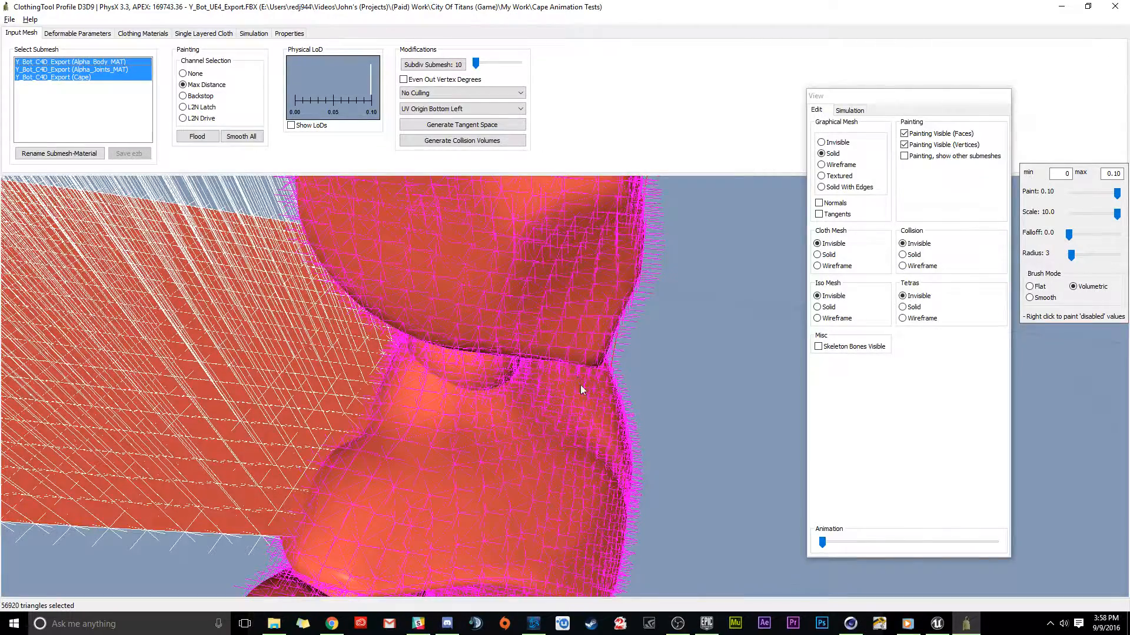
scroll(580, 382, "down", 8)
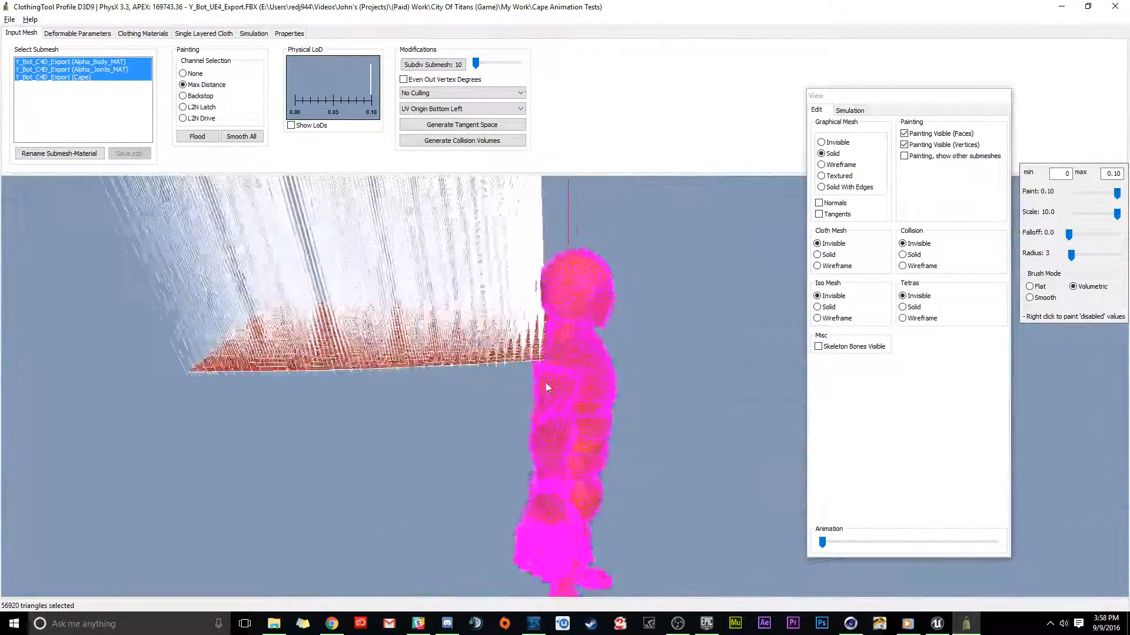
left_click_drag(546, 383, 543, 371, "alt")
scroll(565, 337, "up", 6)
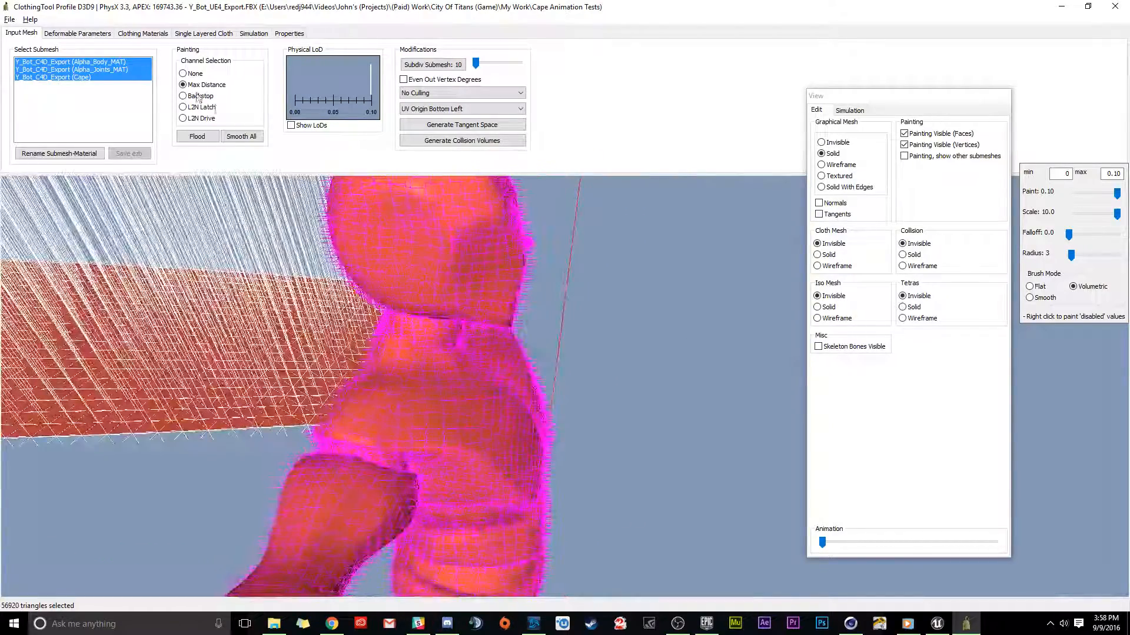
left_click(115, 61)
left_click(114, 69)
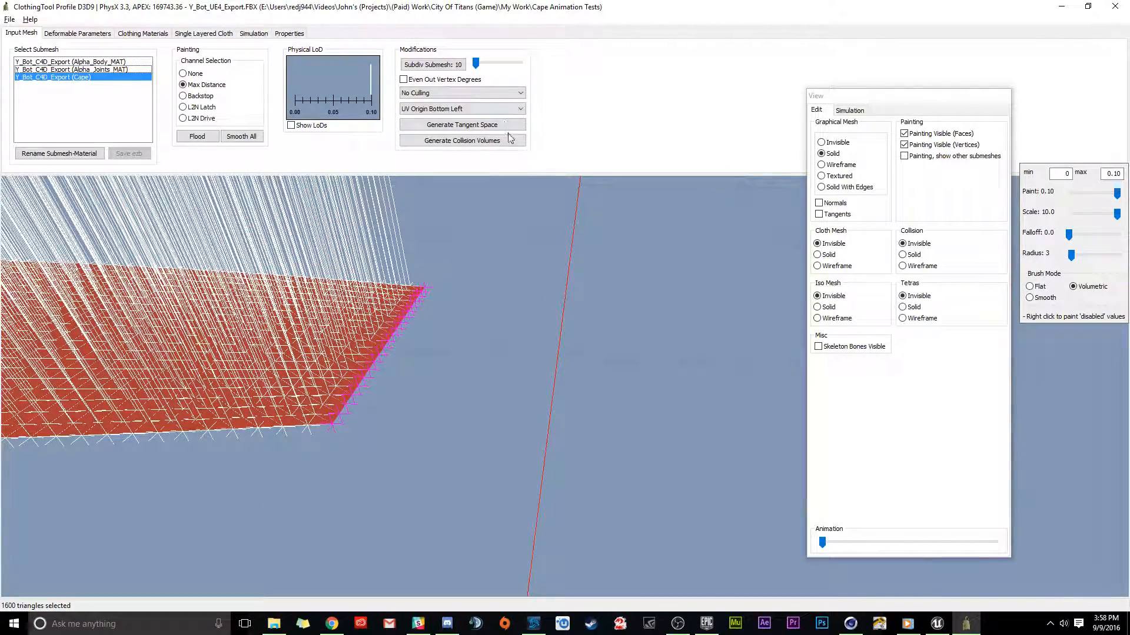
Generate the tangent space for the Cape submesh.
left_click(457, 126)
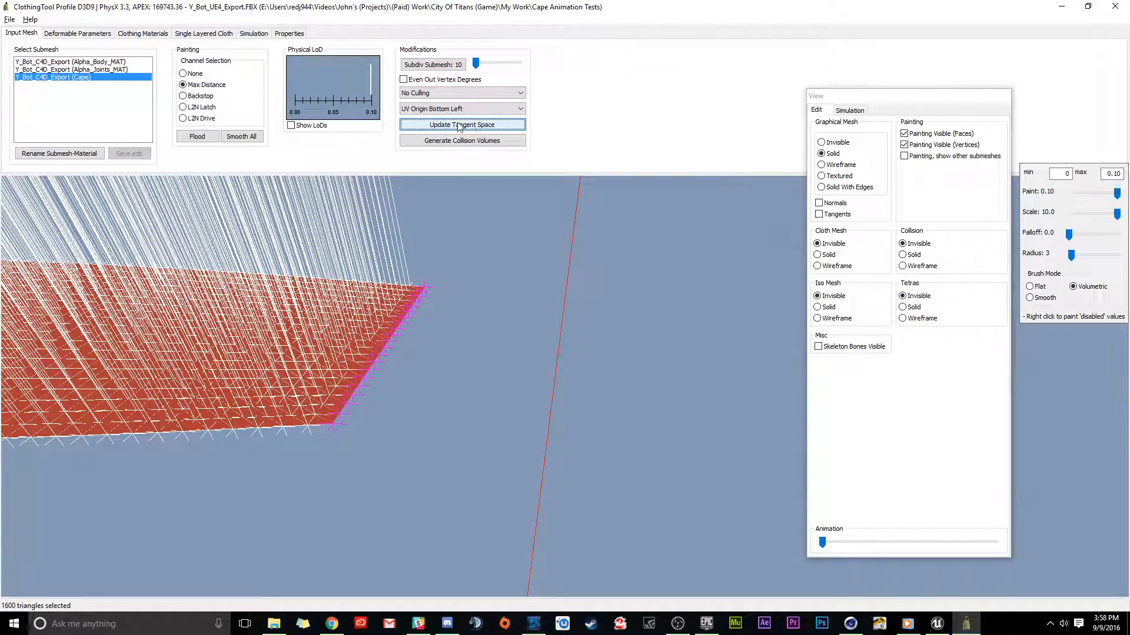
middle_click_drag(294, 354, 336, 380, "alt")
scroll(466, 378, "down", 3)
scroll(467, 378, "down", 4)
middle_click_drag(521, 375, 475, 406, "alt")
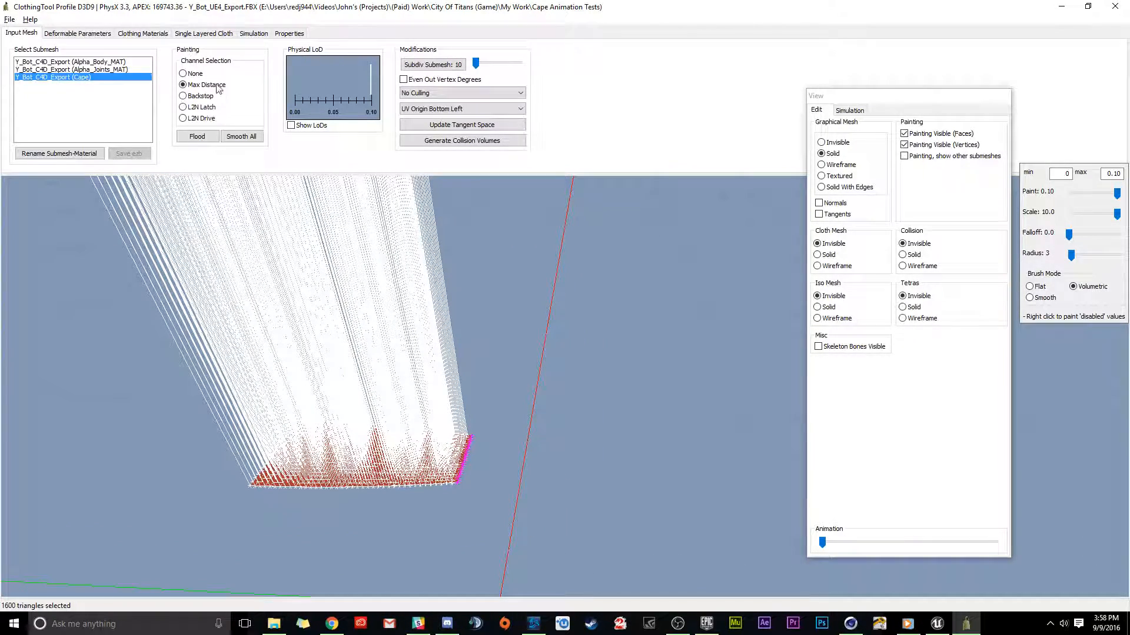
Start the single layered cloth simulation with all three submeshes selected and the painting channel set to None.
left_click(70, 63, "shift")
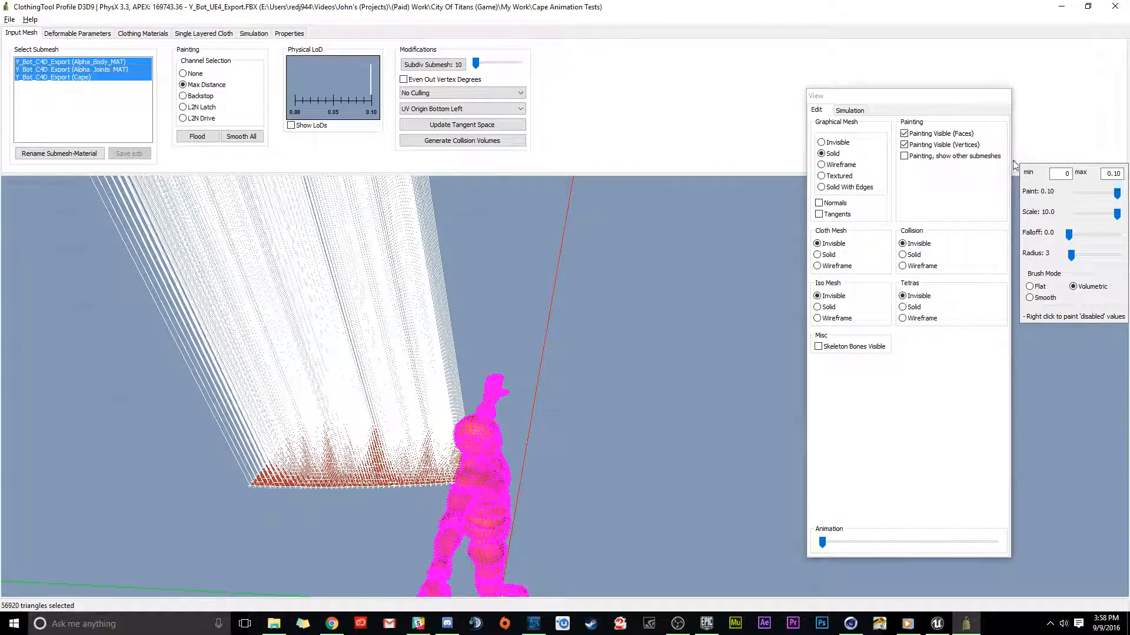
left_click(194, 73)
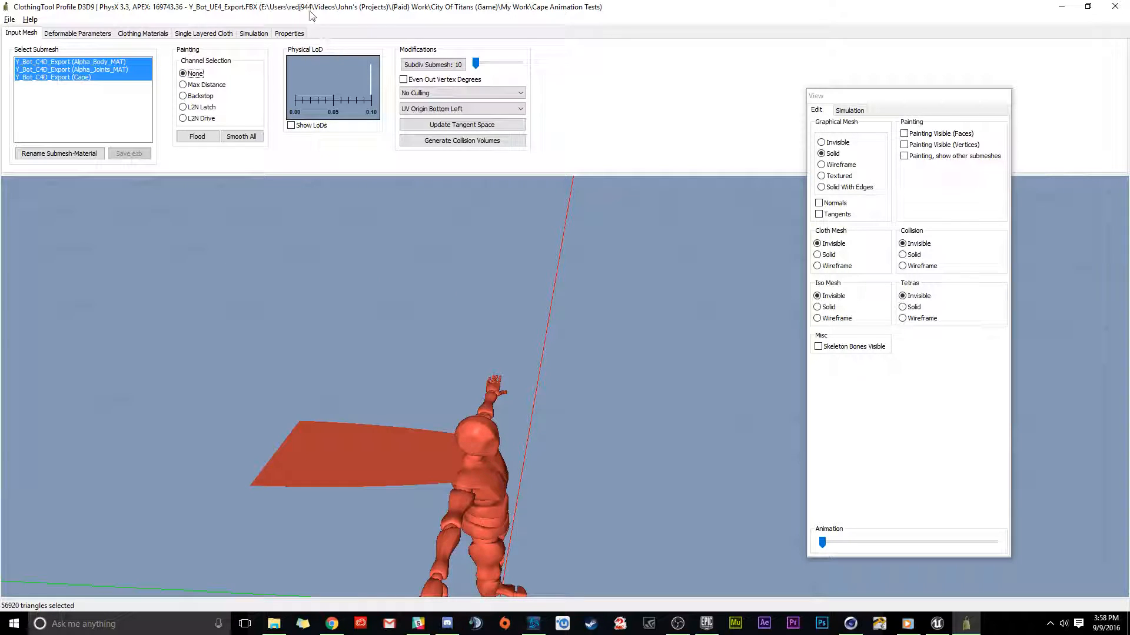
left_click(199, 34)
left_click(272, 89)
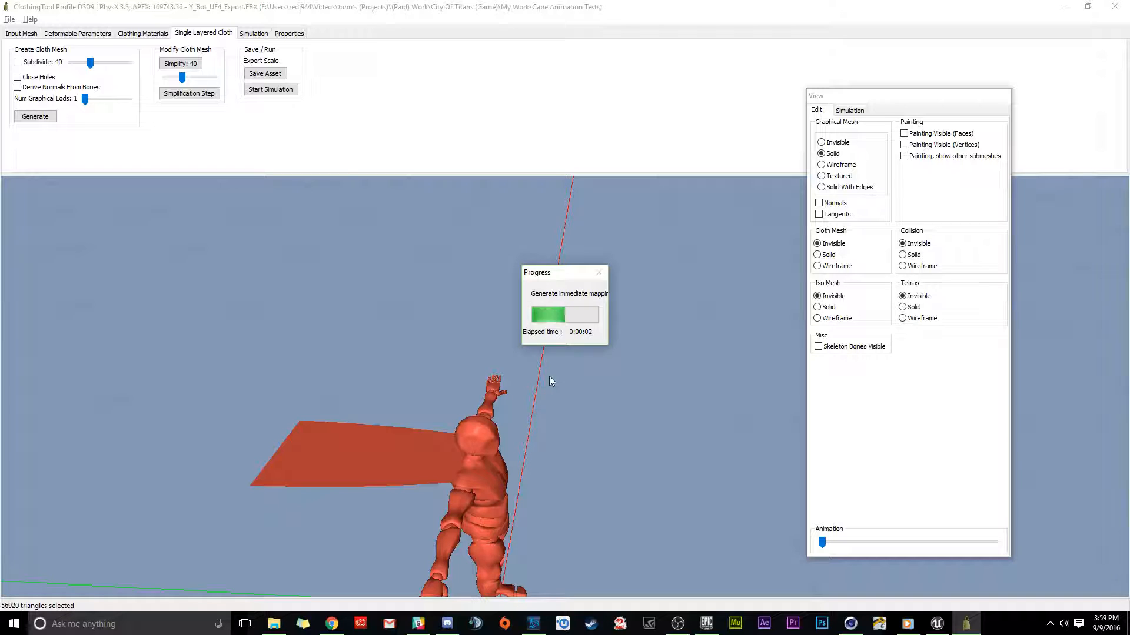
left_click_drag(542, 368, 410, 297)
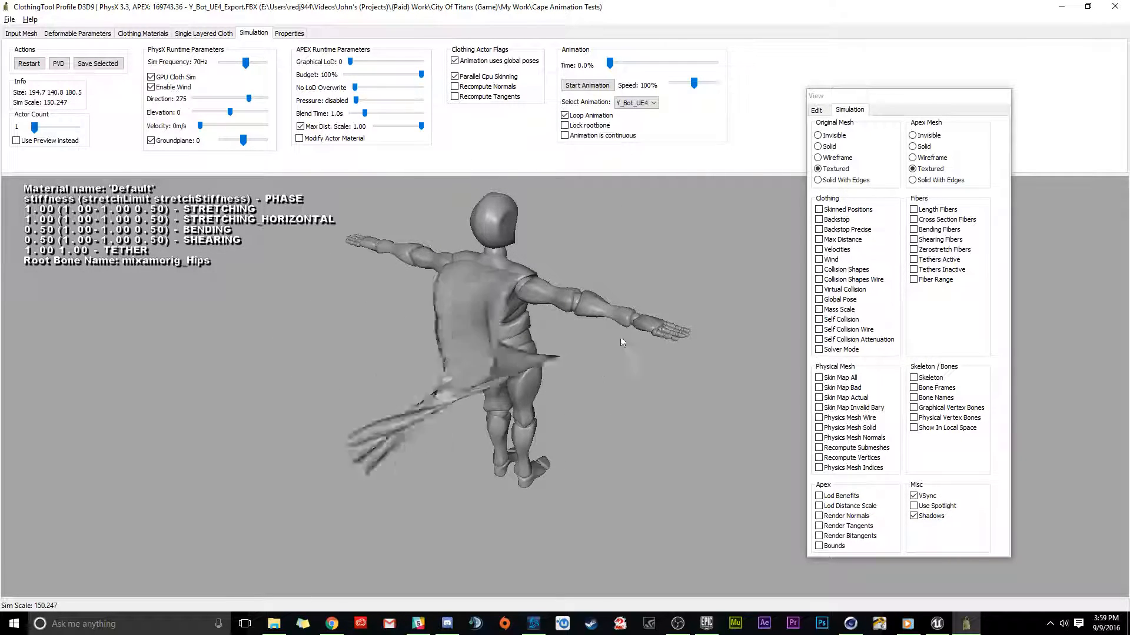
Leave the simulation, exclude Cape from the input mesh's submesh selection, and open Collision Volume Generation.
left_click(78, 33)
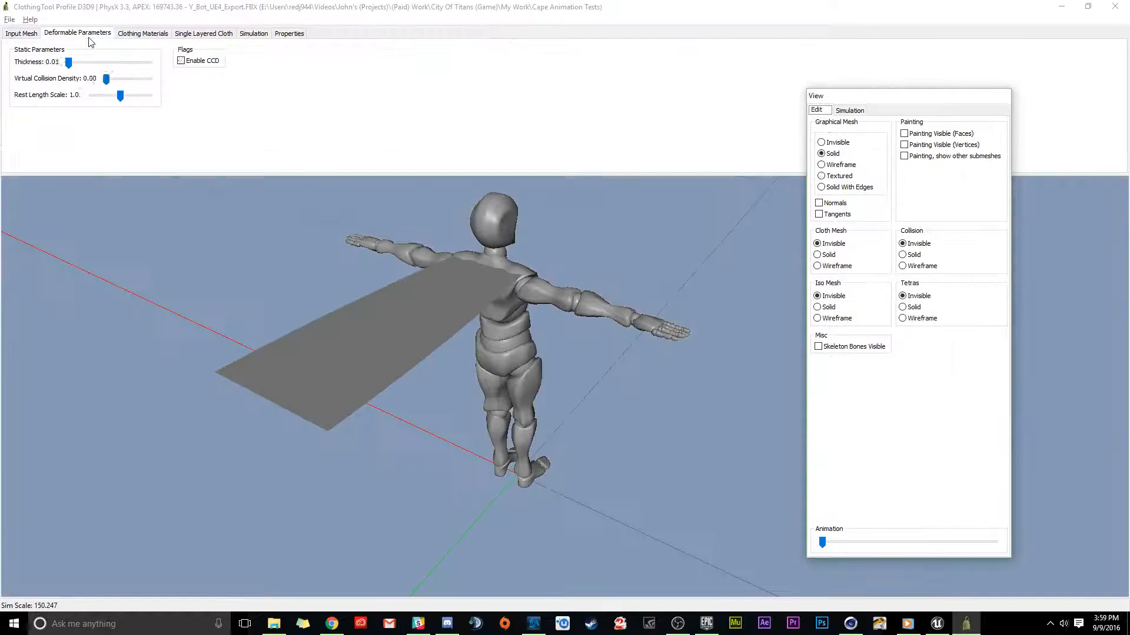
left_click(21, 33)
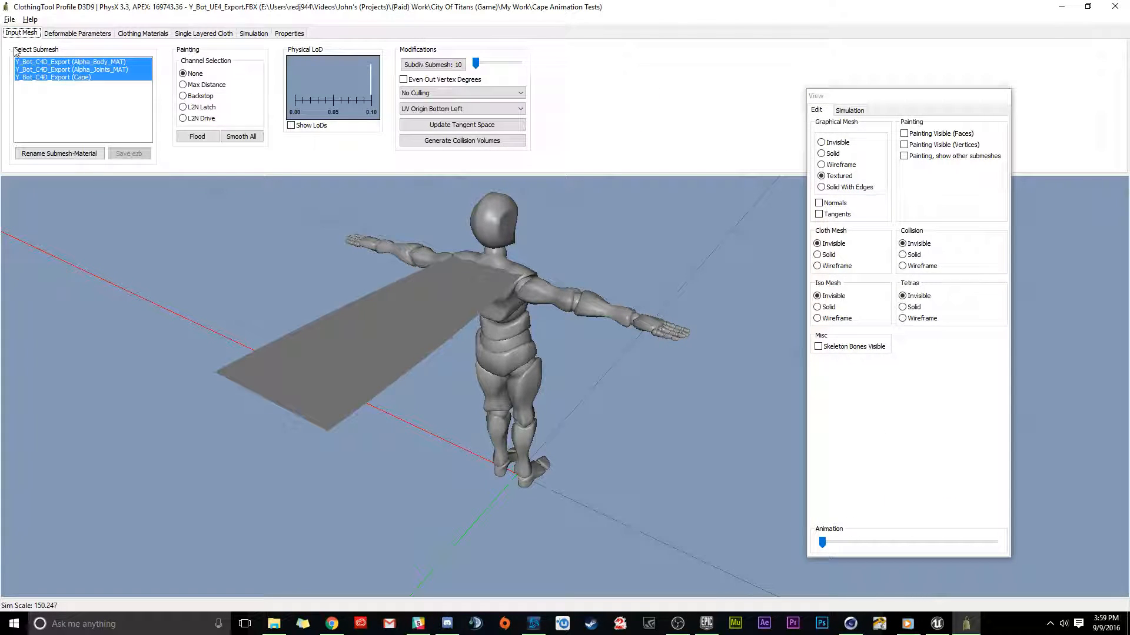
left_click(82, 77, "ctrl")
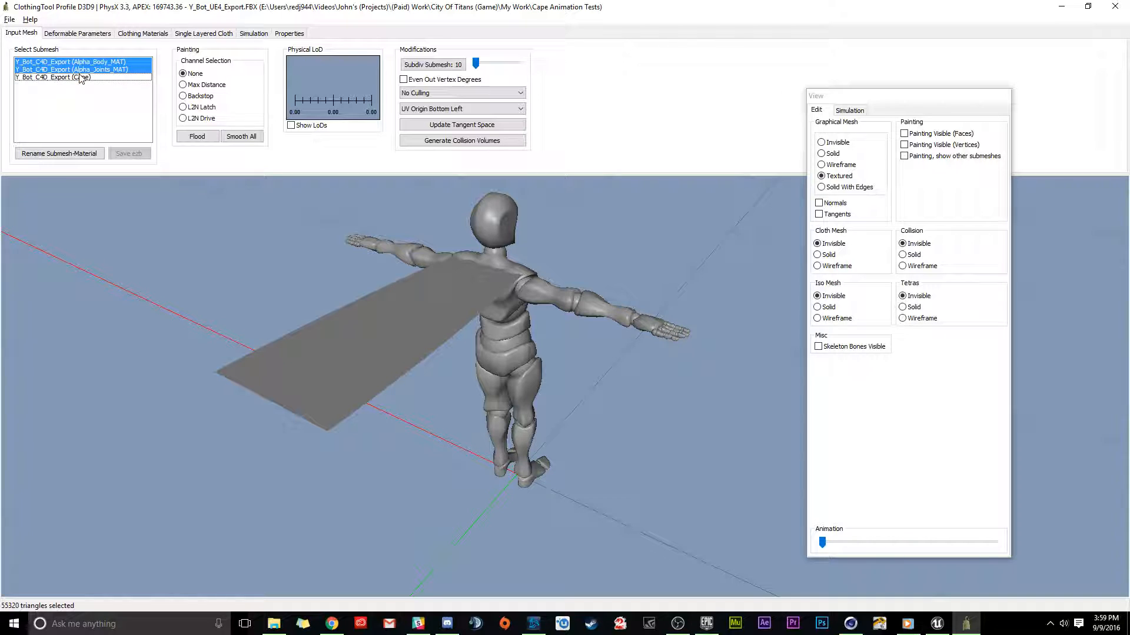
left_click(456, 141)
left_click_drag(548, 263, 414, 368)
Preview collision volumes for all three listed submeshes and examine them around the upper body and cape.
left_click(710, 147)
left_click(727, 155, "ctrl")
left_click(719, 162, "ctrl")
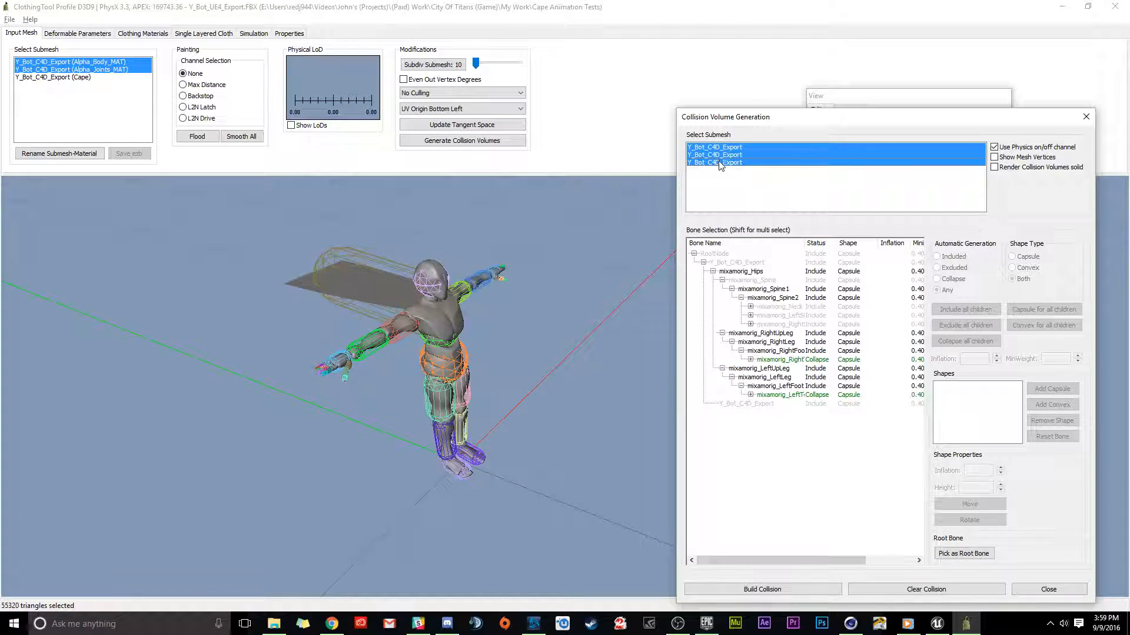
right_click_drag(432, 305, 388, 380)
middle_click_drag(387, 380, 338, 312)
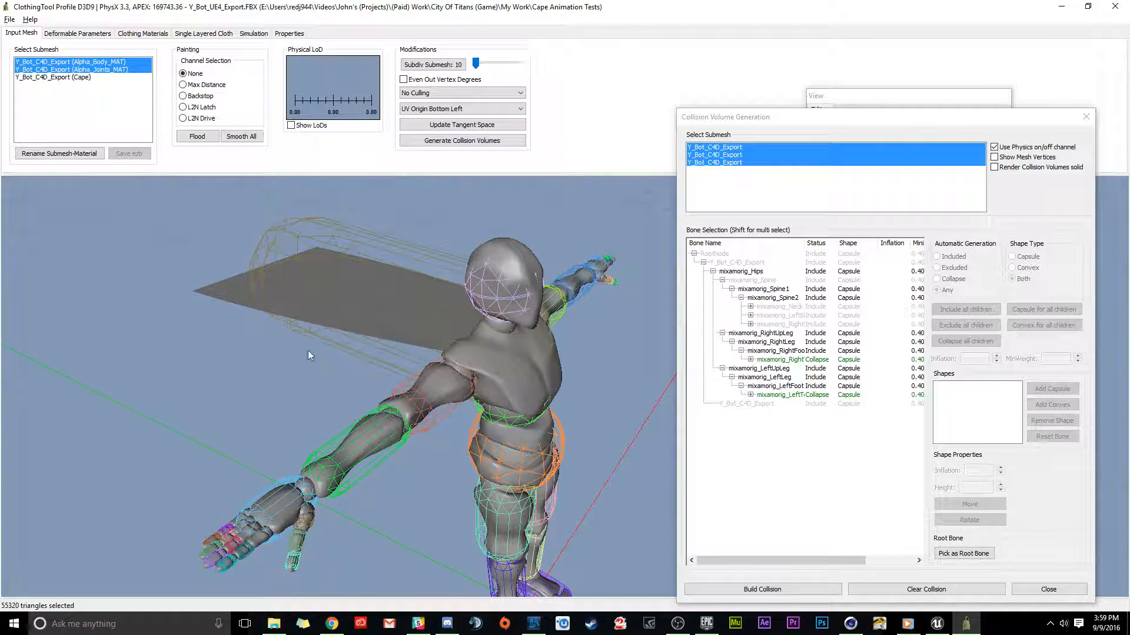
Toggle the submeshes in Collision Volume Generation one by one to compare the collision volumes each contributes.
left_click(730, 163, "ctrl")
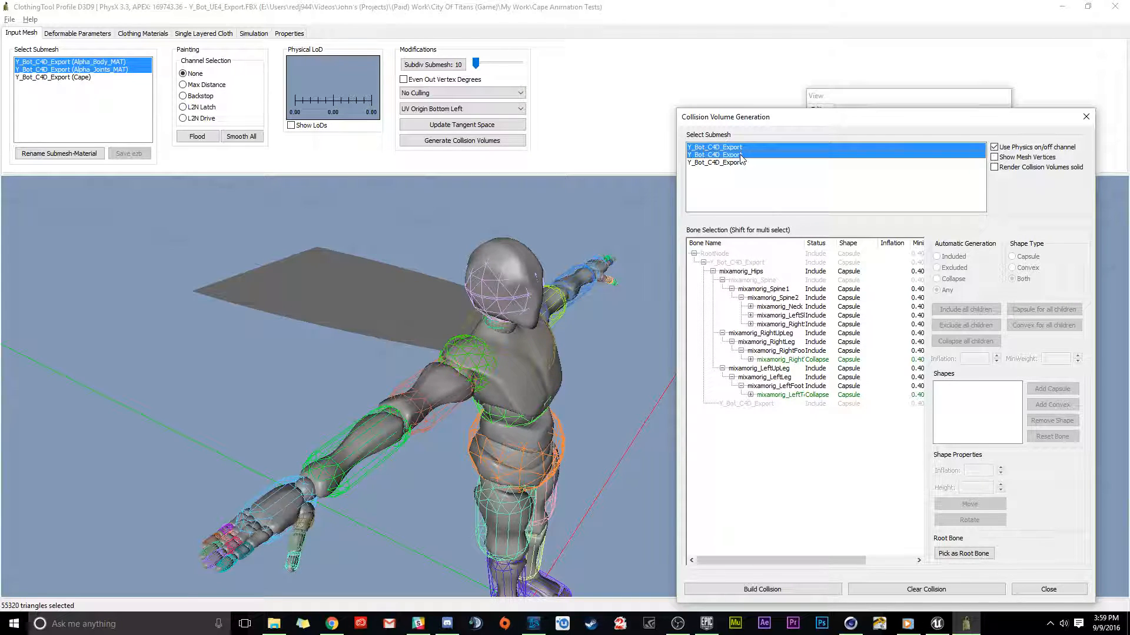
left_click(740, 155, "ctrl")
left_click(741, 147, "ctrl")
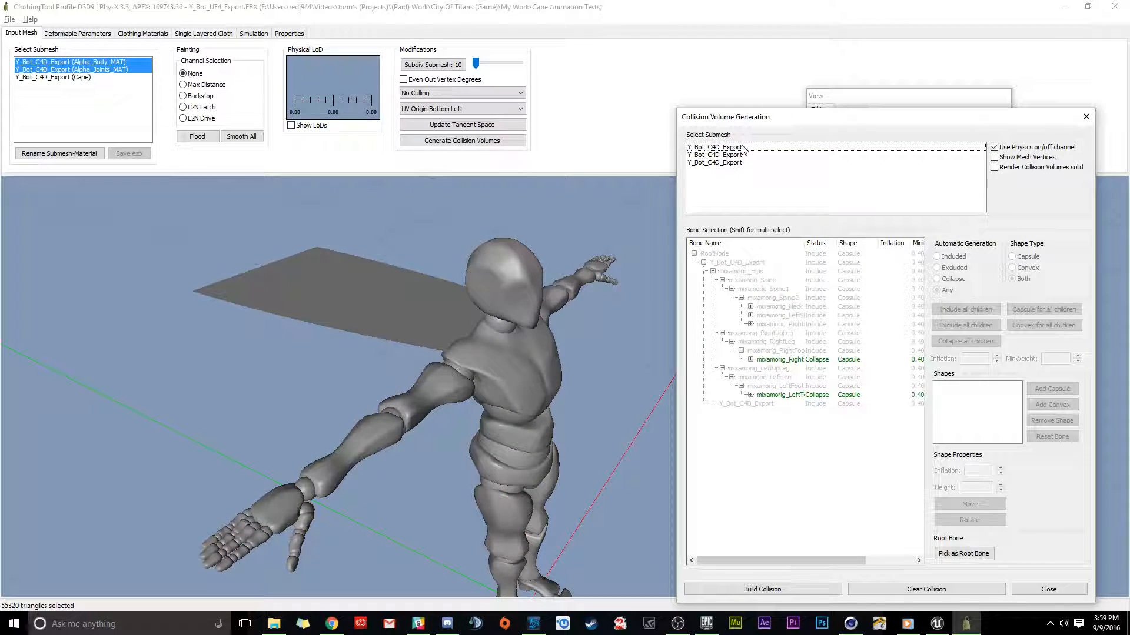
left_click(741, 148)
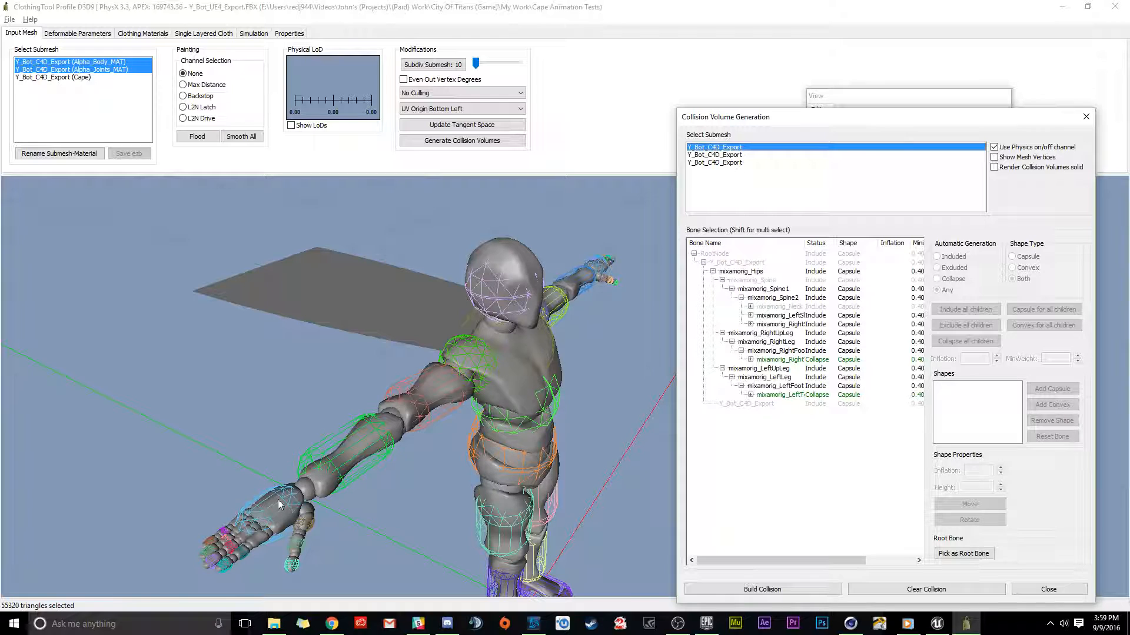
left_click(727, 151, "ctrl")
left_click(739, 156)
left_click(734, 155, "ctrl")
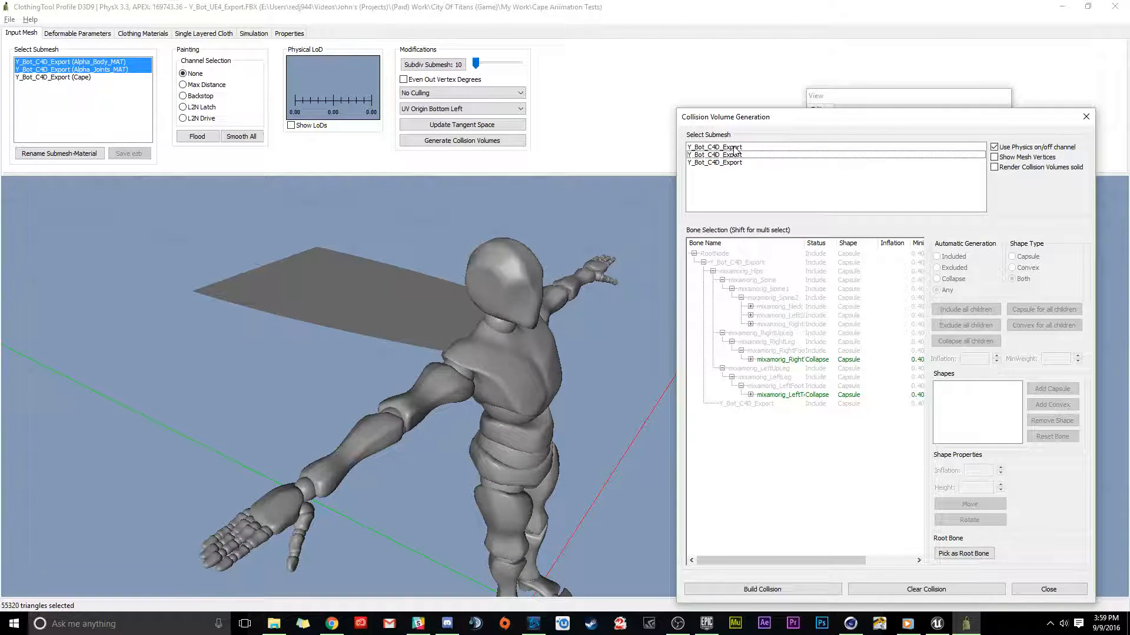
Use only the first listed submesh for collision volumes and examine the result around the head, shoulders and cape.
left_click(734, 148)
middle_click_drag(537, 426, 498, 373)
left_click_drag(547, 193, 569, 244)
scroll(556, 386, "down", 5)
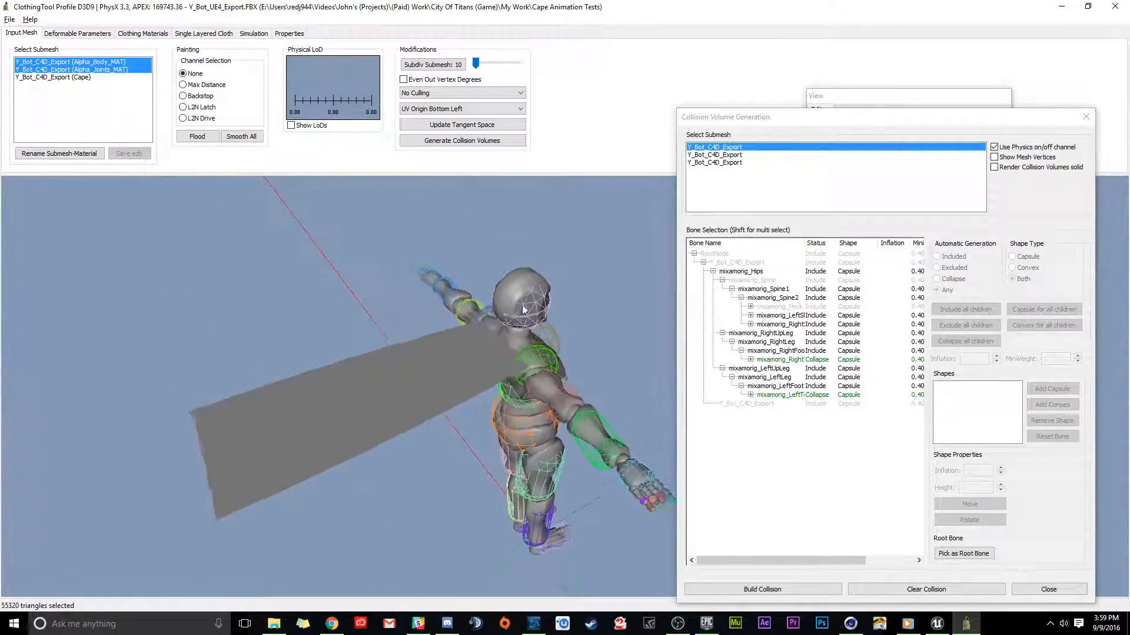
scroll(461, 365, "up", 7)
mouse_move(479, 315)
left_mouse_down()
mouse_move(460, 346)
mouse_move(492, 322)
mouse_move(479, 297)
mouse_move(440, 277)
mouse_move(468, 305)
mouse_move(456, 308)
mouse_move(464, 303)
left_mouse_up()
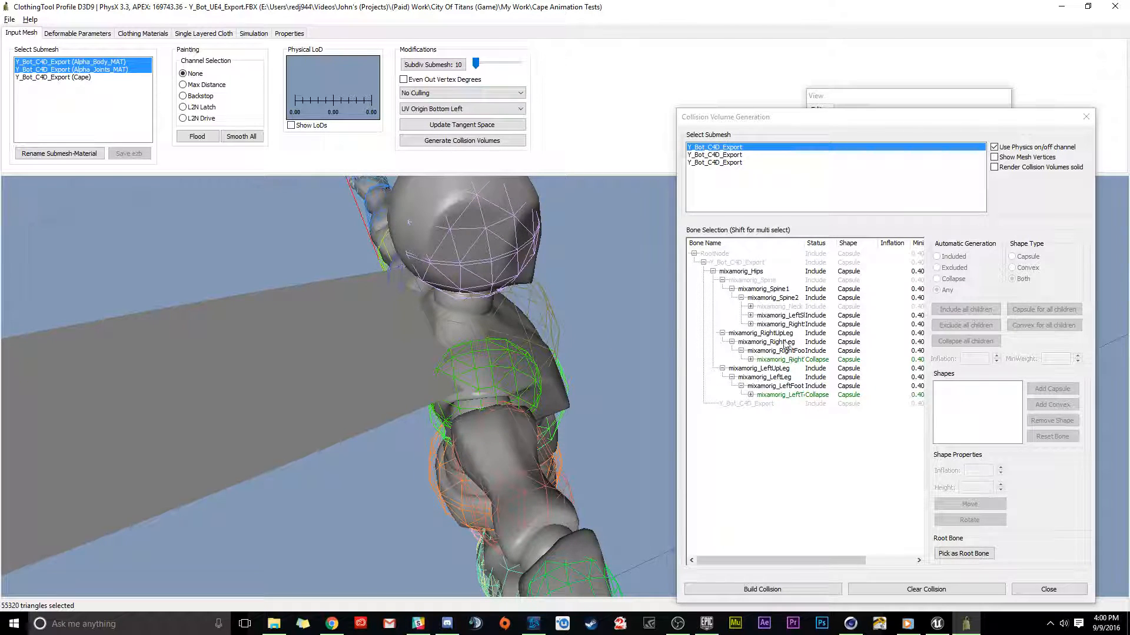
Examine the right toe bone, its child bone and their collision settings in the bone hierarchy.
left_click(793, 360)
scroll(578, 406, "down", 5)
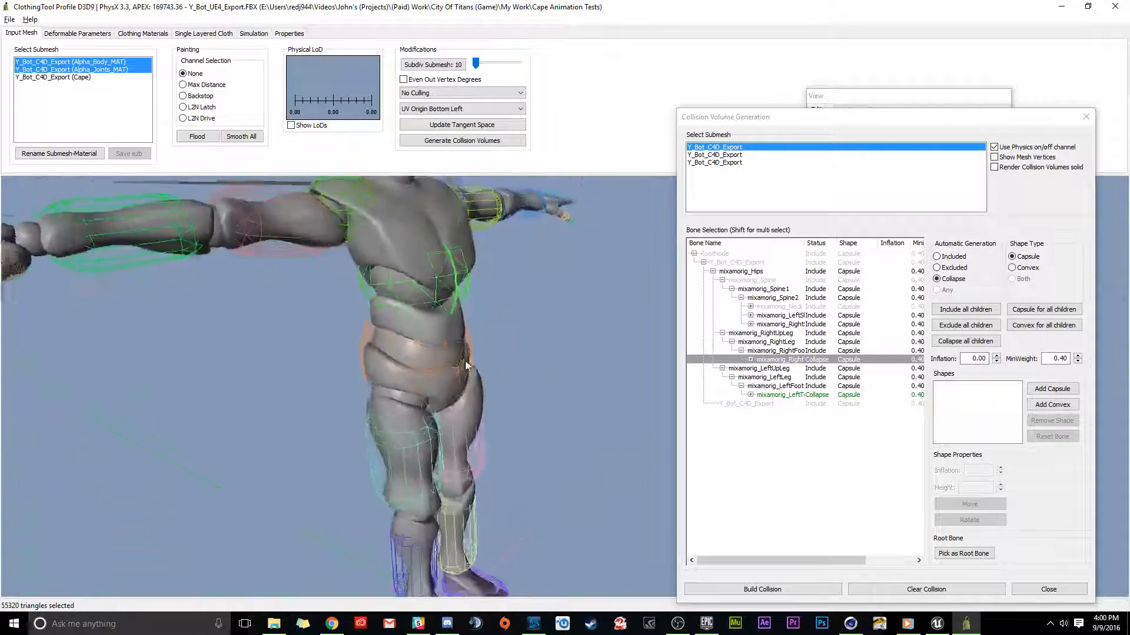
left_click(757, 404)
left_click(762, 361)
left_click(750, 359)
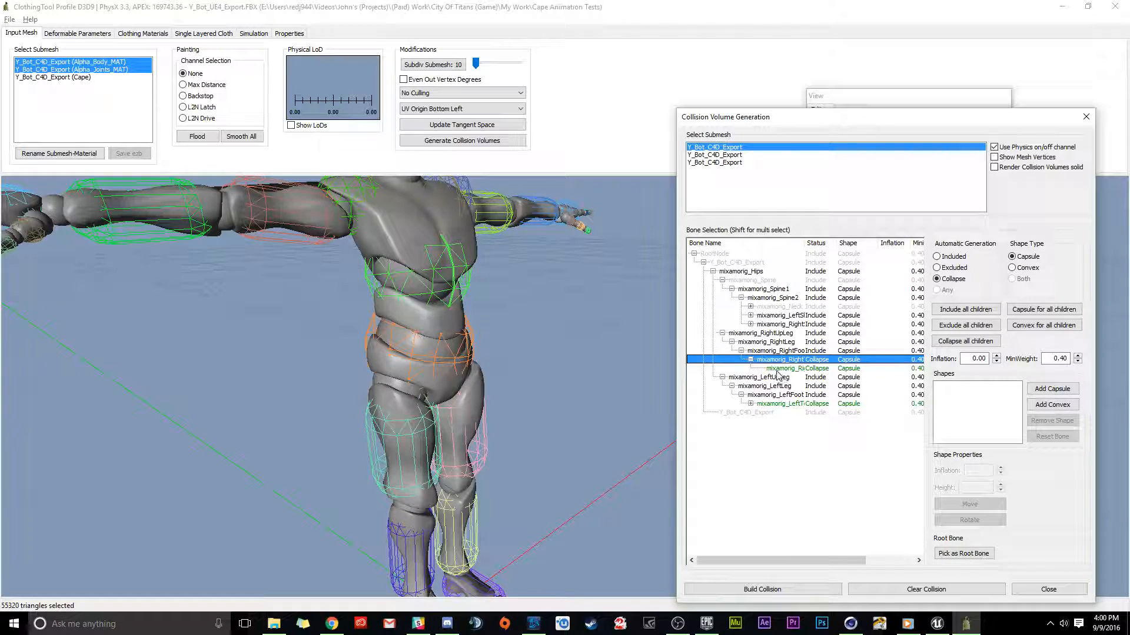
left_click(777, 370)
left_click(776, 360)
left_click(794, 368)
left_click(790, 363)
left_click(751, 360)
Select the mixamorig_RightFoot bone's capsule shape to identify it on the model.
left_click(768, 351)
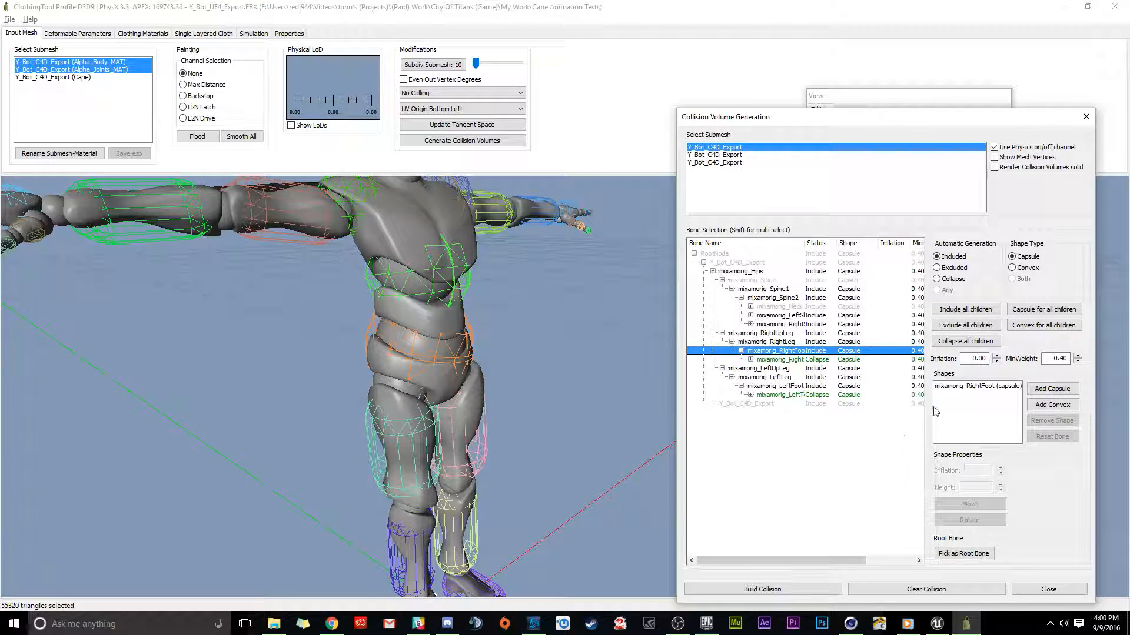
left_click(959, 386)
middle_click_drag(489, 241, 461, 287)
right_click_drag(461, 287, 579, 238)
middle_click_drag(482, 397, 458, 342)
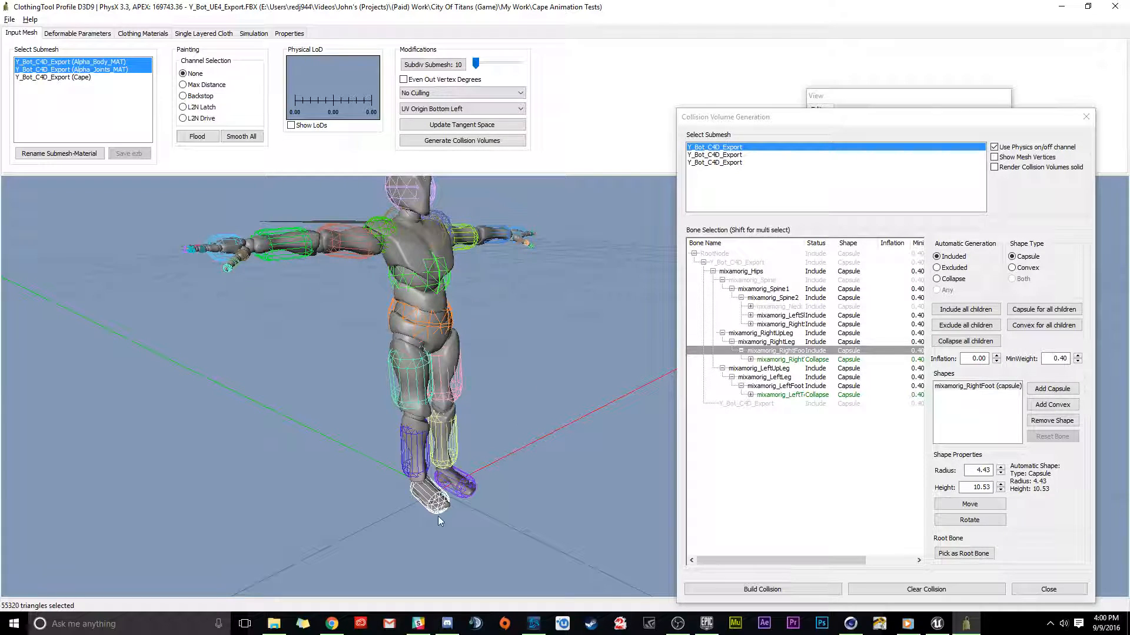
Move the mixamorig_RightFoot capsule away from the foot and place it back around the right foot.
left_click(970, 504)
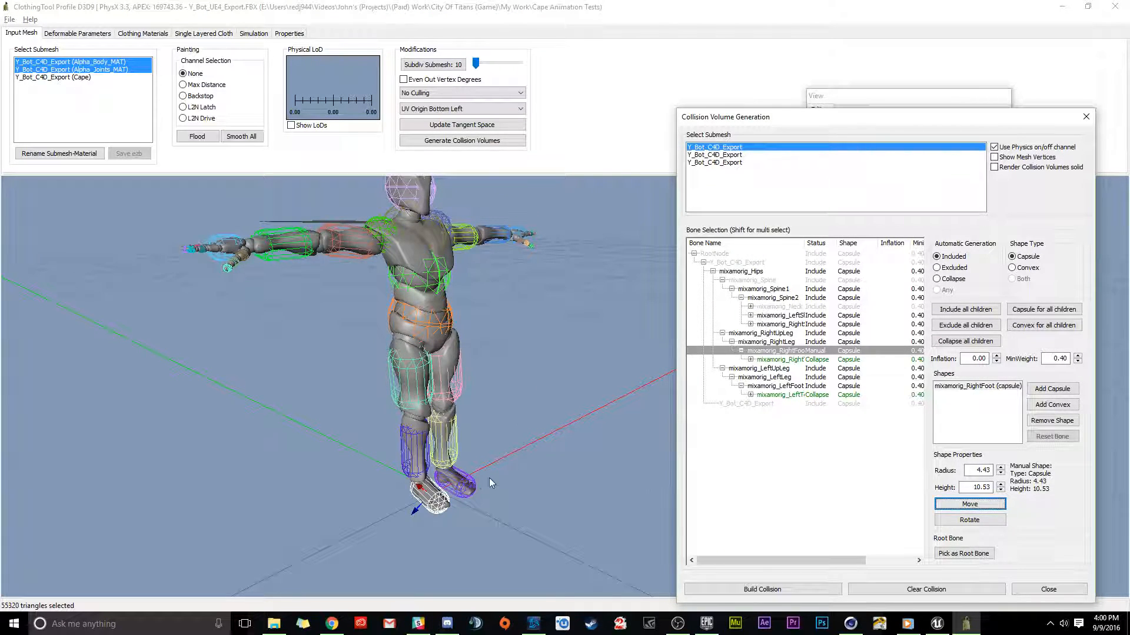
left_click(414, 507)
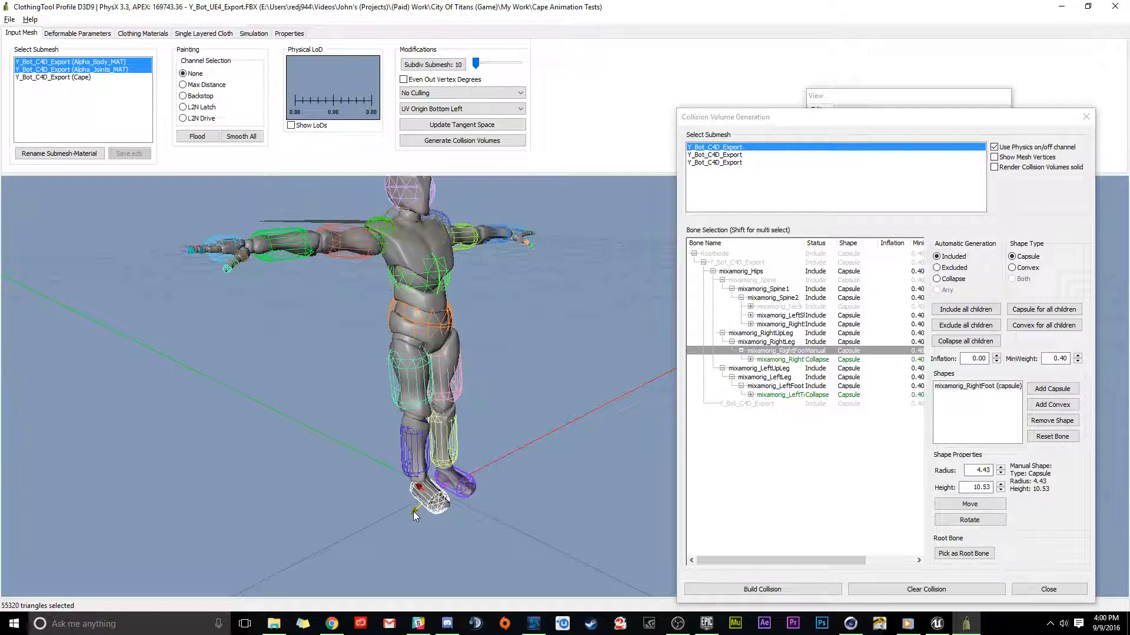
mouse_move(397, 517)
left_mouse_down()
mouse_move(409, 506)
mouse_move(384, 525)
left_mouse_up()
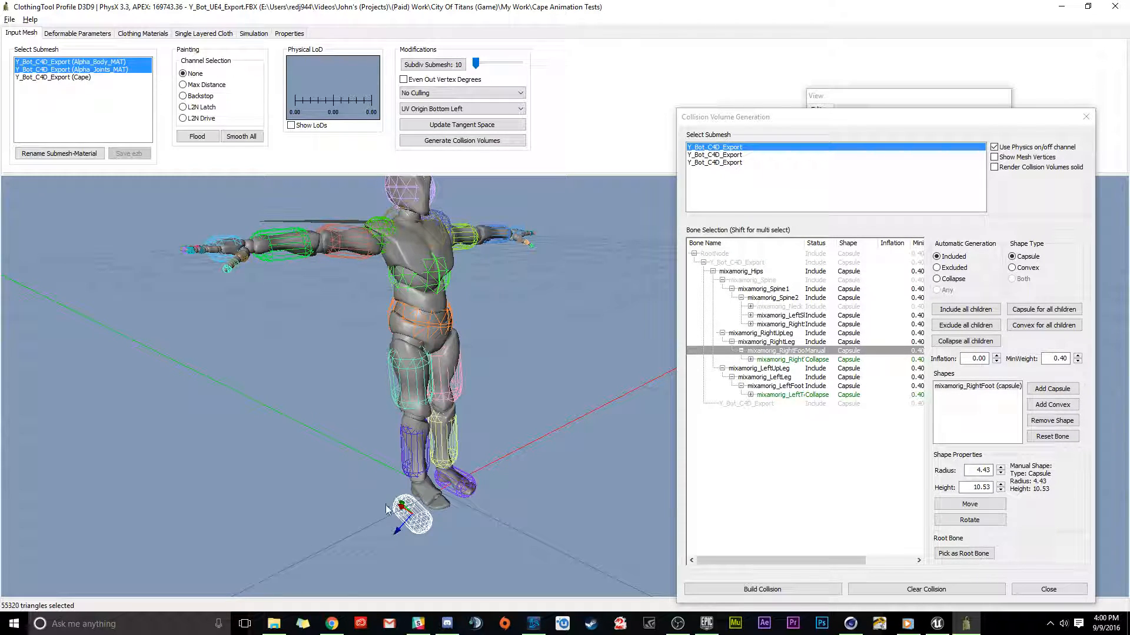
left_click_drag(400, 525, 396, 534)
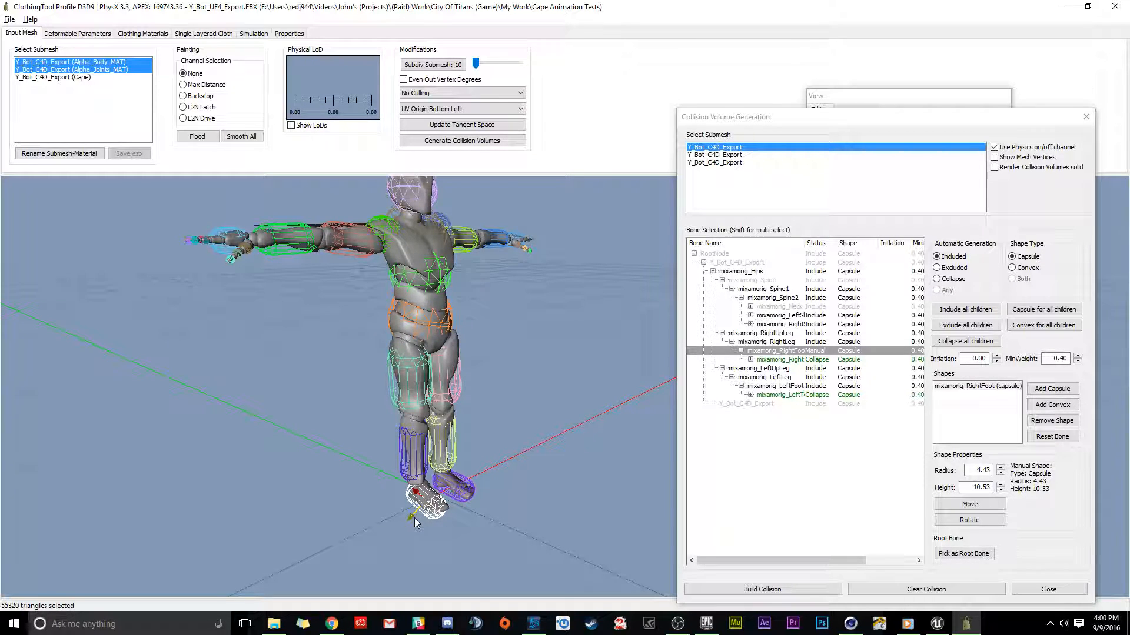
left_click_drag(409, 515, 407, 507)
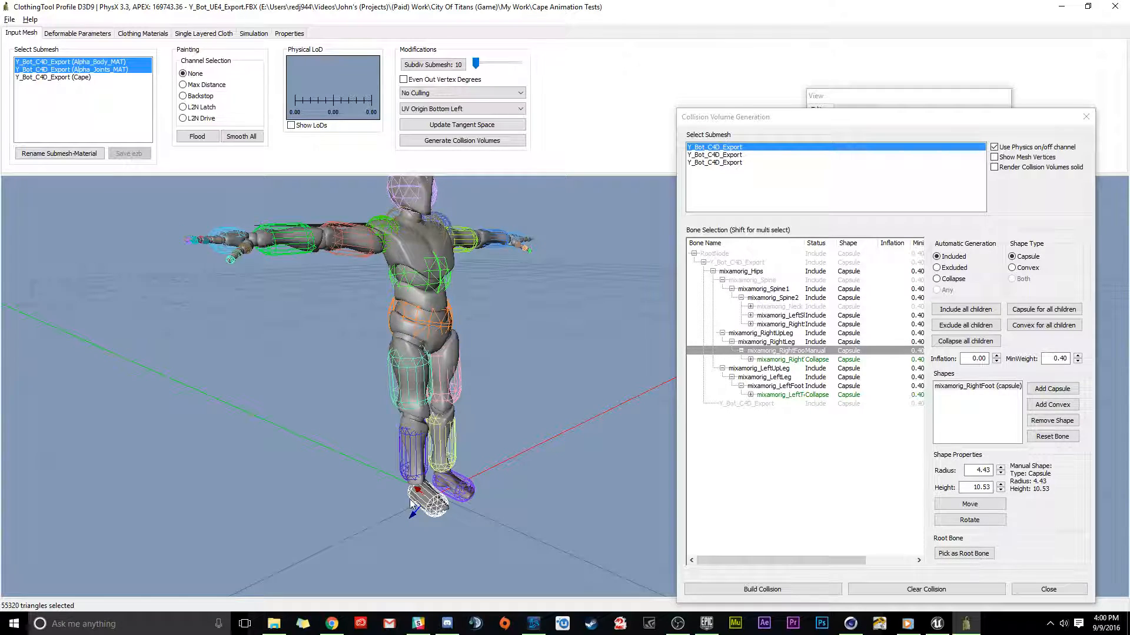
Examine the collision shapes of the mixamorig_Spine1, mixamorig_Spine2 and mixamorig_Neck bones on the upper body.
left_click_drag(434, 234, 492, 206)
right_click_drag(492, 206, 446, 295)
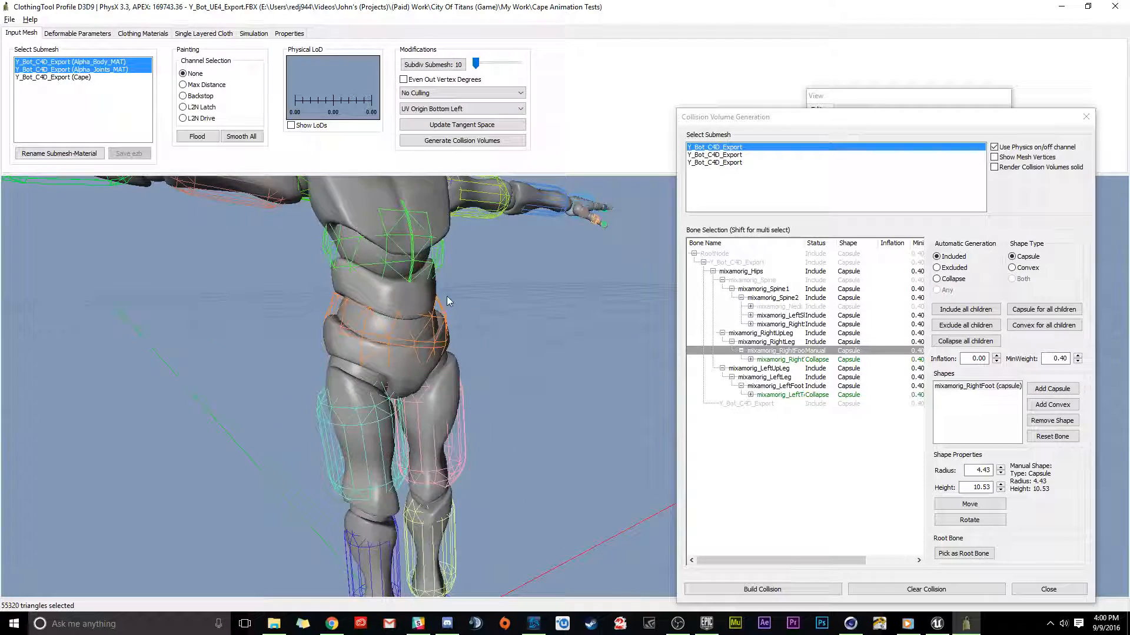
middle_click_drag(446, 295, 426, 433)
left_click_drag(426, 433, 488, 376)
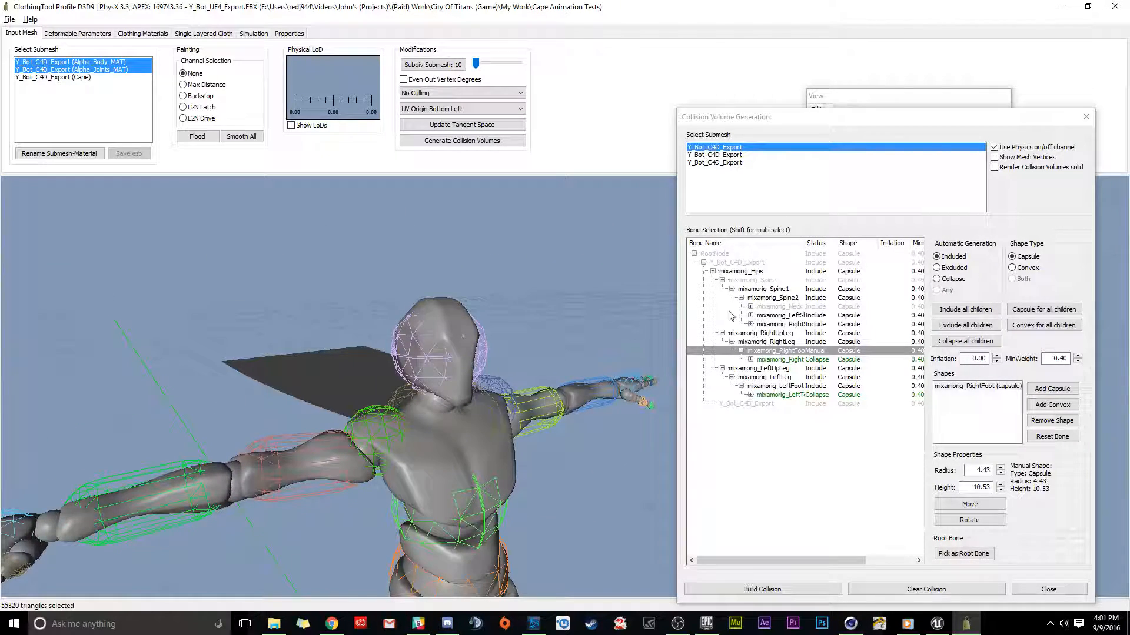
left_click(785, 290)
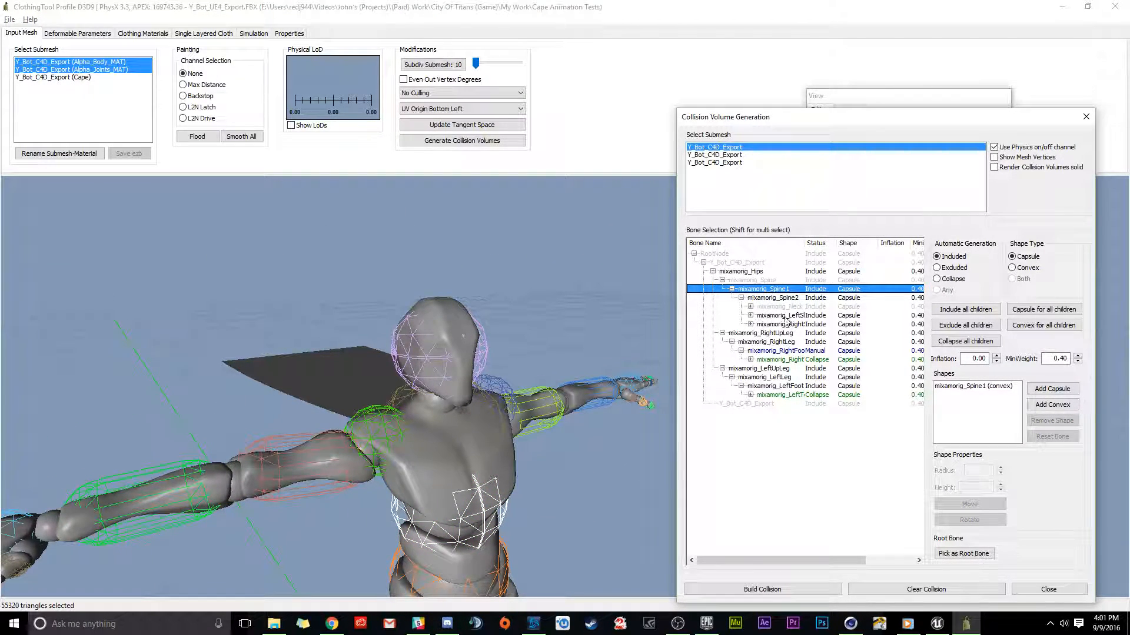
left_click(775, 299)
left_click(741, 297)
left_click(741, 298)
left_click(759, 307)
left_click(750, 307)
left_click(750, 307)
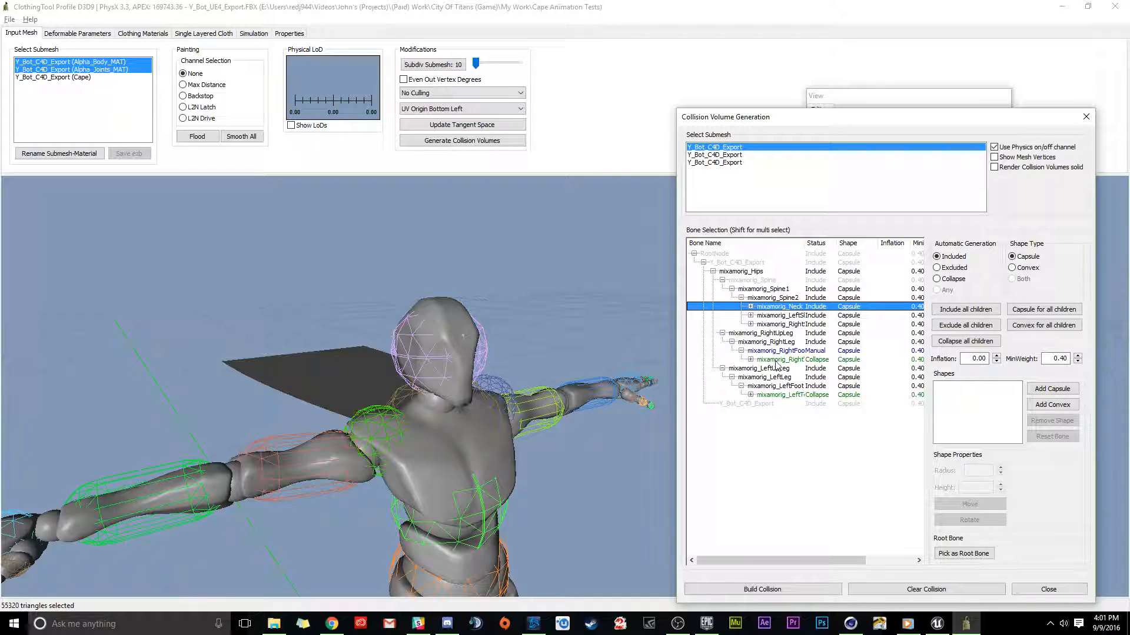
left_click(762, 298)
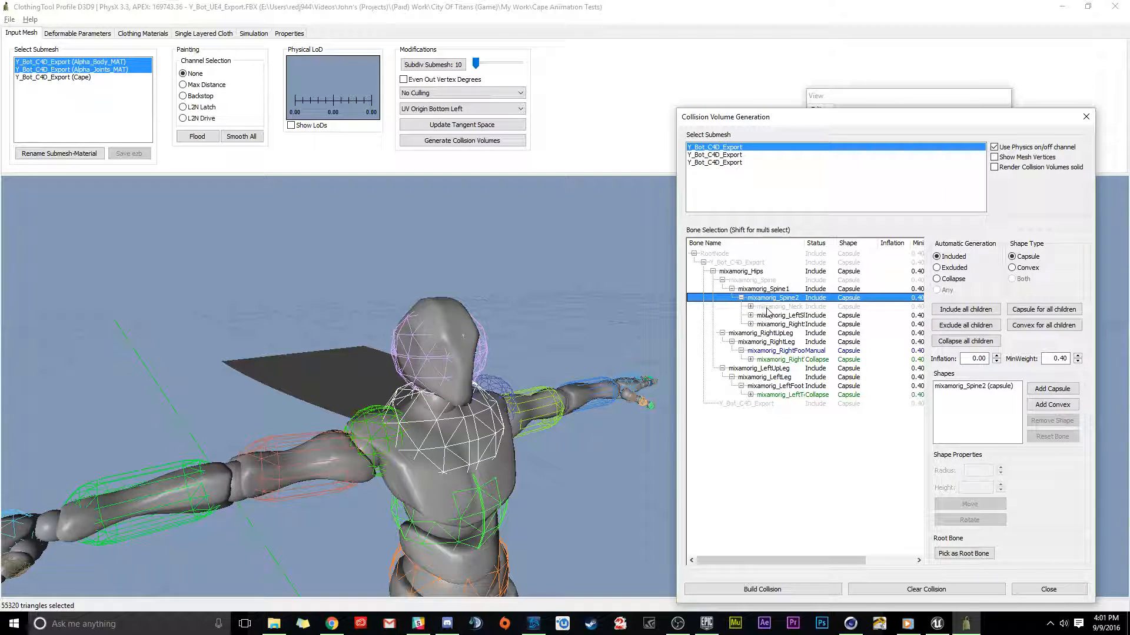
left_click(761, 307)
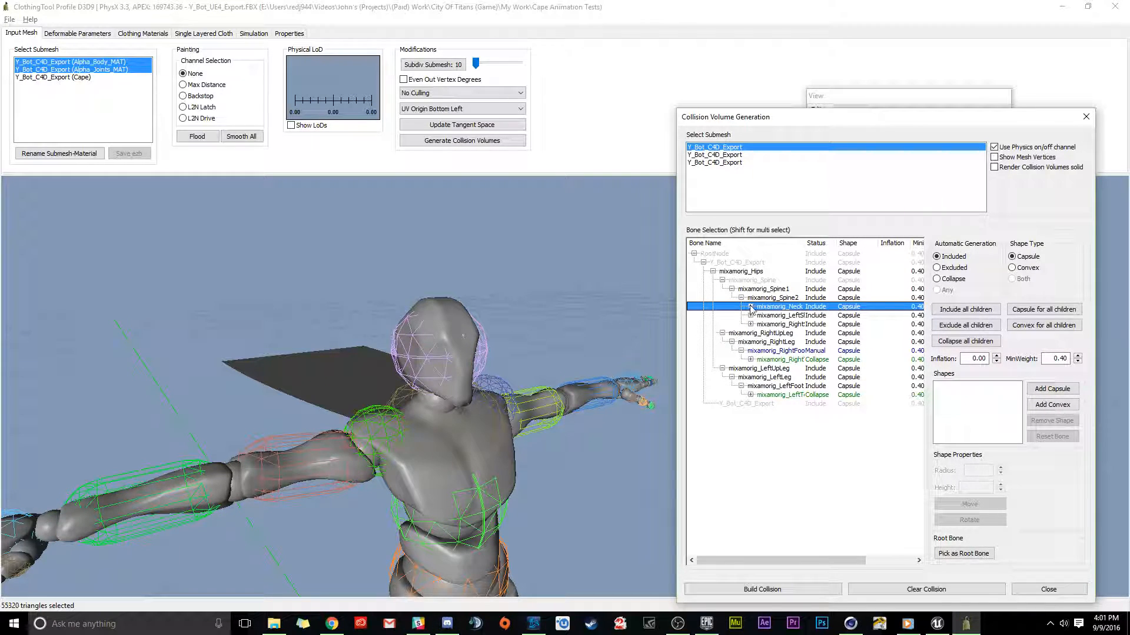
Select the capsule of the mixamorig_Head bone beneath the neck bone and enable moving it.
left_click(750, 307)
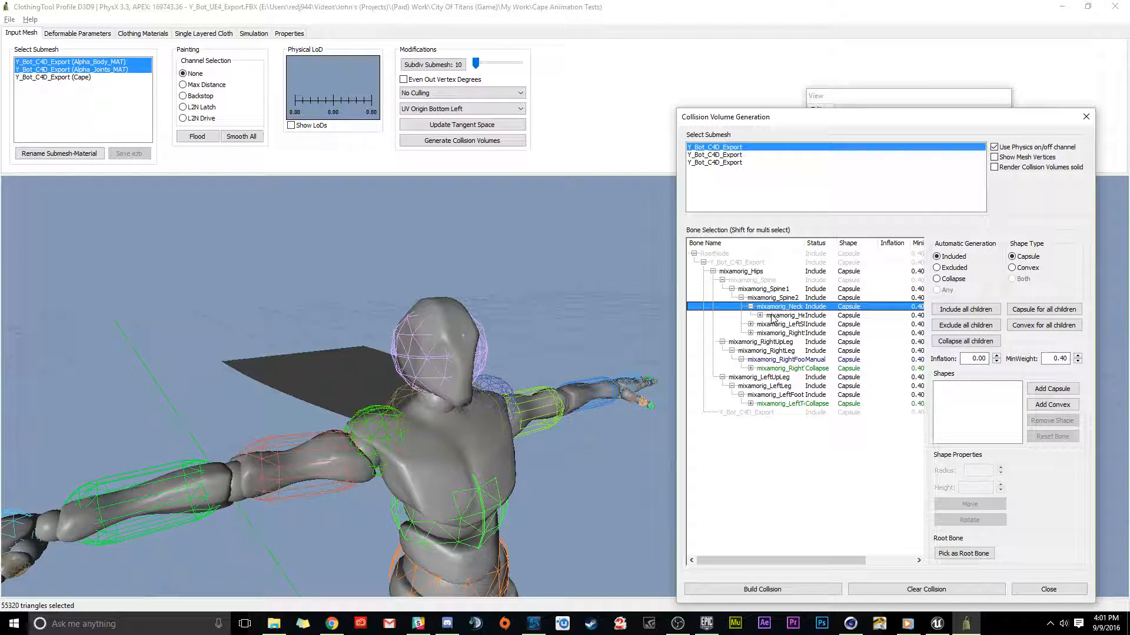
left_click(777, 317)
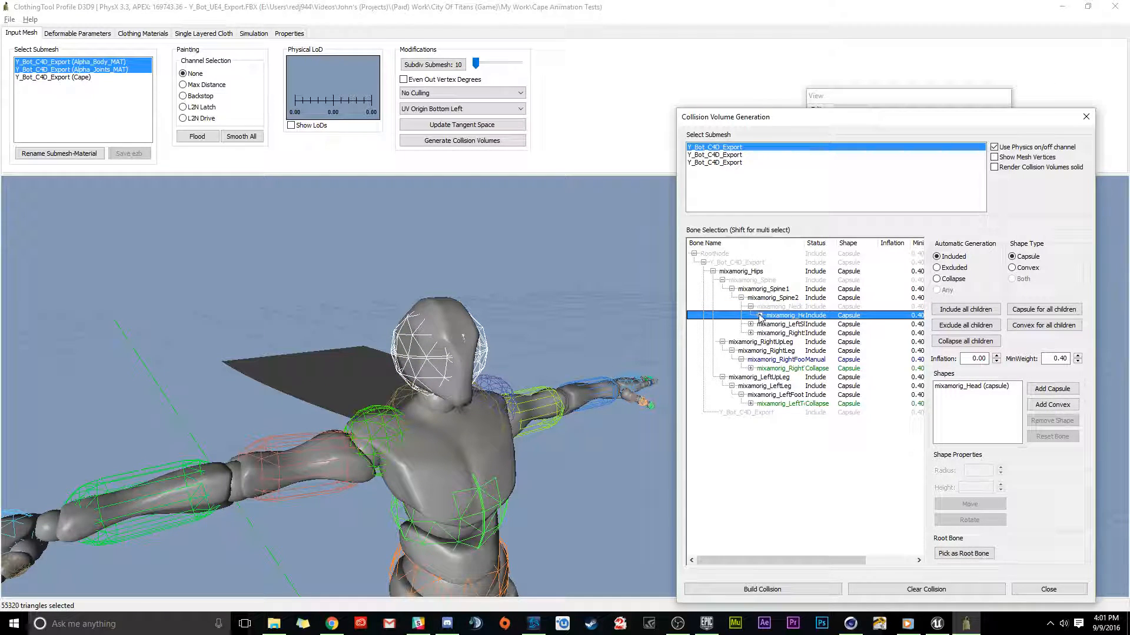
left_click(759, 315)
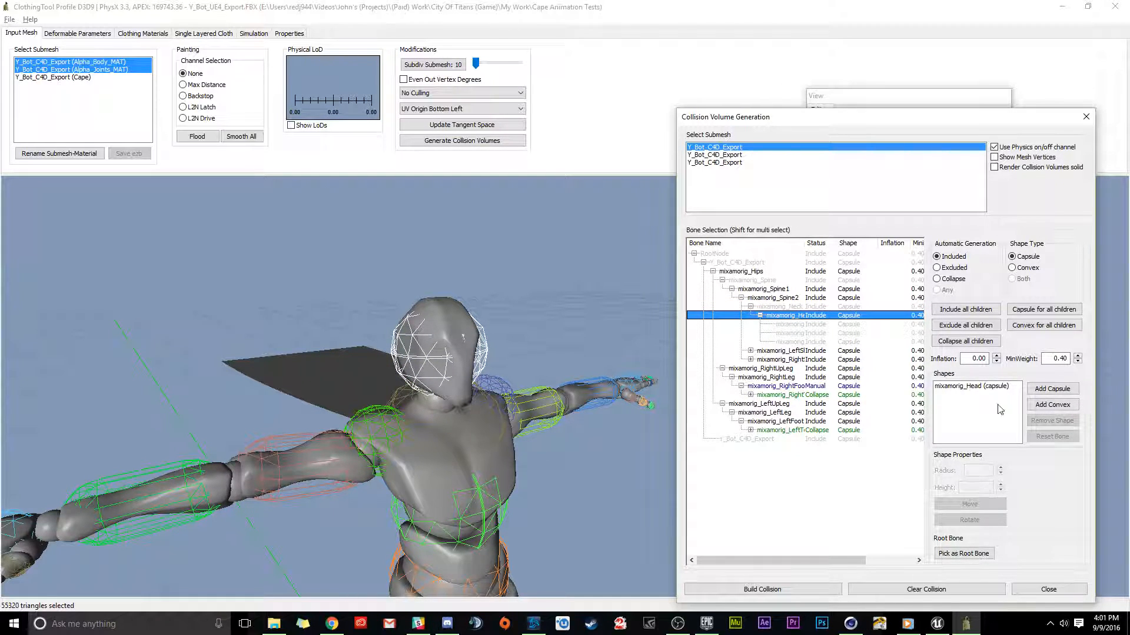
left_click(971, 386)
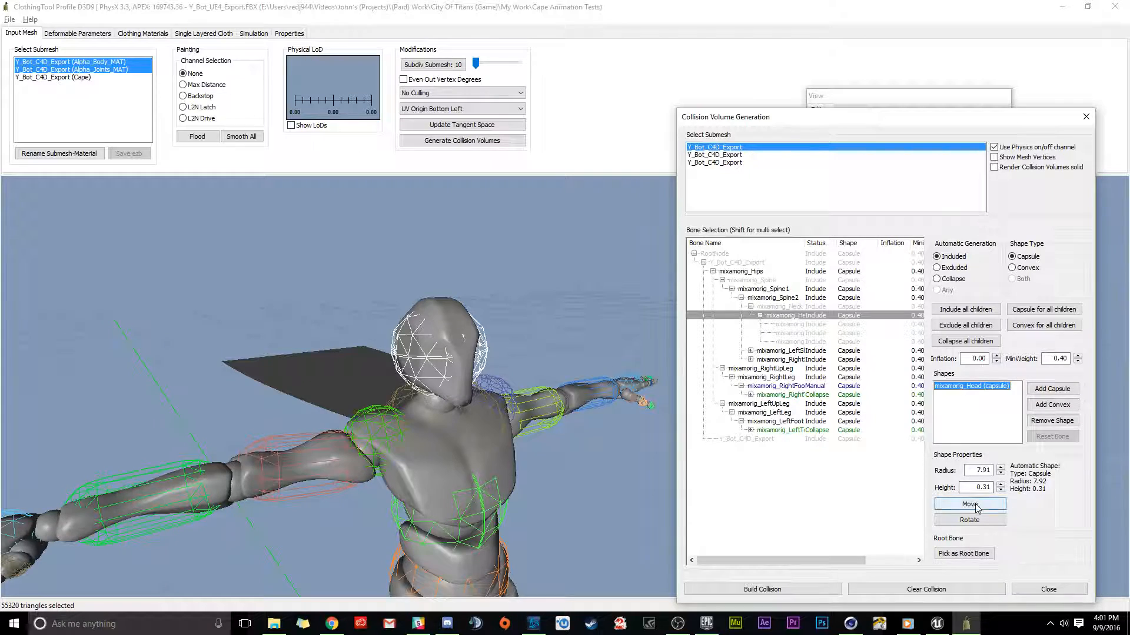
left_click(976, 509)
Display the graphical mesh as wireframe so the head can be compared with its capsule.
mouse_move(447, 365)
left_mouse_down("alt")
mouse_move(552, 390)
mouse_move(445, 365)
left_mouse_up("alt")
left_click_drag(915, 112, 921, 453)
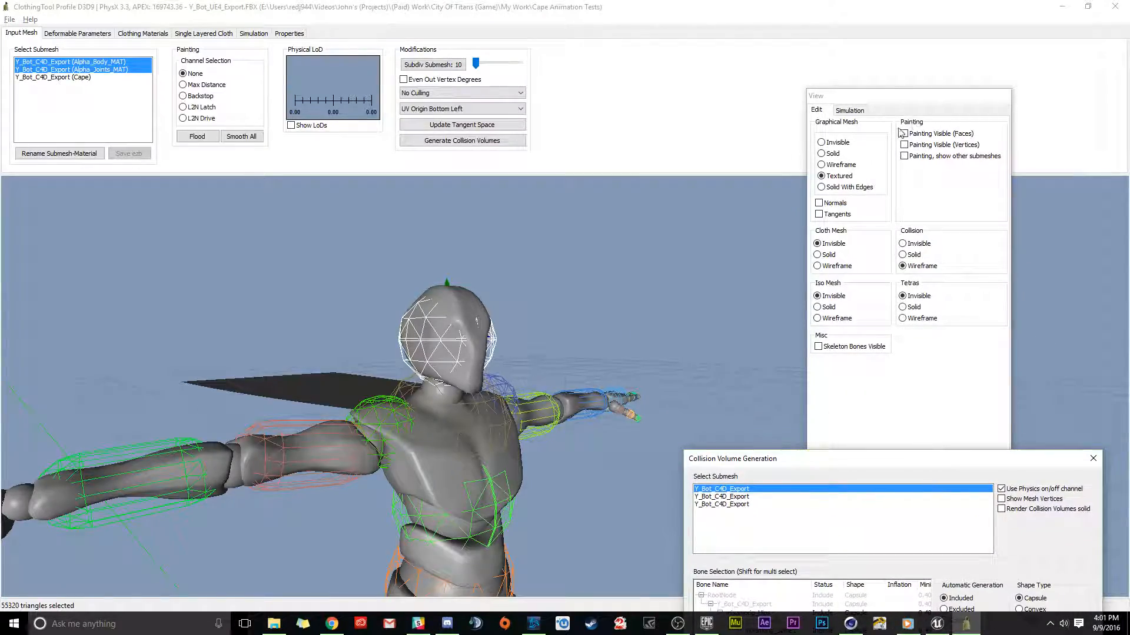
left_click(840, 165)
scroll(354, 400, "up", 5)
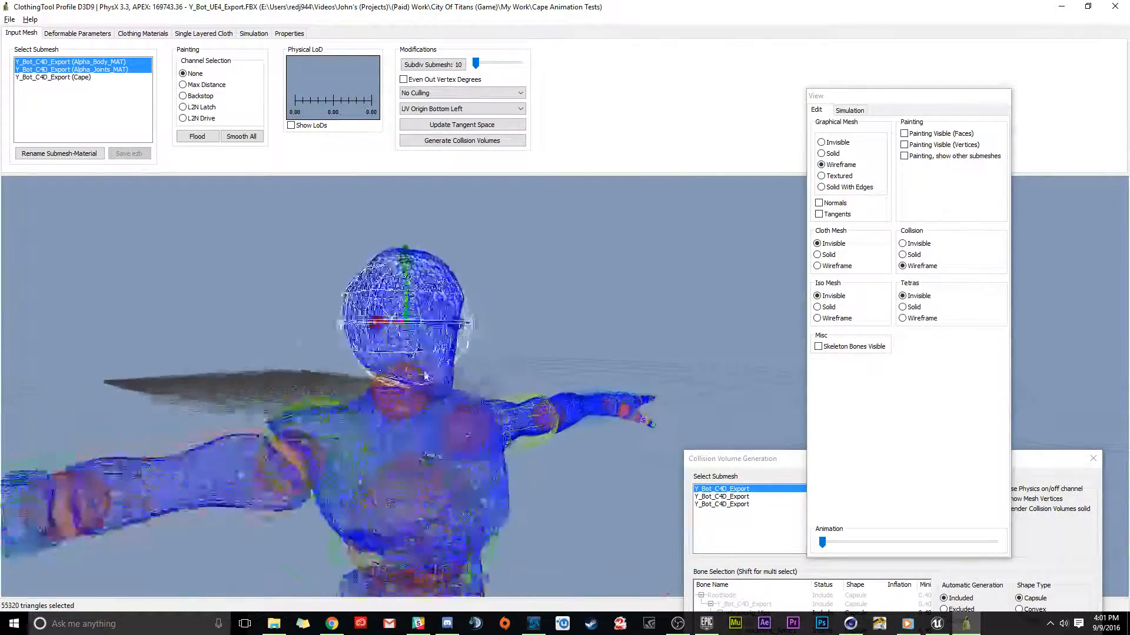
middle_click_drag(355, 399, 444, 458)
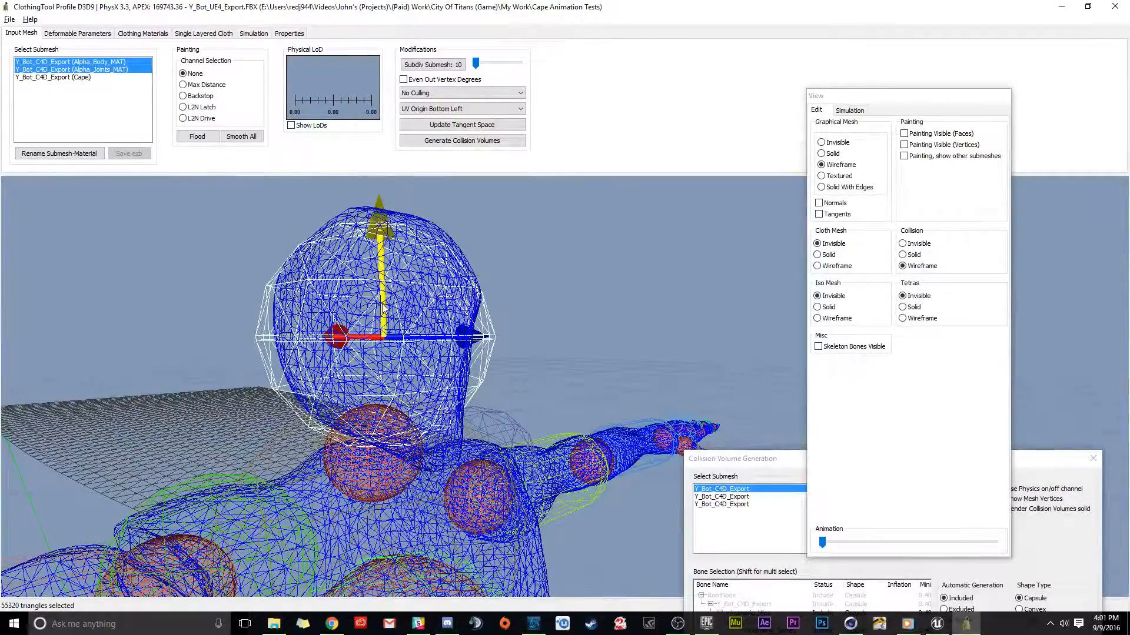
Raise the head capsule slightly and set its radius to 8 and height to 5.
left_click_drag(384, 304, 384, 298)
left_click_drag(777, 461, 737, 80)
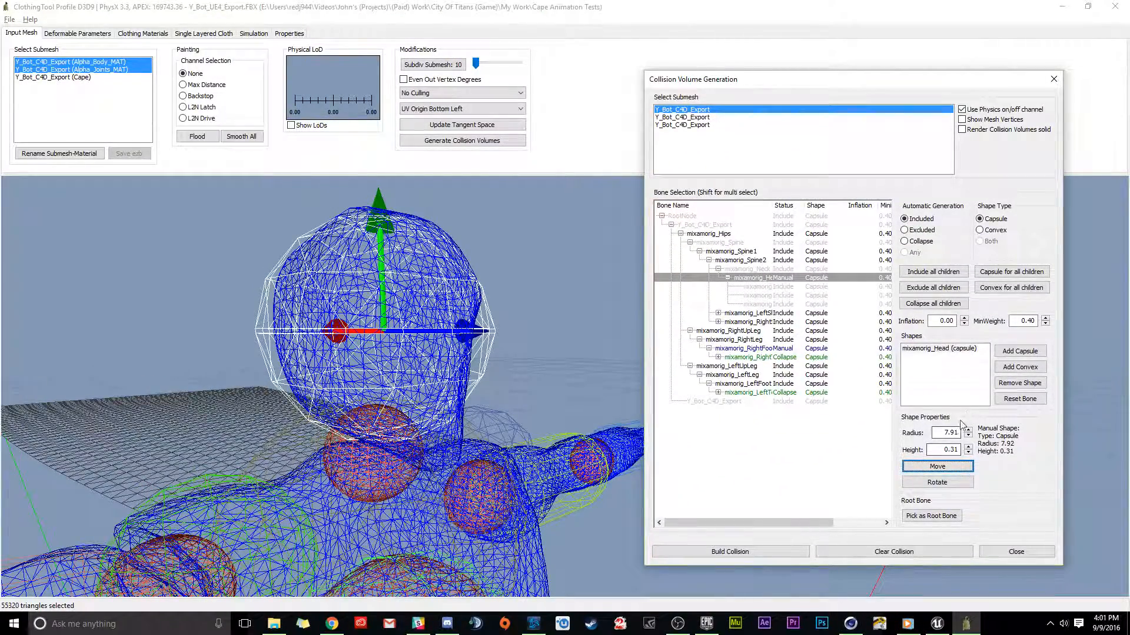
double_click(944, 434)
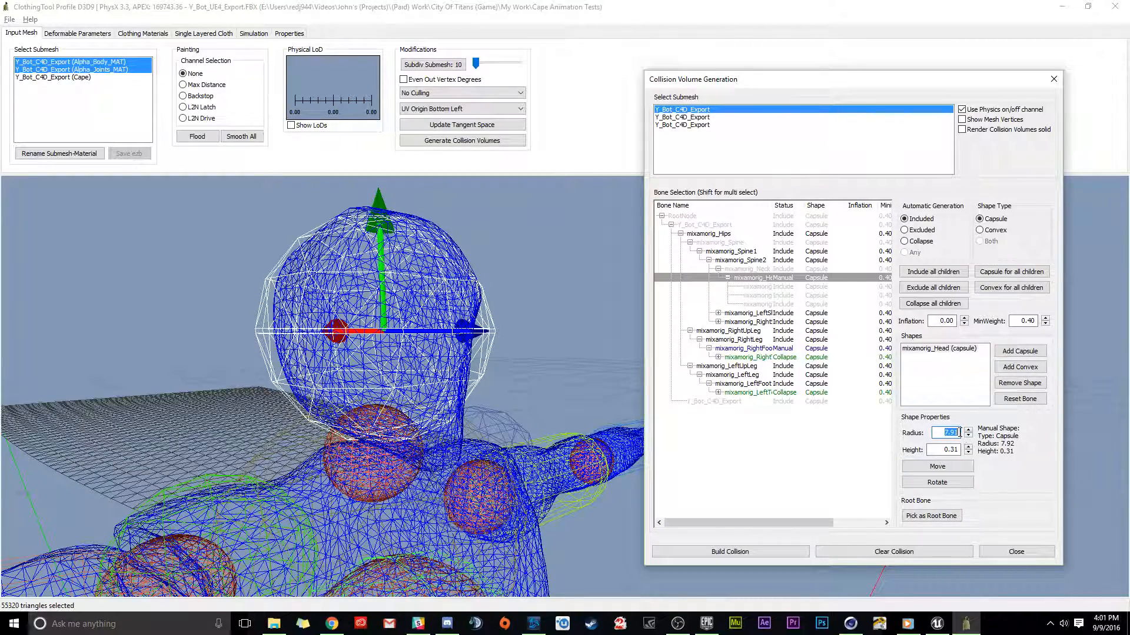
type("8")
double_click(951, 447)
type("5")
key("Tab")
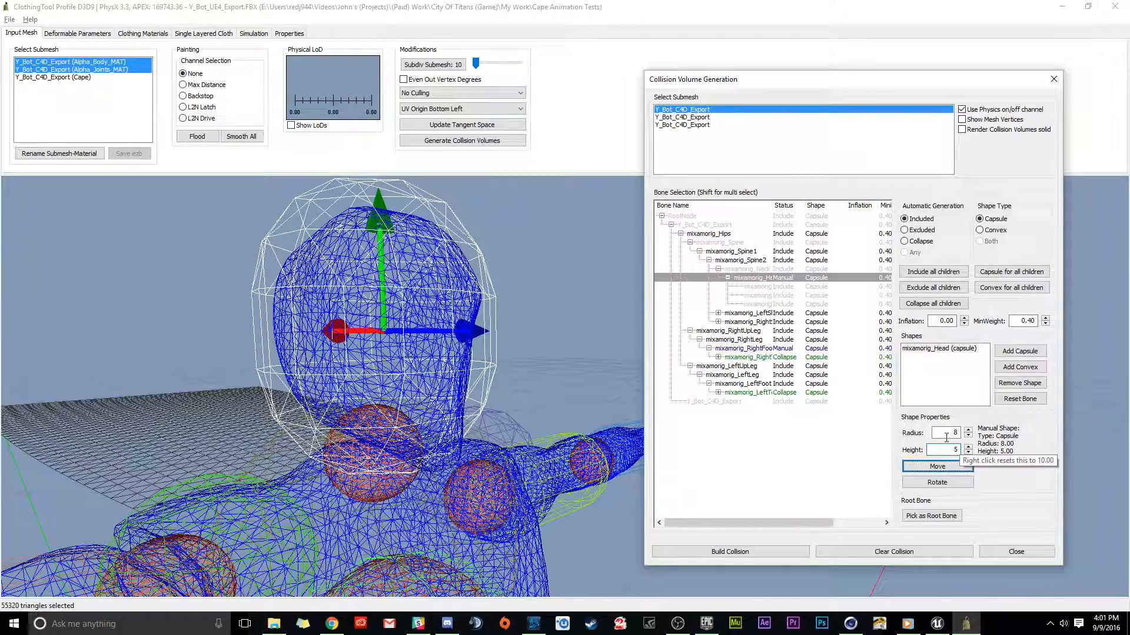
Try radius 7 and height 4 on the head capsule, settling on radius 8 and height 2.
left_click_drag(398, 453, 447, 444, "alt")
double_click(954, 433)
type("7")
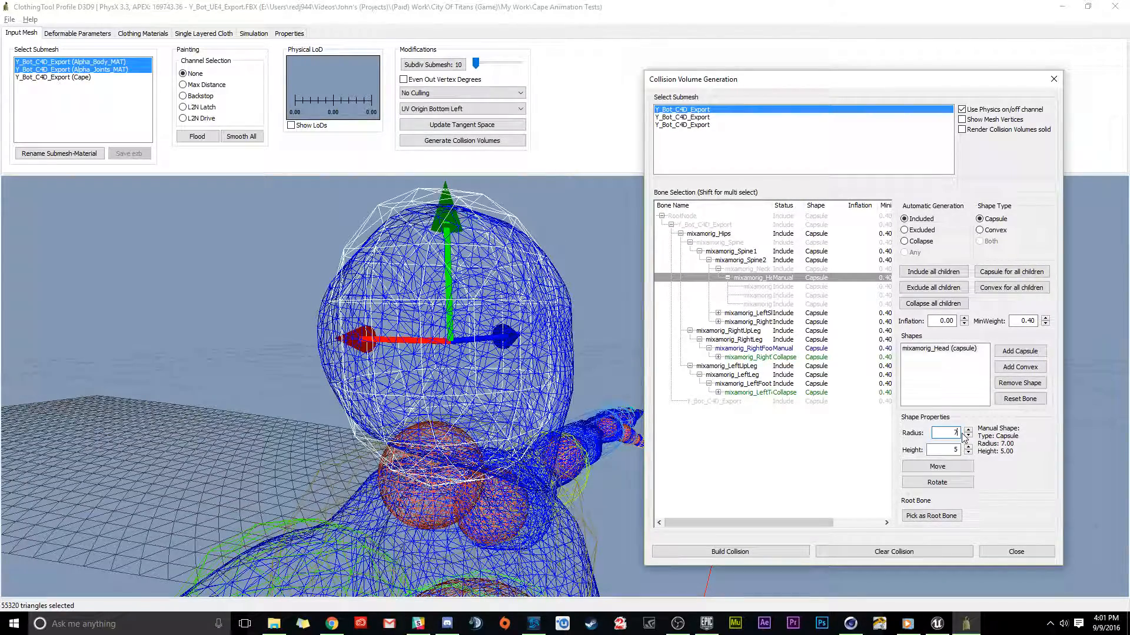
key("BackSpace")
type("8")
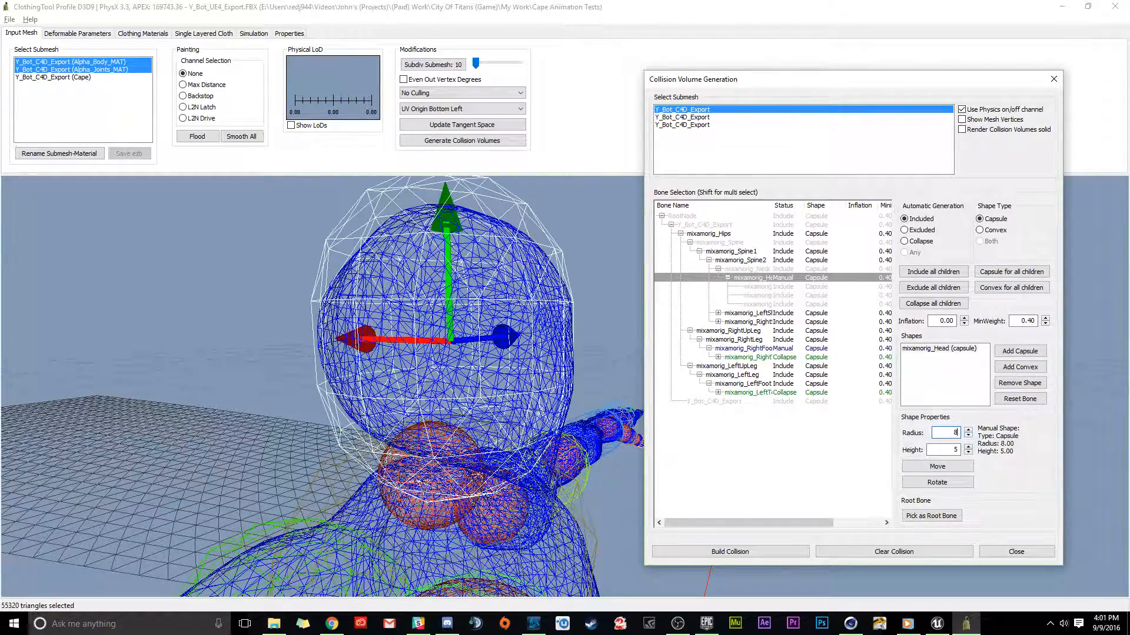
left_click(950, 450)
type("4")
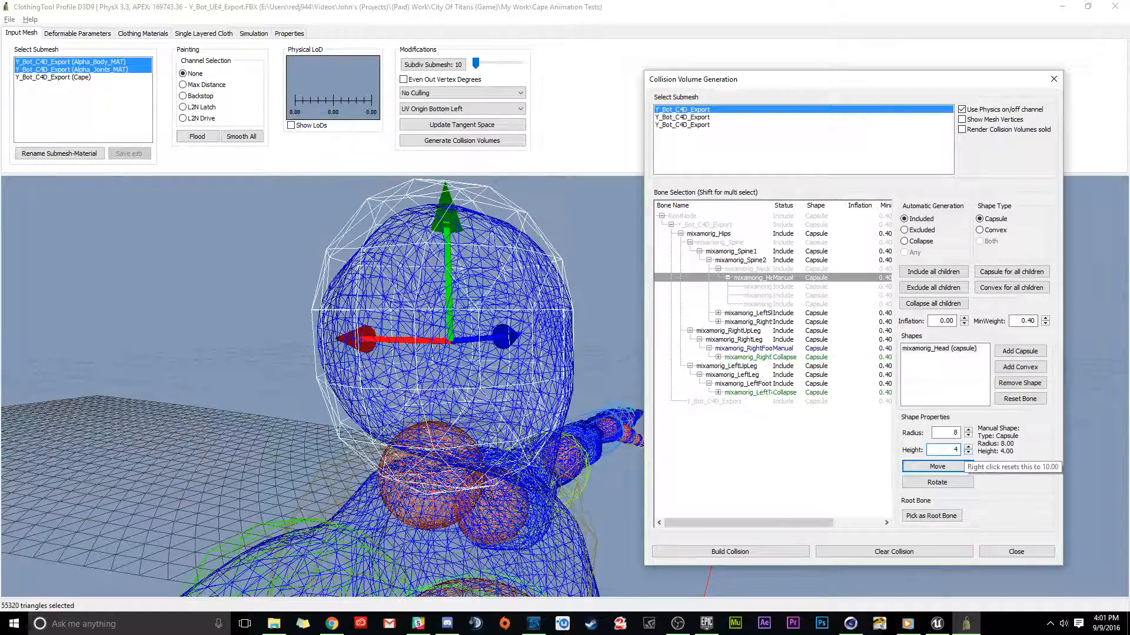
key("BackSpace")
type("2")
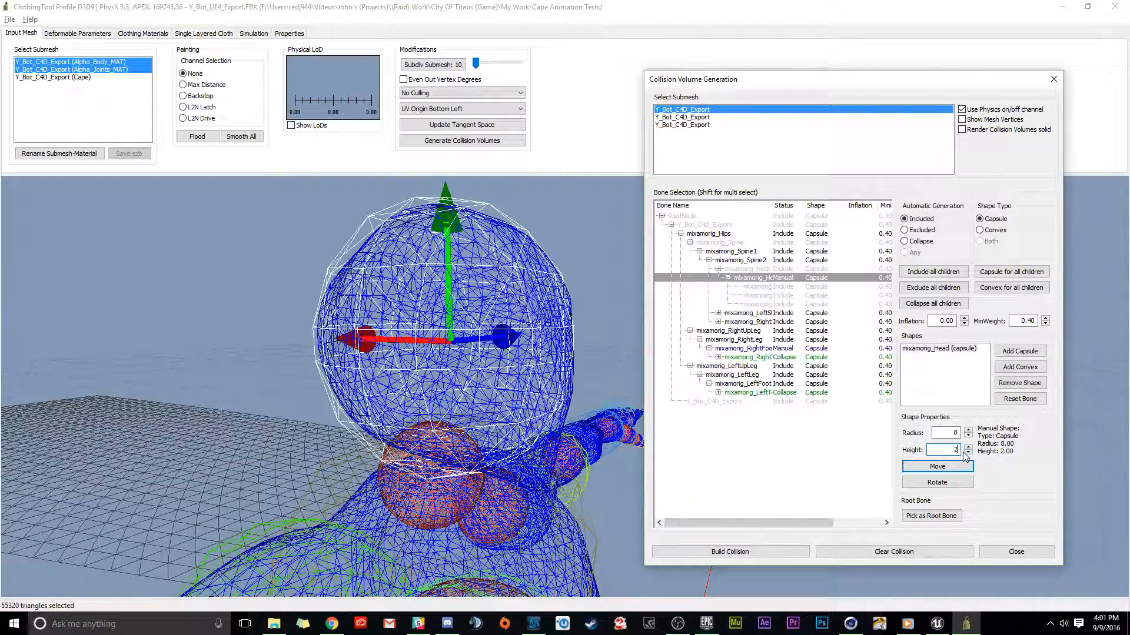
Nudge the head capsule along its vertical and red axes to fit it around the head mesh.
left_click_drag(453, 232, 450, 243)
left_click_drag(433, 491, 495, 497, "alt")
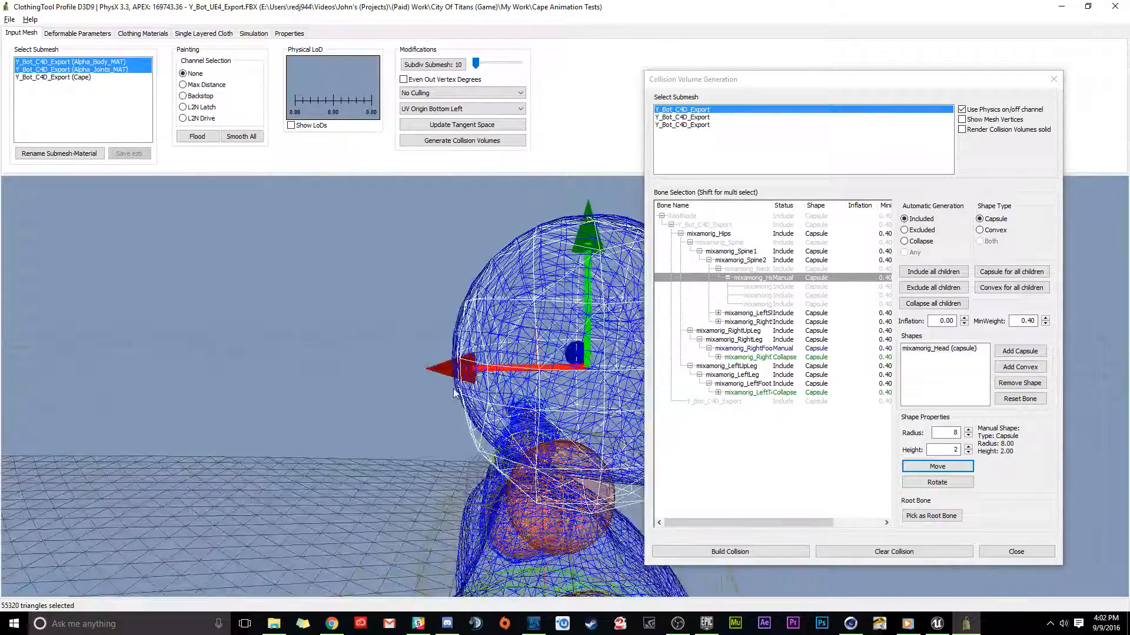
left_click_drag(474, 371, 470, 374)
left_click_drag(586, 276, 586, 272)
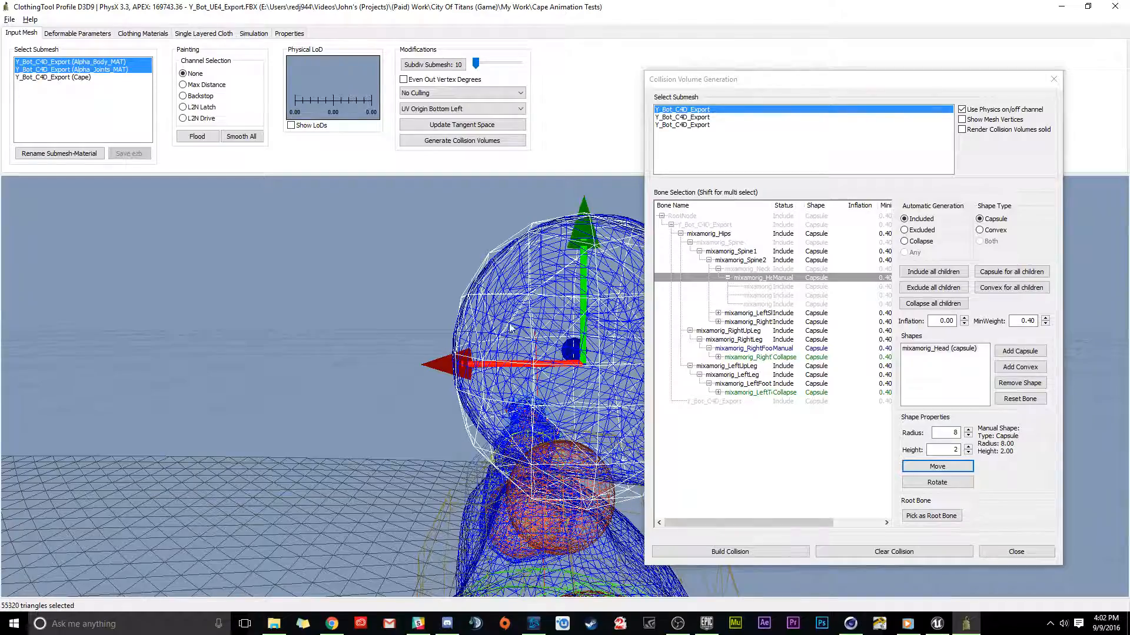
left_click_drag(496, 363, 491, 363)
Examine how the mixamorig_Spine2 and mixamorig_Spine1 collision shapes fit the chest and upper torso.
left_click_drag(562, 344, 435, 447, "alt")
left_click_drag(241, 445, 458, 427, "alt")
scroll(458, 427, "down", 4)
scroll(457, 427, "up", 3)
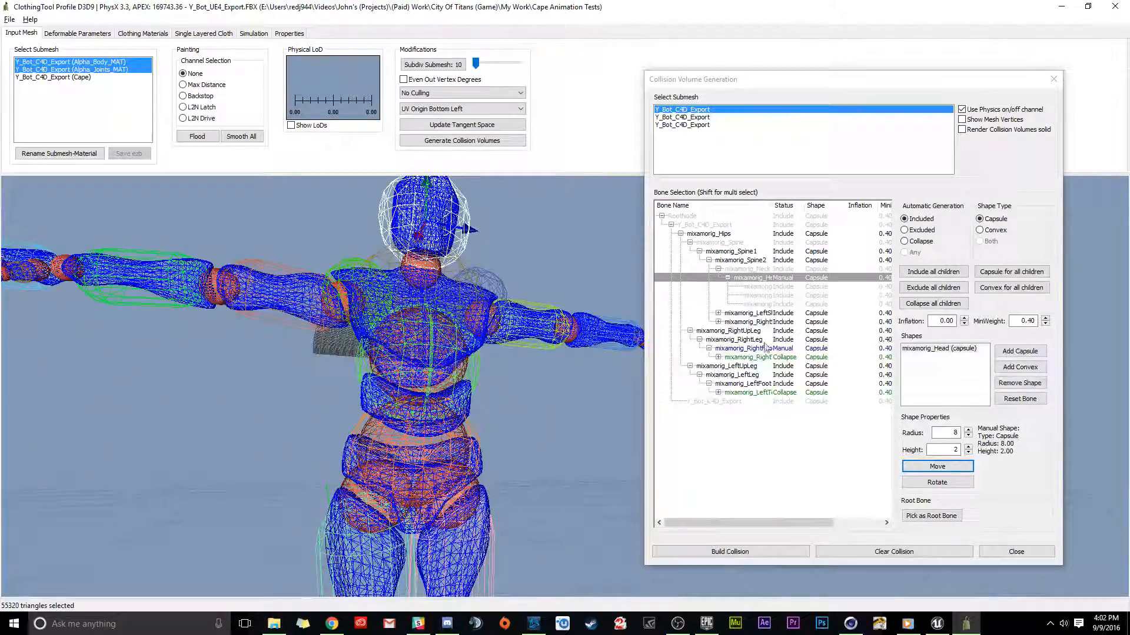
left_click(740, 260)
left_click_drag(441, 312, 518, 324, "alt")
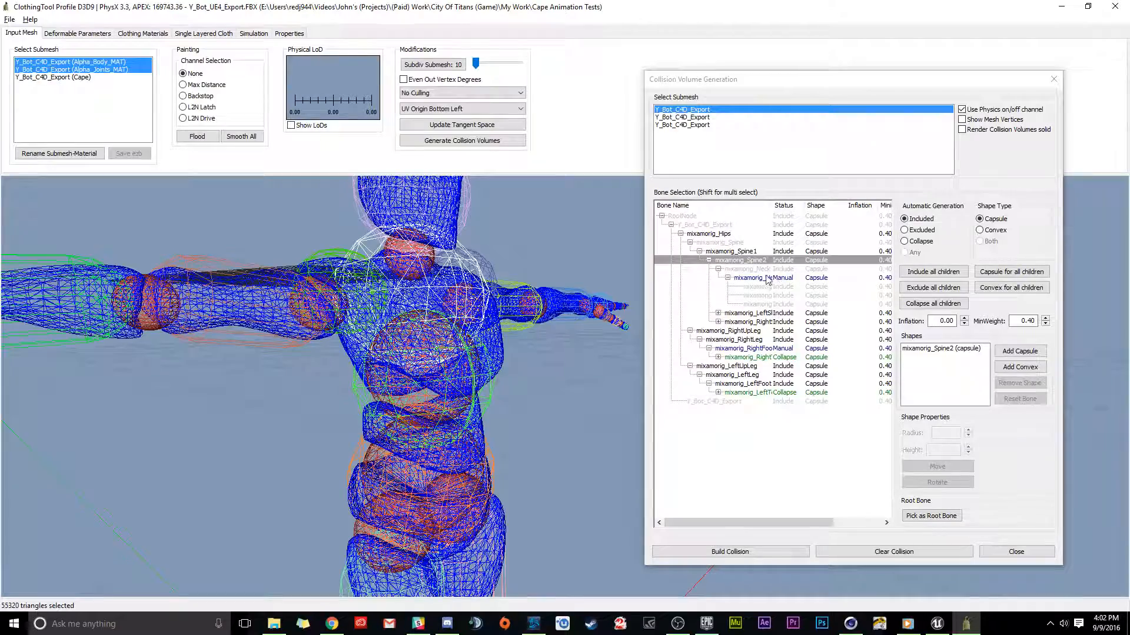
left_click(732, 251)
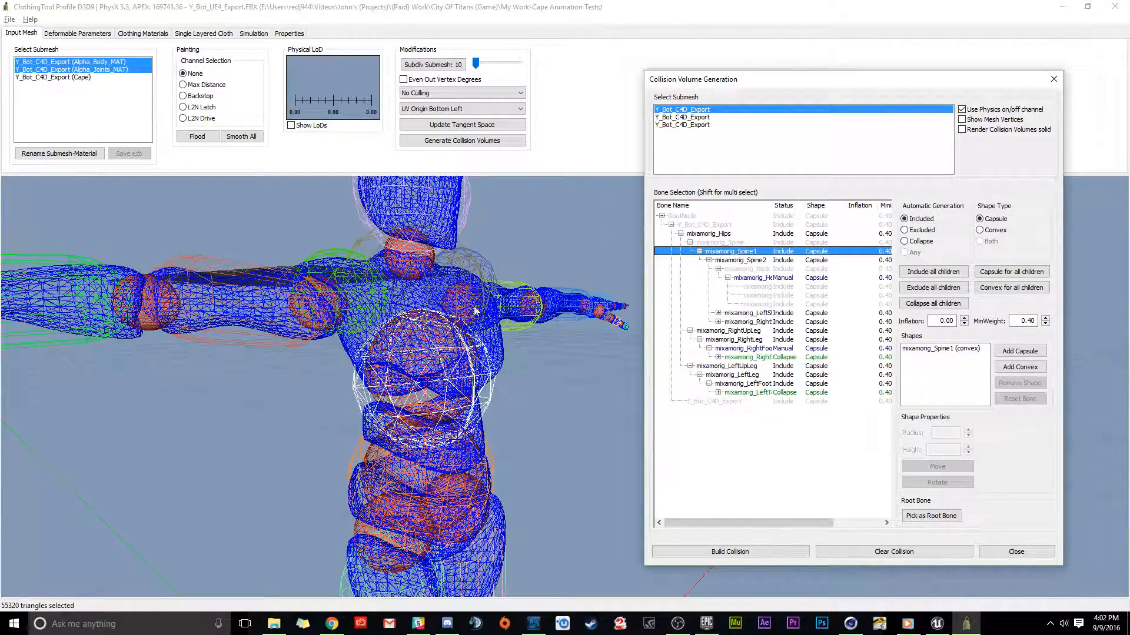
left_click_drag(481, 411, 484, 342, "alt")
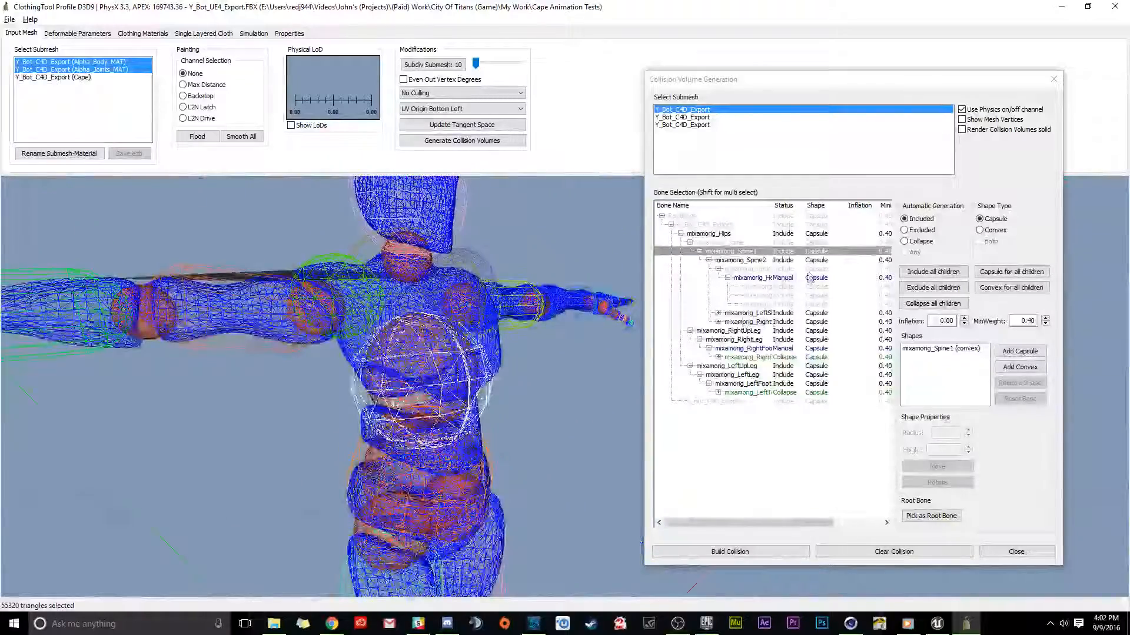
Try radius 12 and height 5 on the mixamorig_Spine2 capsule, settling on radius 10 and height 10.
left_click(736, 262)
right_click_drag(436, 313, 541, 335, "alt")
left_click(937, 352)
double_click(943, 434)
type("12")
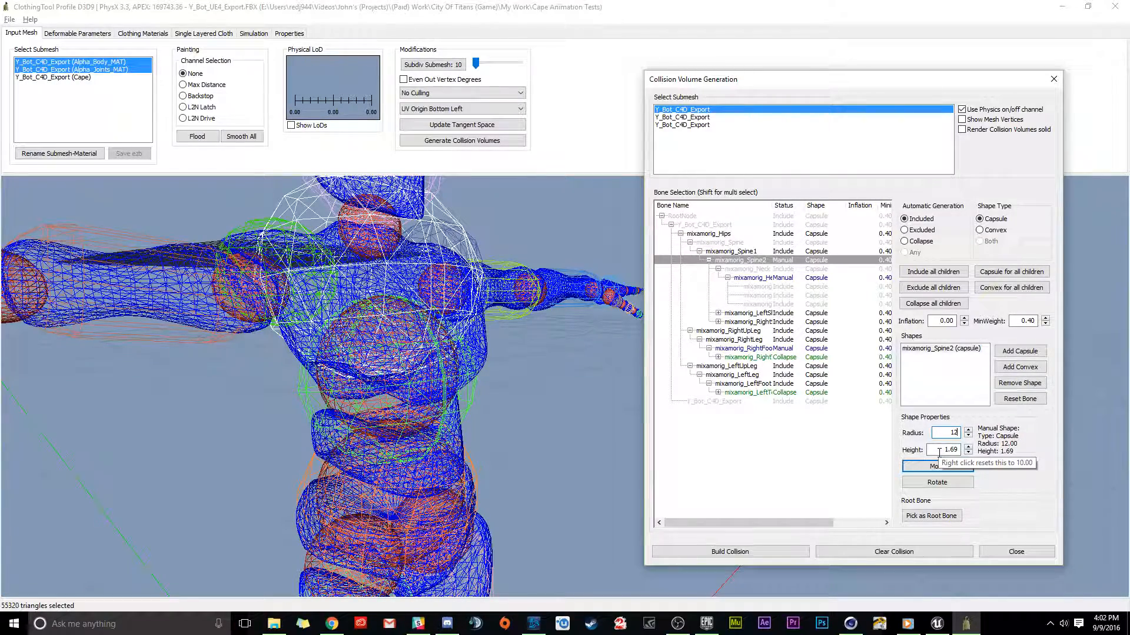
left_click_drag(945, 433, 963, 432)
type("10")
double_click(943, 450)
type("5")
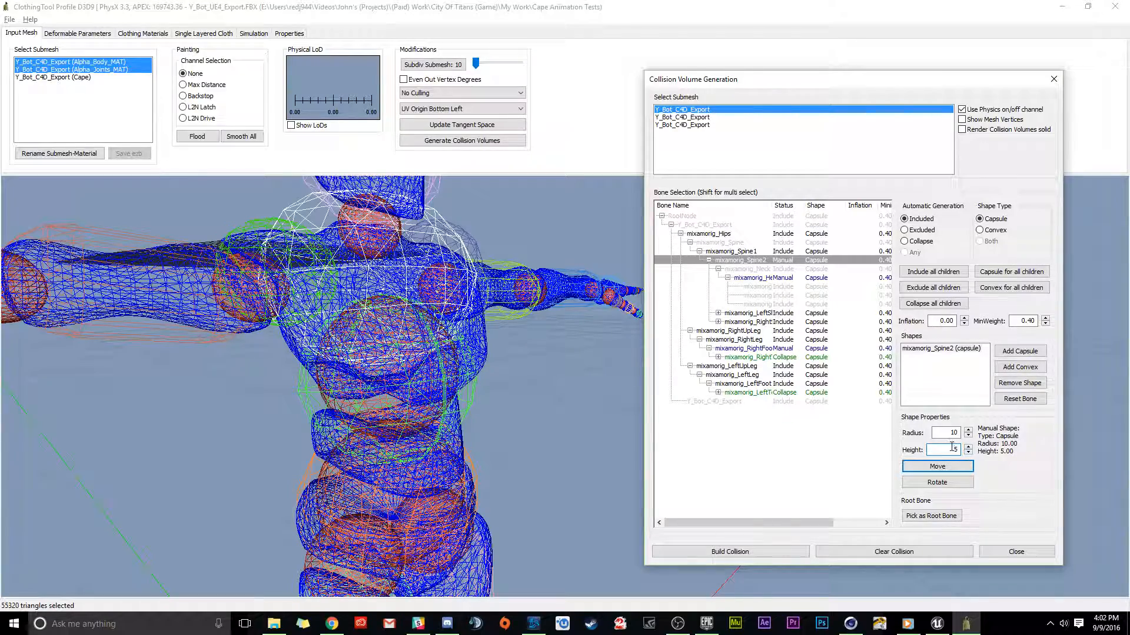
type("10")
Rotate the mixamorig_Spine2 capsule and move it down into the chest.
left_click(937, 483)
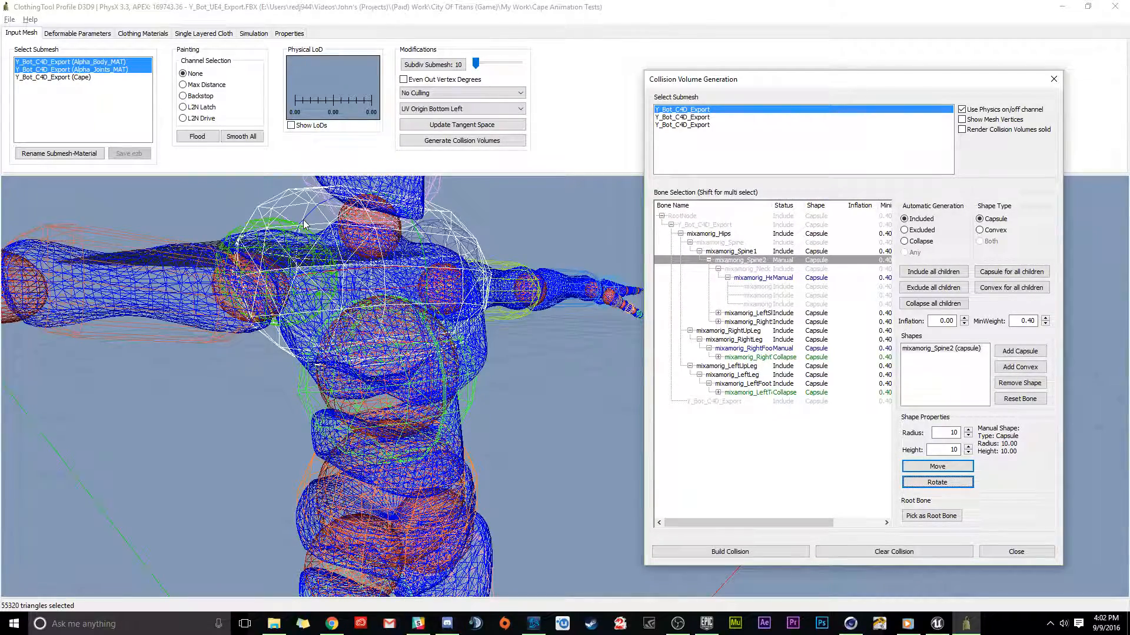
left_click_drag(304, 223, 419, 294)
middle_click_drag(419, 294, 419, 404, "alt")
left_click_drag(419, 408, 253, 424, "alt")
middle_click_drag(583, 400, 430, 426, "alt")
right_click_drag(430, 426, 388, 435, "alt")
middle_click_drag(388, 435, 404, 406, "alt")
left_click_drag(405, 406, 559, 412, "alt")
middle_click_drag(559, 412, 480, 360, "alt")
left_click(937, 468)
left_click_drag(537, 376, 537, 414)
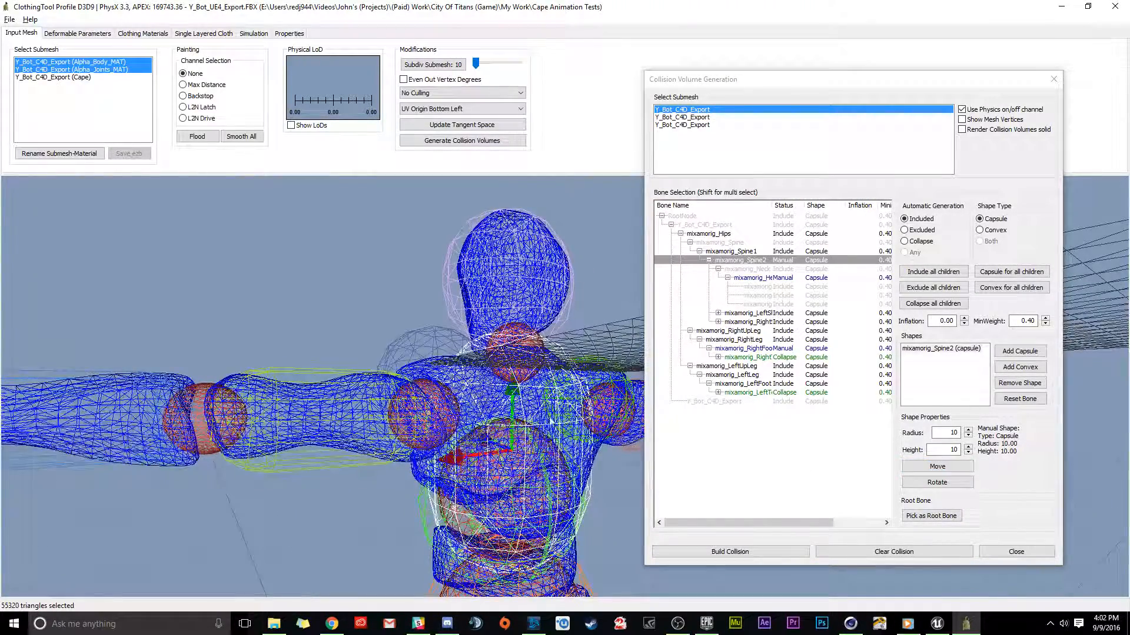
Display the graphical mesh as solid and examine how the mixamorig_Spine2 capsule fits around the chest and shoulders.
right_click_drag(496, 396, 453, 470, "alt")
left_click_drag(453, 471, 305, 361, "alt")
middle_click_drag(305, 360, 450, 372, "alt")
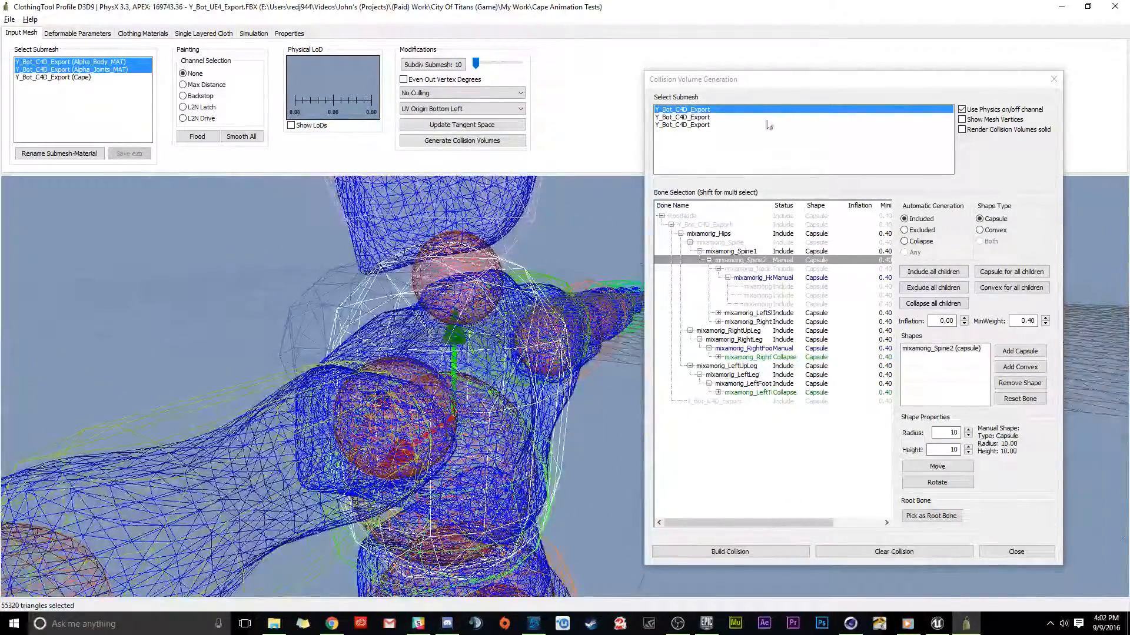
mouse_move(824, 86)
left_mouse_down()
mouse_move(809, 341)
mouse_move(759, 278)
mouse_move(825, 98)
left_mouse_up()
left_click(842, 155)
left_click_drag(525, 393, 539, 342, "alt")
middle_click_drag(482, 489, 494, 341, "alt")
mouse_move(494, 341)
left_mouse_down("alt")
mouse_move(366, 361)
mouse_move(477, 383)
mouse_move(480, 334)
left_mouse_up("alt")
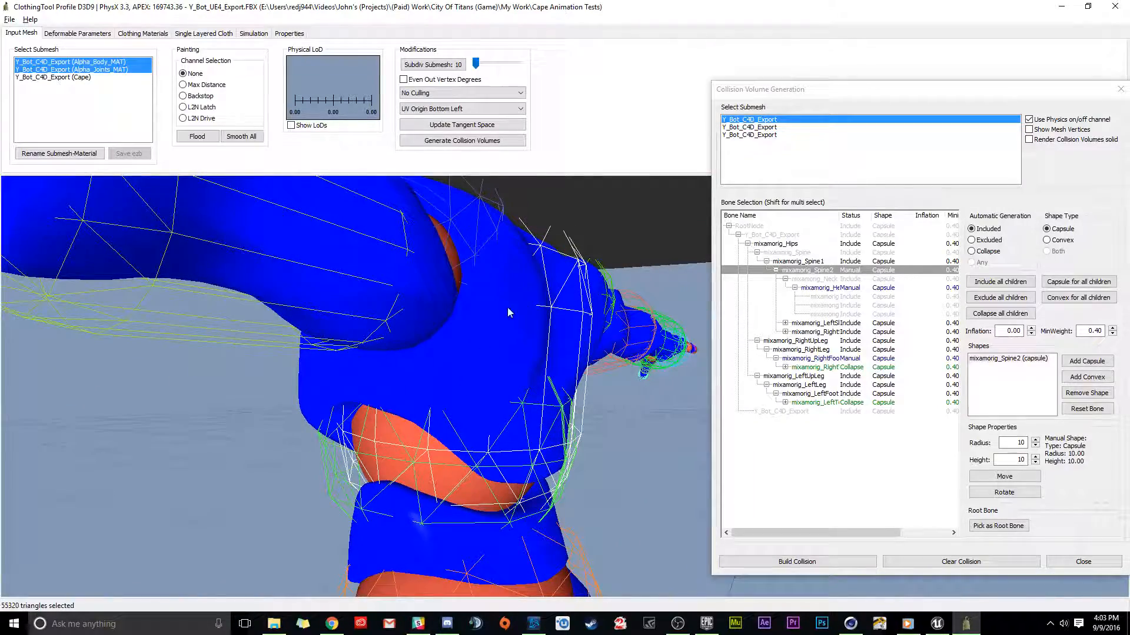
left_click_drag(514, 262, 619, 349, "alt")
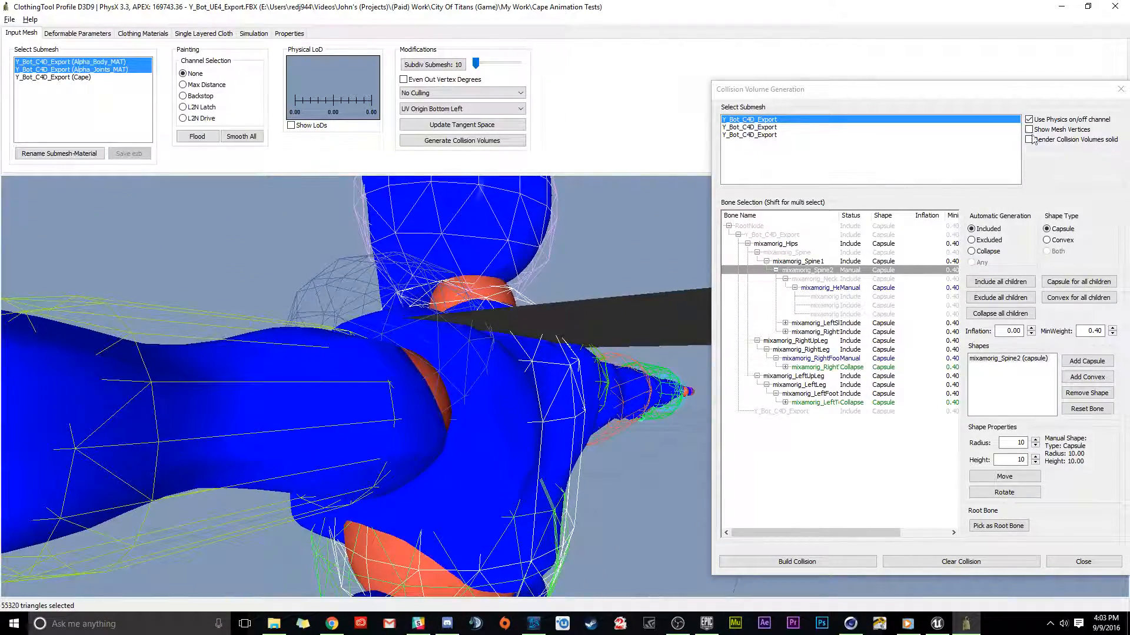
Return the graphical mesh display to wireframe and nudge the mixamorig_Spine2 capsule within the chest.
left_click_drag(973, 99, 879, 292)
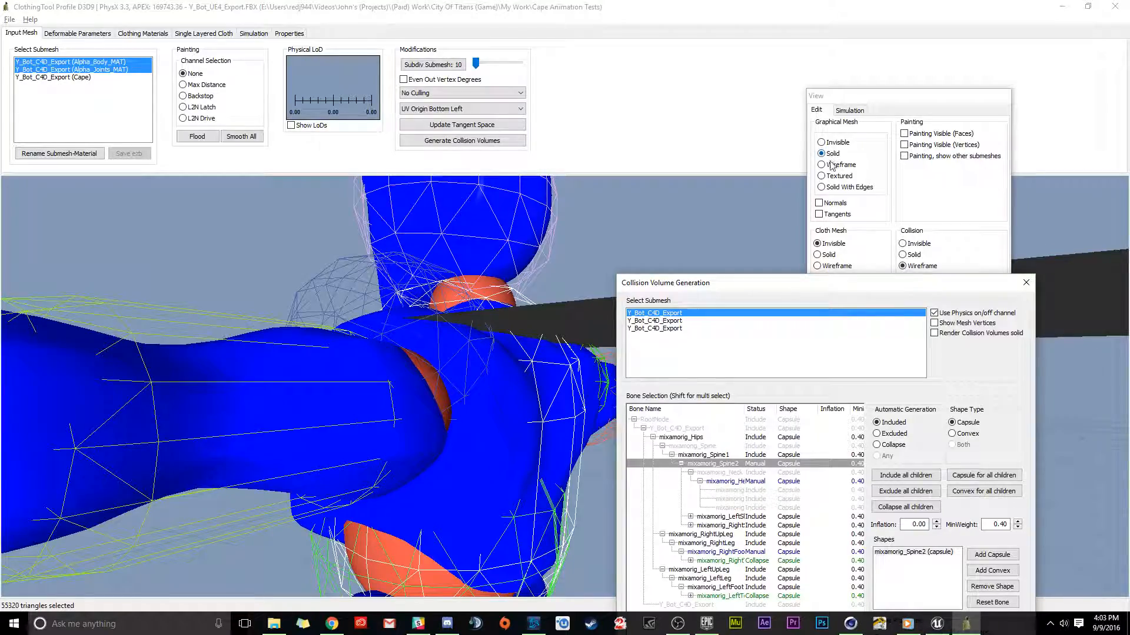
left_click(830, 164)
left_click_drag(756, 283, 931, 209)
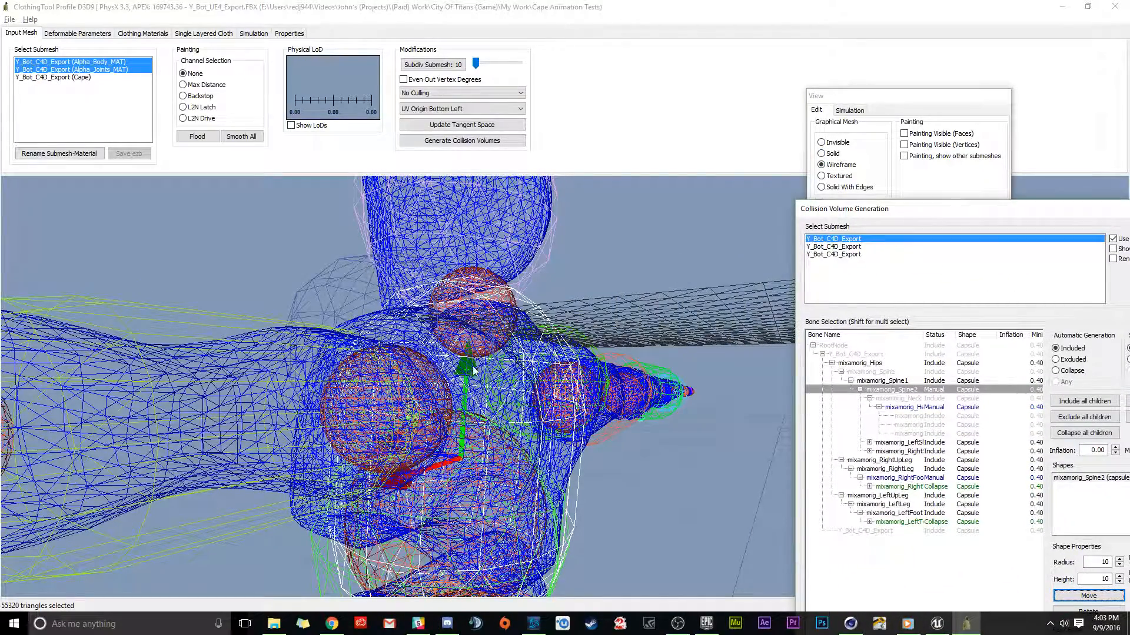
left_click_drag(417, 455, 423, 457)
left_click_drag(475, 384, 582, 353)
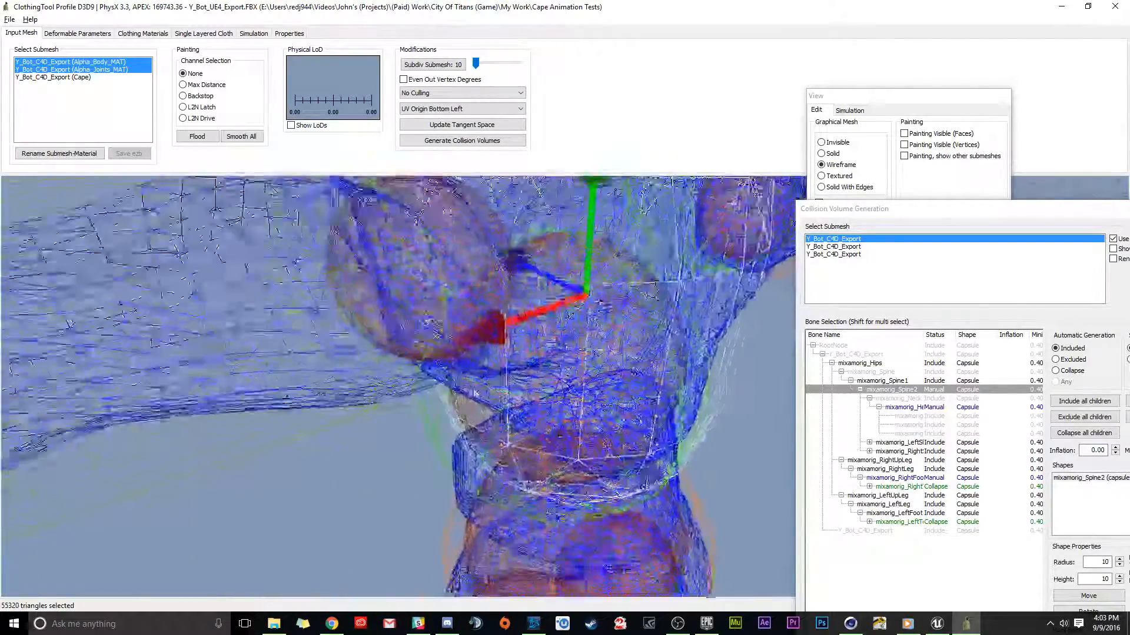
Examine how the collision shapes fit the left arm, hand and fingers.
right_click_drag(583, 353, 774, 135, "alt")
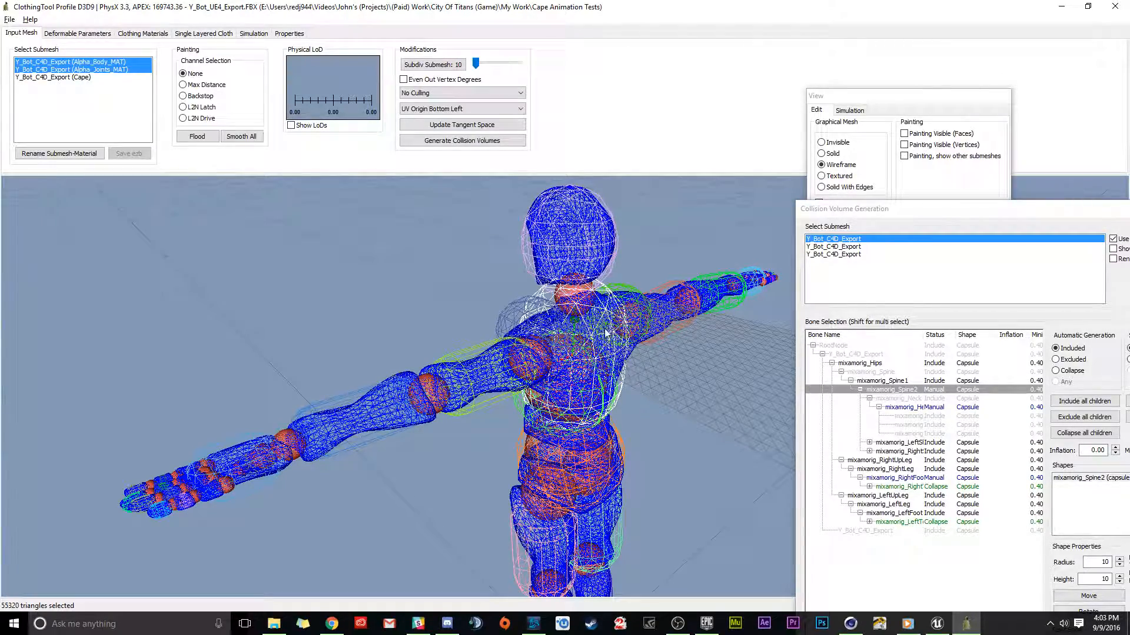
middle_click_drag(208, 476, 517, 287, "alt")
right_click_drag(517, 287, 364, 396, "alt")
left_click_drag(365, 395, 475, 399, "alt")
right_click_drag(382, 404, 494, 338, "alt")
left_click_drag(494, 338, 396, 428, "alt")
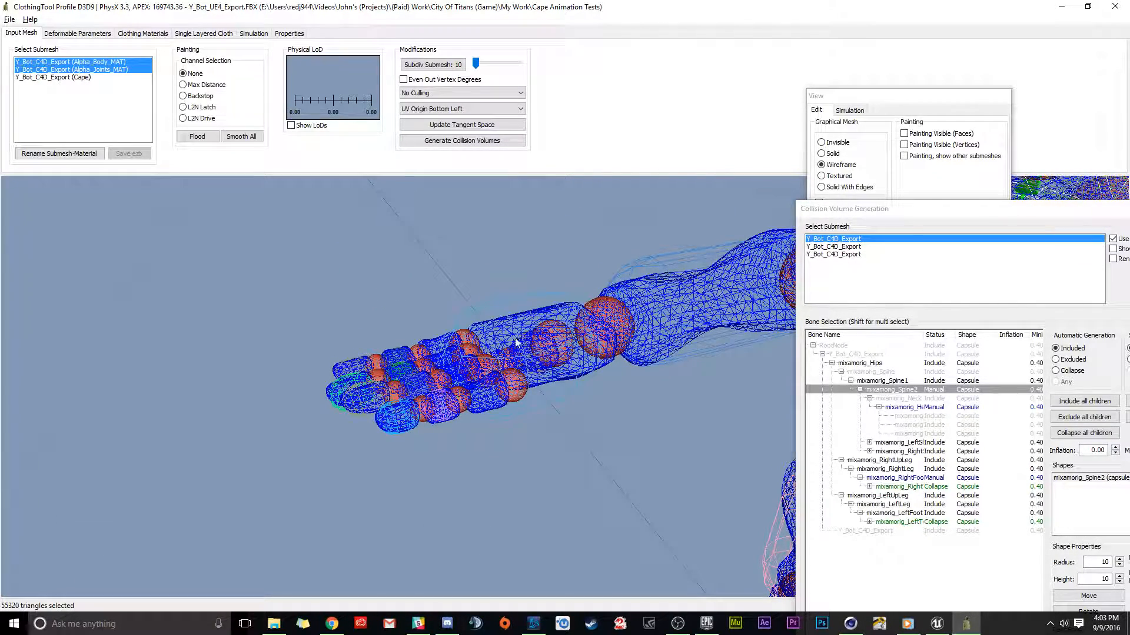
left_click_drag(675, 323, 647, 312, "alt")
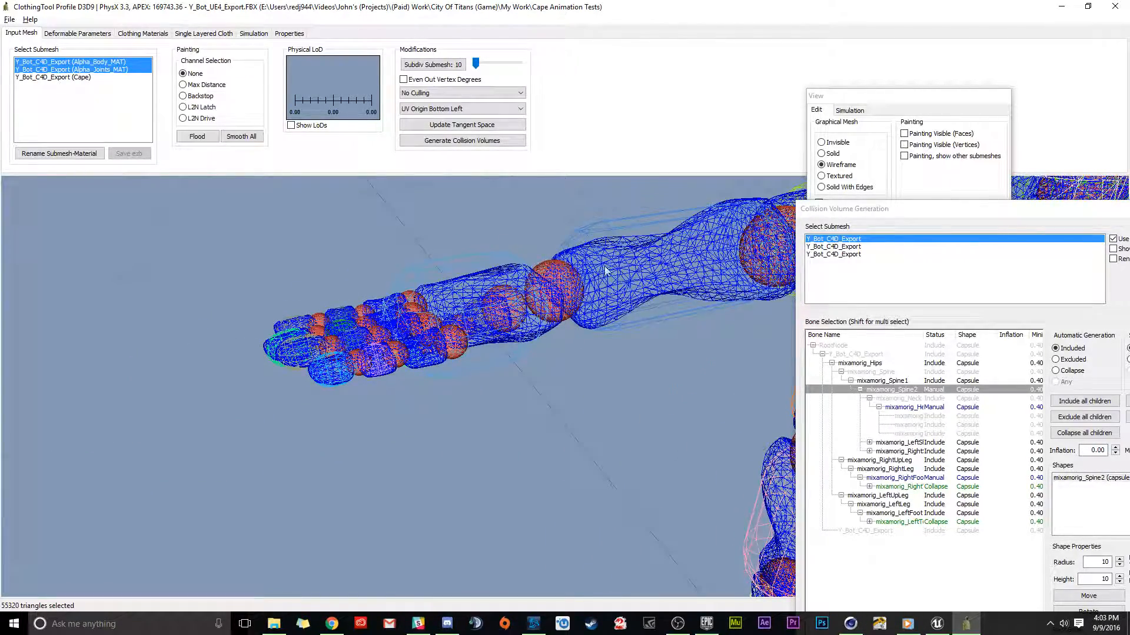
middle_click_drag(737, 291, 382, 321, "alt")
left_click_drag(382, 320, 500, 365, "alt")
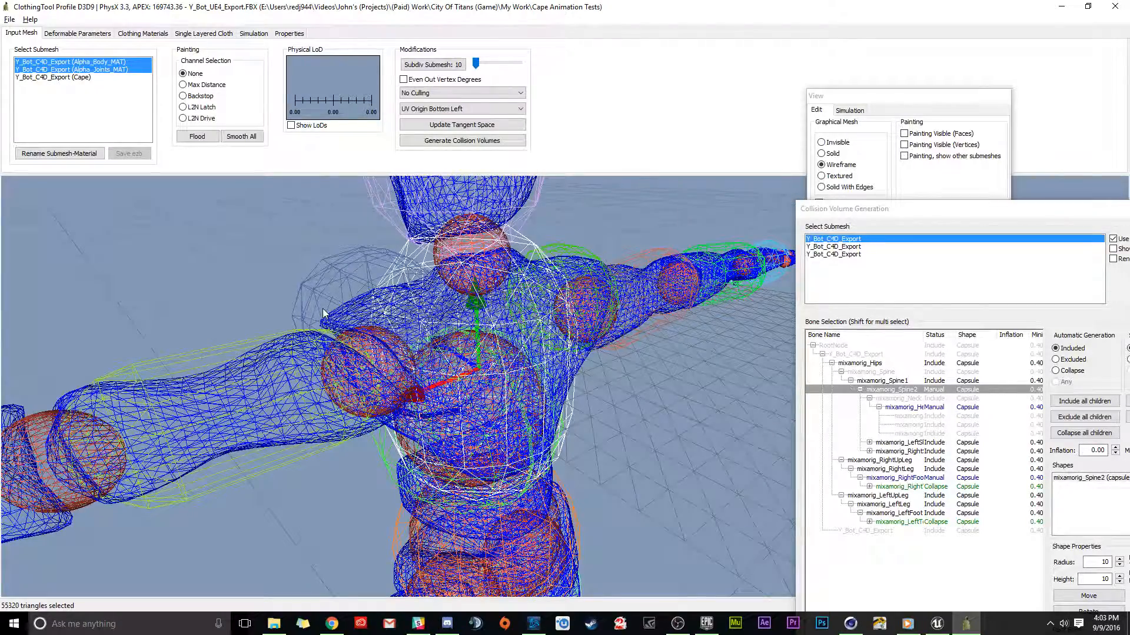
left_click_drag(517, 526, 721, 305, "alt")
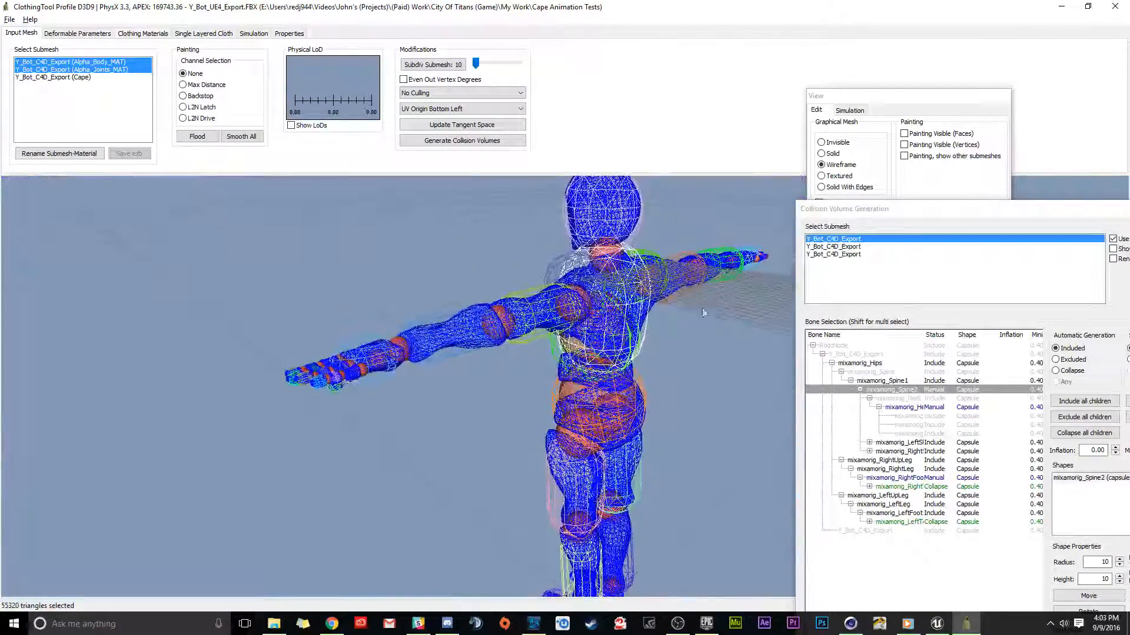
middle_click_drag(358, 382, 505, 341, "alt")
scroll(421, 376, "up", 3)
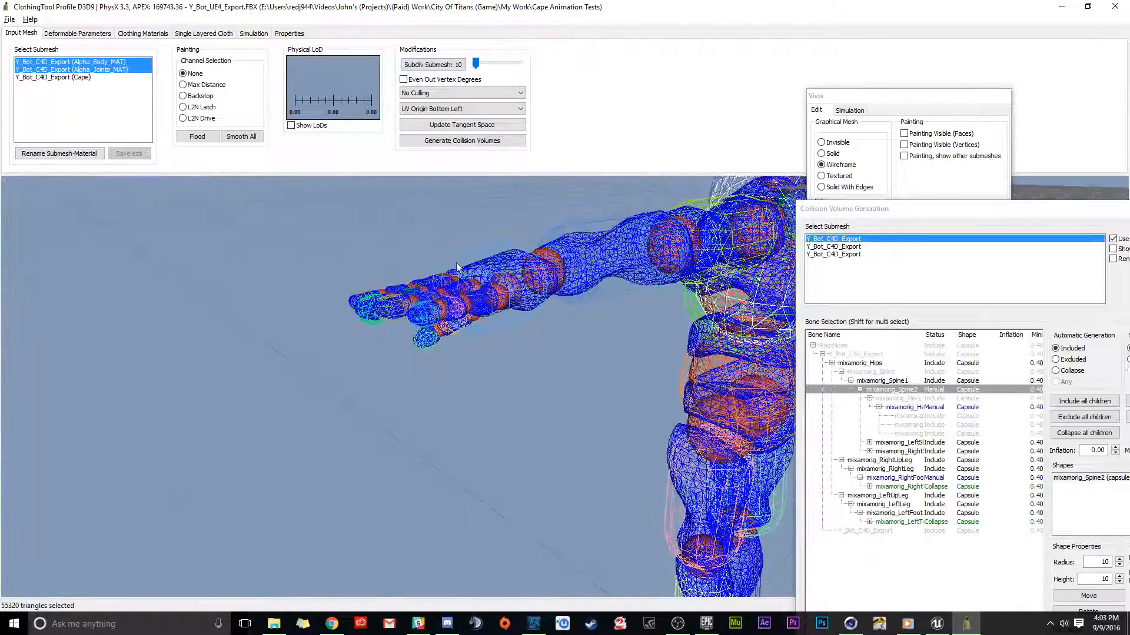
middle_click_drag(456, 265, 482, 300, "alt")
scroll(482, 300, "up", 3)
middle_click_drag(414, 371, 457, 363, "alt")
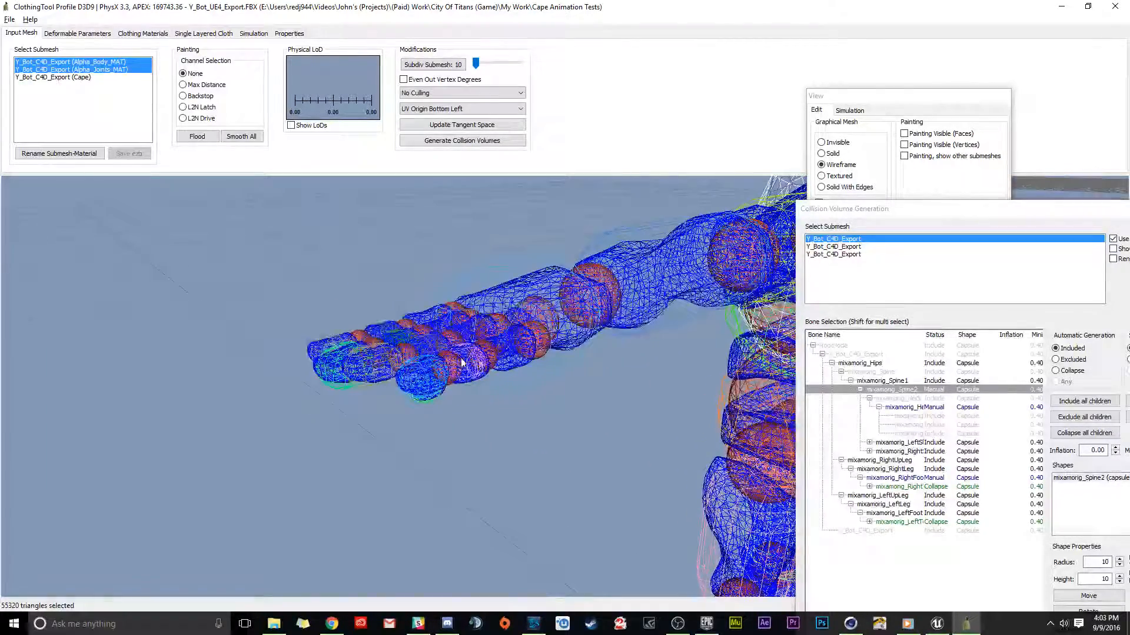
Compare the collision shapes of the mixamorig_Spine1, mixamorig_Spine2 and mixamorig_LeftShoulder bones on the body.
left_click(911, 408)
left_click(903, 452)
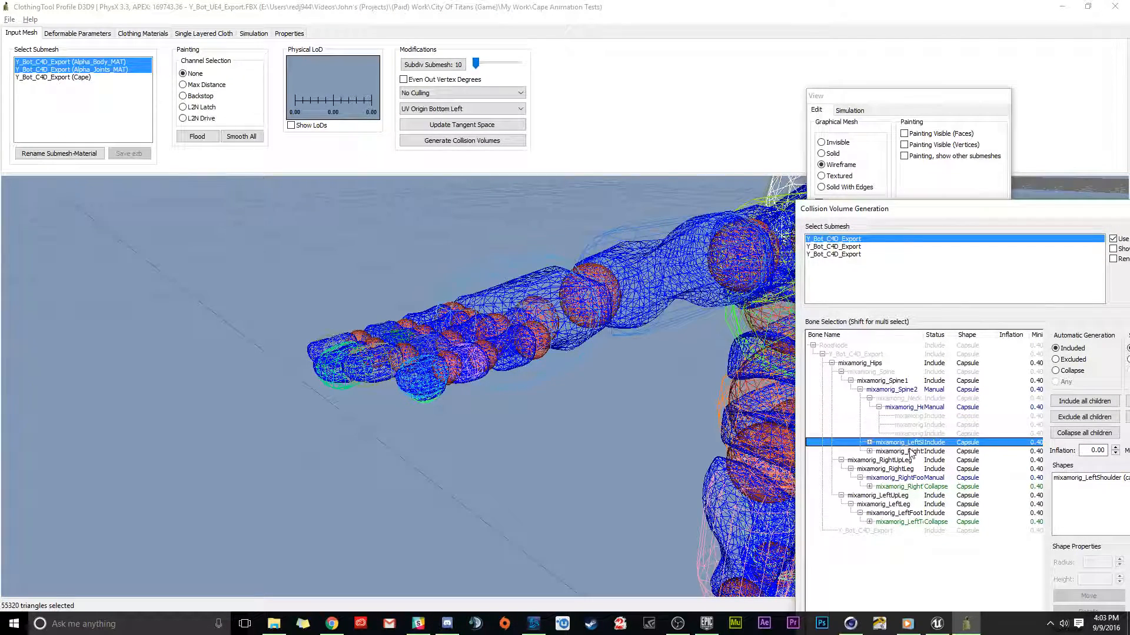
left_click(891, 391)
left_click(882, 382)
left_click_drag(747, 254, 577, 268, "alt")
left_click(892, 390)
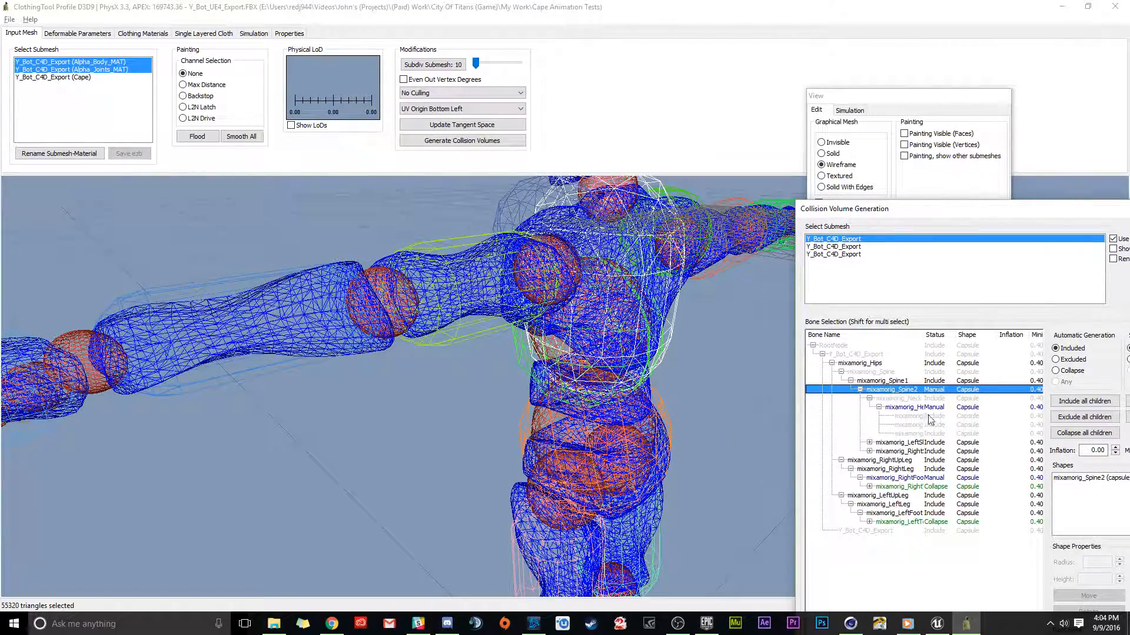
left_click(916, 443)
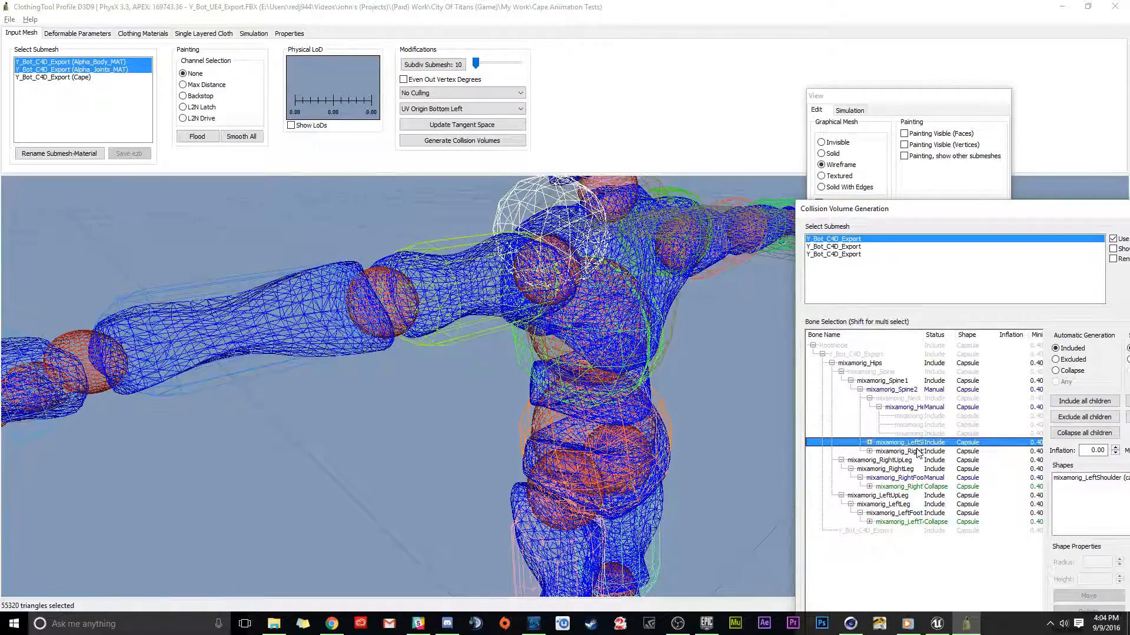
Expand the left shoulder bone chain down to the hand's finger bones and select mixamorig_LeftHandThumb1.
left_click(869, 442)
left_click(898, 452)
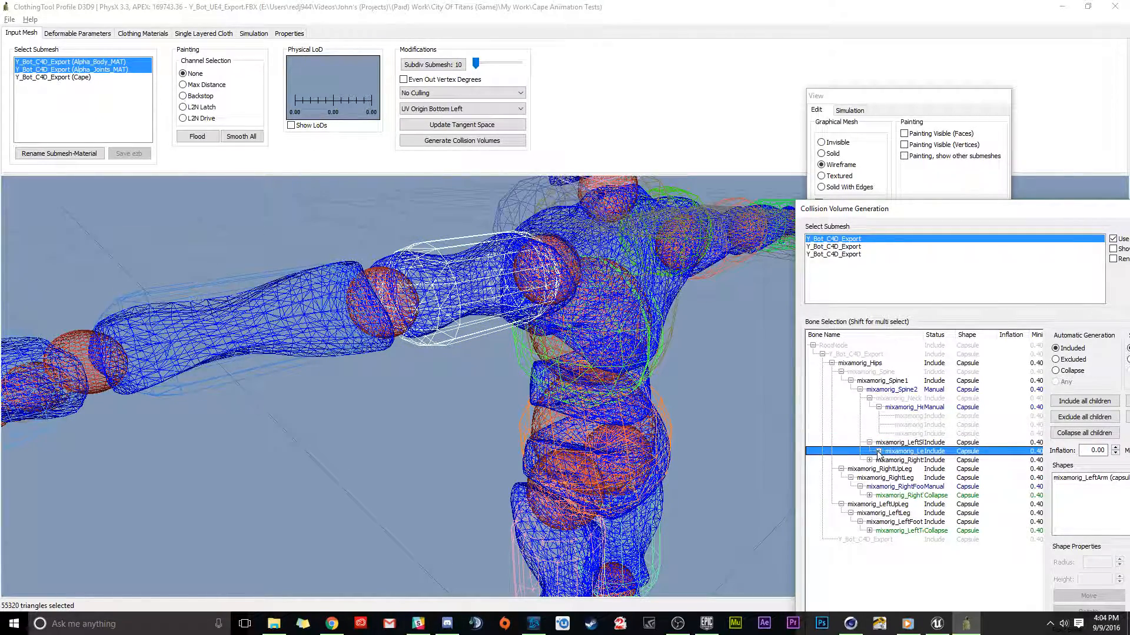
left_click(877, 445)
left_click(878, 451)
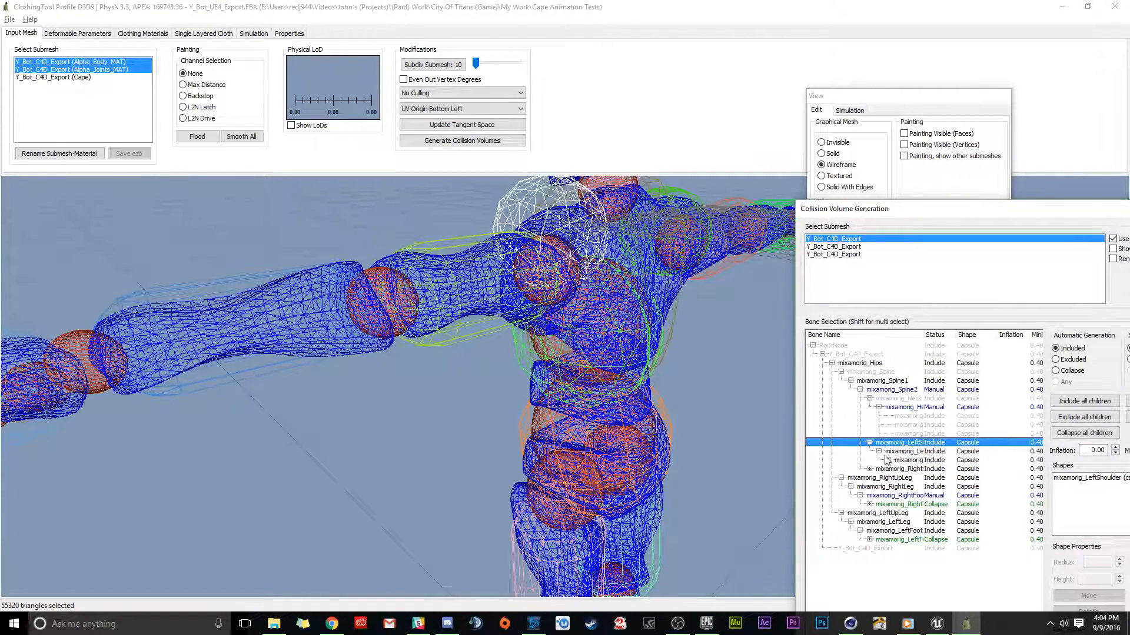
left_click(887, 460)
left_click(897, 469)
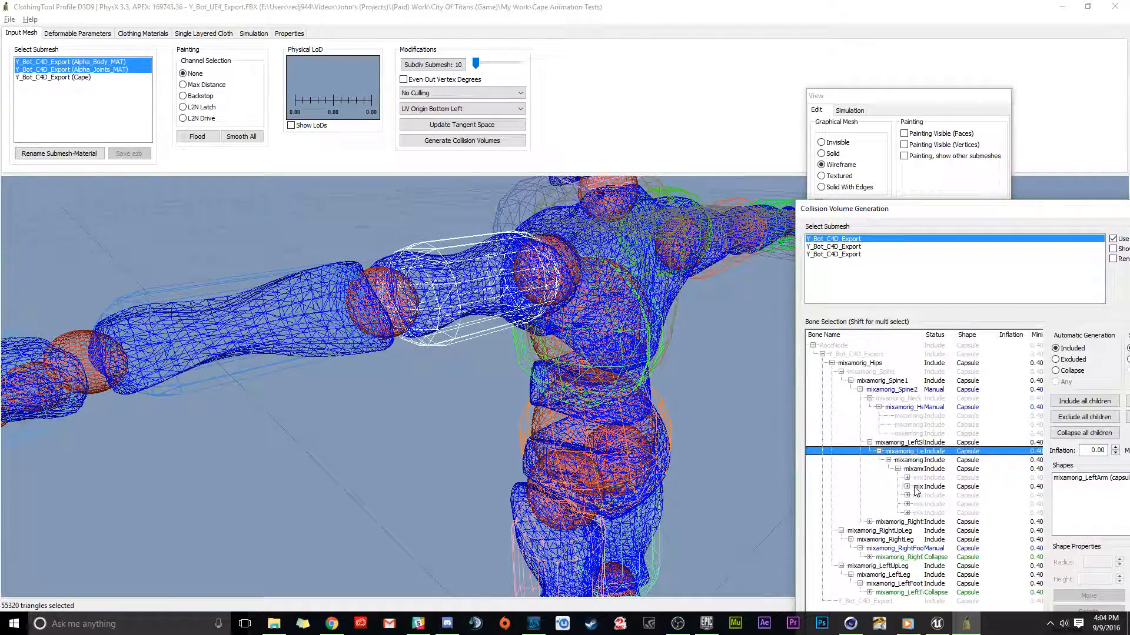
left_click(920, 486)
left_click_drag(282, 368, 476, 383, "alt")
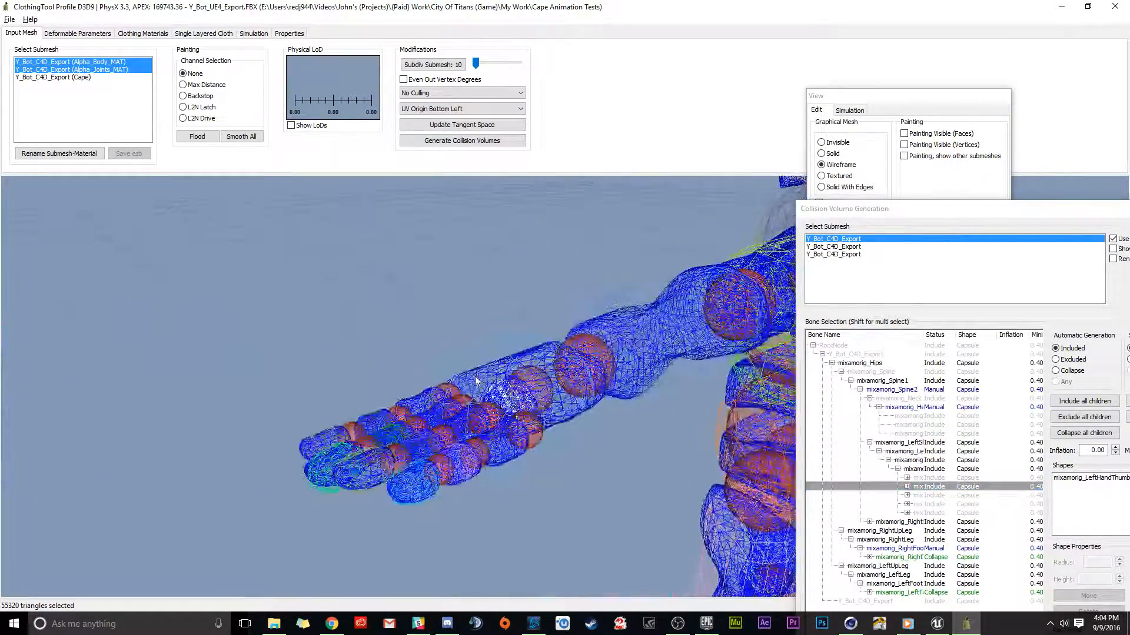
left_click_drag(552, 396, 634, 364, "alt")
left_click_drag(971, 208, 840, 121)
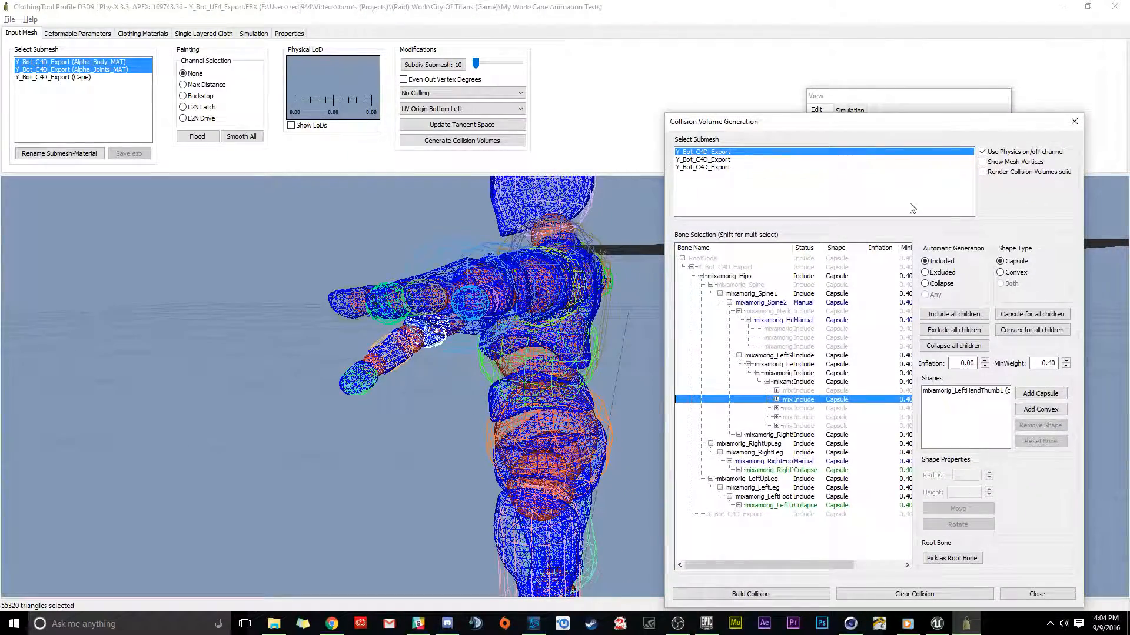
Try excluding mixamorig_LeftHandThumb1 and its child bones from collision generation.
left_click(954, 320)
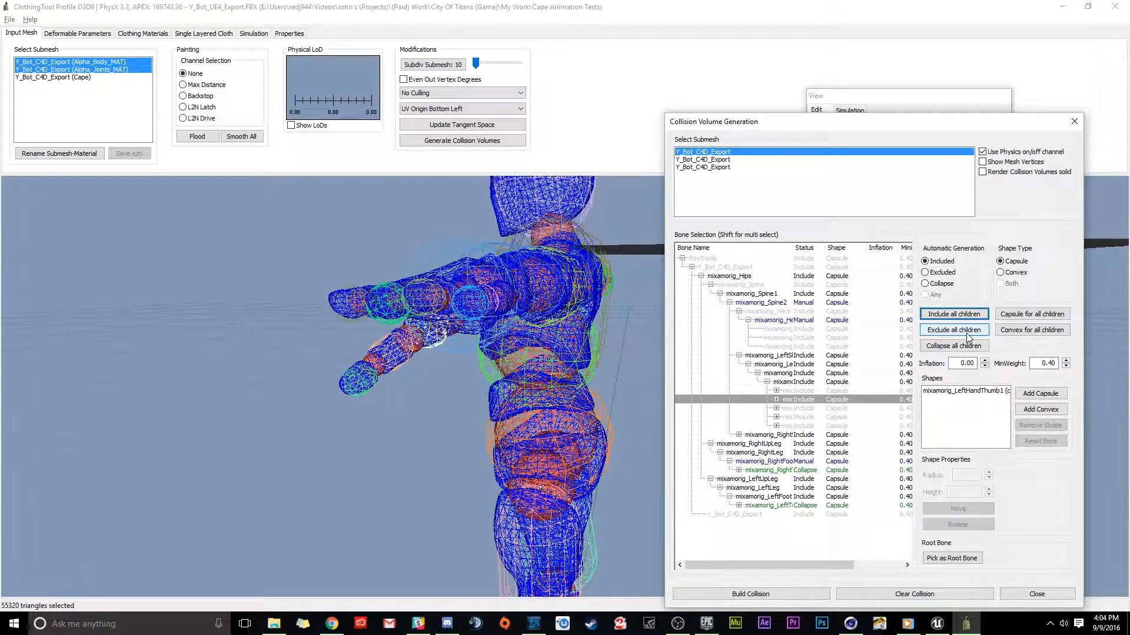
left_click(968, 333)
left_click_drag(433, 321, 642, 341, "alt")
middle_click_drag(642, 341, 462, 370, "alt")
left_click_drag(462, 369, 419, 348, "alt")
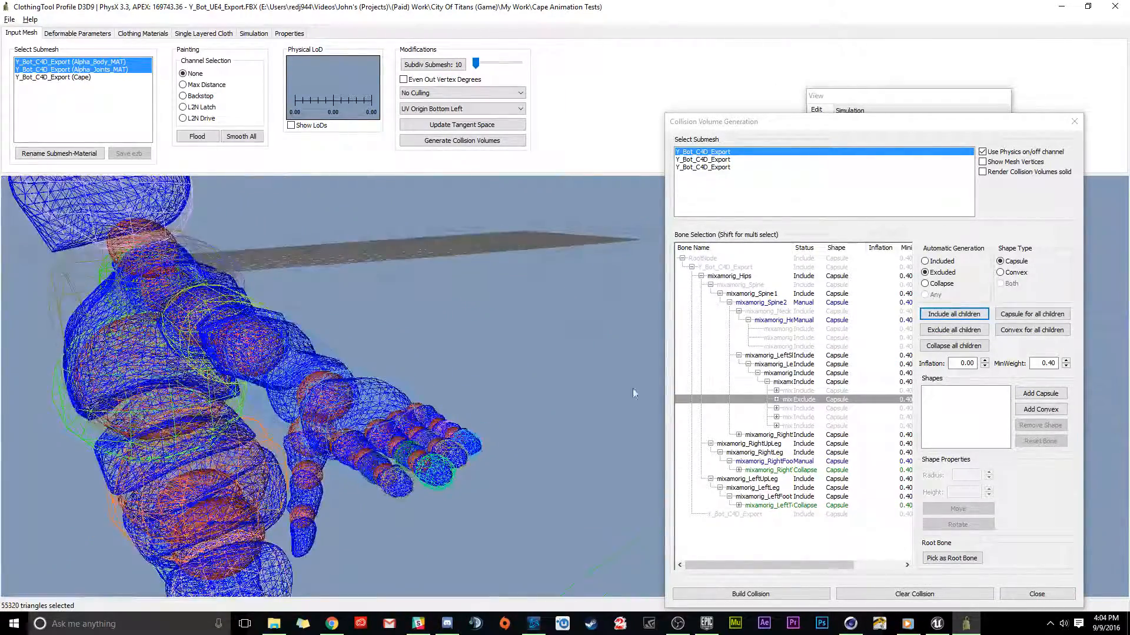
Try excluding mixamorig_LeftHand with all its children from collision generation, then include them all again.
left_click(793, 382)
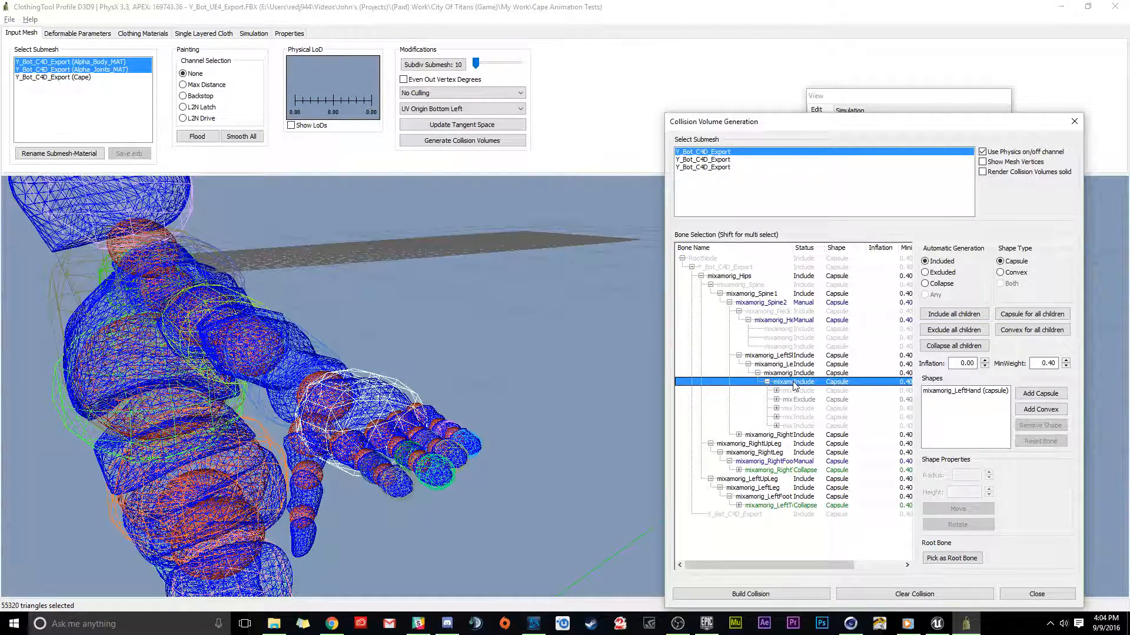
left_click(954, 331)
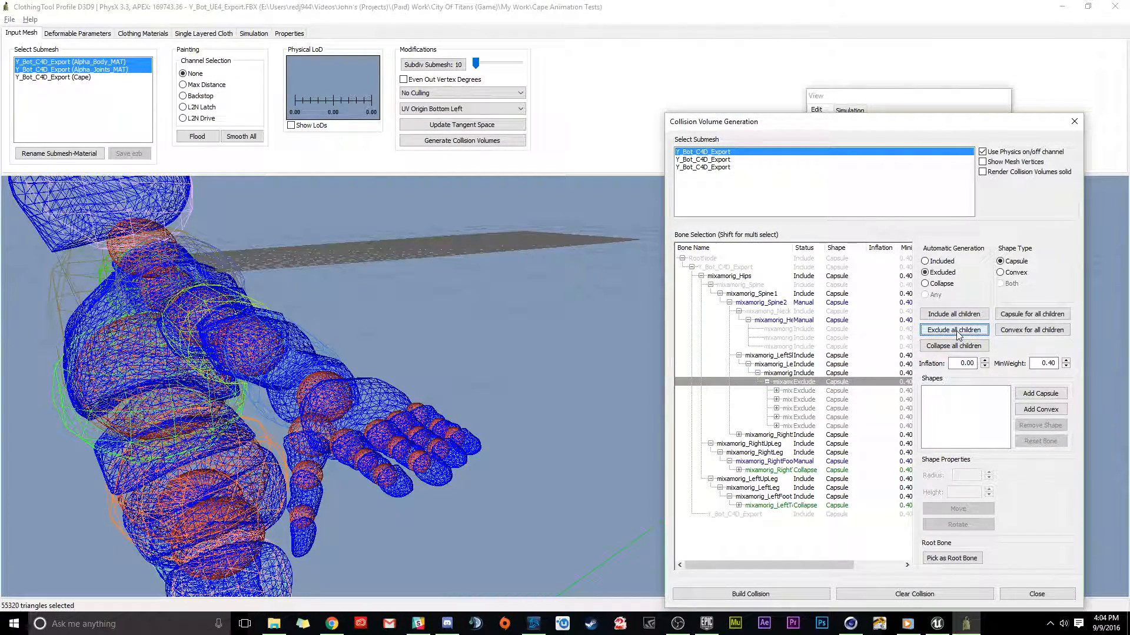
left_click(791, 391)
left_click(789, 385)
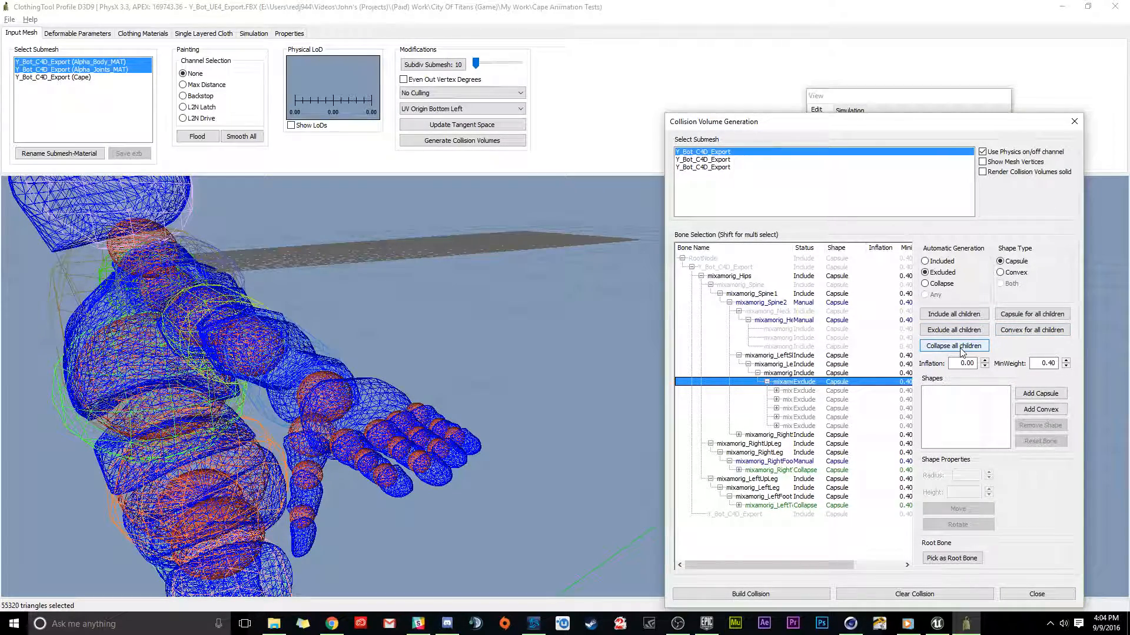
left_click(954, 315)
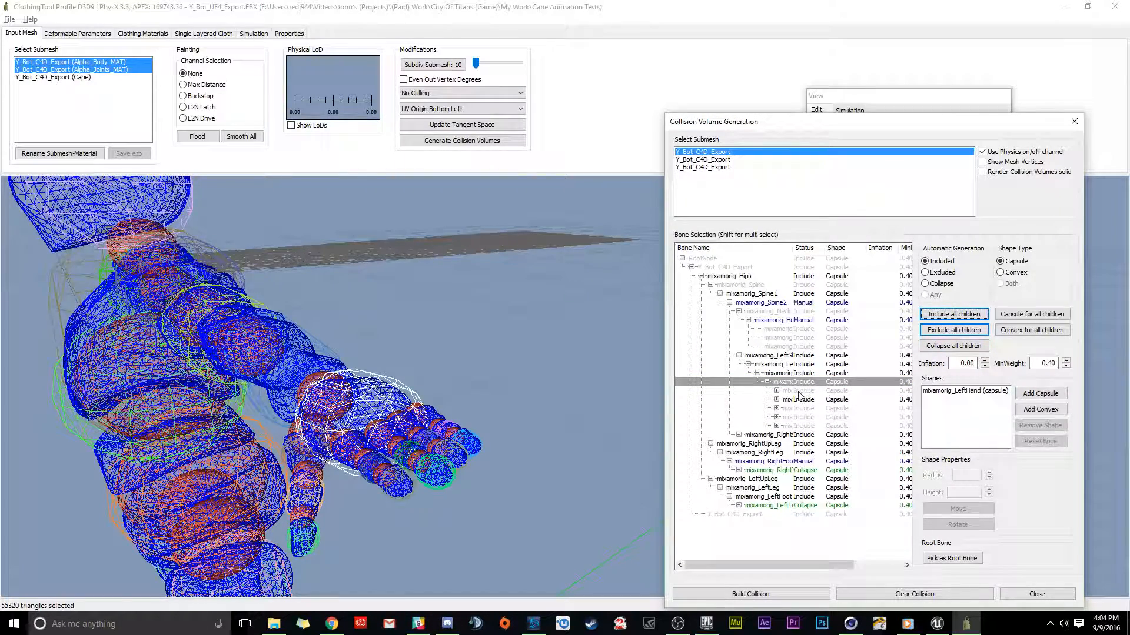
Exclude each of the five finger bone chains under mixamorig_LeftHand, including their children, from collision generation.
left_click(799, 391)
left_click(954, 330)
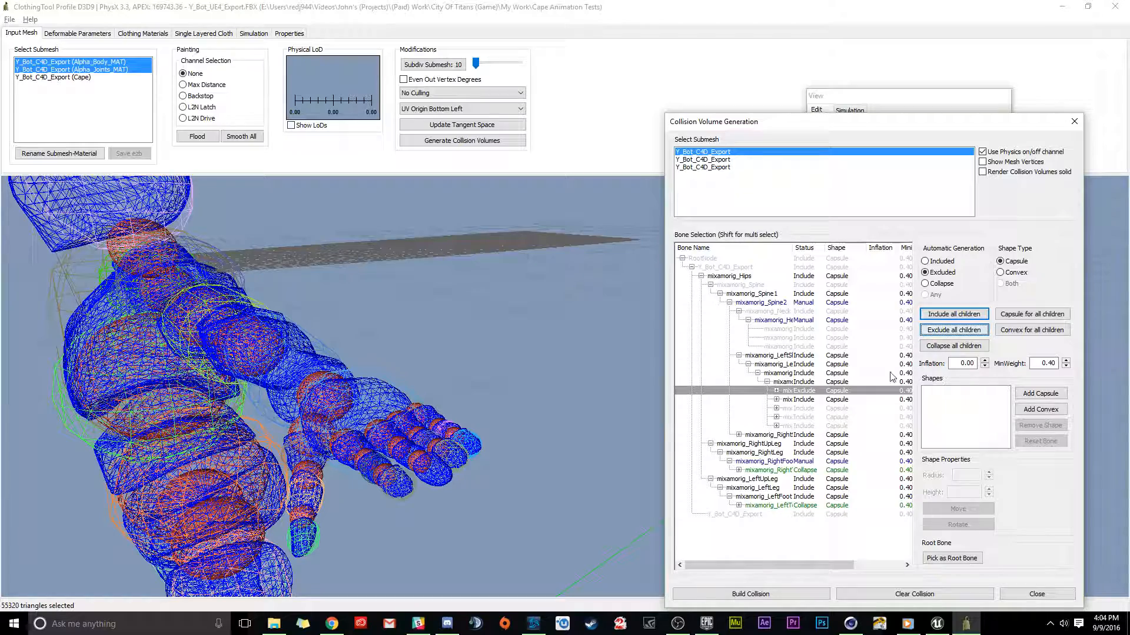
left_click(789, 400)
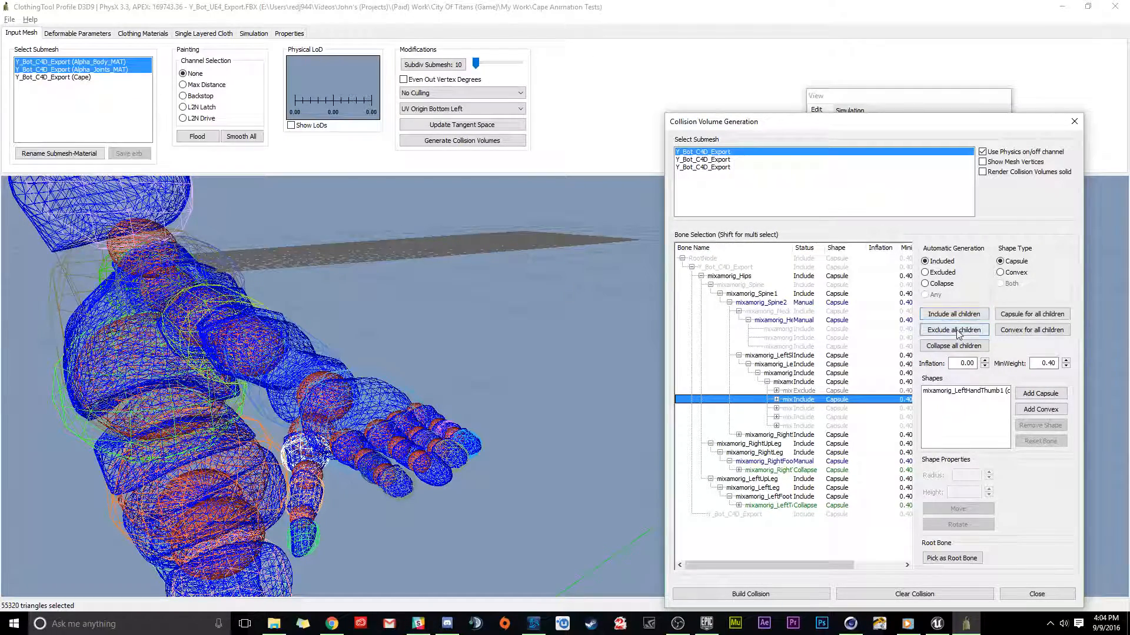
left_click(957, 331)
left_click(799, 408)
left_click(953, 330)
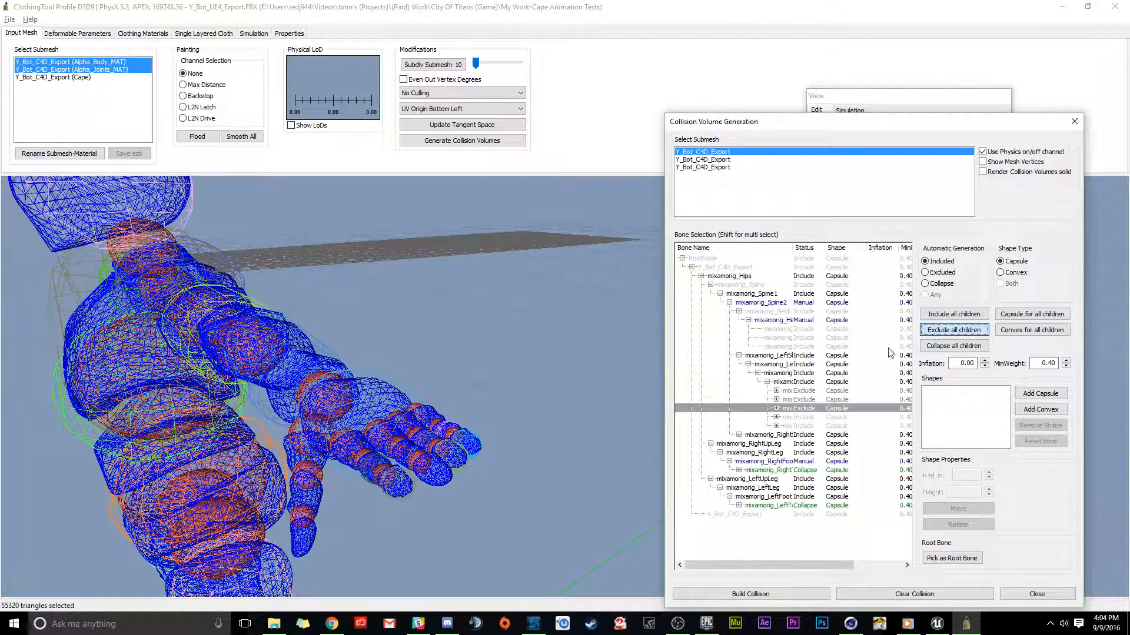
left_click(797, 418)
left_click(951, 330)
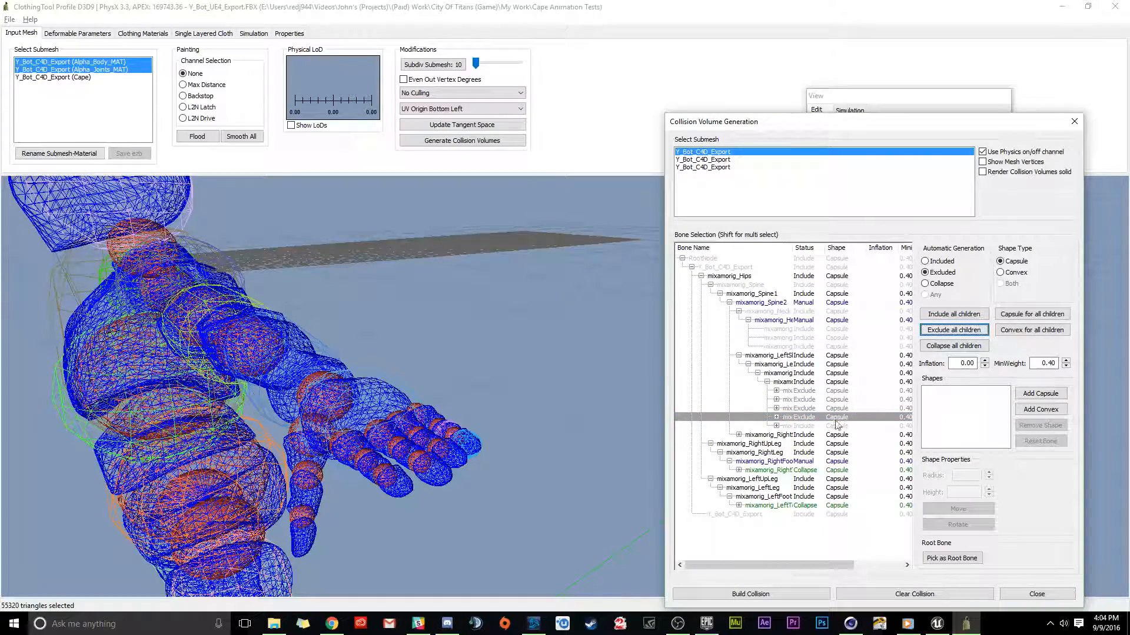
left_click(836, 426)
left_click(953, 331)
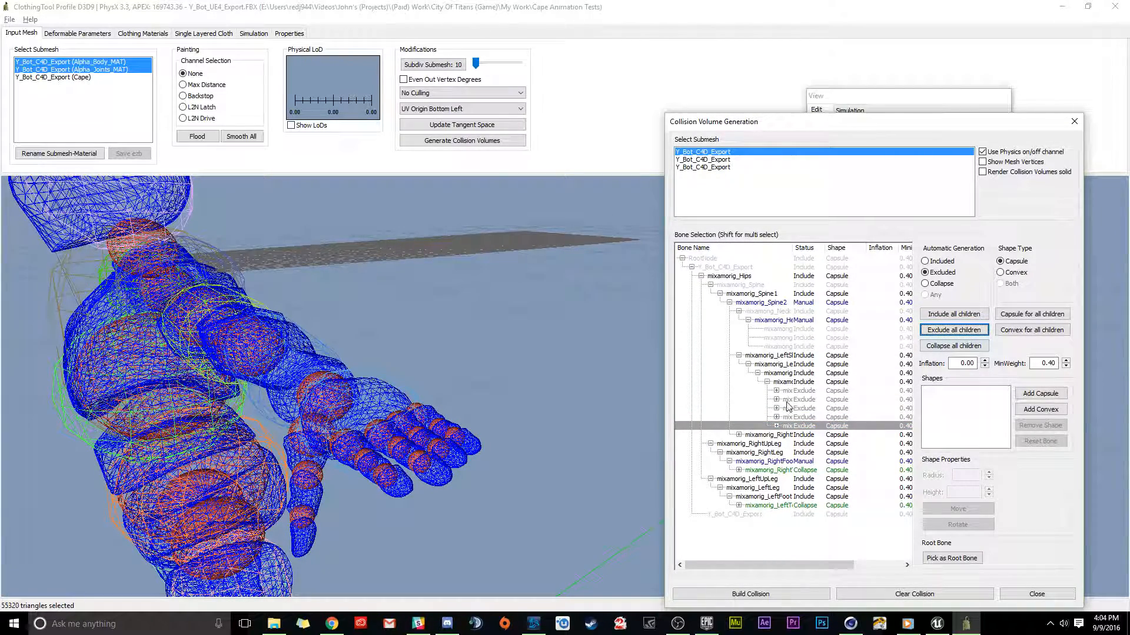
Set the mixamorig_LeftHand capsule's radius to 5.
left_click(792, 382)
left_click_drag(331, 416, 436, 371, "alt")
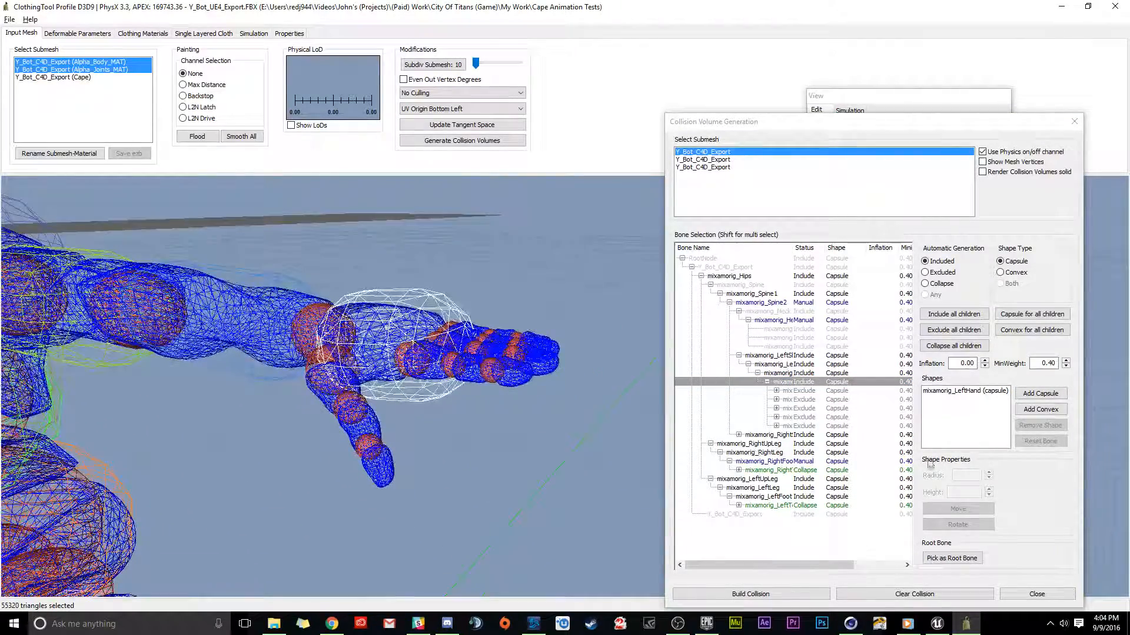
left_click(965, 393)
left_click_drag(963, 474, 982, 475)
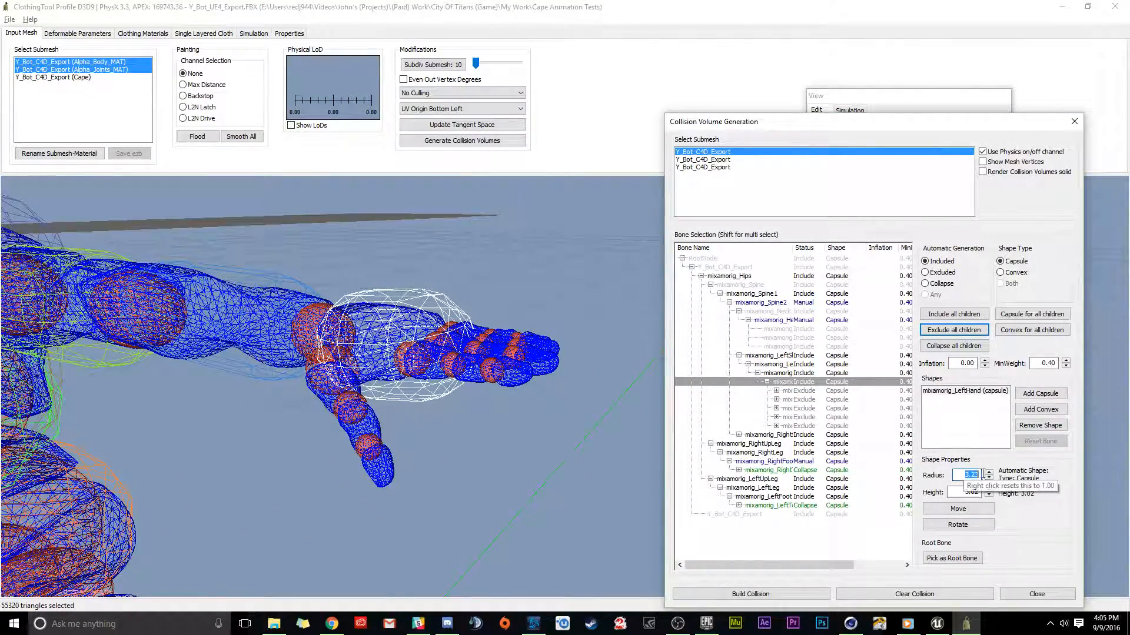
type("50")
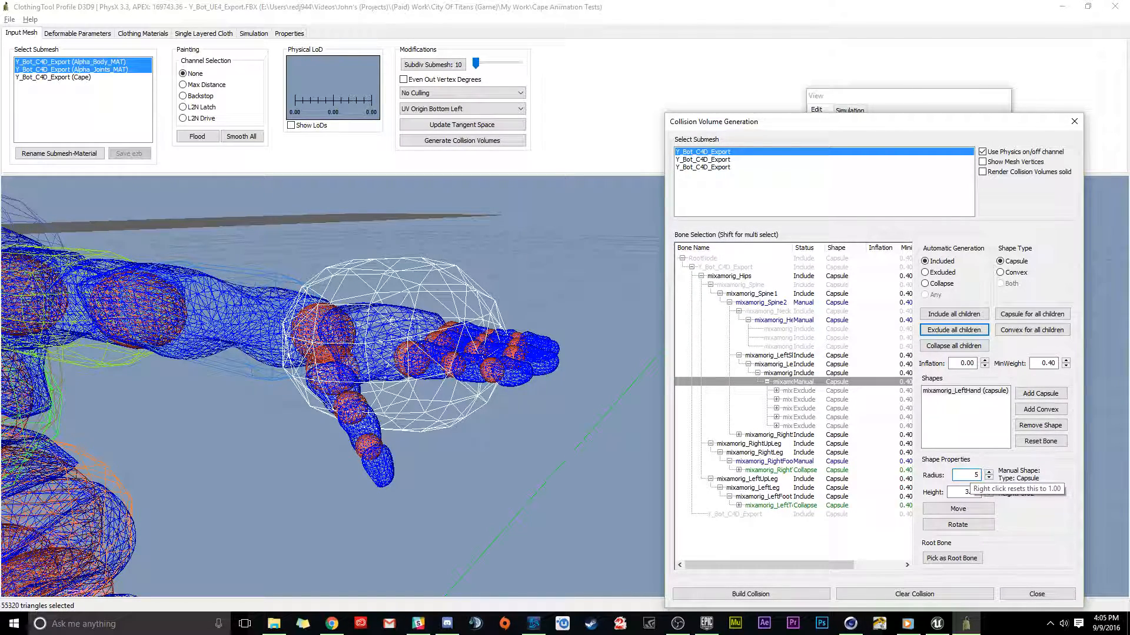
Set the mixamorig_LeftHand capsule's radius to 4 and its height to 7.
key("BackSpace")
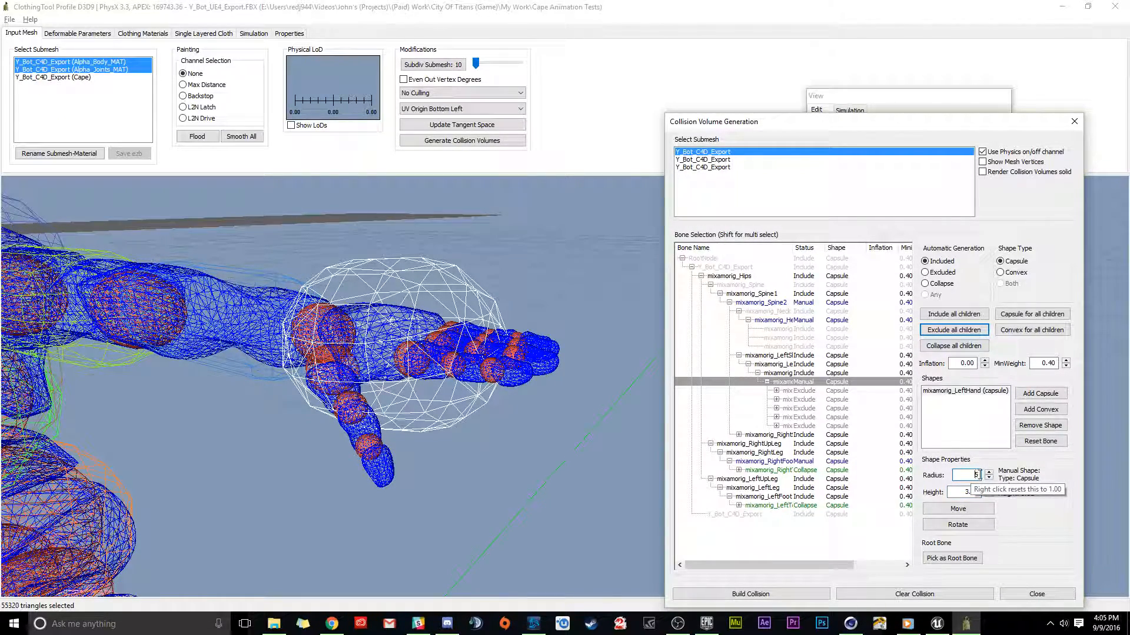
type("2")
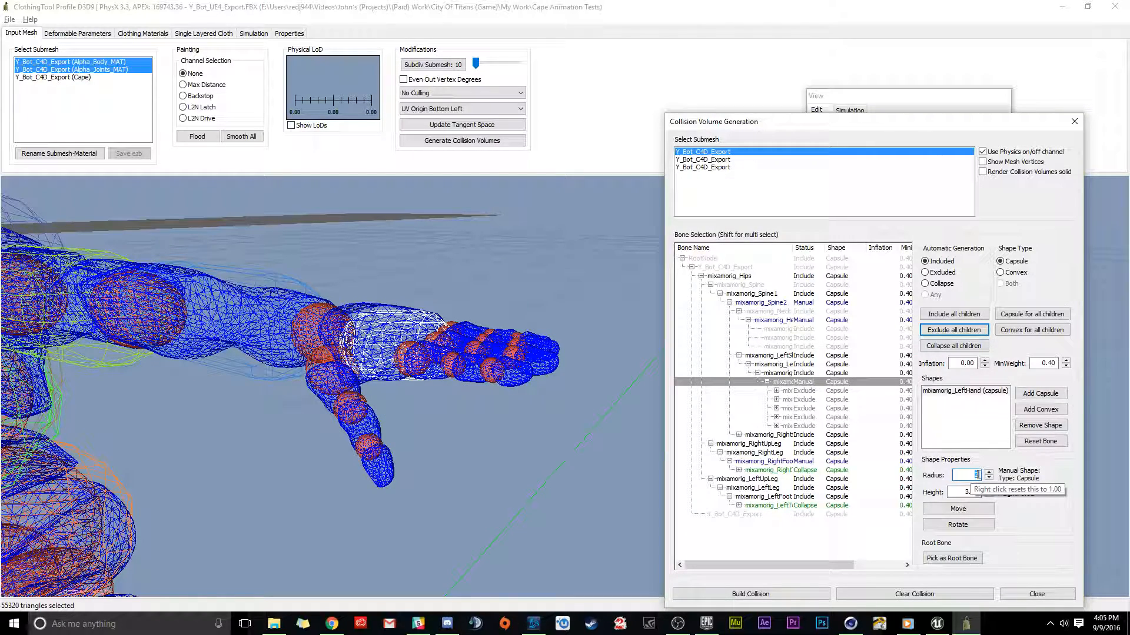
type("3")
type("4")
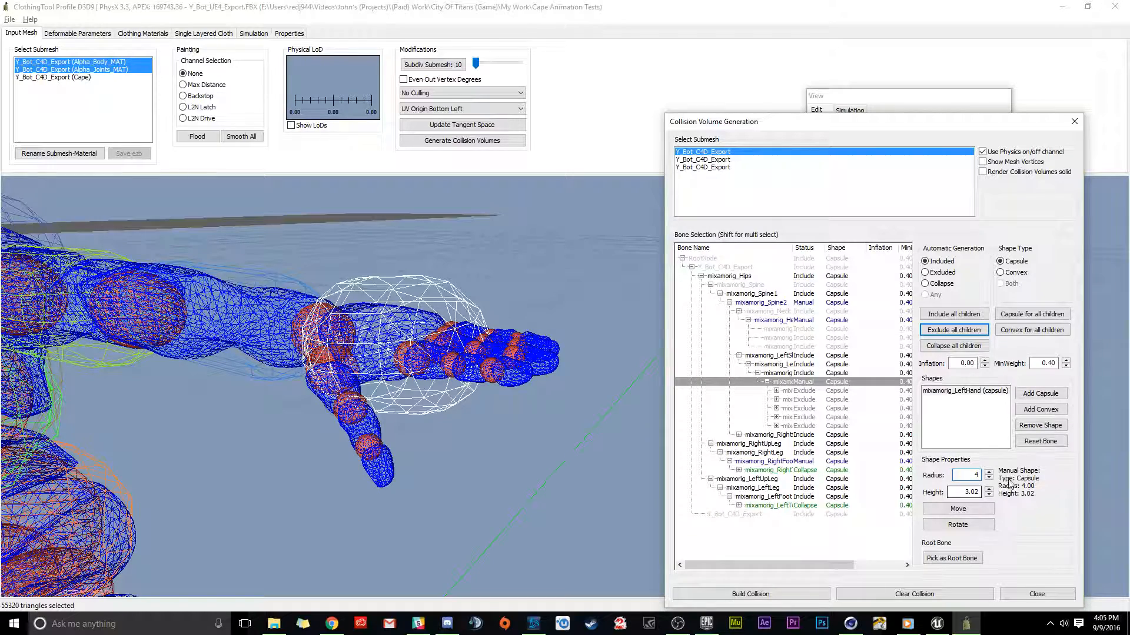
double_click(963, 491)
type("5")
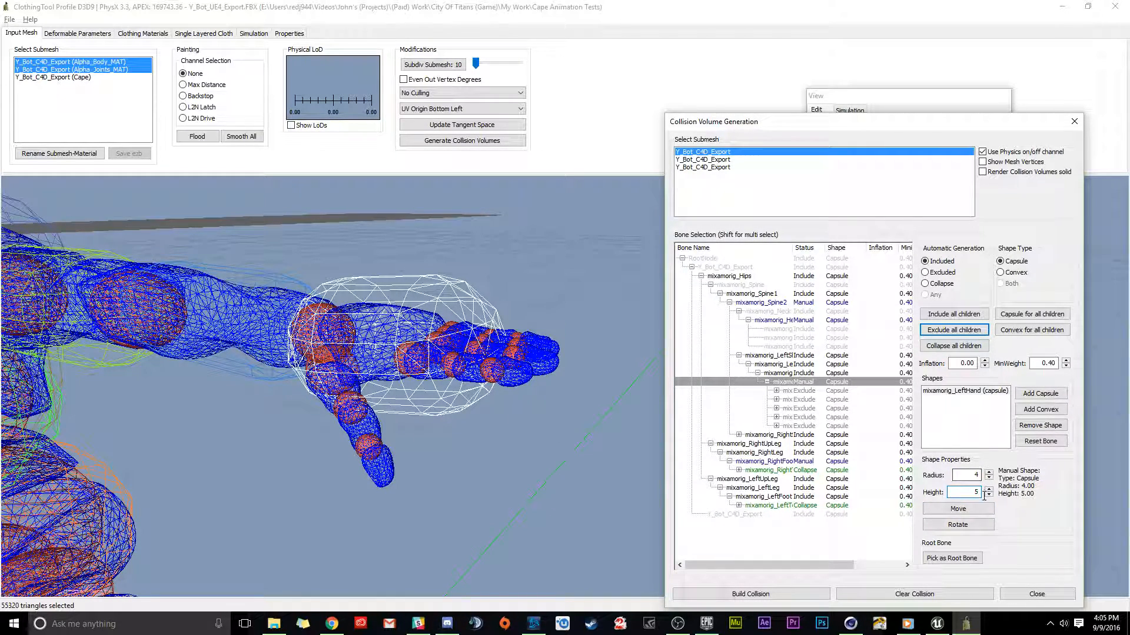
double_click(977, 492)
type("7")
Move and rotate the mixamorig_LeftHand capsule so it encloses the palm and fingers of the left hand.
left_click_drag(409, 361, 276, 406, "alt")
left_click(966, 511)
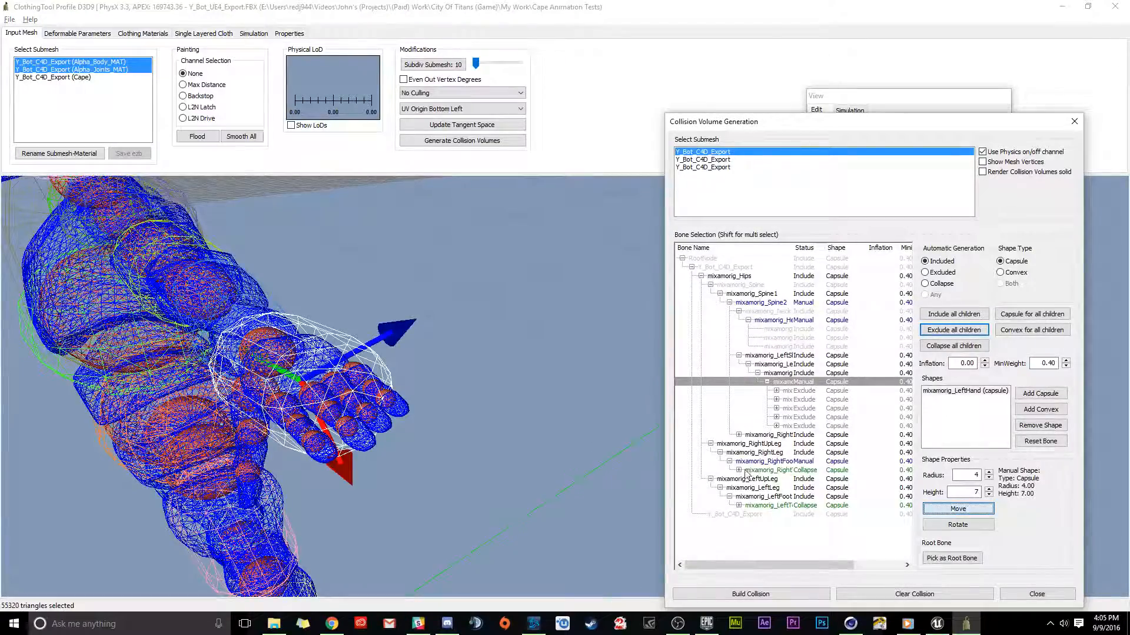
left_click_drag(402, 326, 397, 326)
left_click(976, 509)
left_click_drag(355, 432, 344, 422)
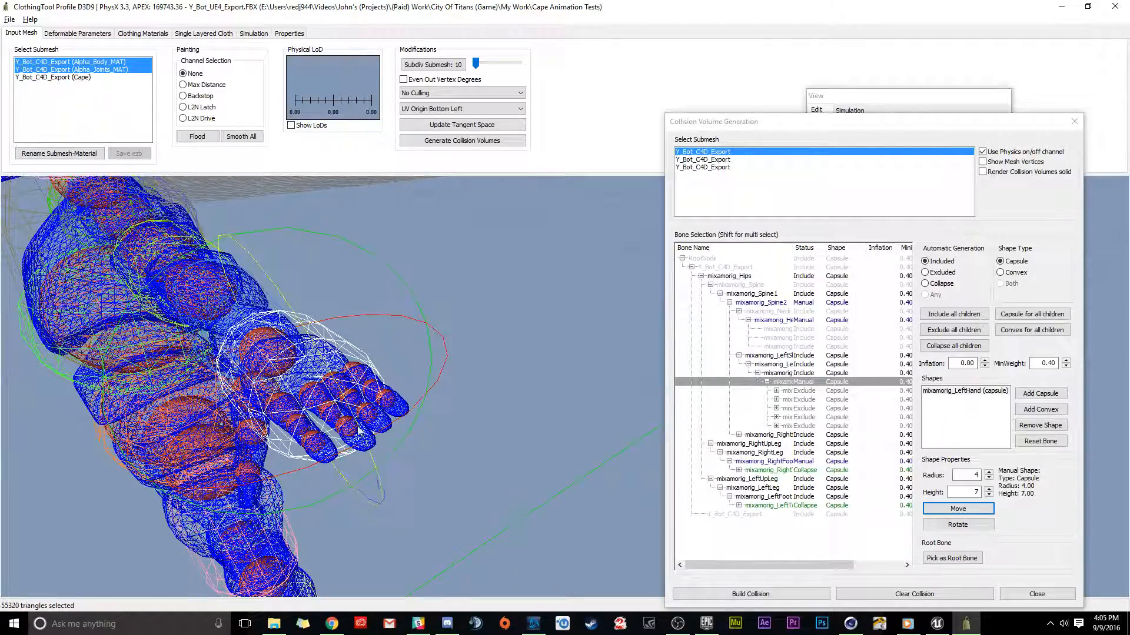
left_click(956, 515)
left_click_drag(293, 368, 344, 329)
left_click_drag(420, 275, 401, 302)
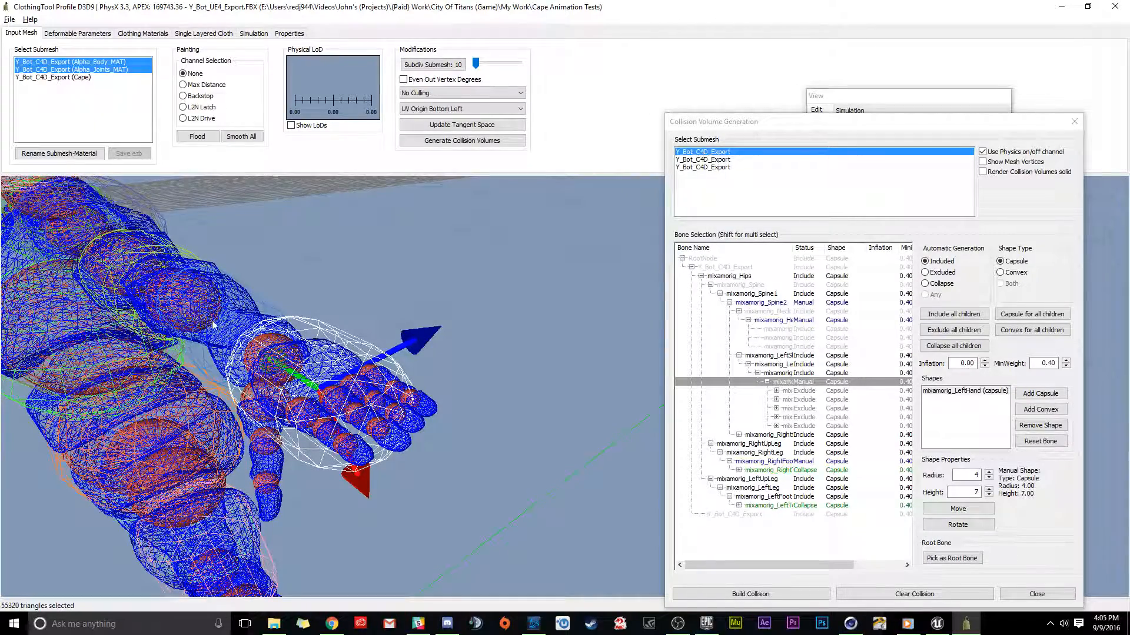
Build the collision volumes for the whole body and close the collision volume generation dialog.
middle_click_drag(158, 262, 355, 277, "alt")
right_click_drag(355, 277, 454, 164, "alt")
left_click_drag(478, 392, 506, 358, "alt")
middle_click_drag(447, 365, 422, 338)
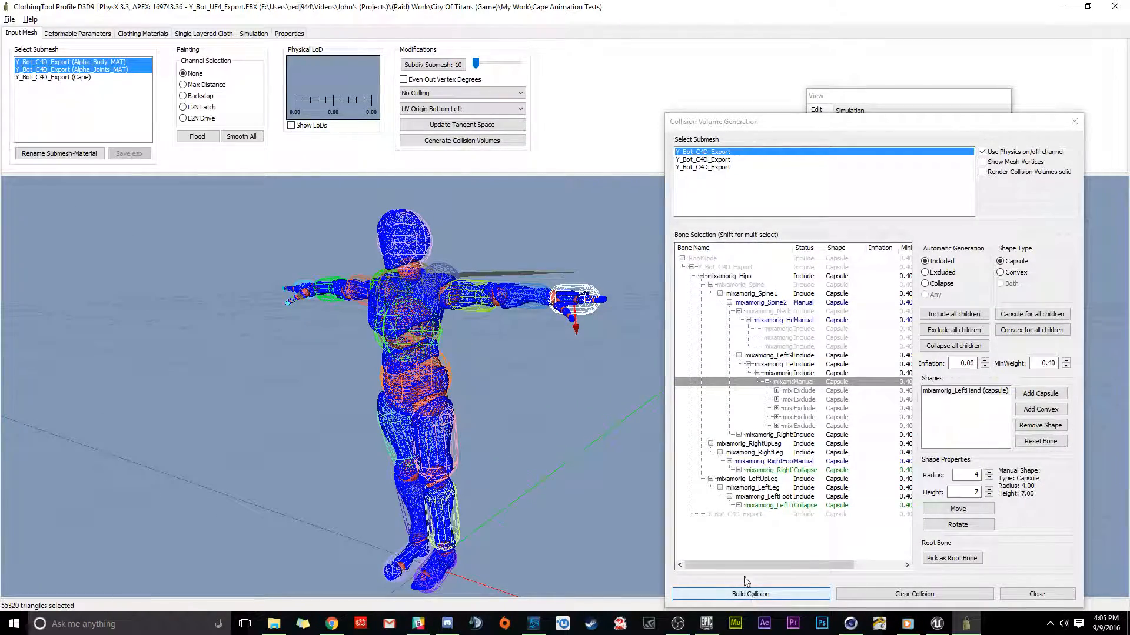
left_click(759, 594)
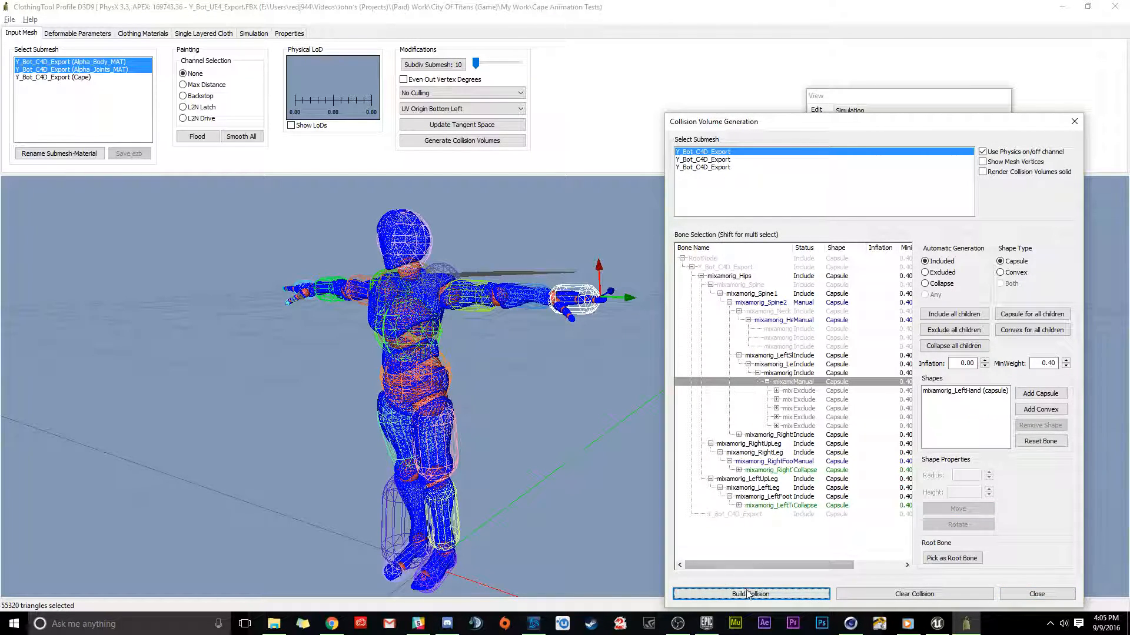
left_click(1065, 597)
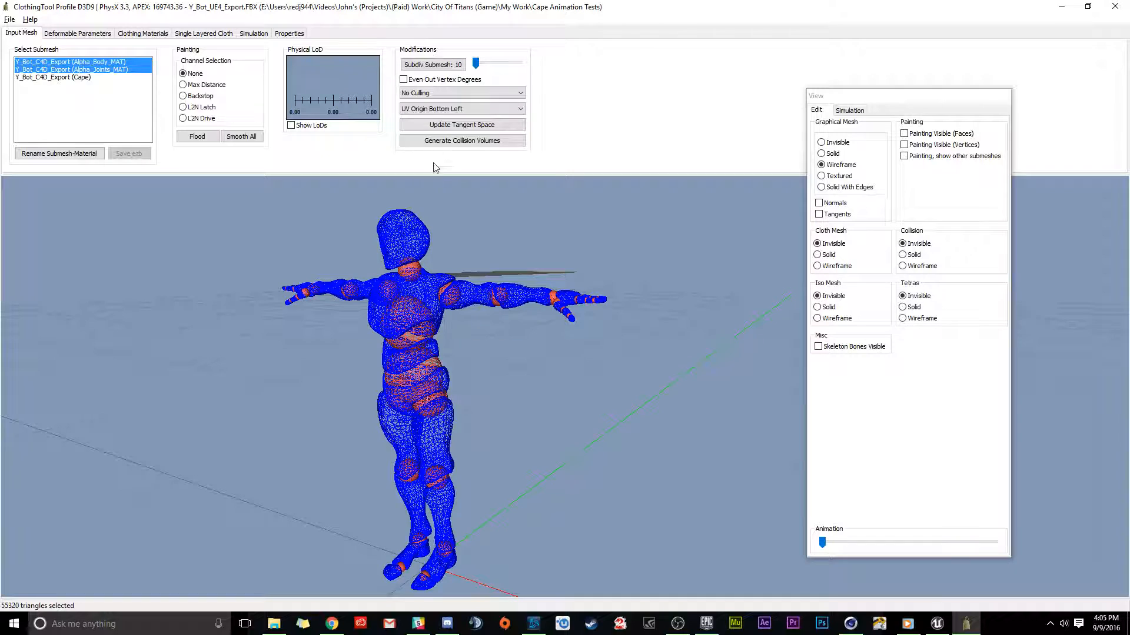
Add the Cape submesh to the selected body and joints submeshes and display the graphical mesh as Textured.
left_click(54, 77, "ctrl")
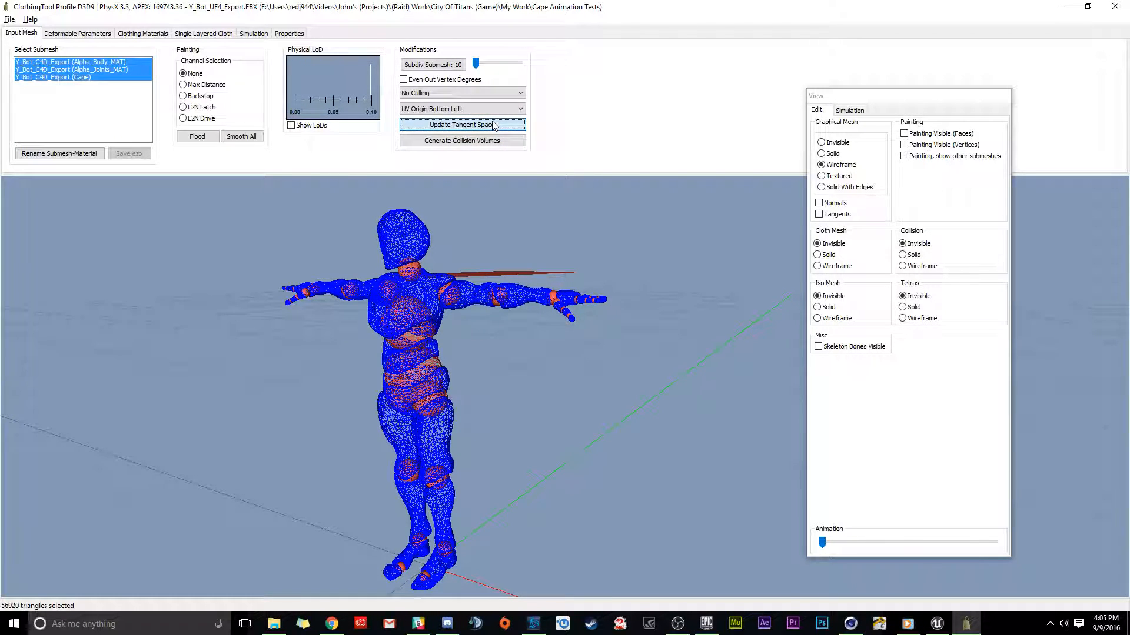
left_click(829, 154)
left_click_drag(566, 320, 704, 261)
left_click(822, 175)
mouse_move(609, 269)
left_mouse_down()
mouse_move(389, 294)
mouse_move(407, 302)
mouse_move(320, 330)
mouse_move(470, 325)
left_mouse_up()
Start the cloth simulation, enlarge the Warnings and Errors log to read its full message, and close the log.
left_click(202, 34)
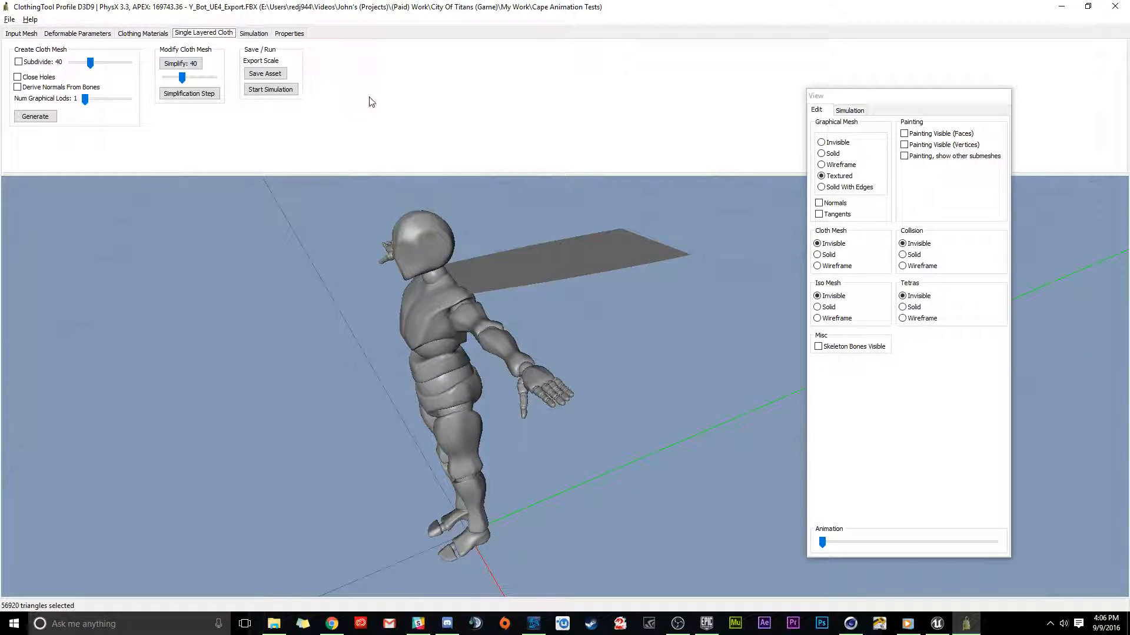
left_click(275, 91)
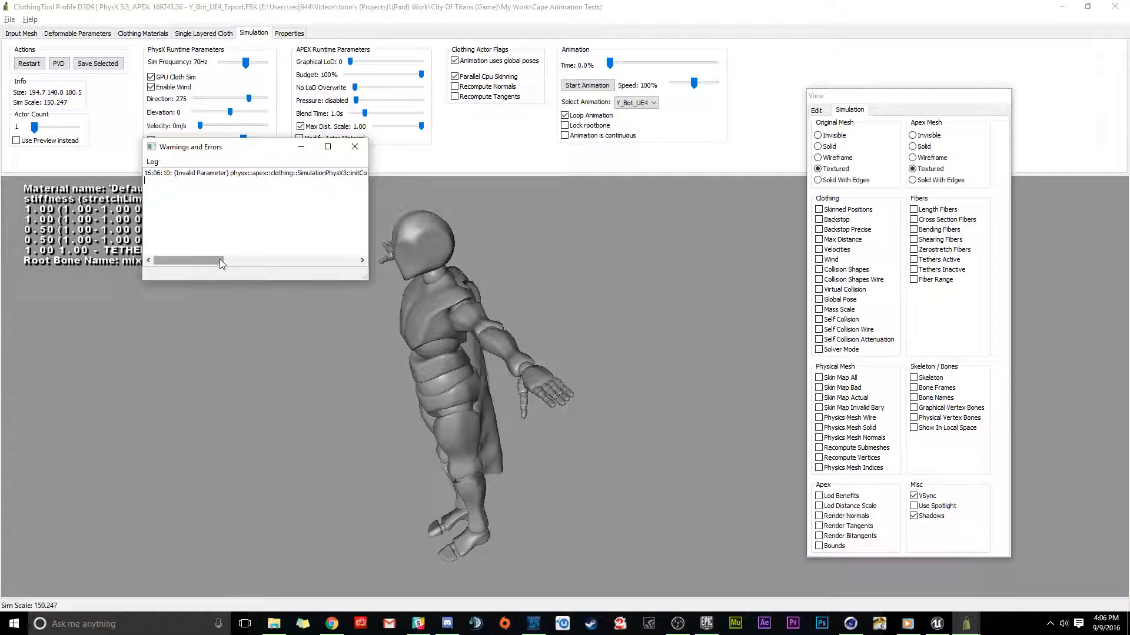
left_click_drag(364, 277, 706, 338)
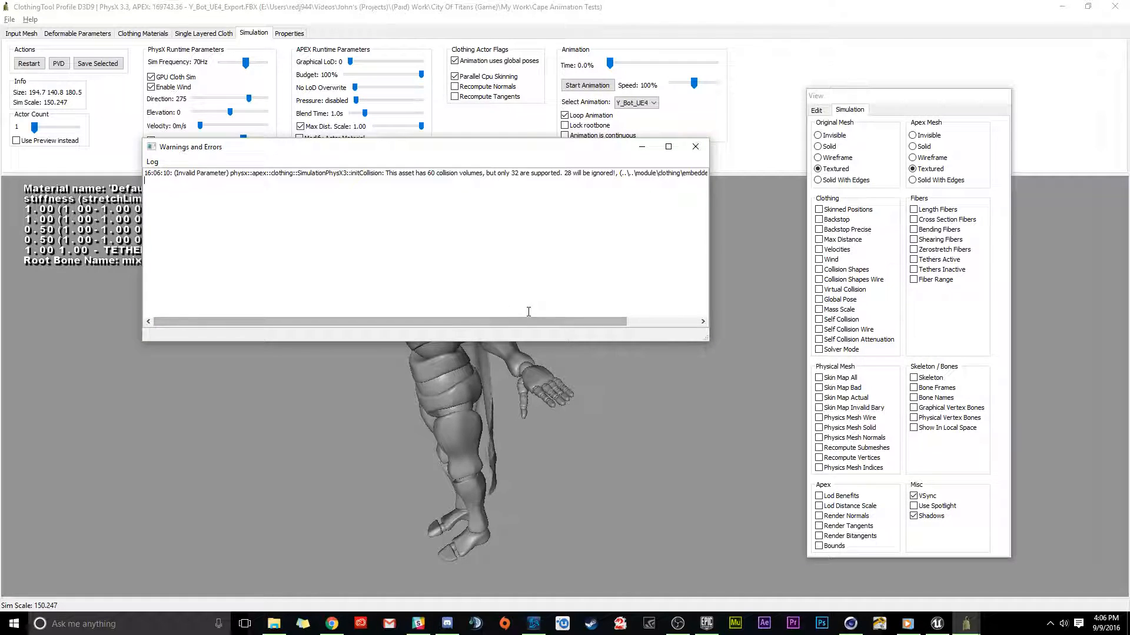
mouse_move(536, 321)
left_mouse_down()
mouse_move(686, 337)
mouse_move(688, 320)
mouse_move(540, 312)
left_mouse_up()
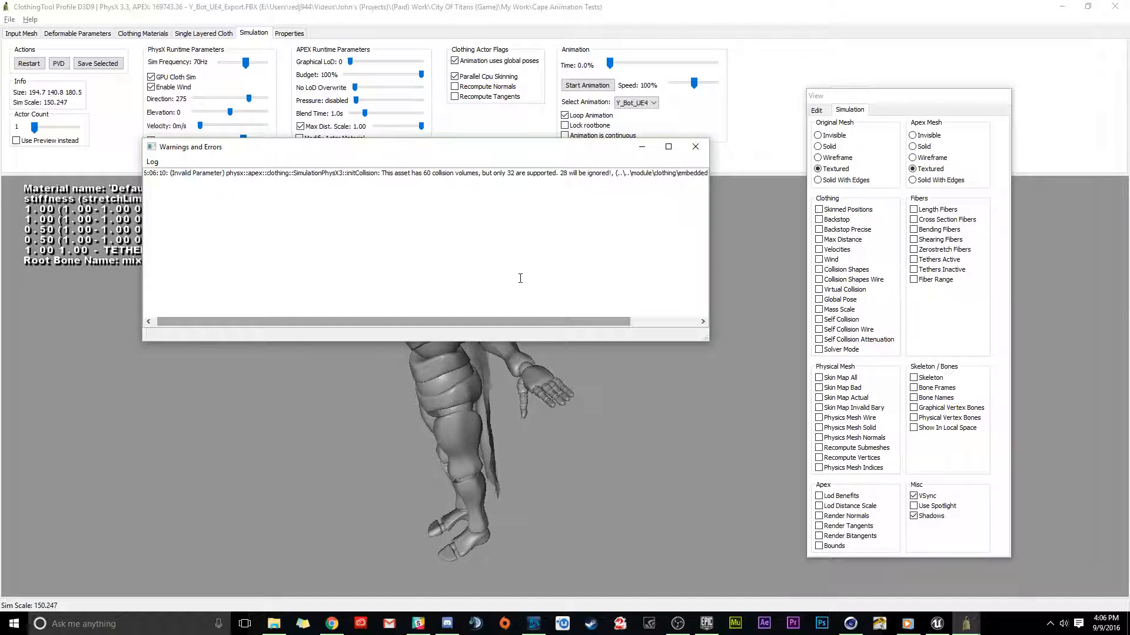
right_click(517, 204)
left_click(460, 223)
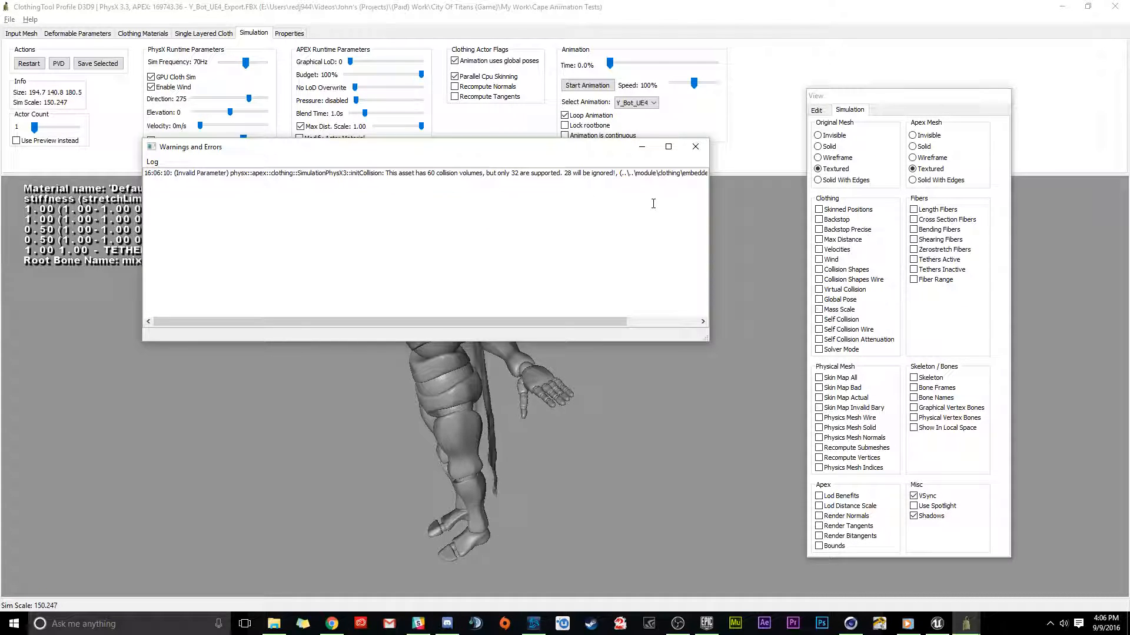
left_click(695, 147)
Examine from several angles how the simulated cape rests on the shoulders, neck and back.
left_click_drag(482, 478, 588, 454)
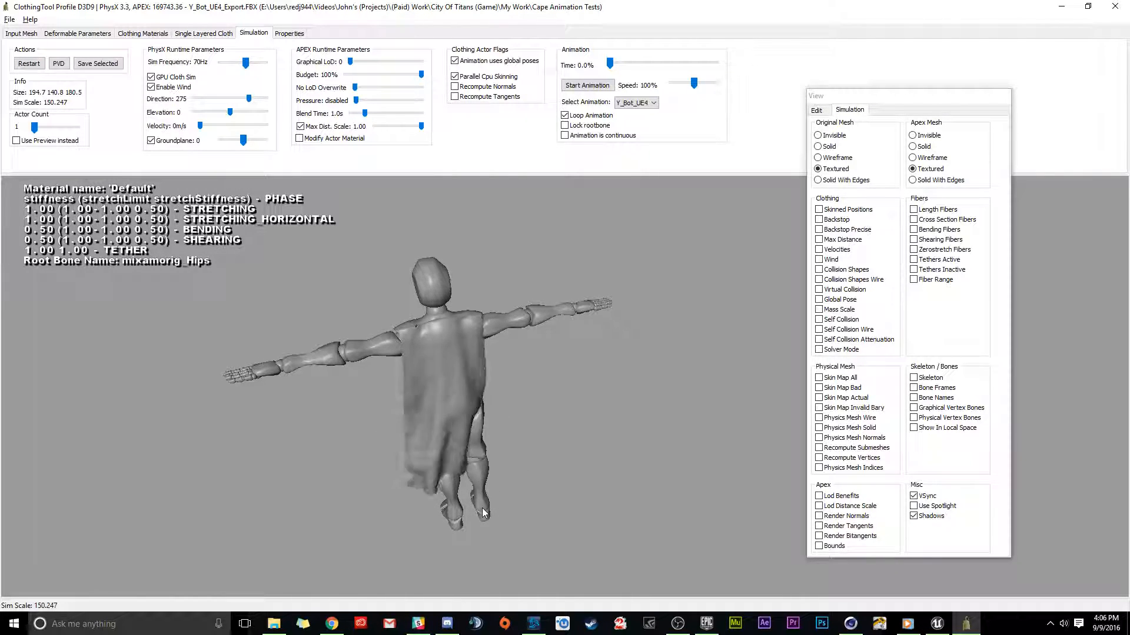
left_click_drag(492, 516, 524, 503)
left_click_drag(513, 570, 568, 552)
middle_click_drag(415, 282, 420, 317)
right_click_drag(471, 363, 401, 434)
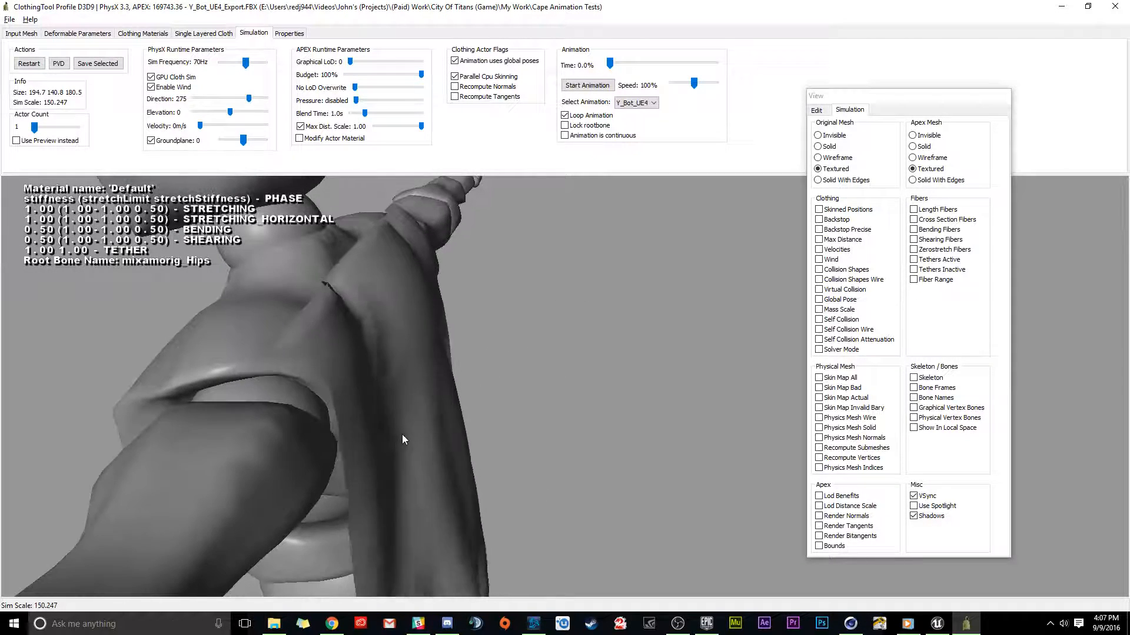
middle_click_drag(259, 313, 314, 320)
left_click_drag(486, 322, 577, 347)
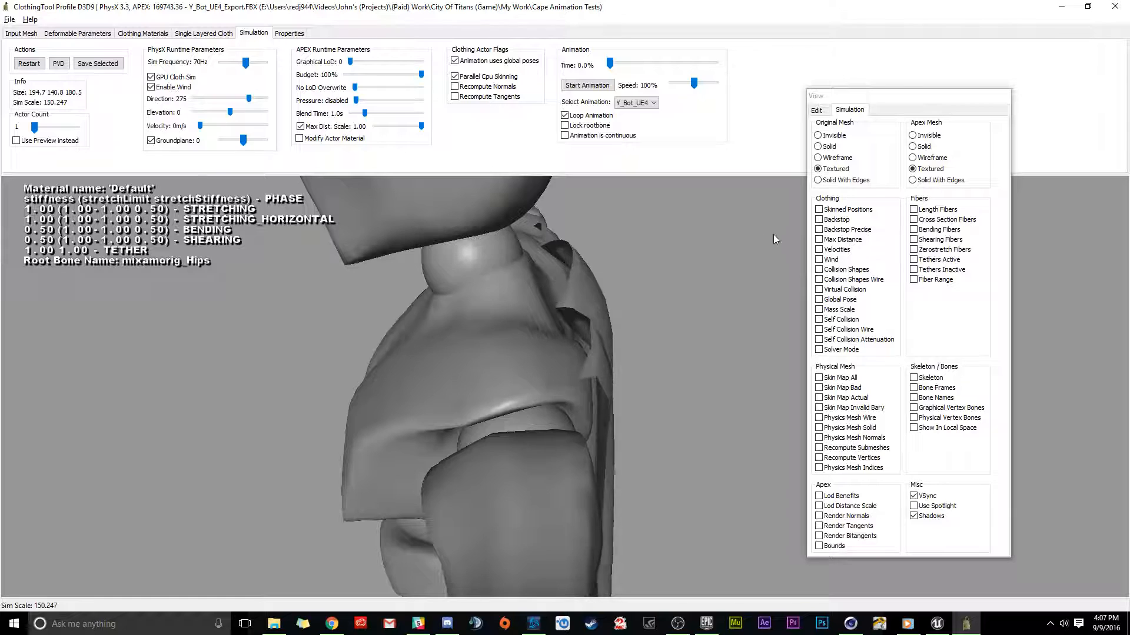
left_click_drag(548, 419, 447, 375)
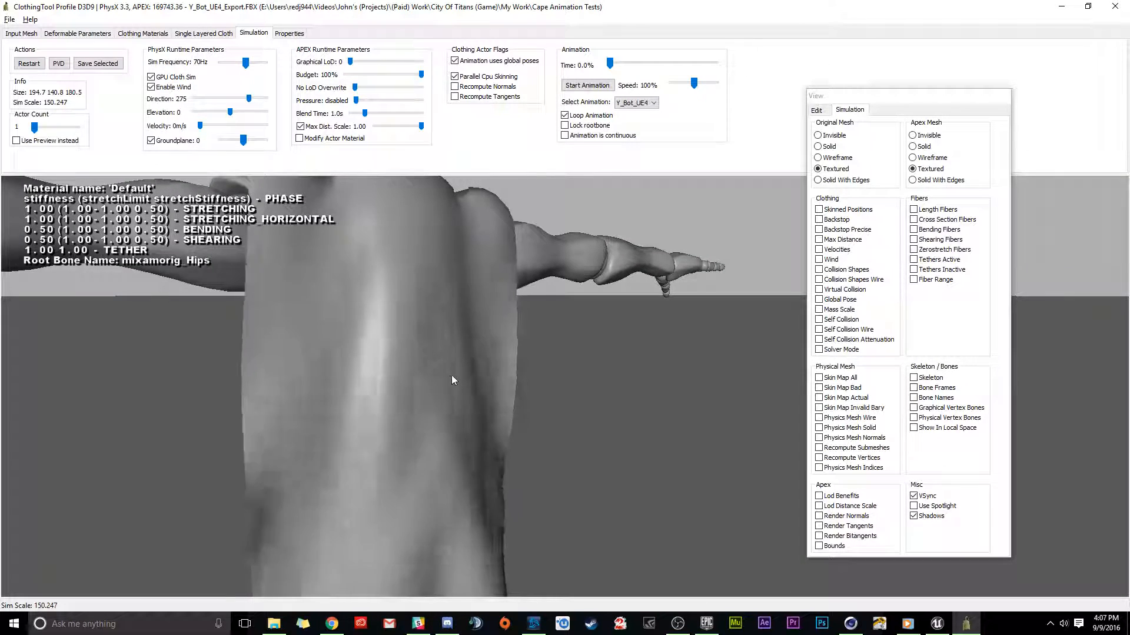
left_click_drag(257, 263, 539, 373)
scroll(541, 377, "down", 5)
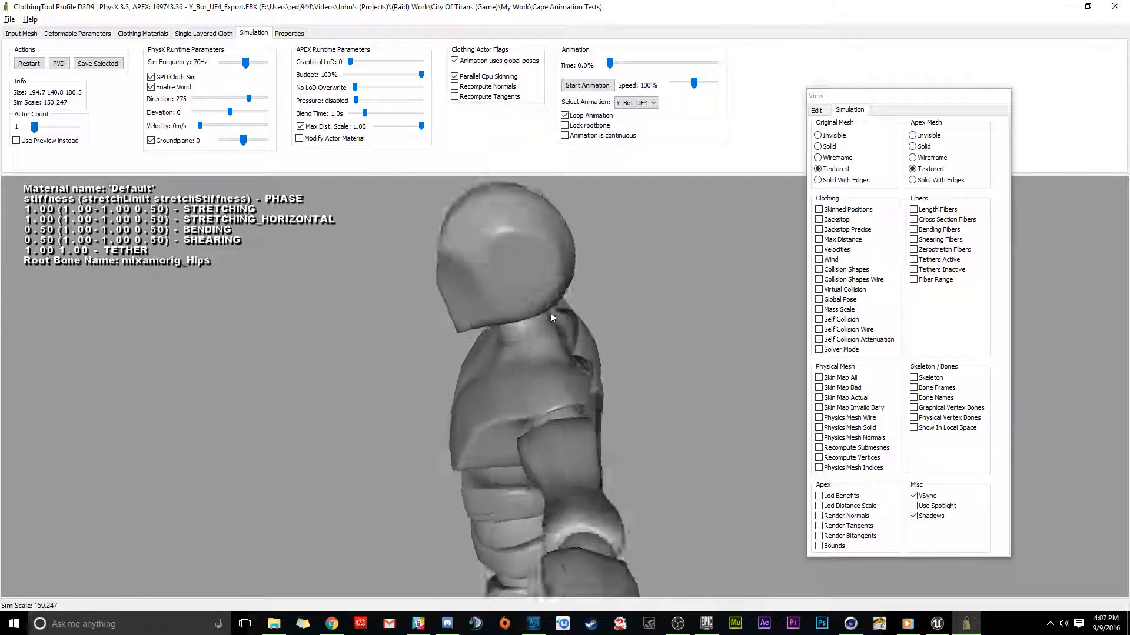
Raise the cloth's static thickness parameter to 0.52.
left_click(77, 34)
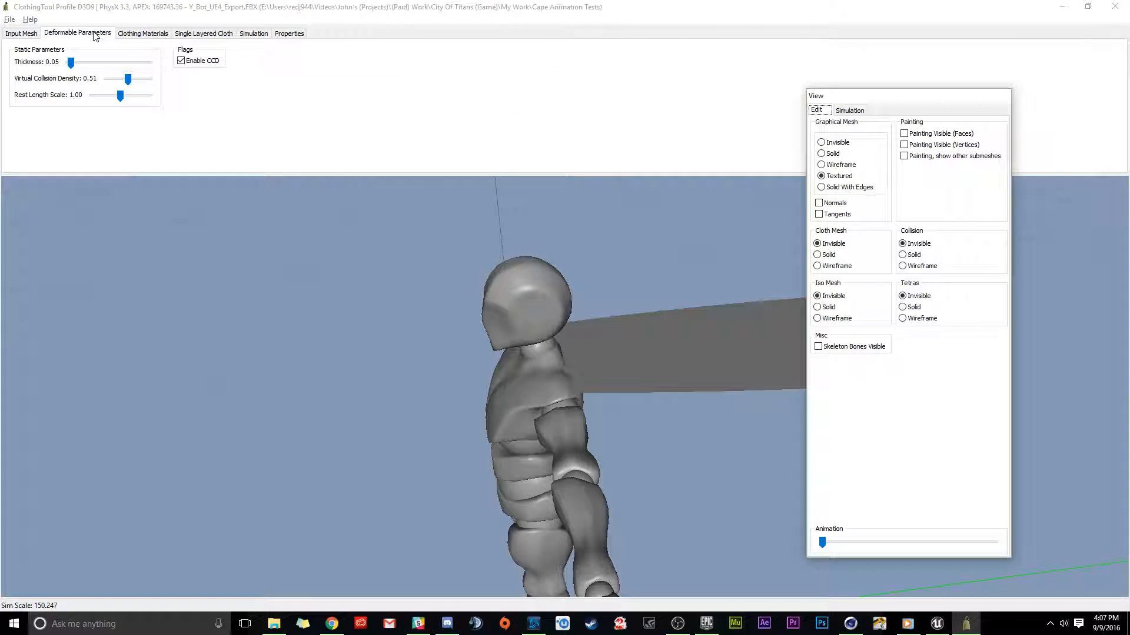
left_click_drag(74, 67, 120, 67)
left_click_drag(530, 366, 482, 334)
left_click_drag(116, 63, 113, 64)
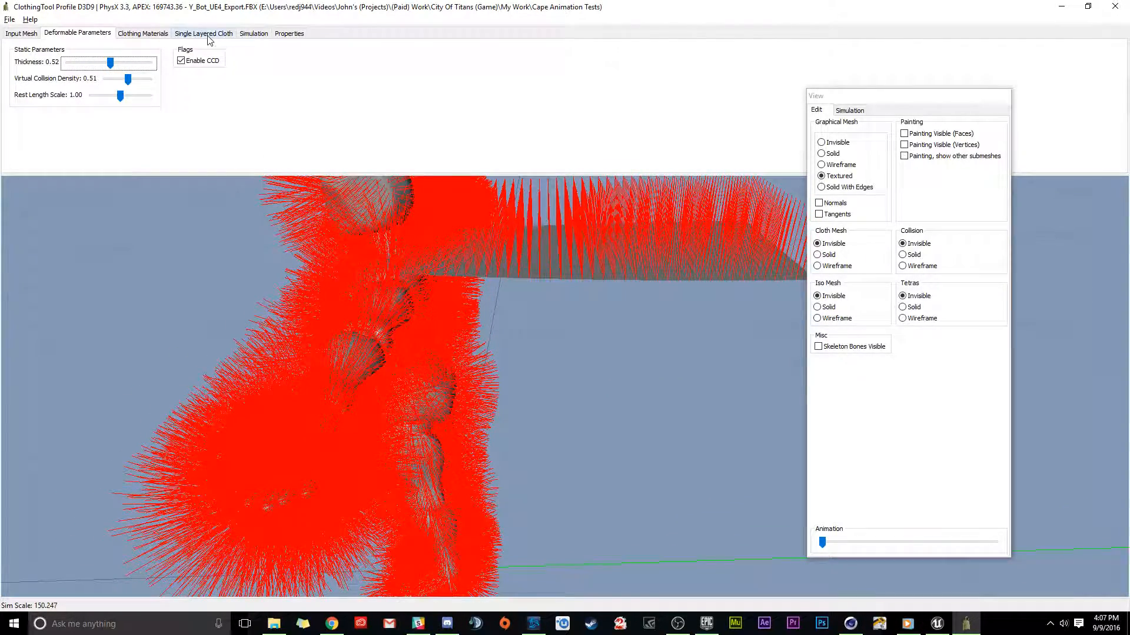
Run the simulation with the thicker cloth and pull the cape around to test its distance from the body.
left_click(207, 34)
left_click(252, 35)
left_click(215, 36)
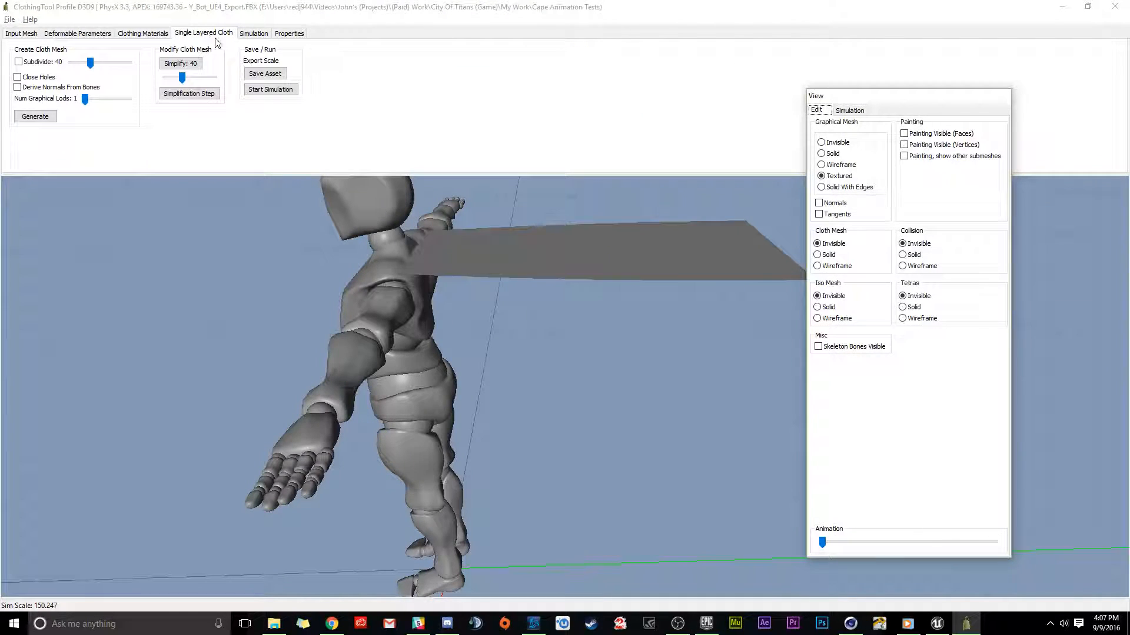
left_click(268, 91)
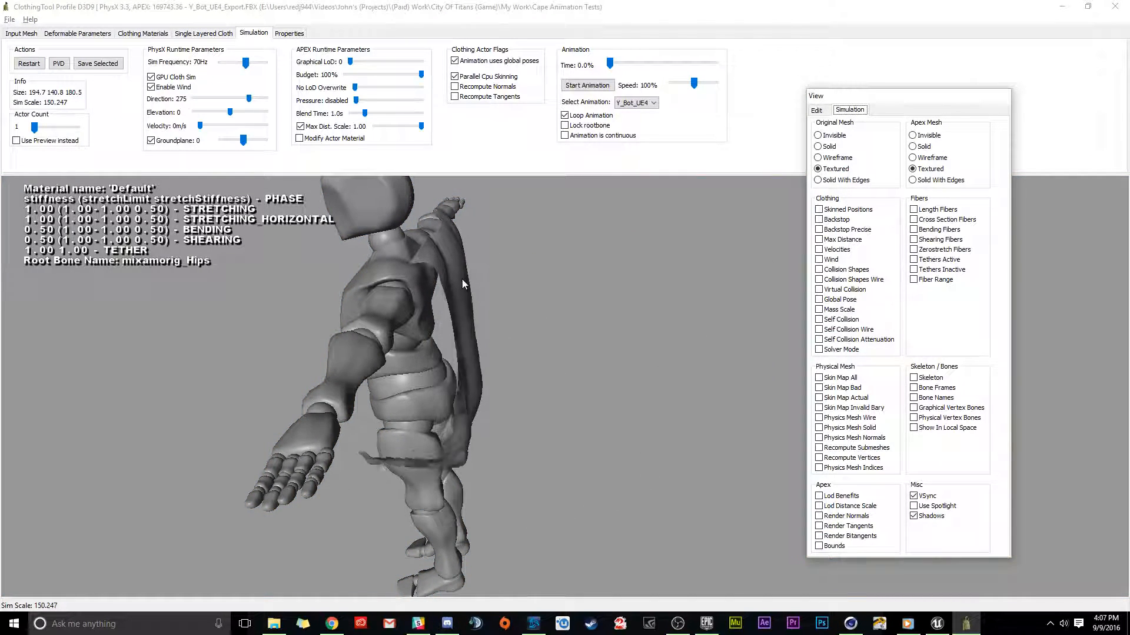
left_click_drag(421, 286, 386, 291)
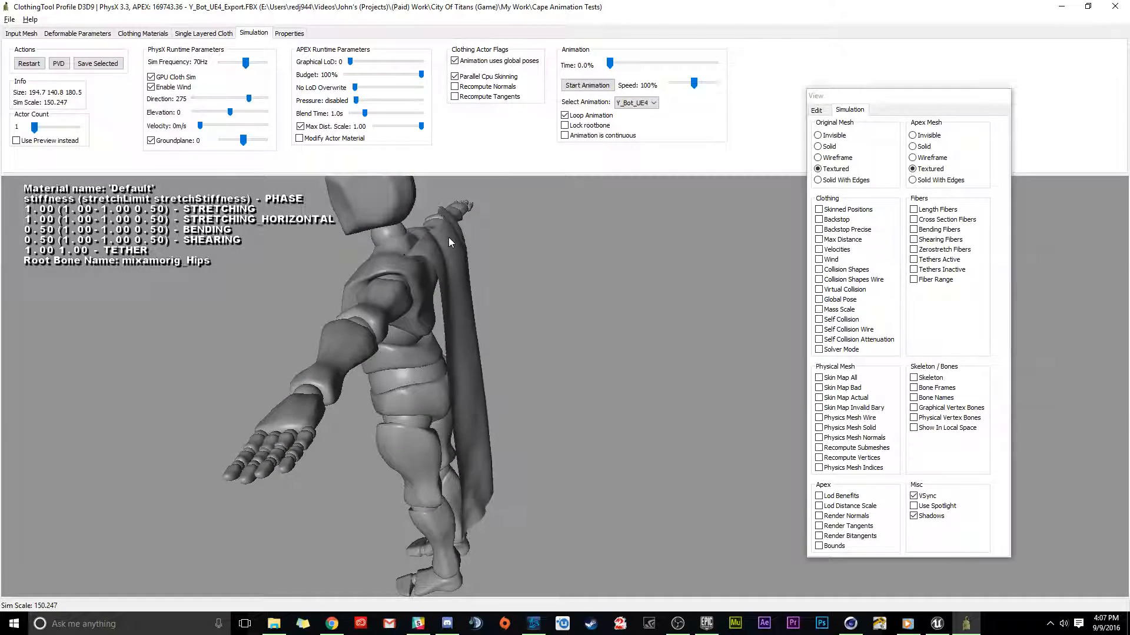
left_click_drag(496, 386, 567, 286)
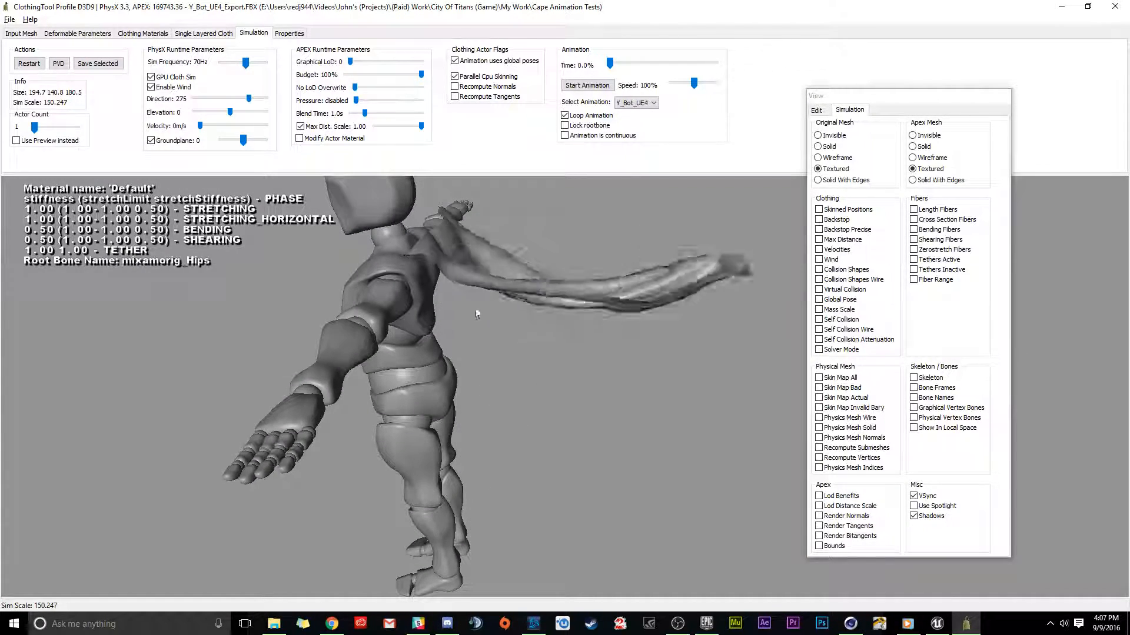
left_click_drag(420, 390, 446, 349)
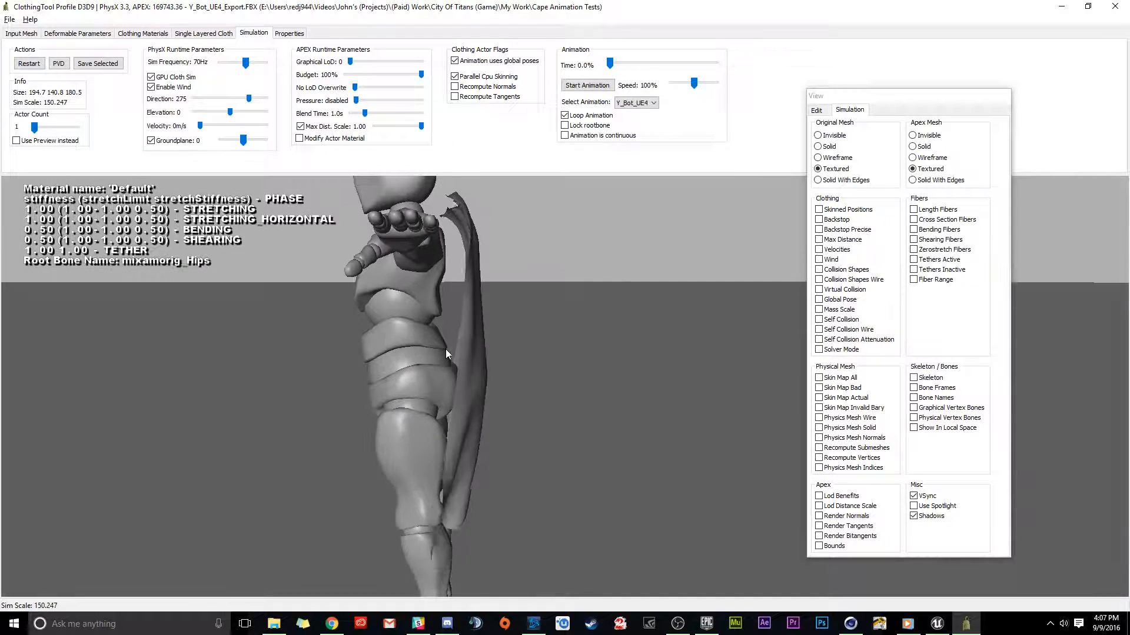
left_click_drag(432, 452, 579, 249)
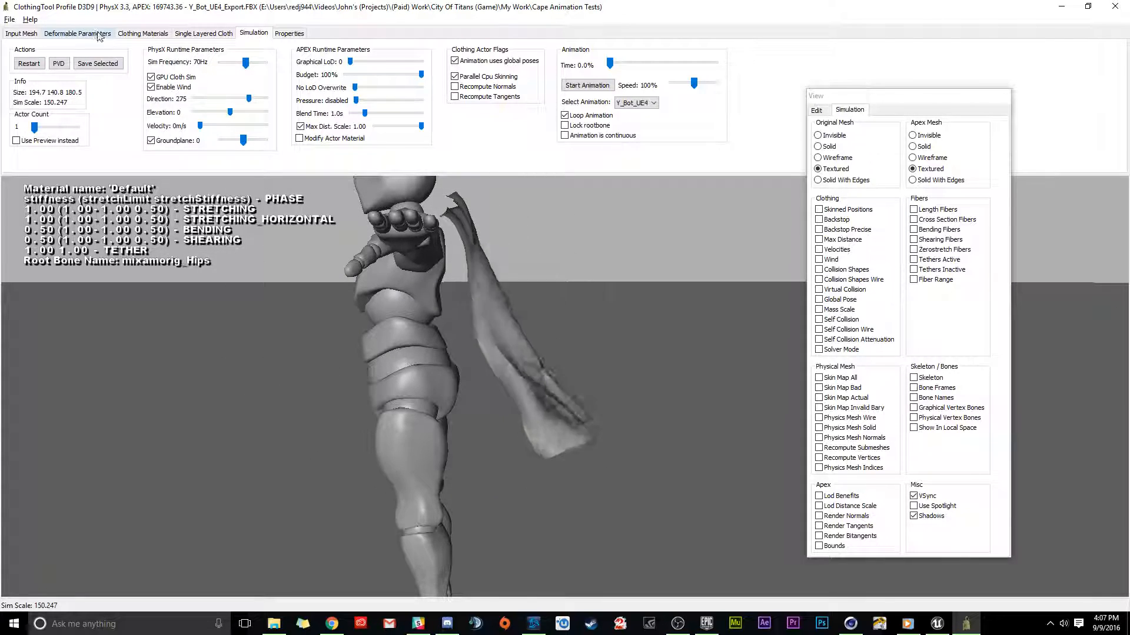
Lower the cloth's static thickness parameter to 0.02 and rerun the simulation to check the cape against the body.
left_click(74, 33)
left_click_drag(110, 63, 70, 62)
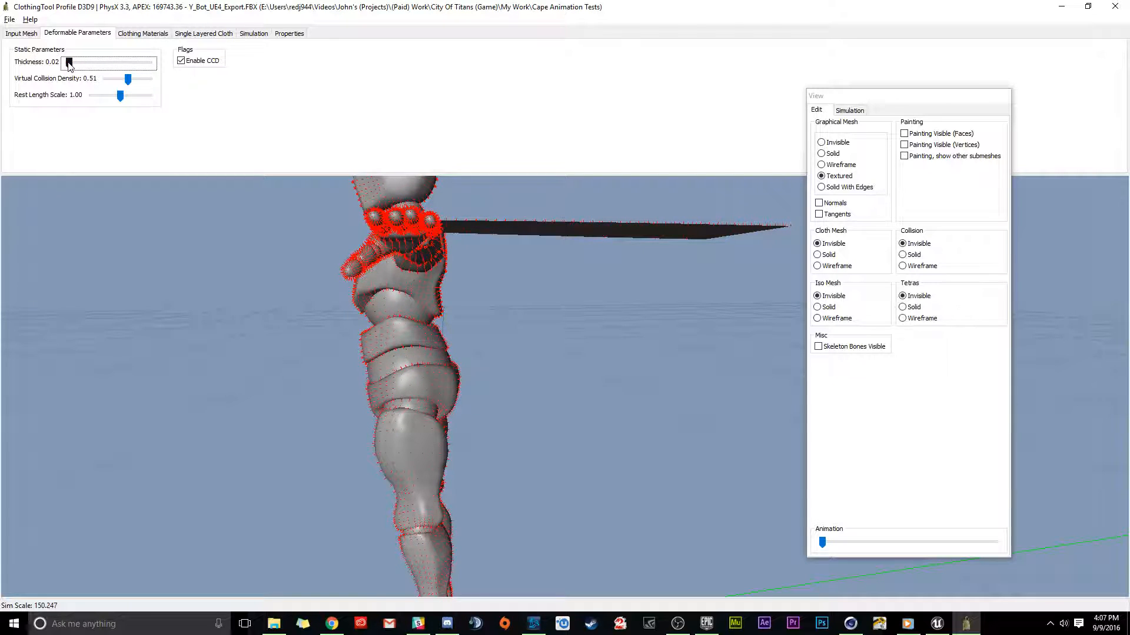
left_click(133, 35)
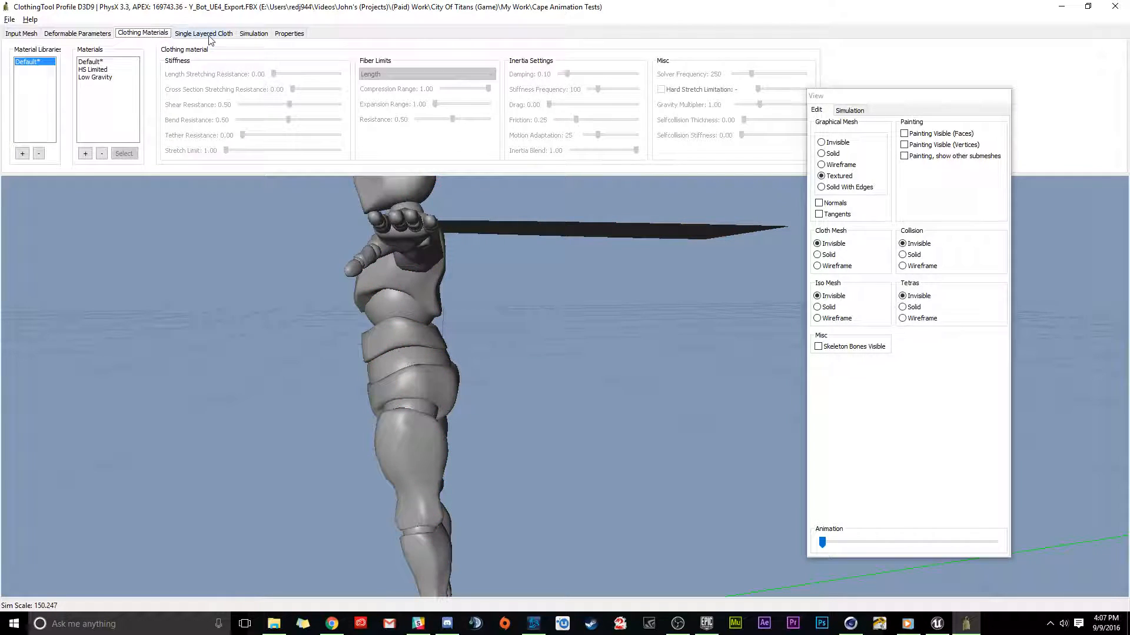
left_click(209, 34)
left_click(263, 93)
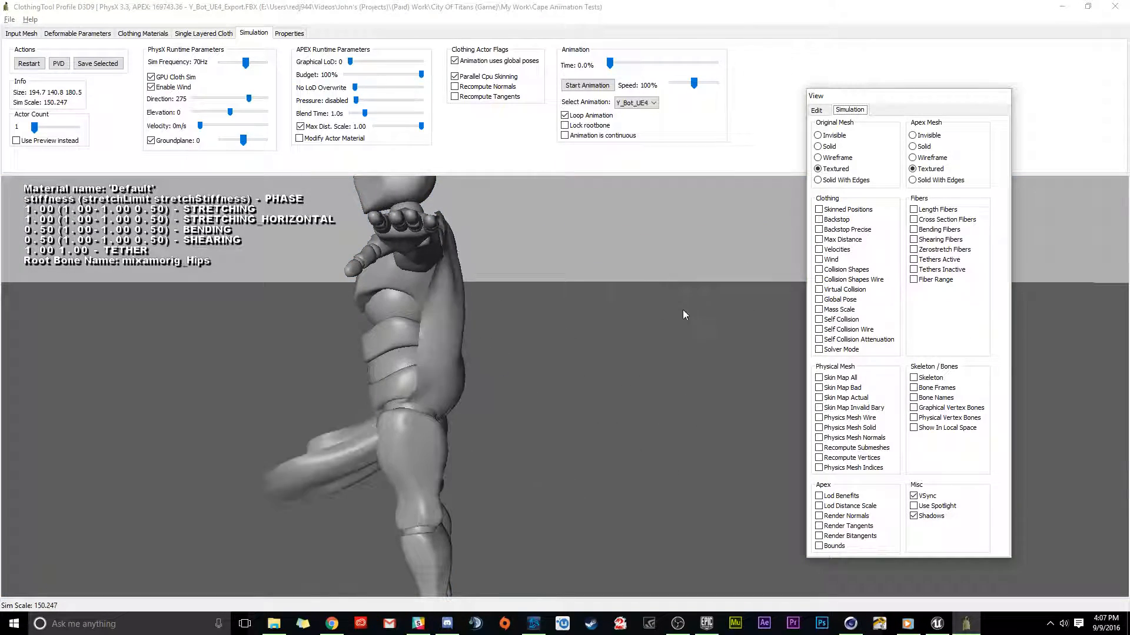
left_click_drag(400, 280, 464, 234)
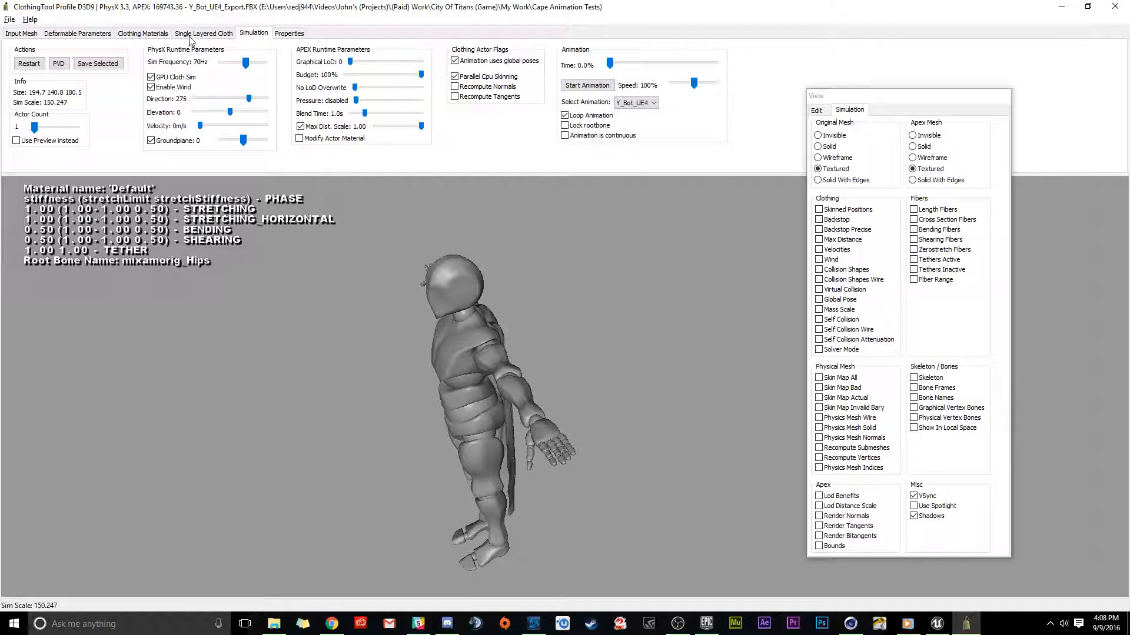
Save the single layered cloth as an Apex XML asset named APEX_FILE in the Cape Animation Tests folder.
left_click(144, 34)
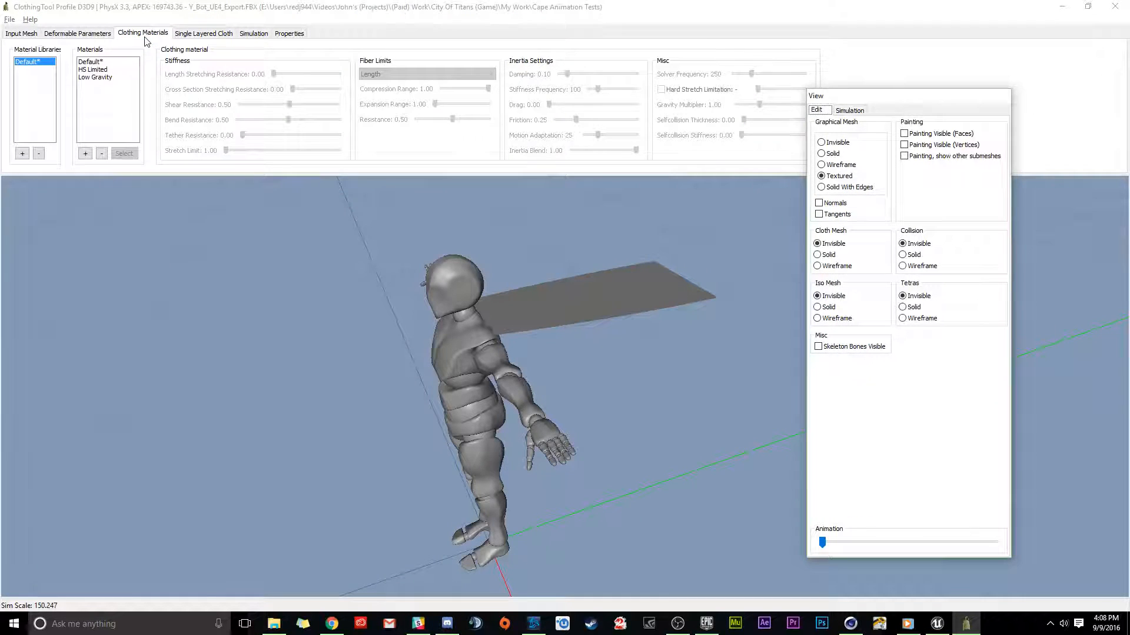
left_click(187, 33)
left_click(268, 77)
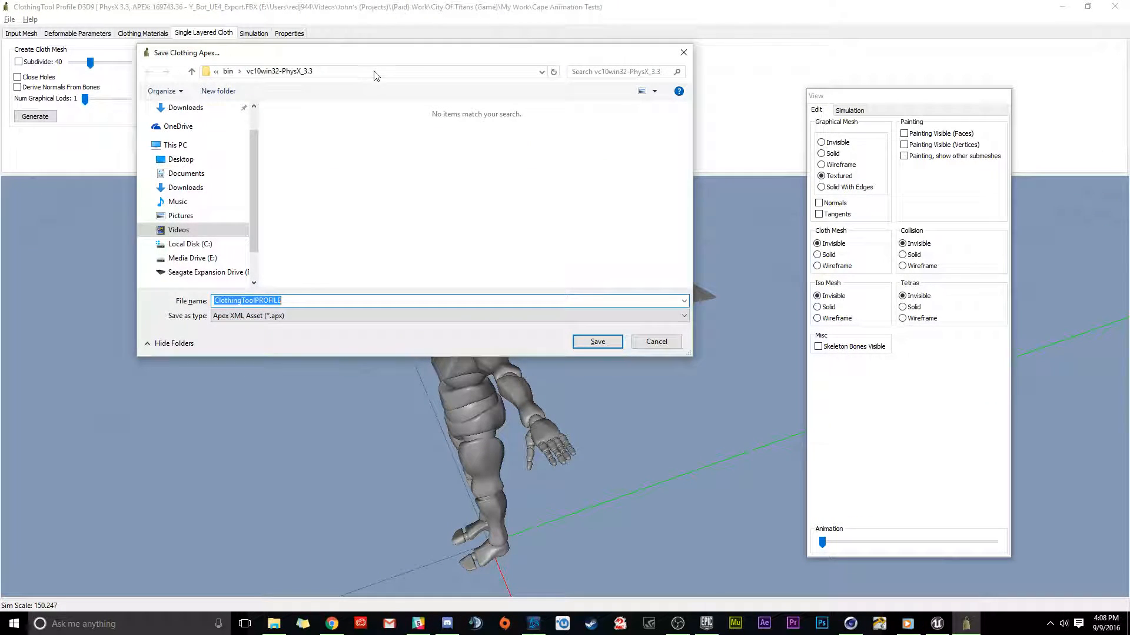
left_click(373, 71)
type("E:\\Users\\redj944\\Videos\\John's (Projects)\\(Paid) Work\\City Of Titans (Game)\\My Work\\Cape Animation Tests")
key("Return")
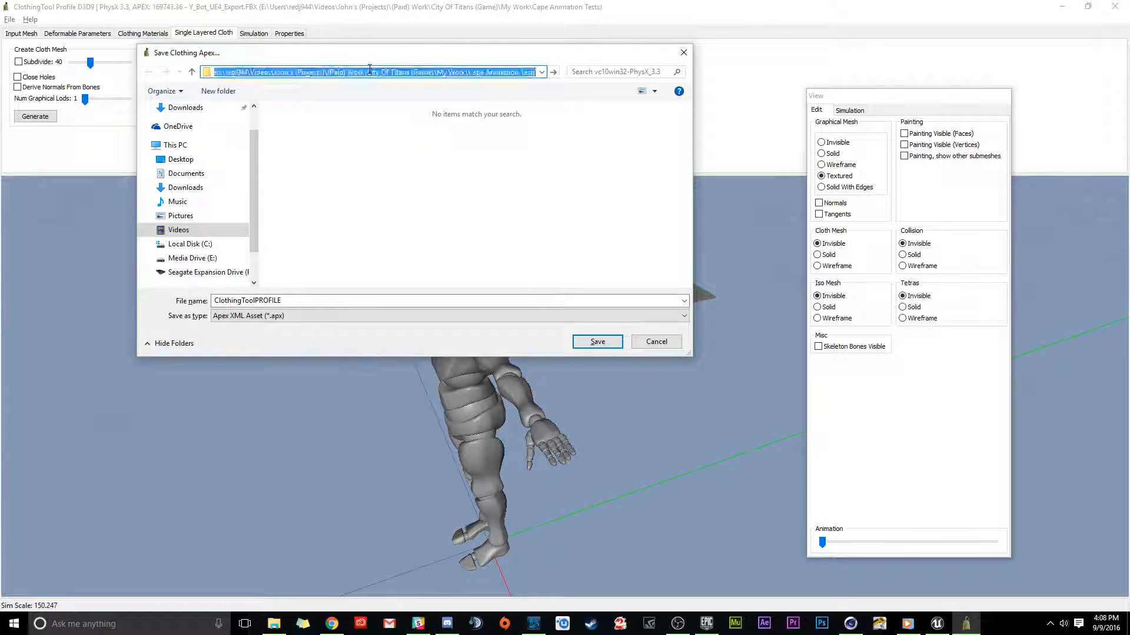
double_click(293, 301)
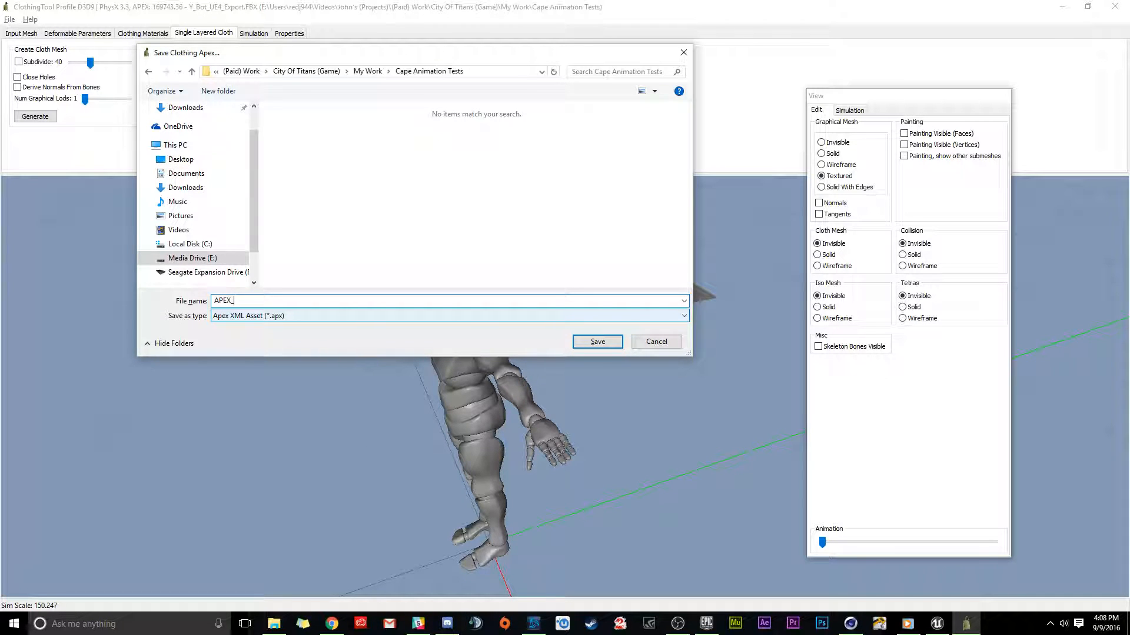
key("Return")
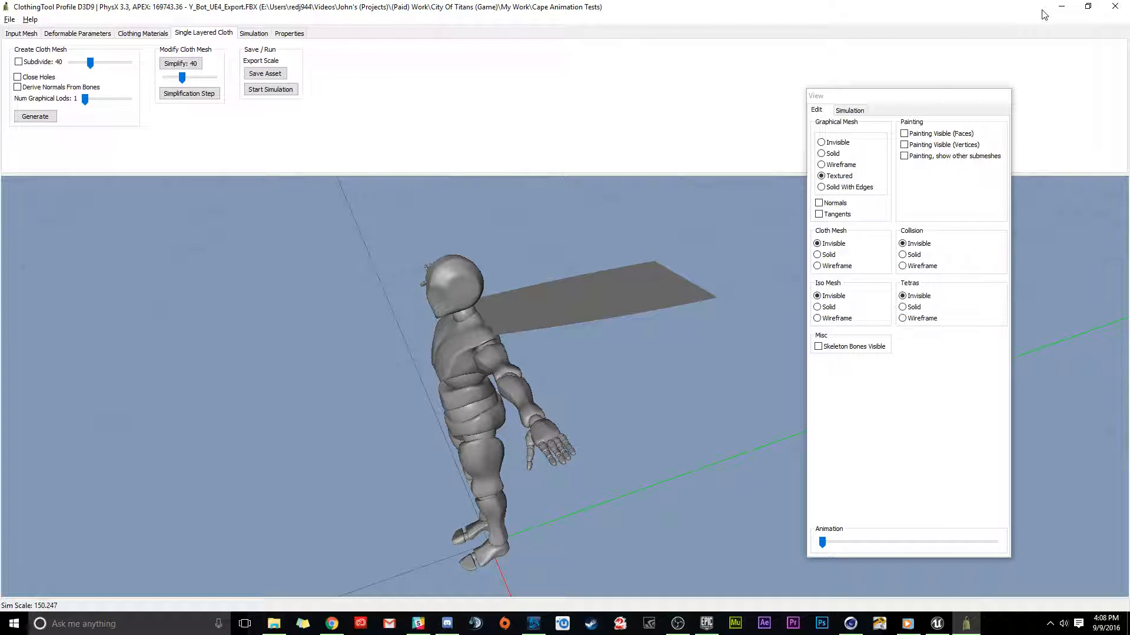
Switch to Unreal Engine and check the exported files in the Cape Animation Tests folder.
left_click(937, 623)
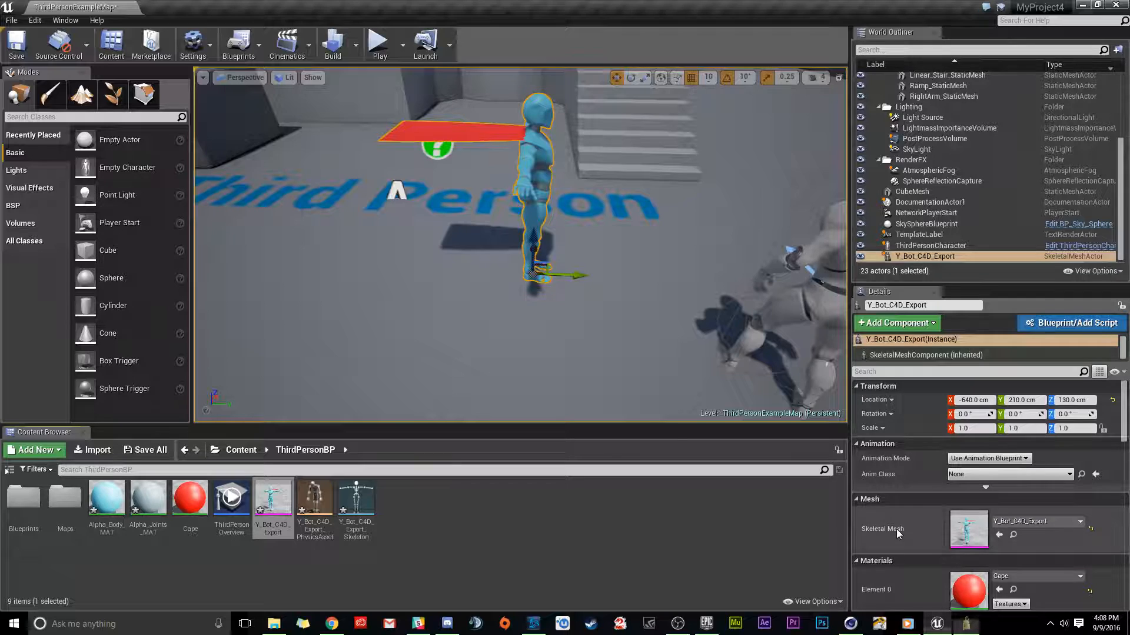
left_click(274, 624)
left_click(590, 393)
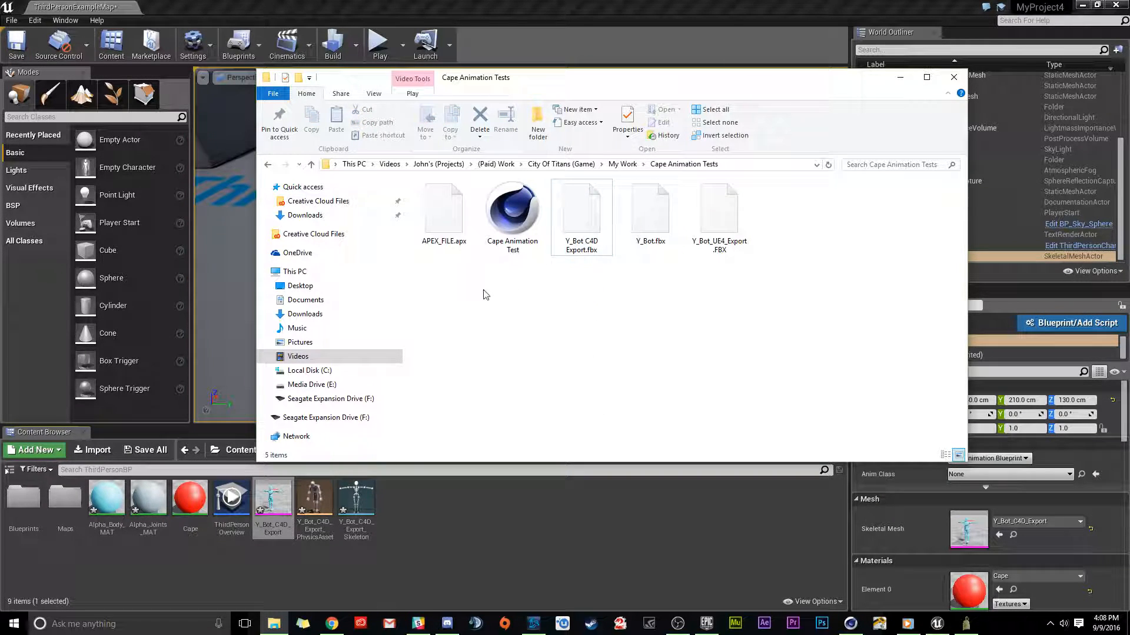
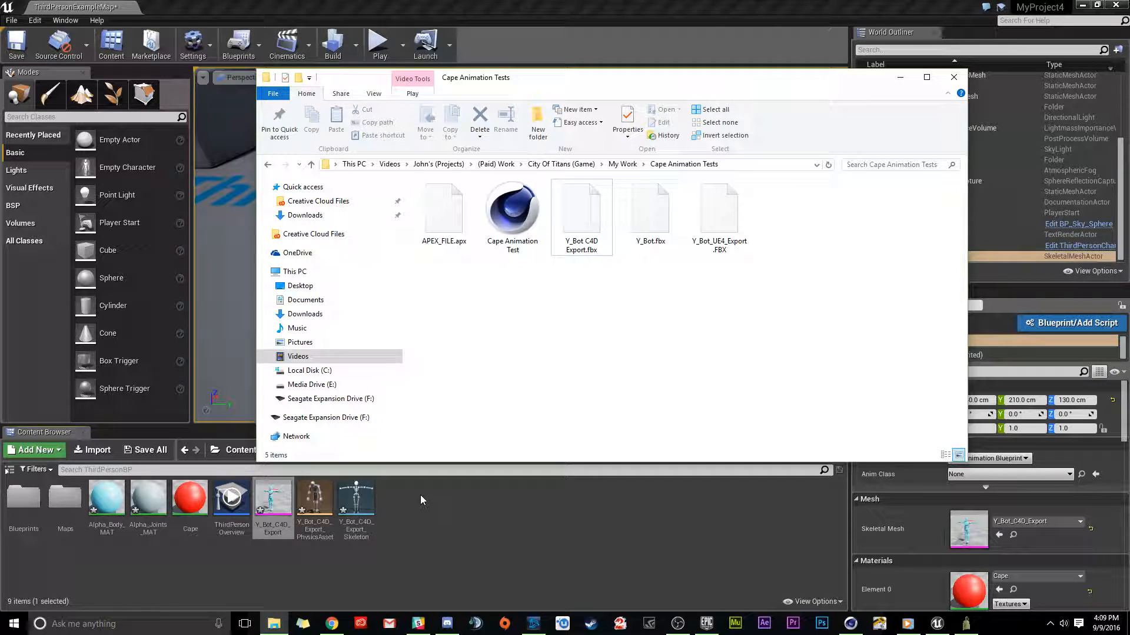
left_click(484, 542)
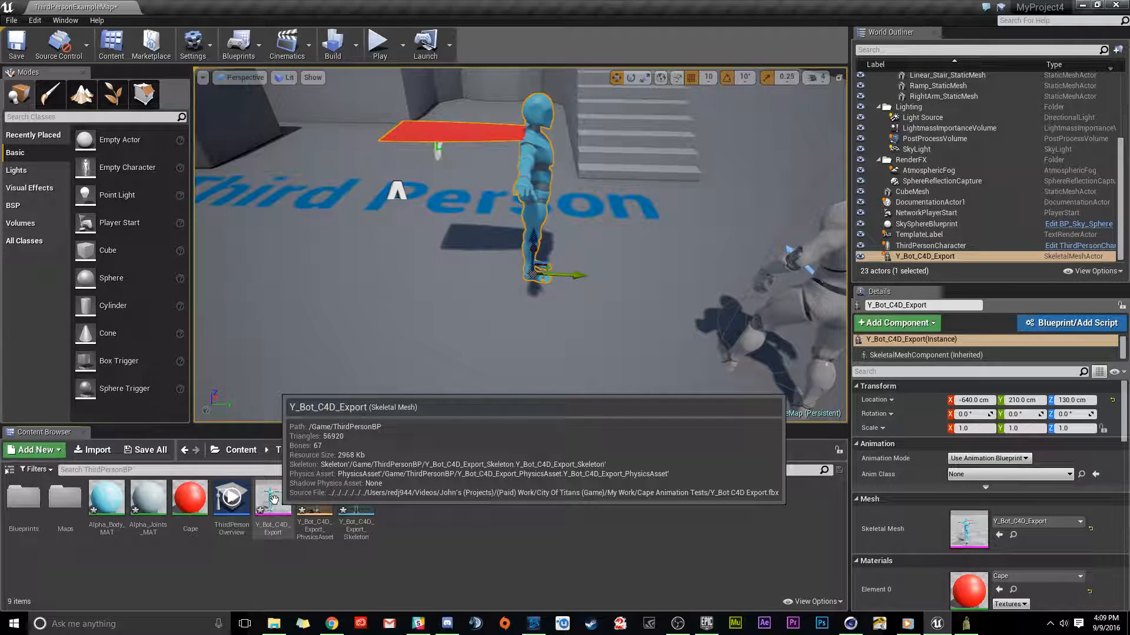
Open the Y_Bot_C4D_Export skeletal mesh and add APEX_FILE.apx from the Cape Animation Tests folder as its APEX clothing file.
double_click(273, 501)
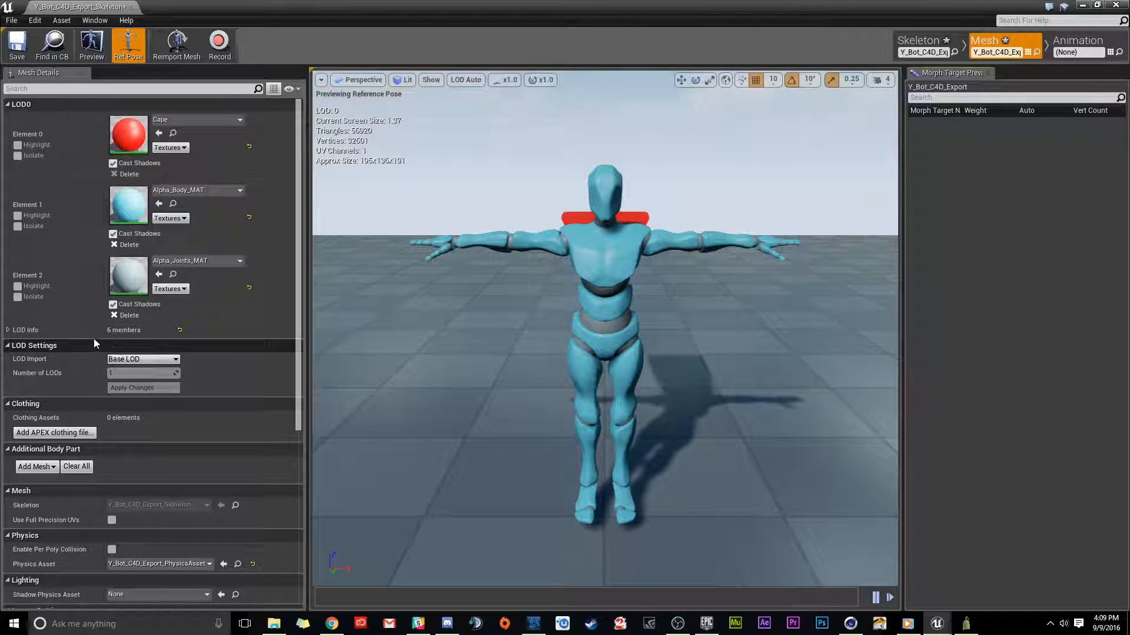
left_click(52, 434)
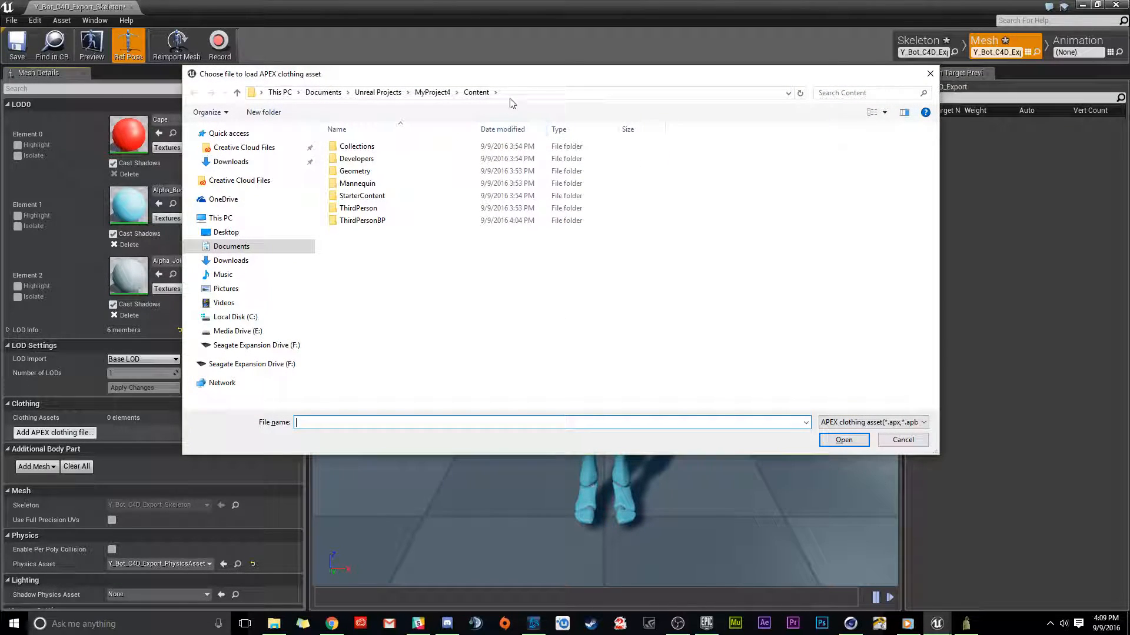
left_click(530, 94)
type("E:\\Users\\redj944\\Videos\\John's (Projects)\\(Paid) Work\\City Of Titans (Game)\\My Work\\Cape Animation Tests")
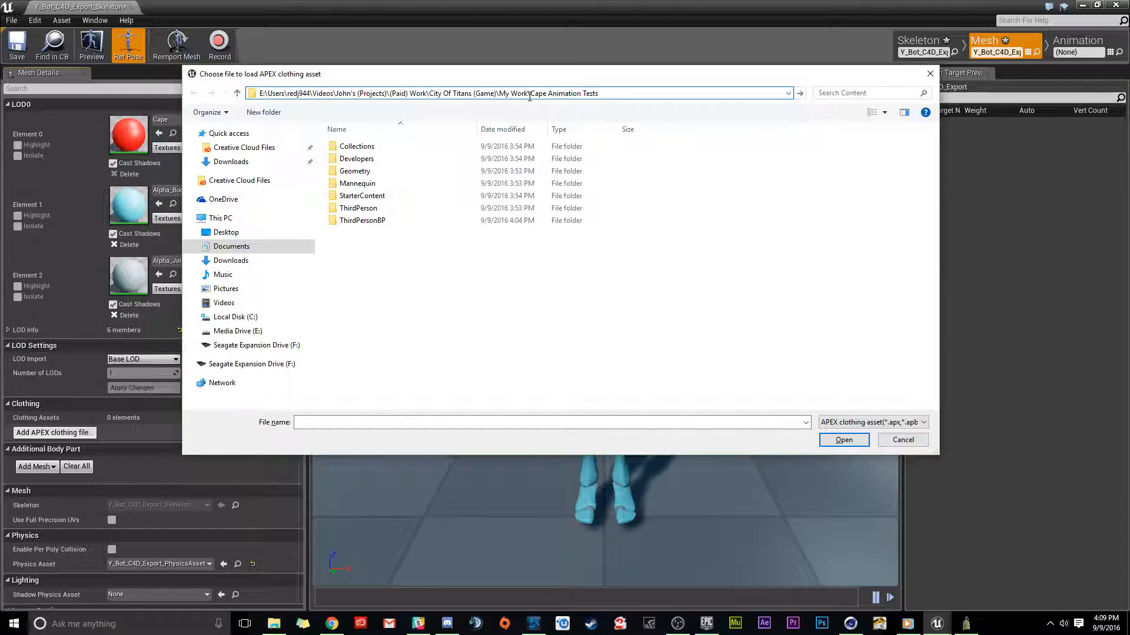
key("Return")
double_click(358, 156)
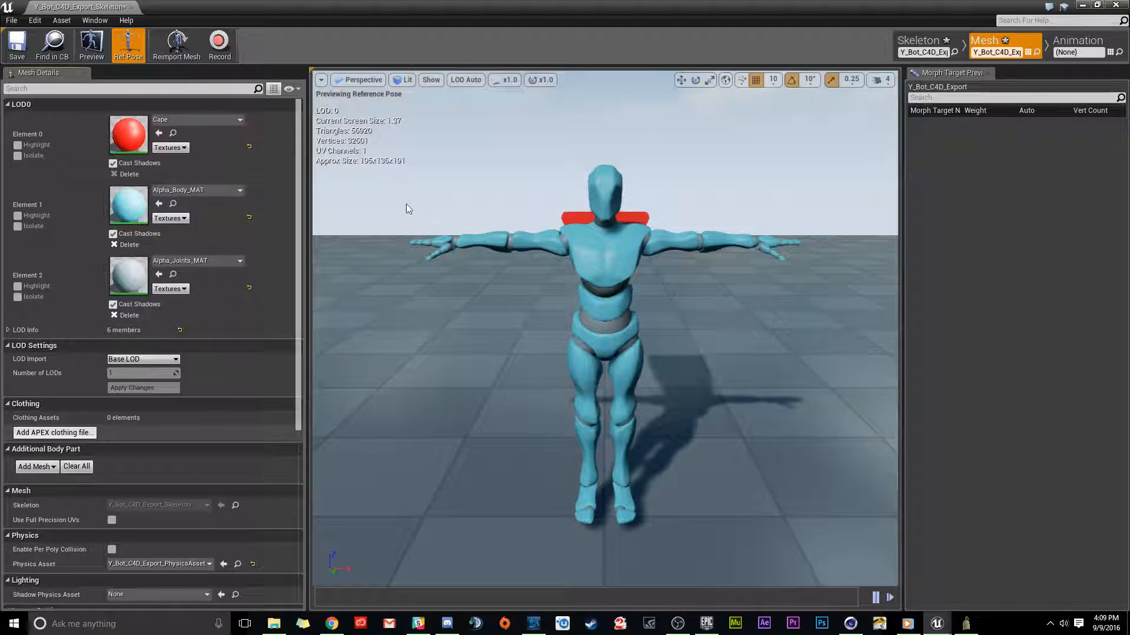
Assign the APEX_FILE.apx clothing to the mesh's Cape material element.
left_click_drag(641, 369, 524, 306)
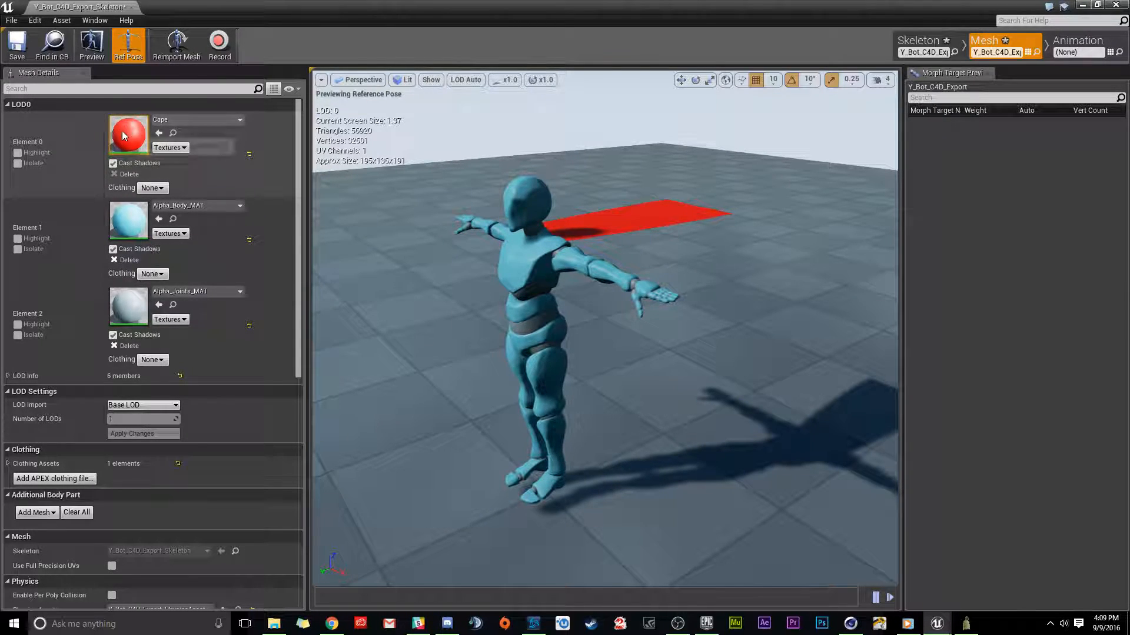
left_click(152, 188)
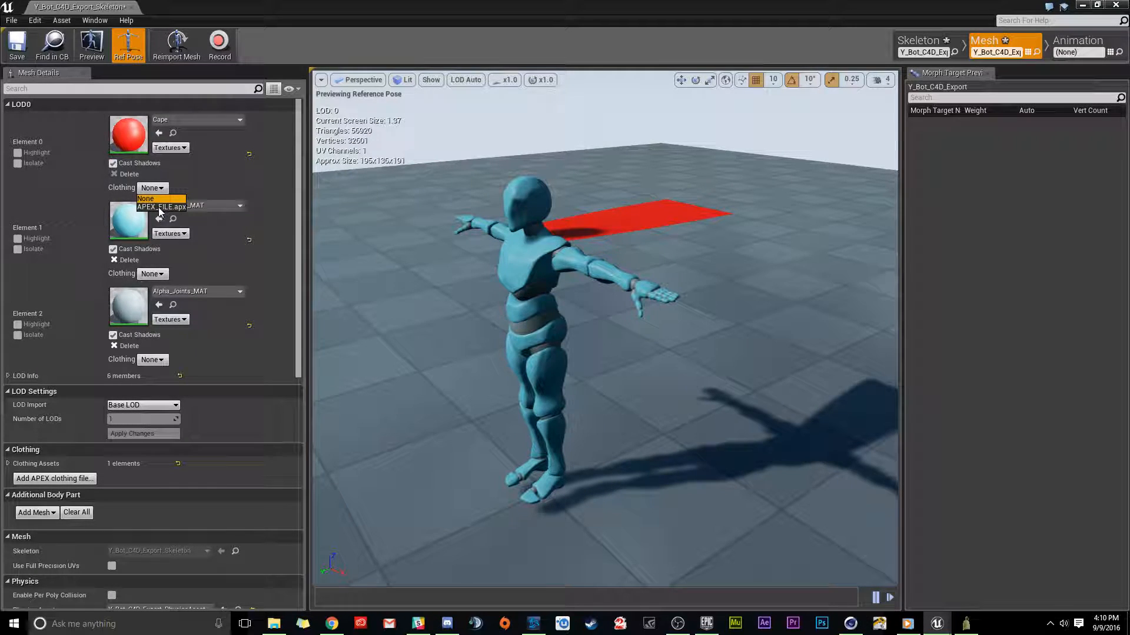
left_click(157, 207)
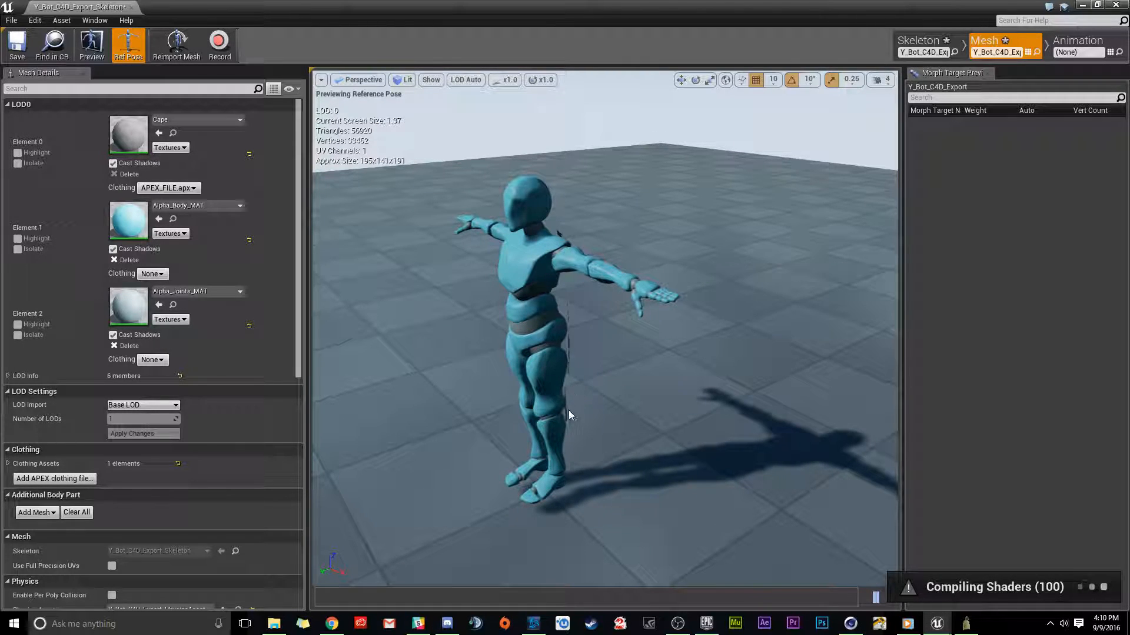
Examine the simulated cape on the preview mesh from behind, the side and the front.
left_click_drag(575, 467, 650, 197, "alt")
right_click_drag(546, 228, 624, 227, "alt")
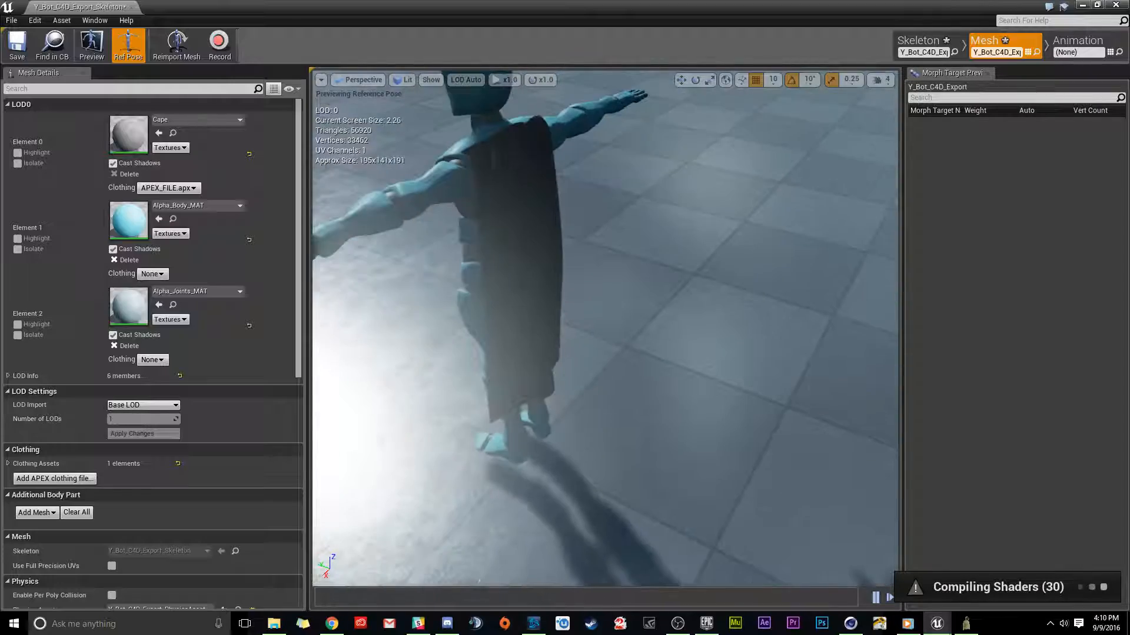
left_click_drag(500, 416, 333, 418, "alt")
left_click_drag(657, 331, 662, 276, "alt")
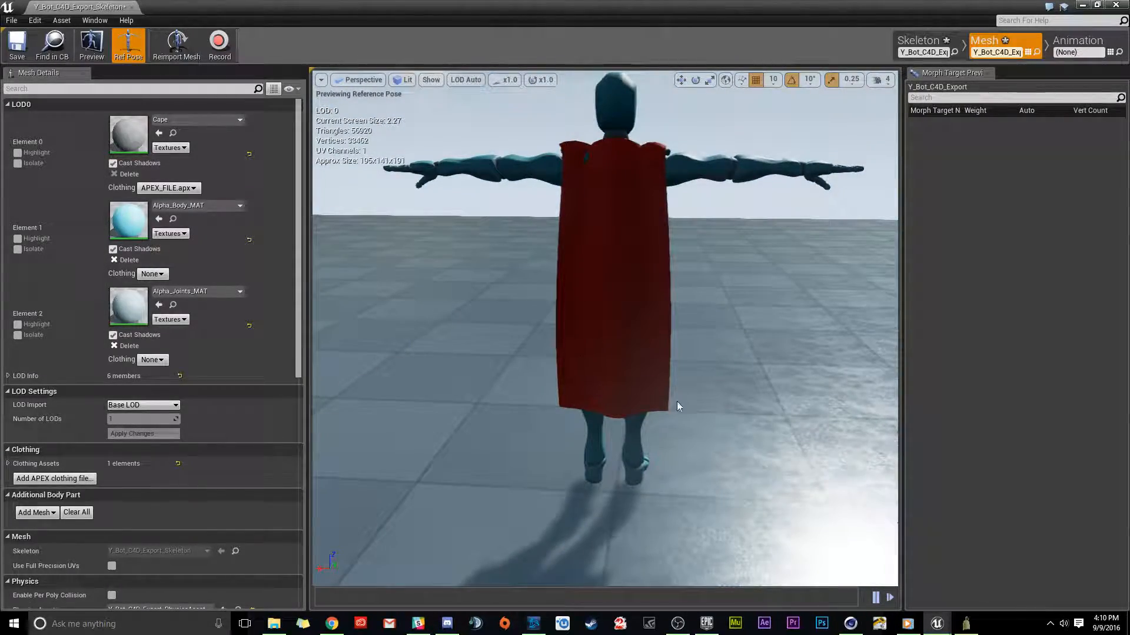
left_click_drag(608, 485, 396, 218, "alt")
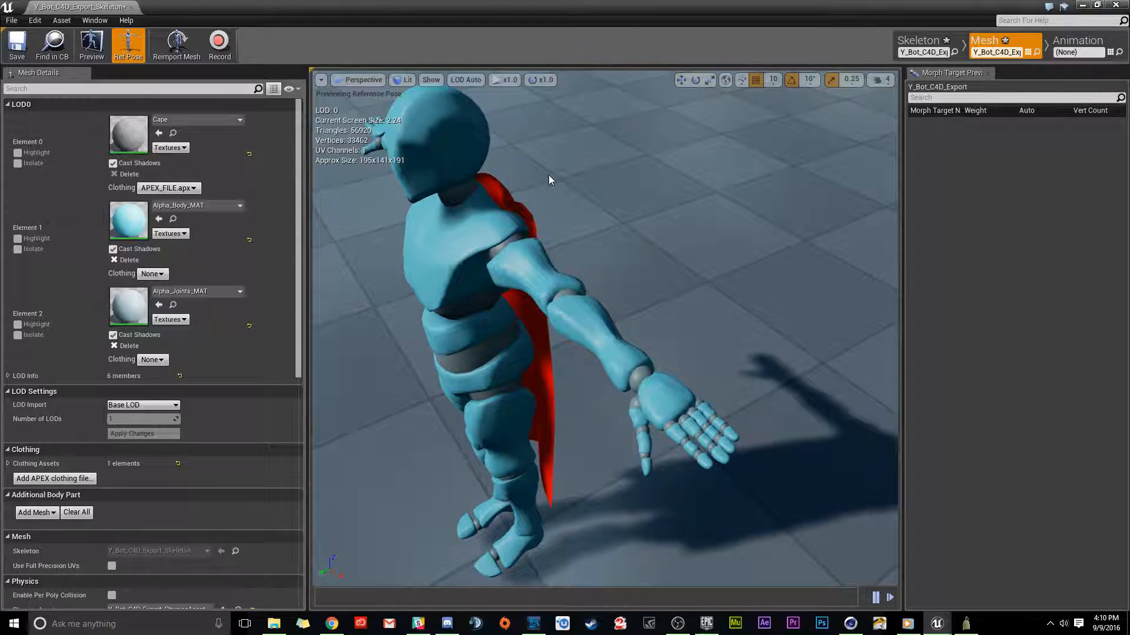
left_click_drag(465, 279, 365, 317, "alt")
left_click_drag(568, 392, 764, 412, "alt")
left_click_drag(459, 440, 423, 441, "alt")
scroll(573, 453, "down", 3)
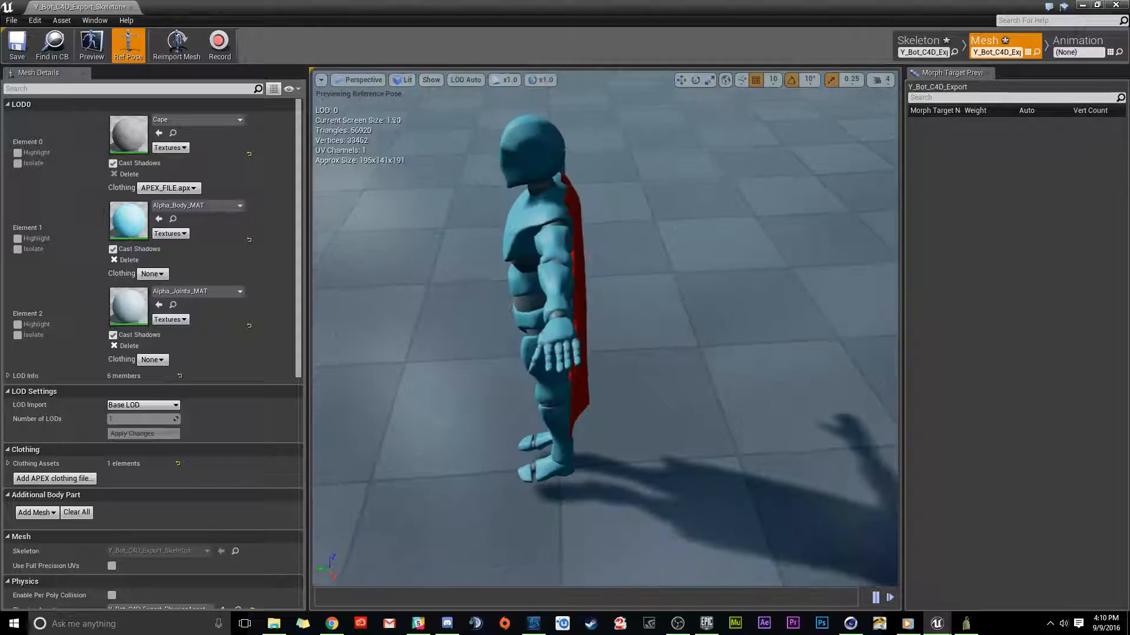
left_click_drag(573, 453, 541, 448, "alt")
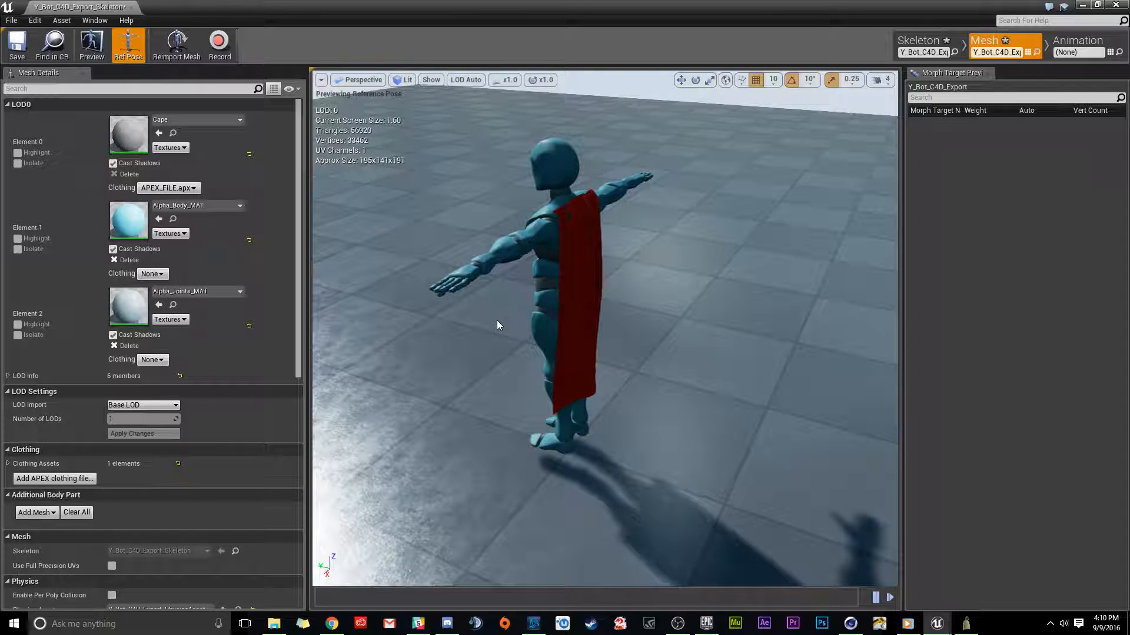
Return to the level editor and open the ThirdPersonCharacter blueprint from the Blueprints folder in its 3D view.
left_click(131, 7)
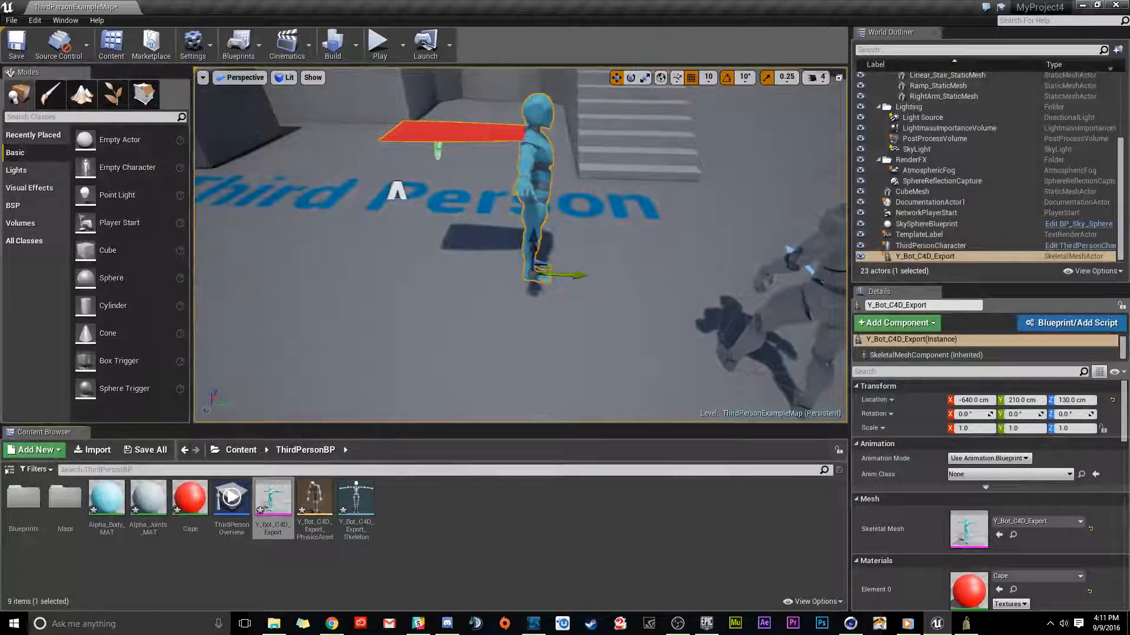
right_click_drag(570, 335, 622, 248)
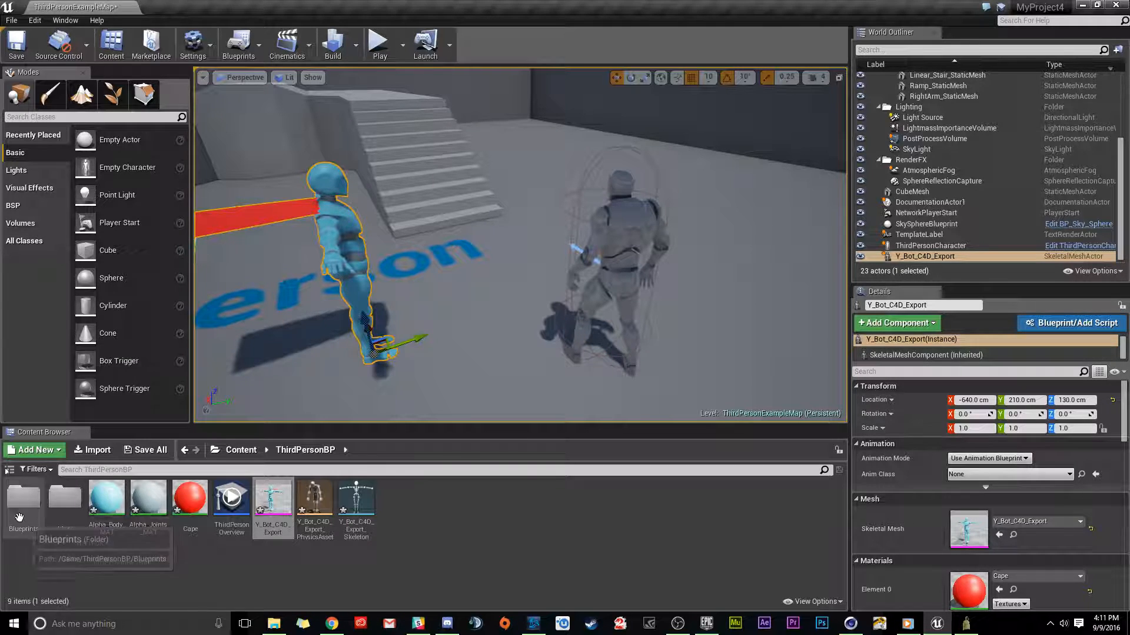
double_click(23, 499)
left_click(23, 497)
double_click(24, 498)
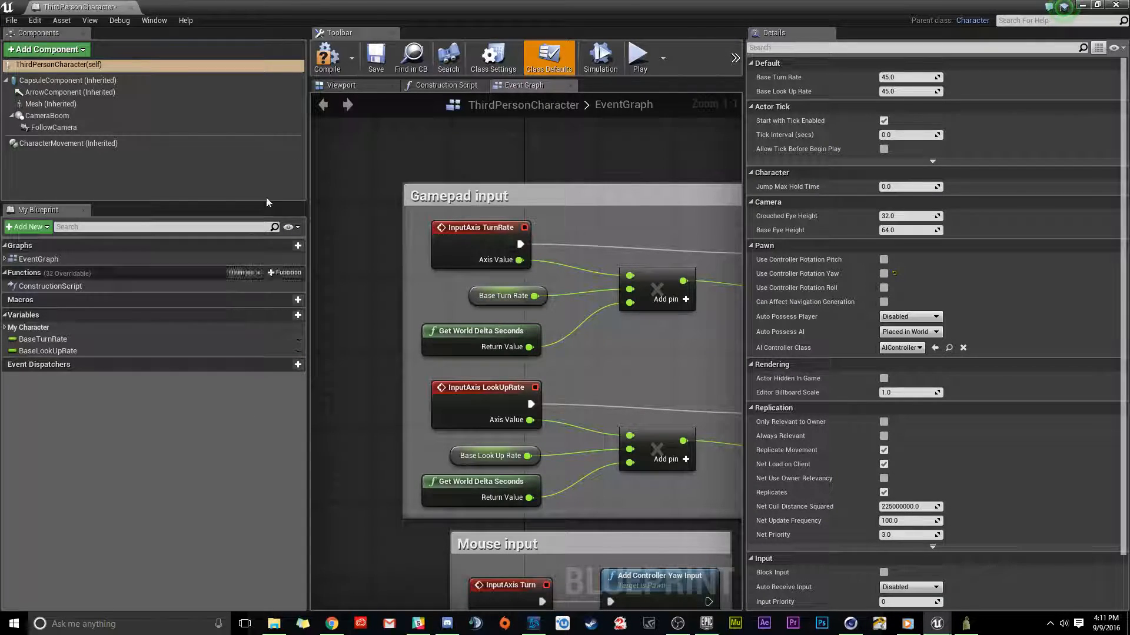
left_click(342, 86)
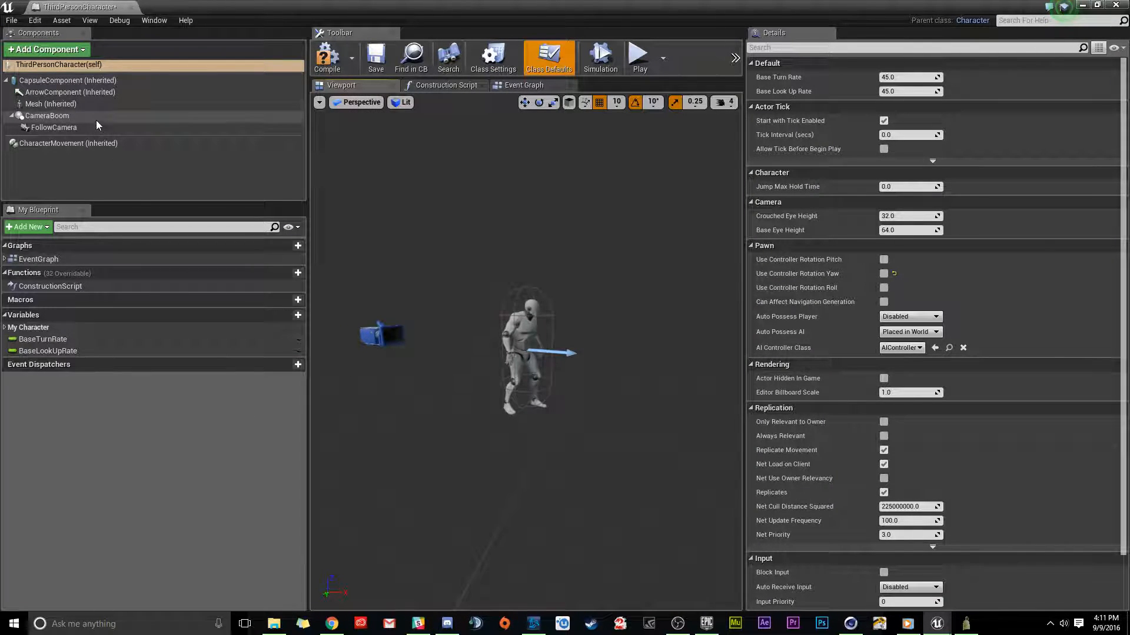
Set the inherited Mesh component's skeletal mesh to Y_Bot_C4D_Export and compile the blueprint.
left_click(50, 104)
left_click(980, 301)
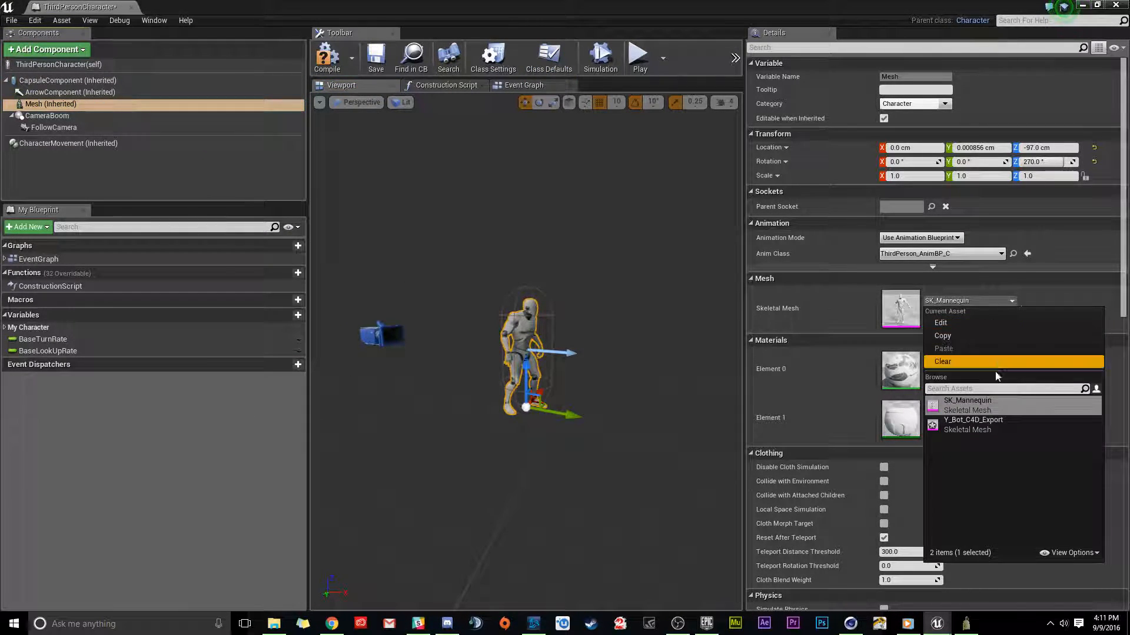
left_click(993, 422)
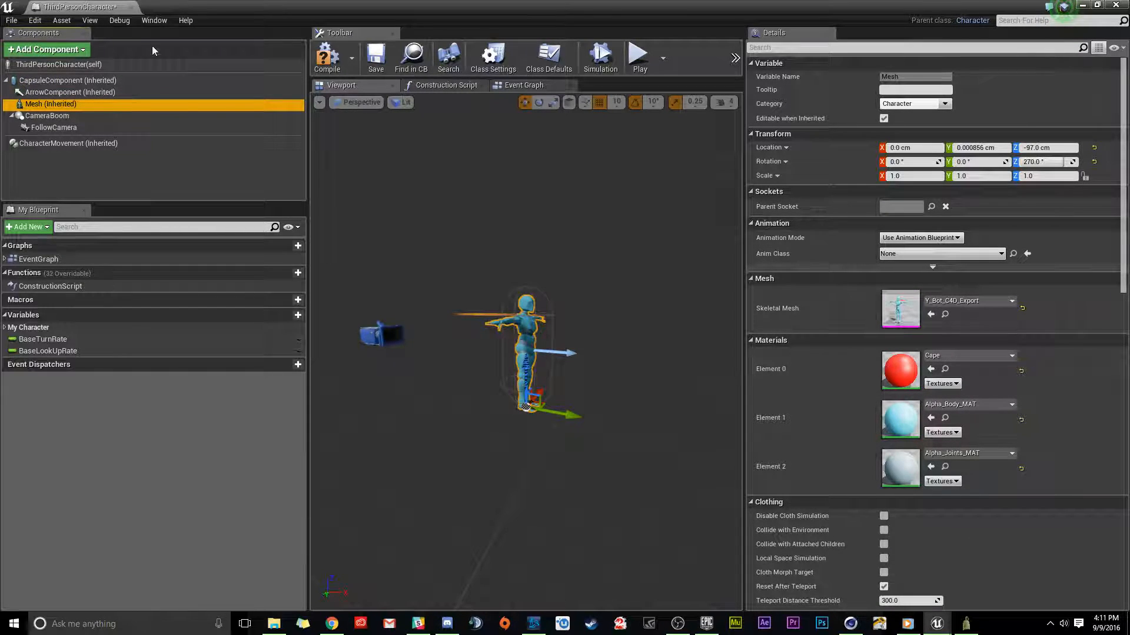
left_click(328, 62)
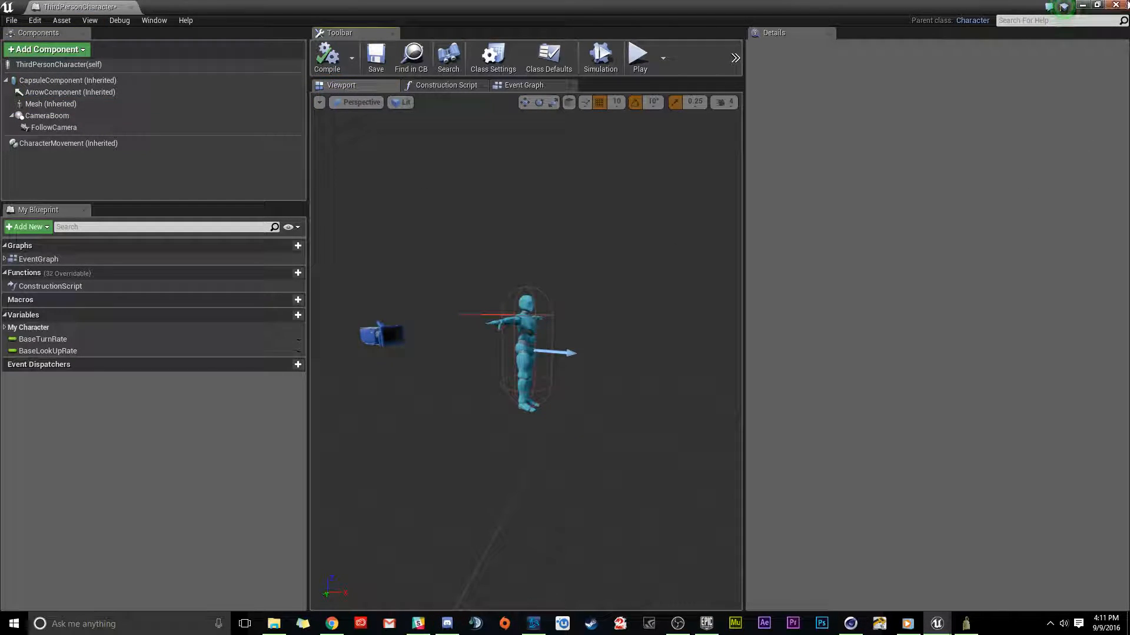
Play the level in the level editor and run and jump the caped character across the floor, stairs and platforms, ending the play session after testing the cape.
left_click(1081, 5)
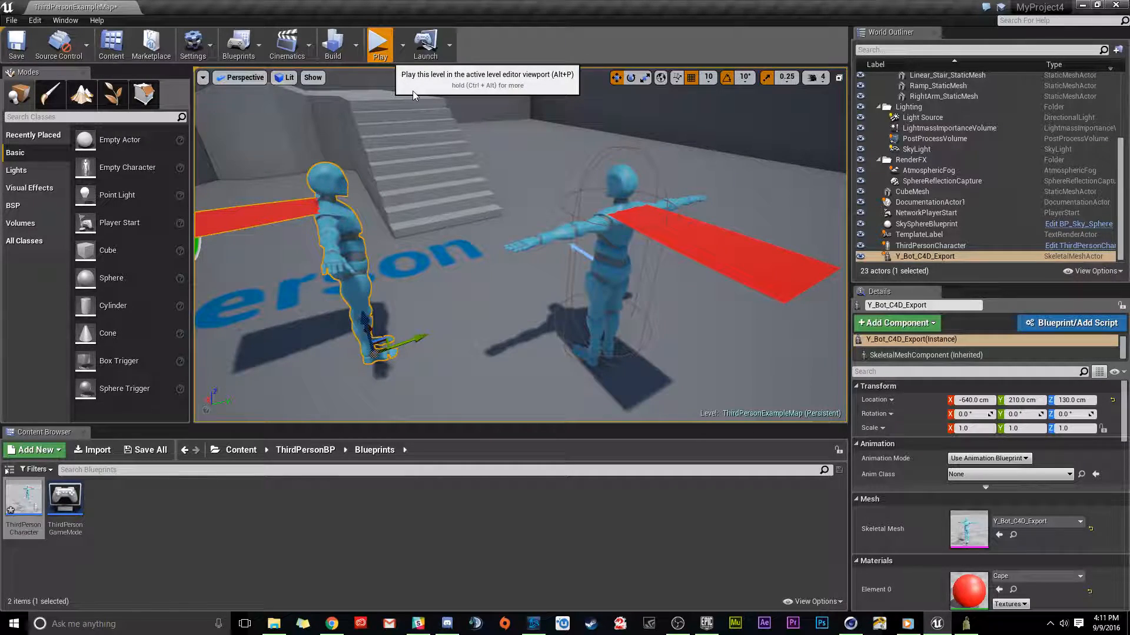
left_click(379, 45)
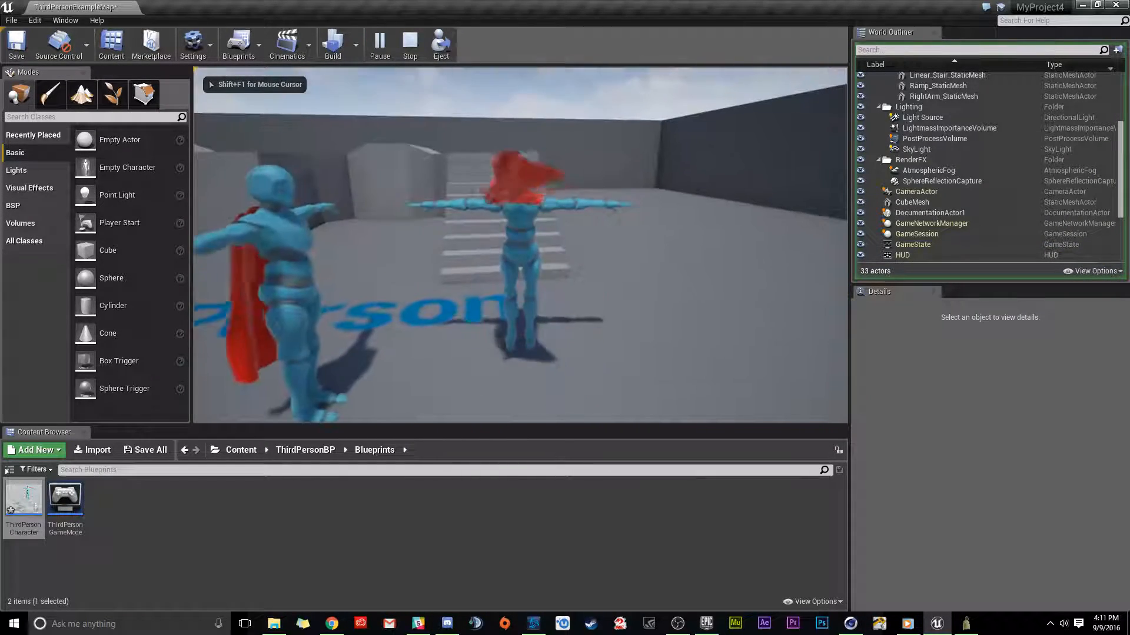
key("w")
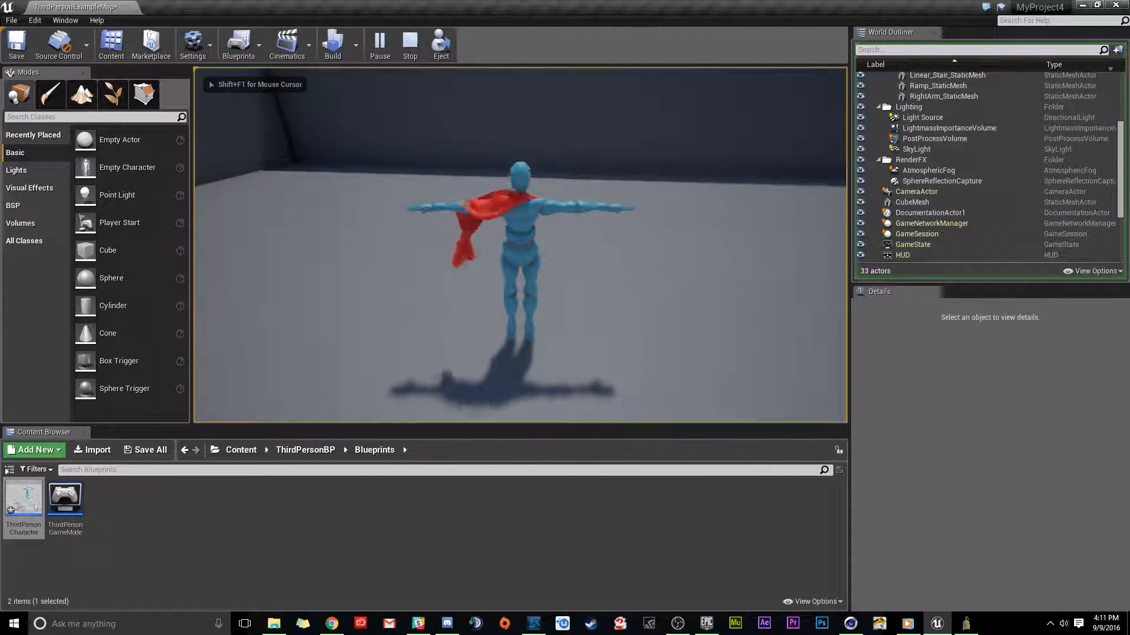
key("w")
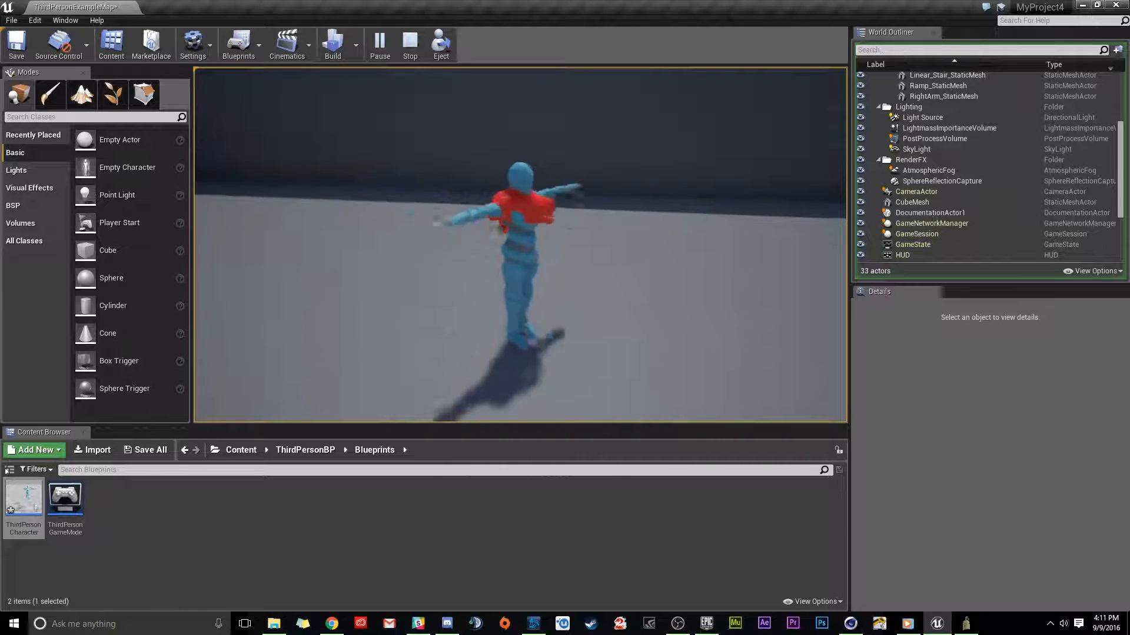
key("w")
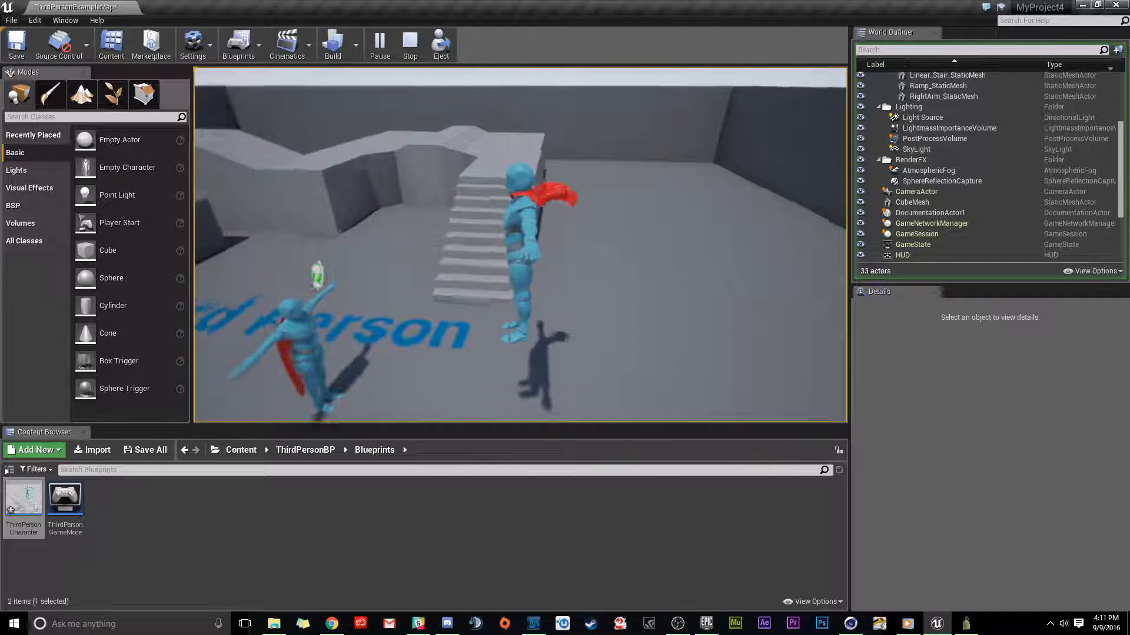
key("w")
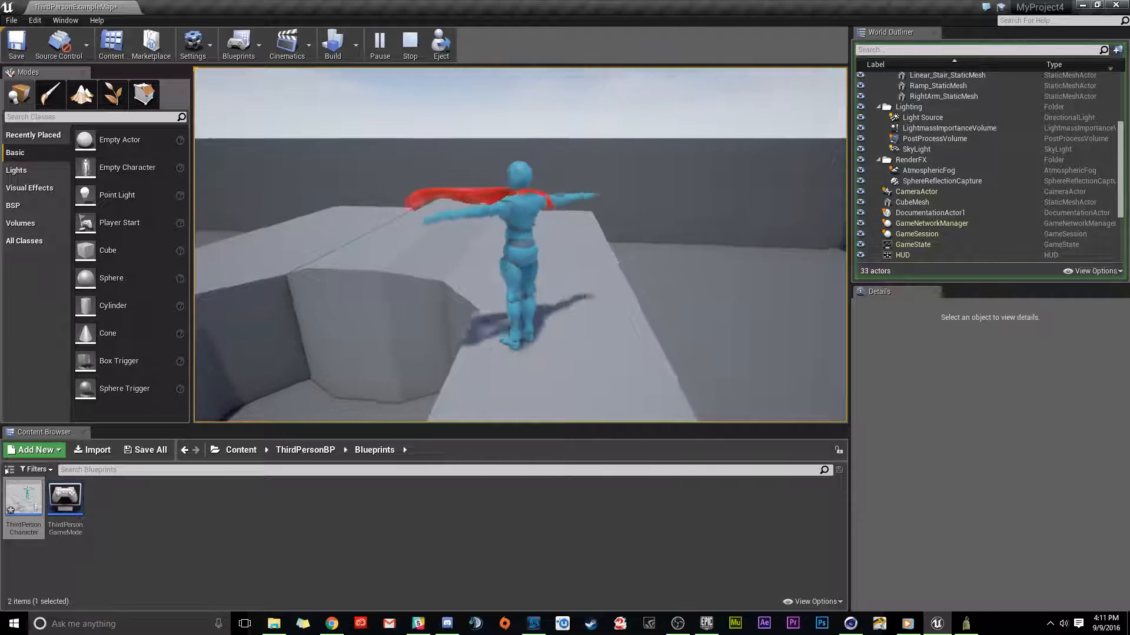
key("w")
key("d")
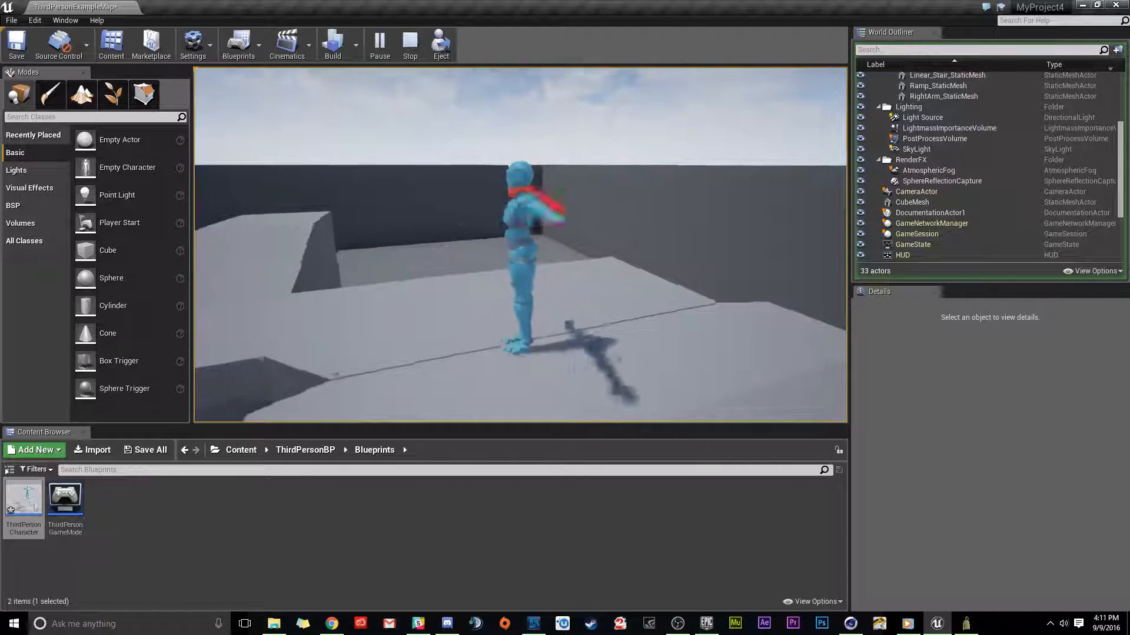
key("w")
key("a")
key("w")
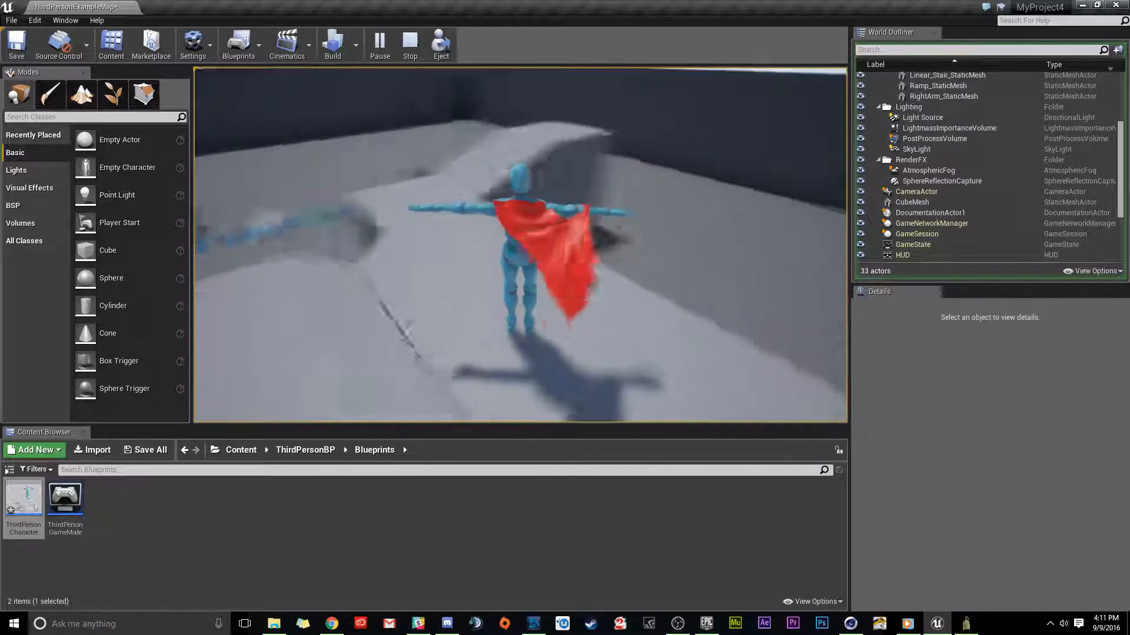
key("w")
key("w")
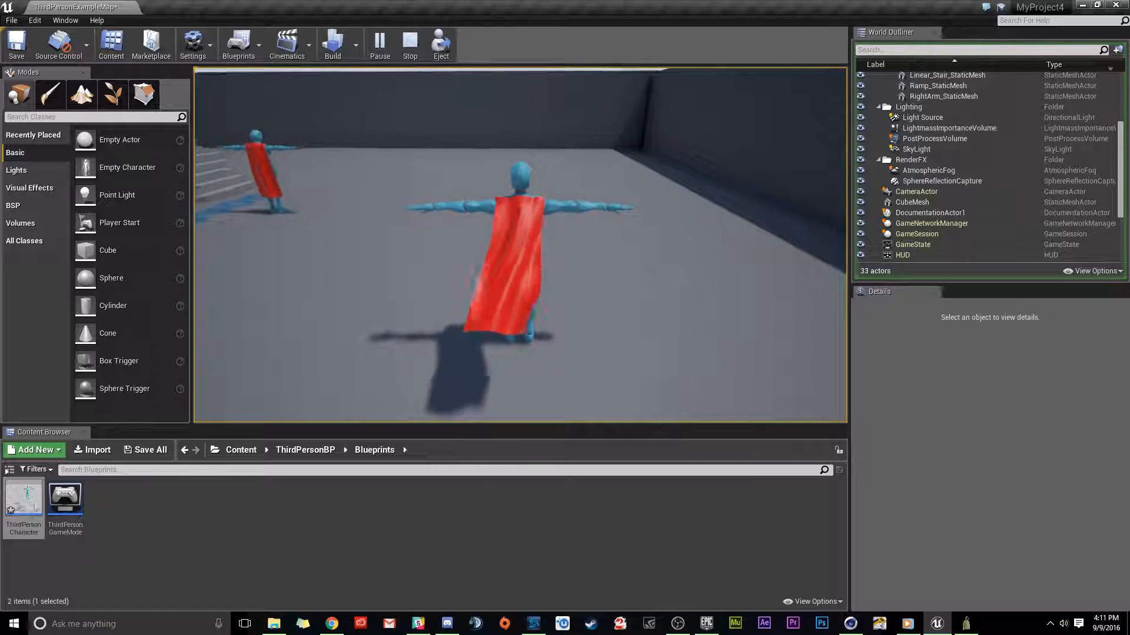
key("w")
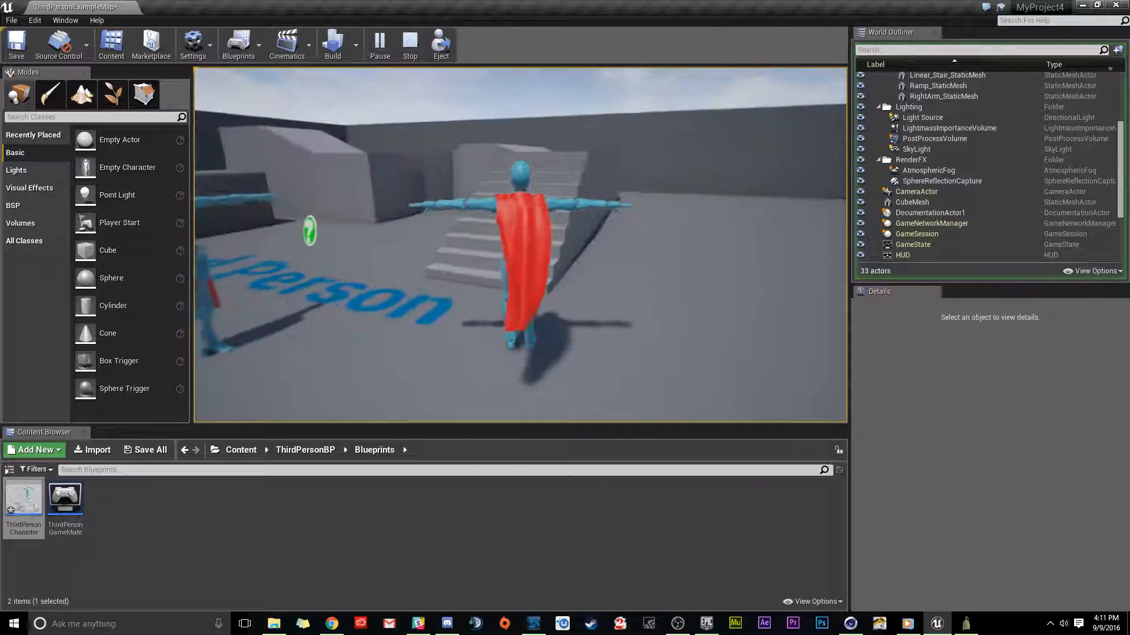
key("w")
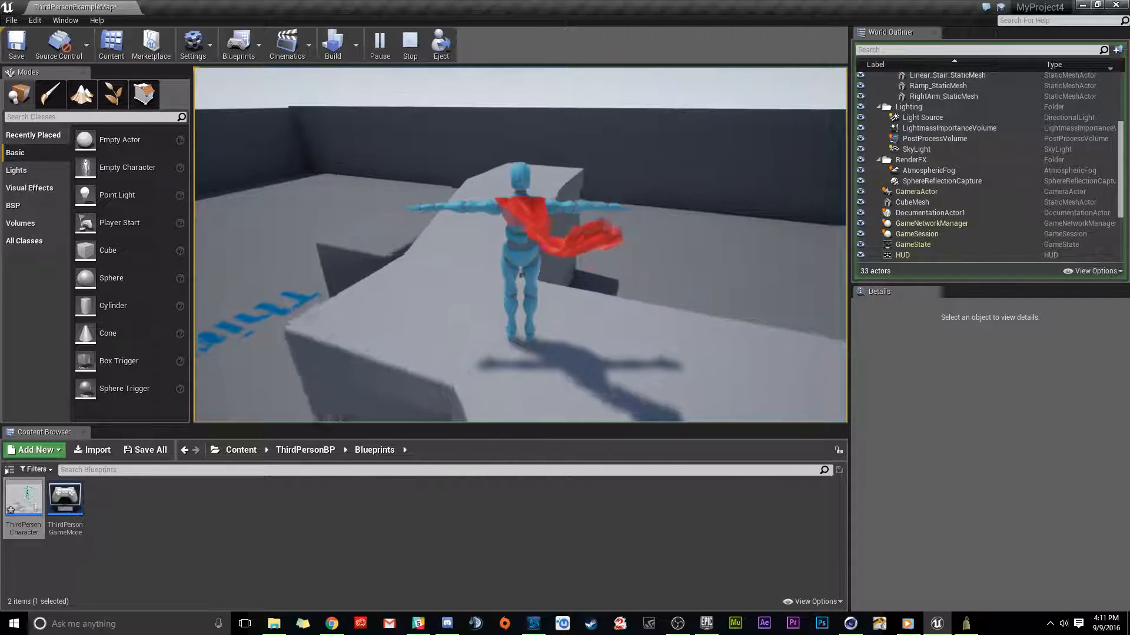
key("w")
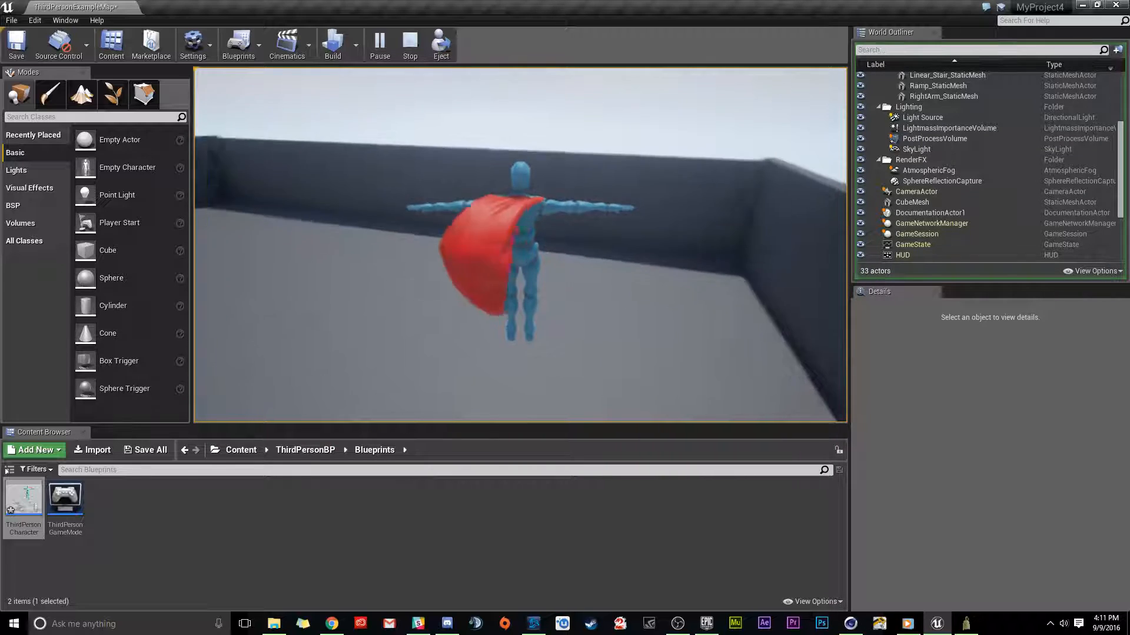
key("w")
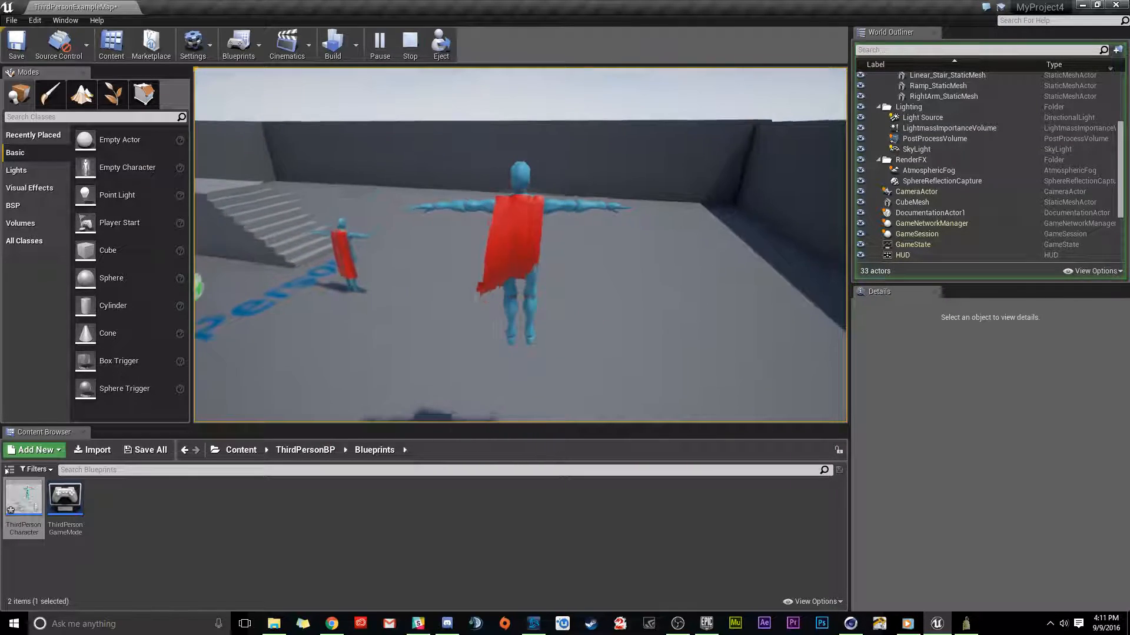
key("w")
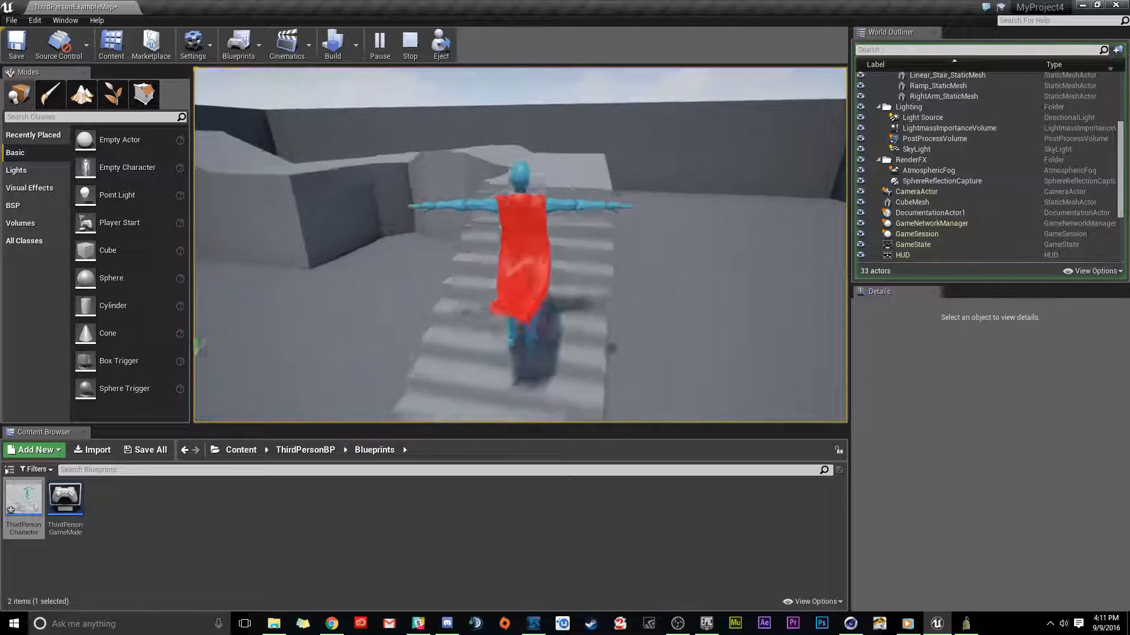
key("w")
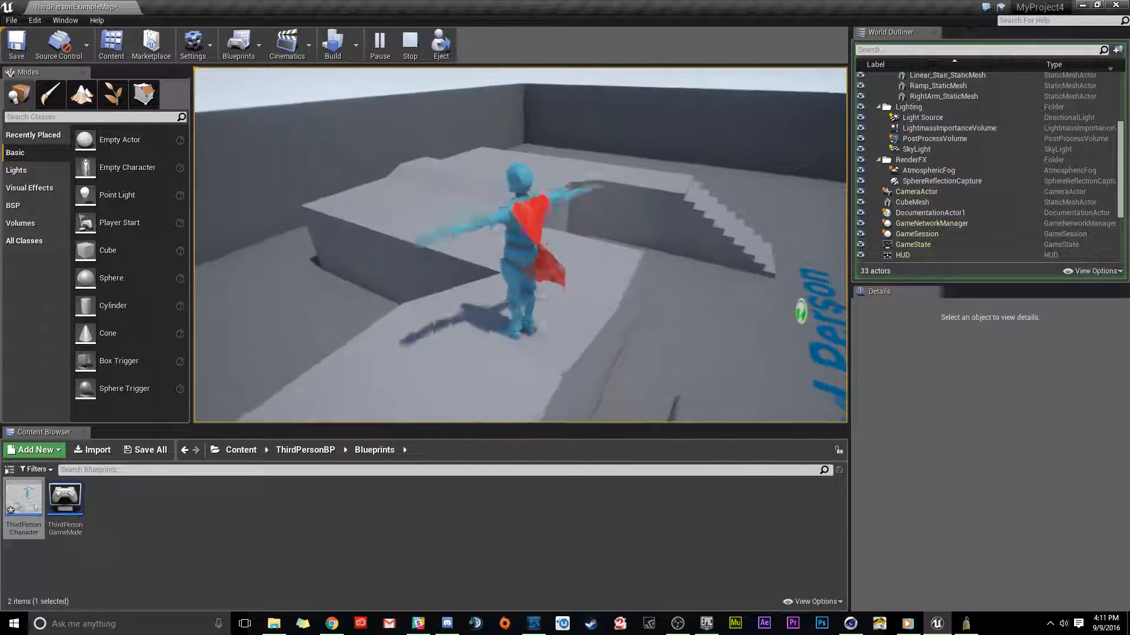
key("w")
key("w")
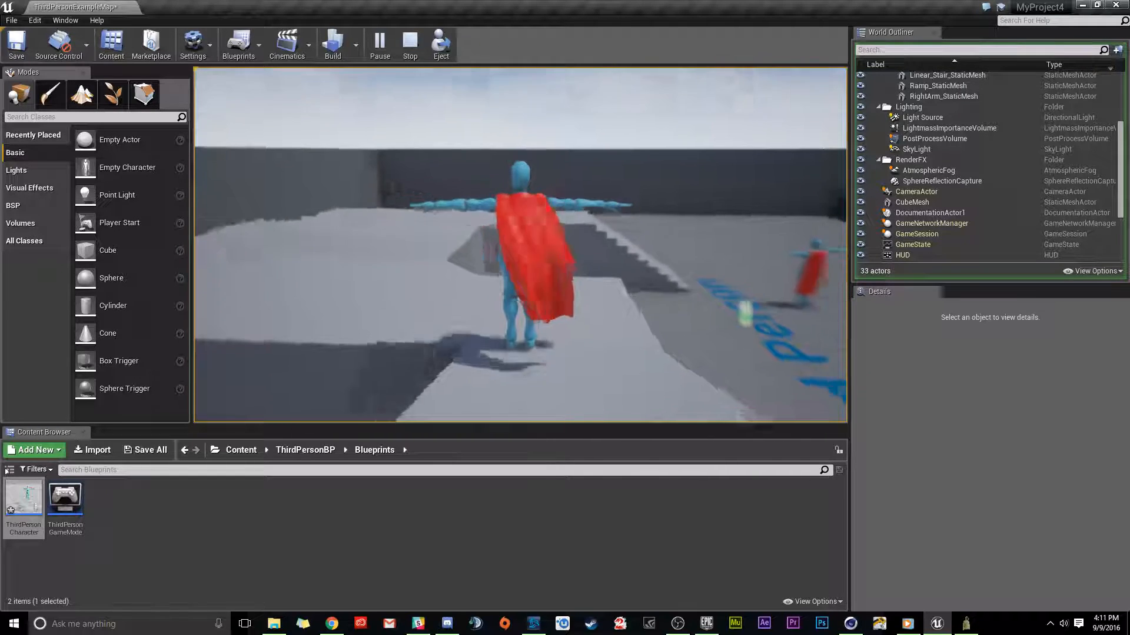
key("w")
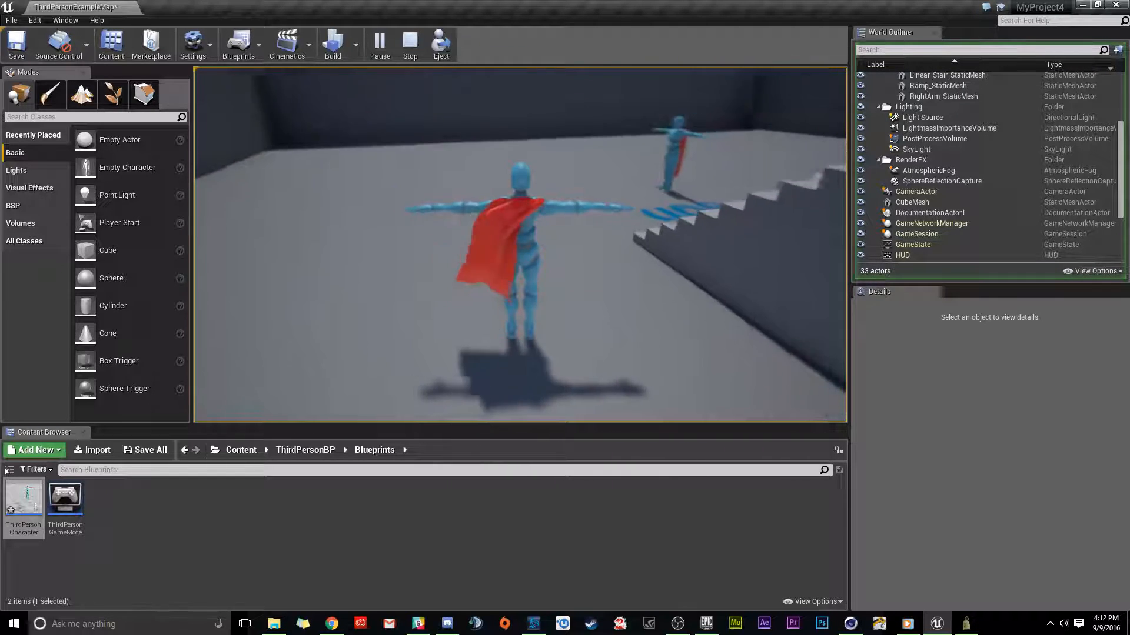
key("w")
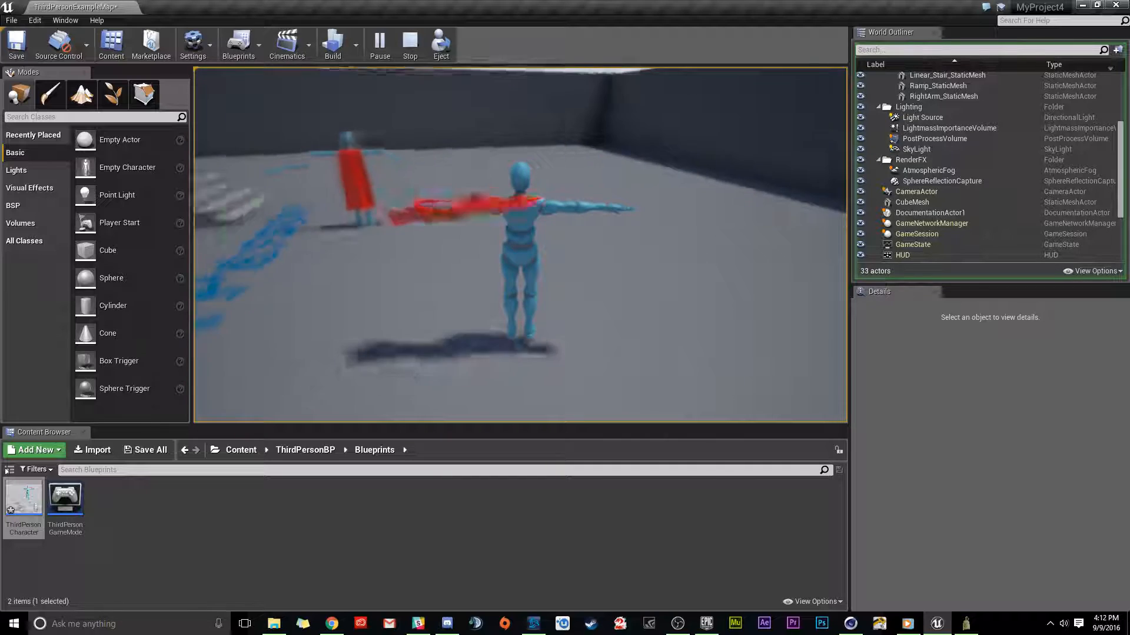
key("w")
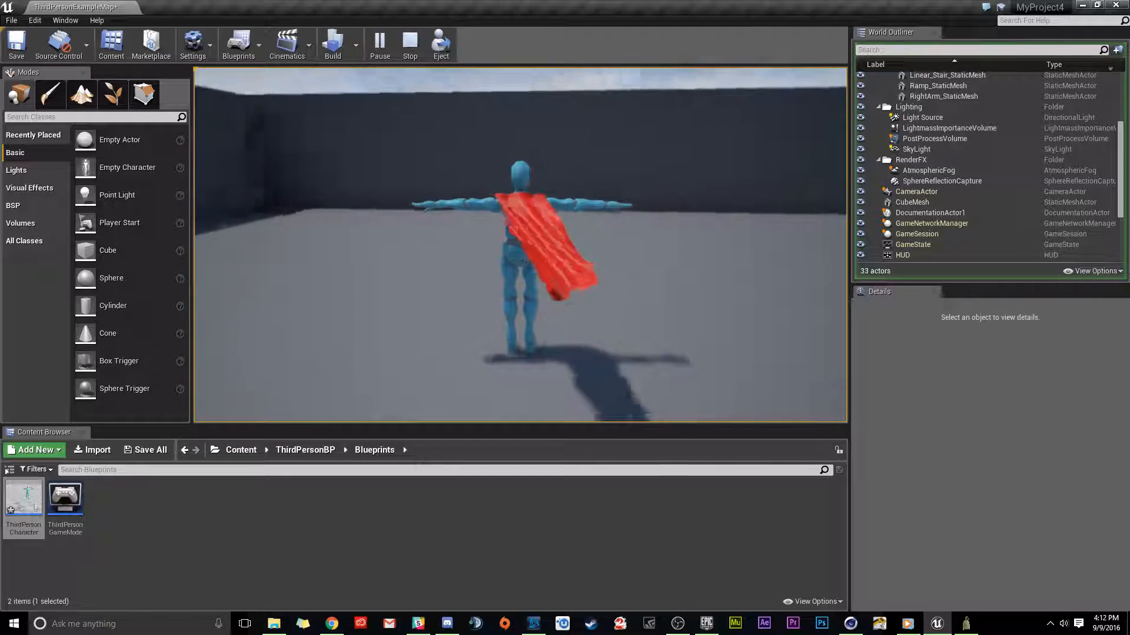
key("w")
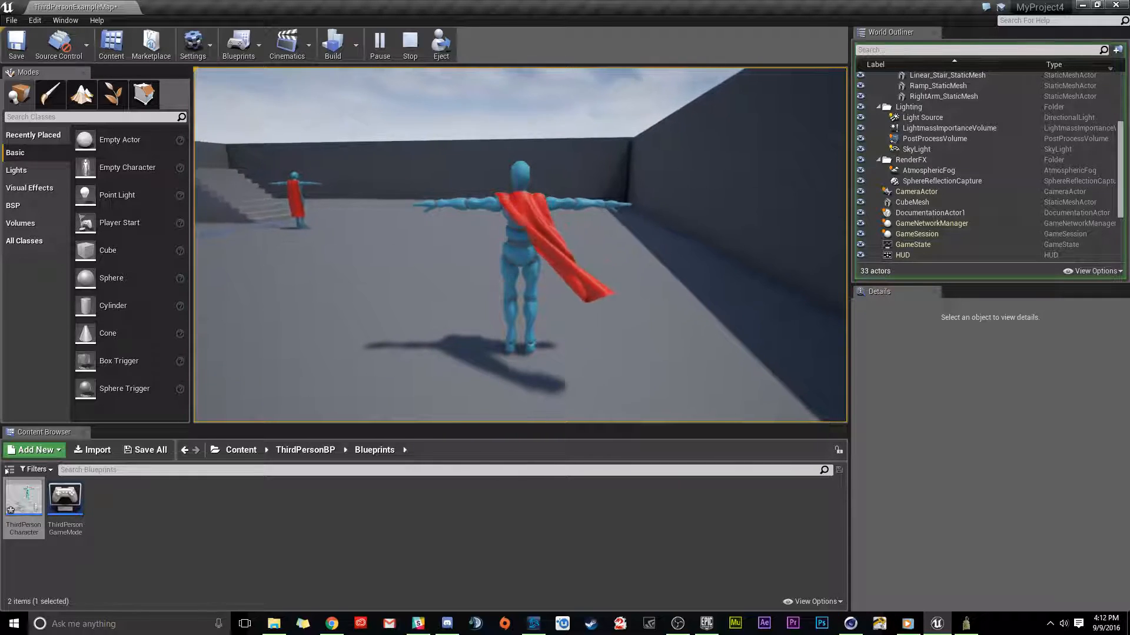
key("w")
key("space")
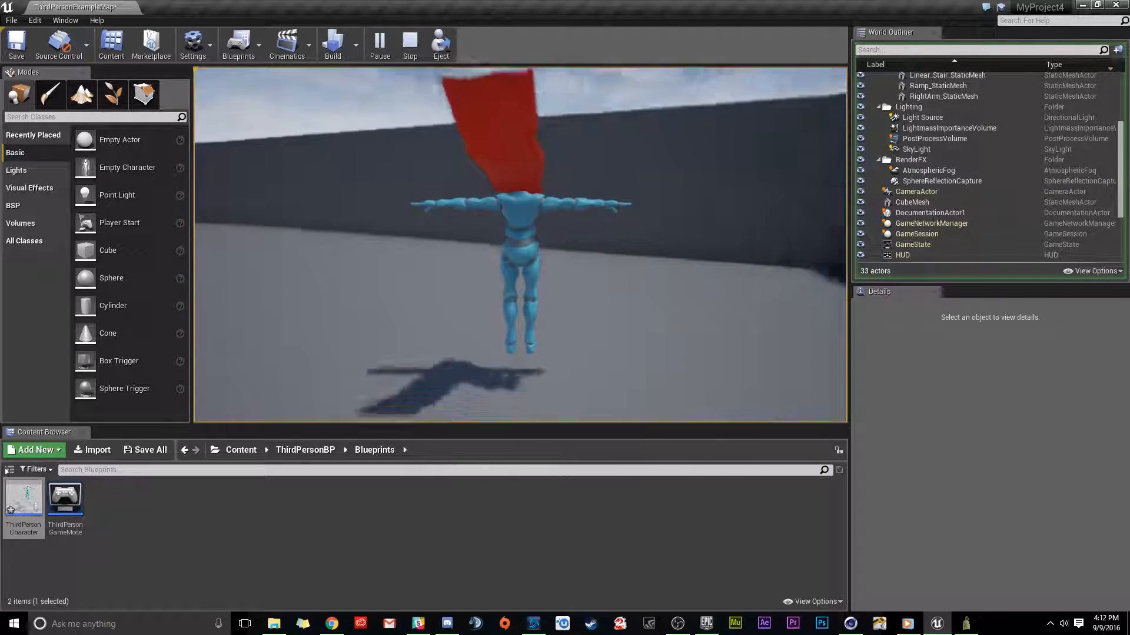
key("w")
key("Escape")
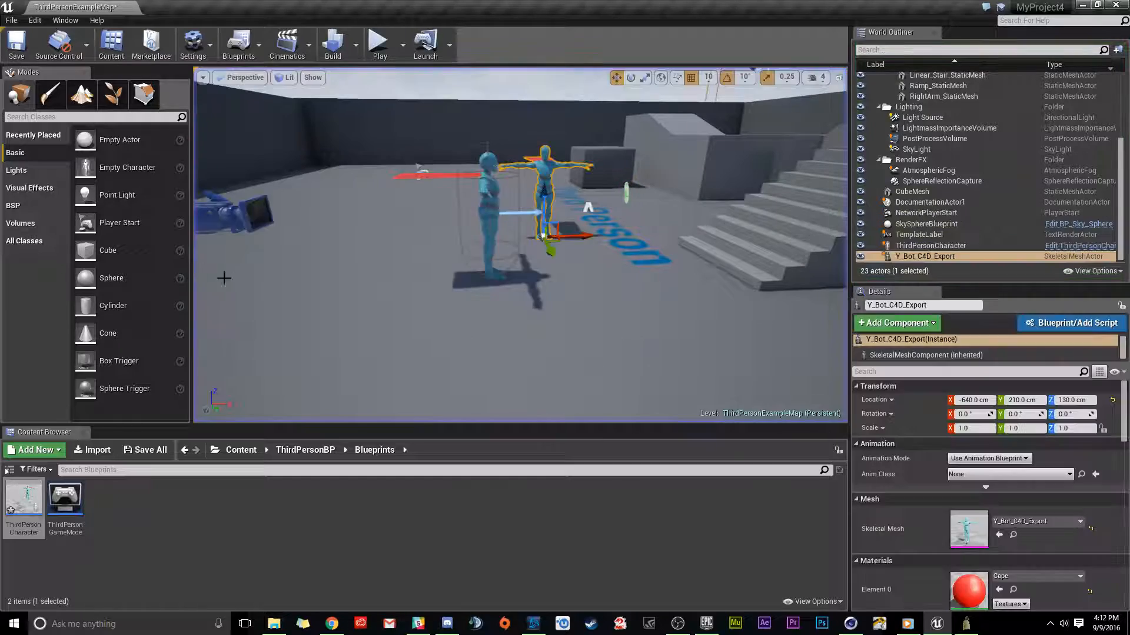
Inspect the caped characters in a different viewport view mode, and return the viewport to Lit.
left_click_drag(587, 300, 765, 282, "alt")
left_click(257, 78)
left_click(285, 77)
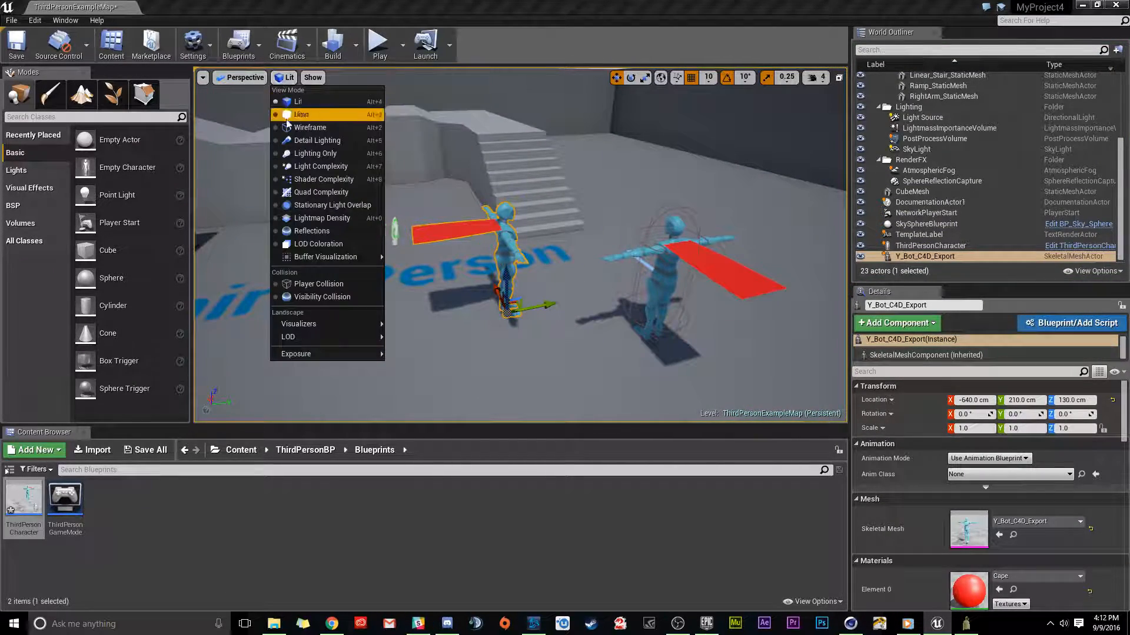
left_click(313, 134)
right_click_drag(506, 247, 424, 215)
left_click(281, 79)
left_click(324, 104)
Play the level again, run the character over the raised platforms to check the cape's movement, and stop the session.
left_click(377, 47)
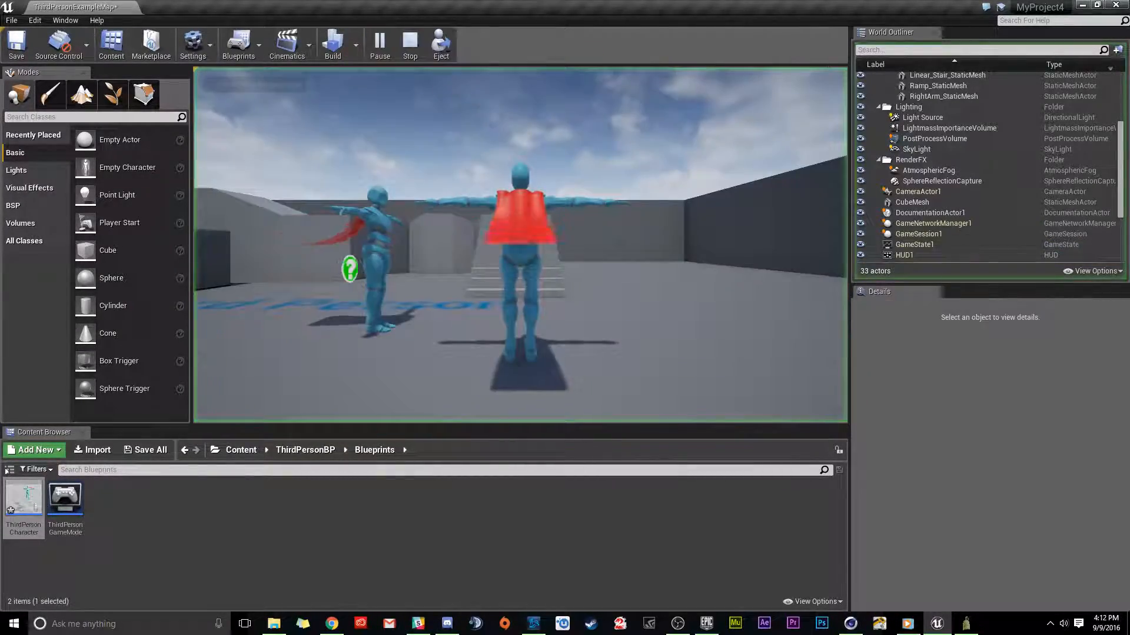
key("w")
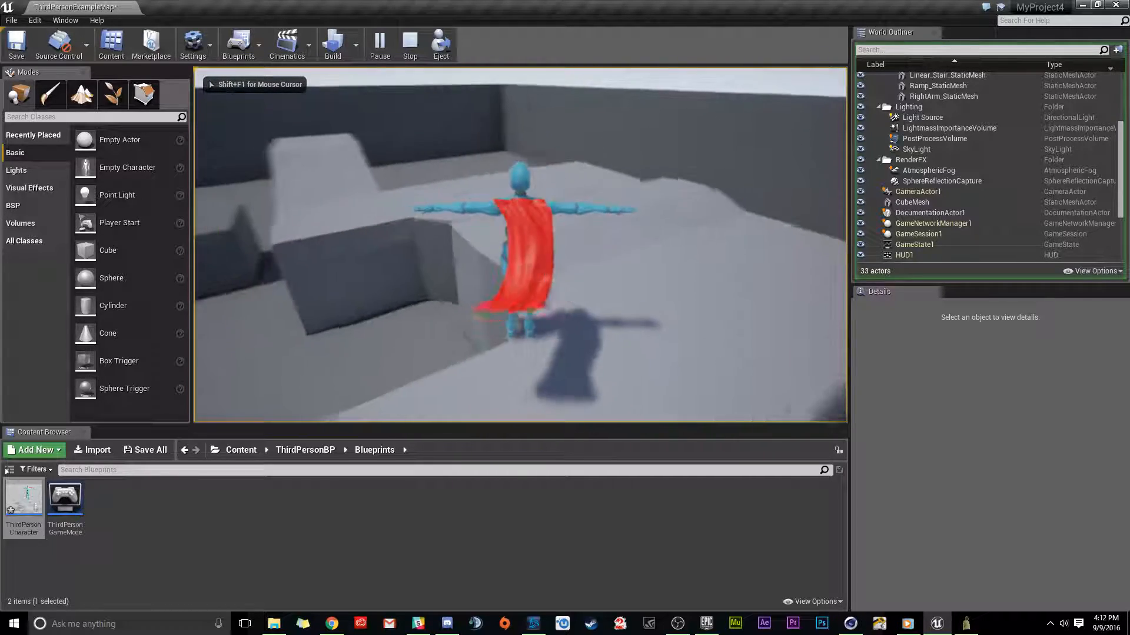
key("w")
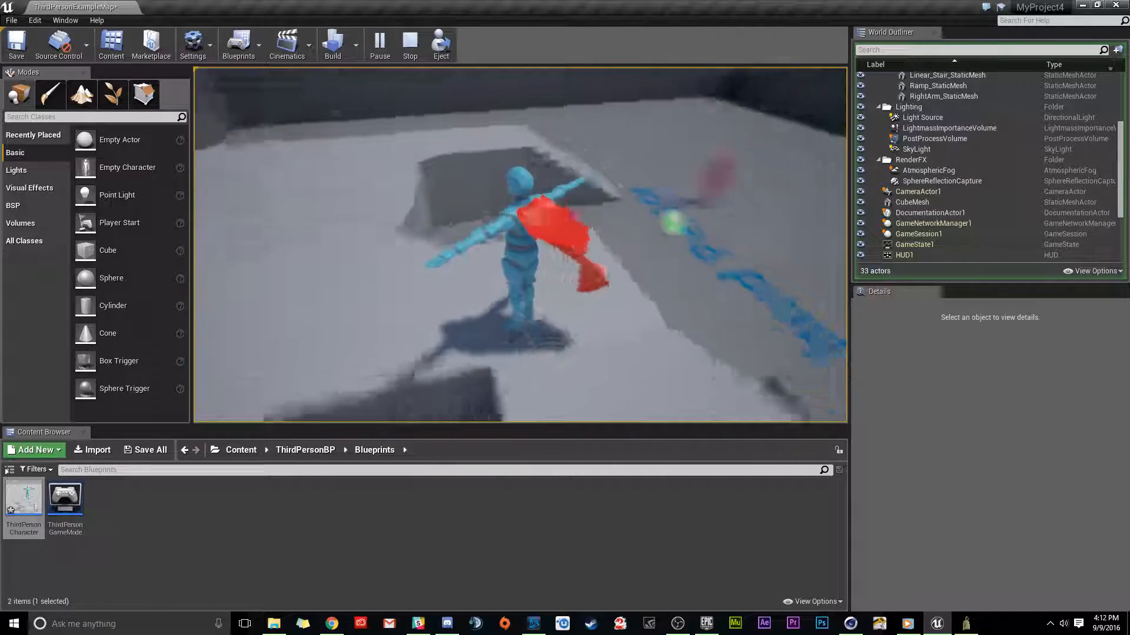
key("Escape")
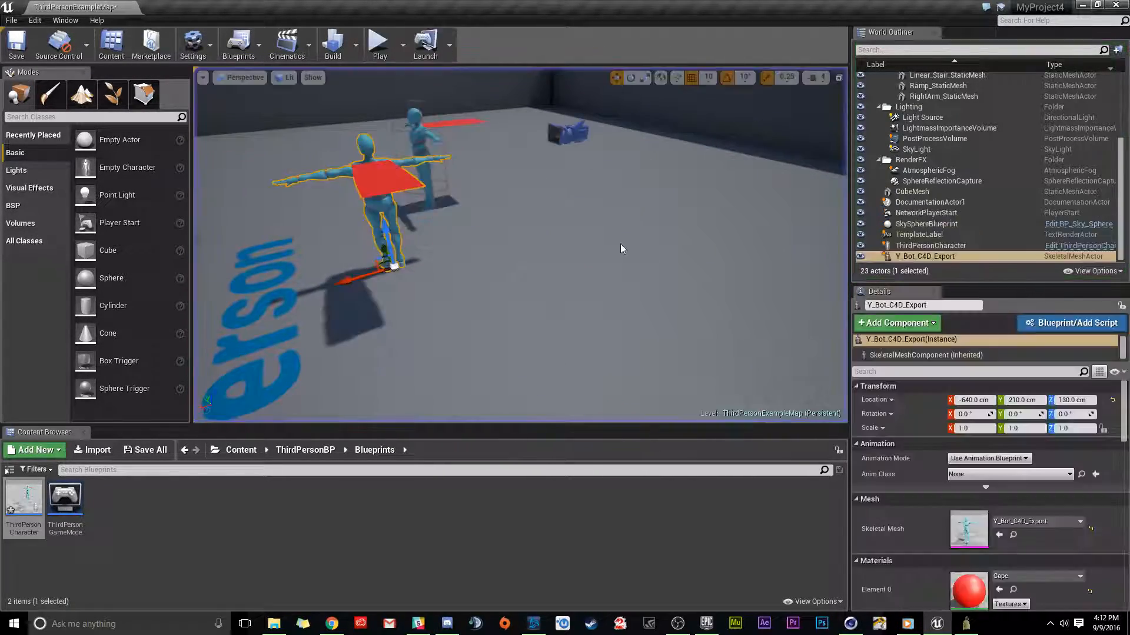